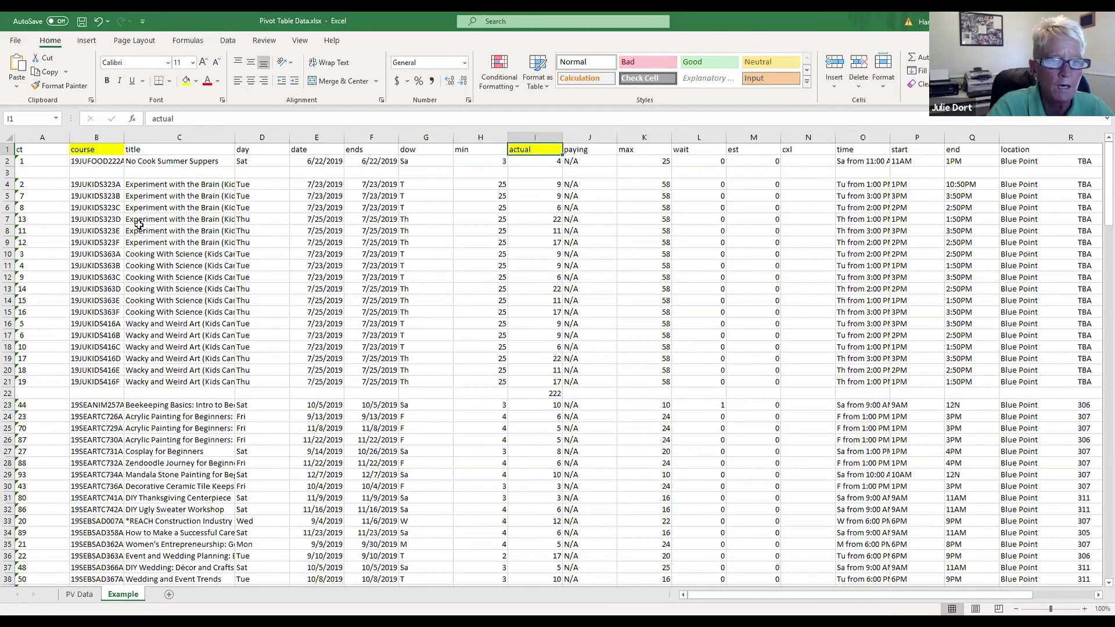
Step: Switch to the PV Data sheet, scroll through the sales list, and select row 6
click(78, 595)
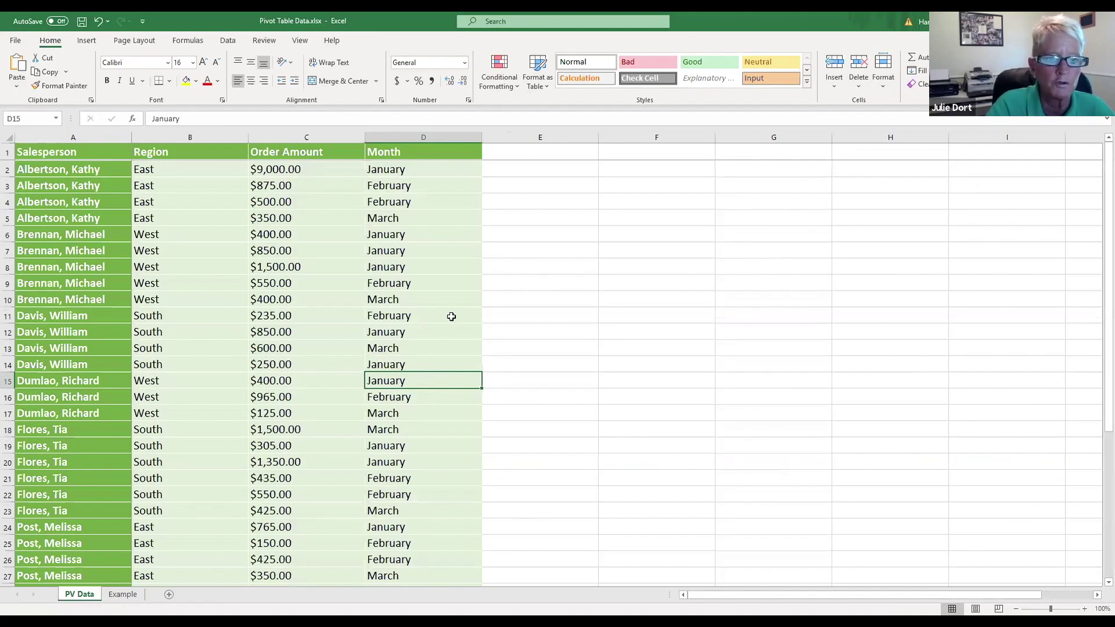
scroll(367, 288, down, 6)
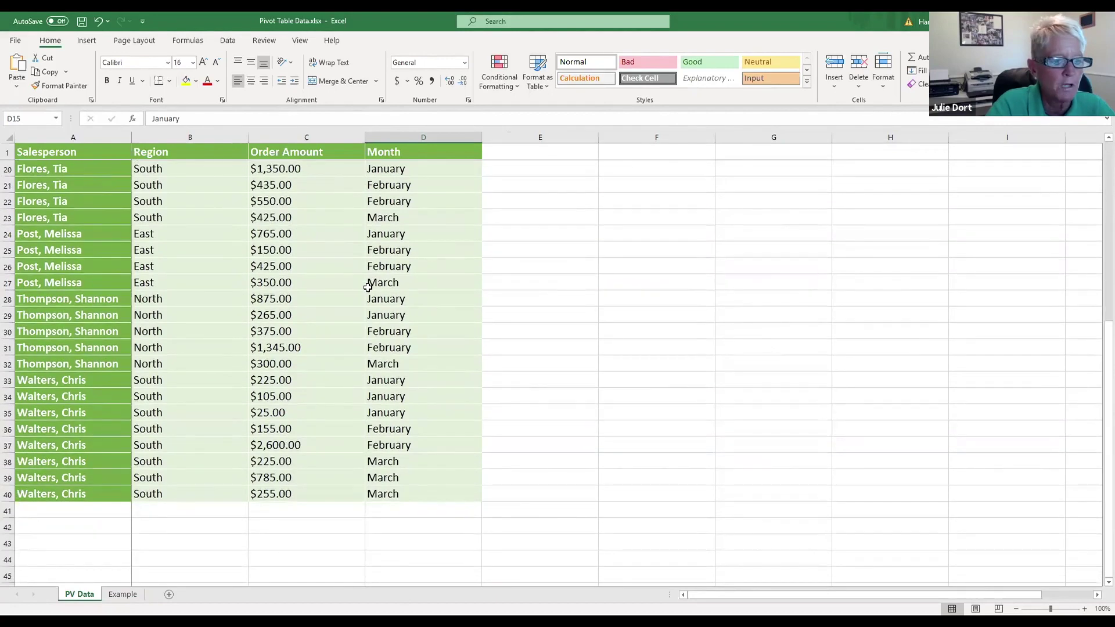
scroll(368, 287, up, 6)
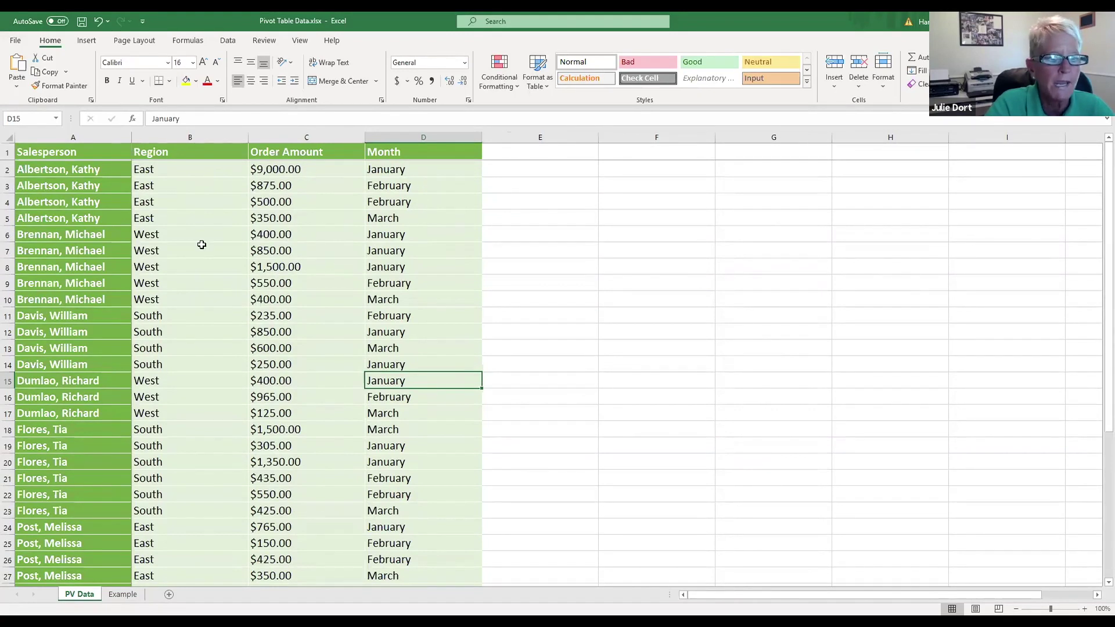
scroll(296, 300, down, 1)
scroll(296, 300, up, 1)
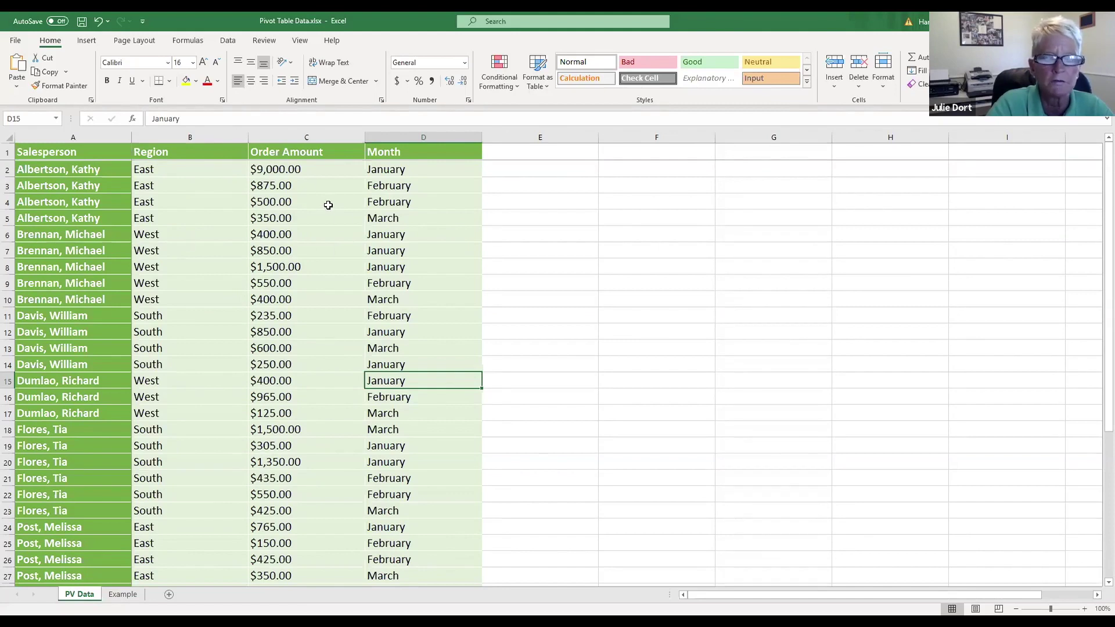
scroll(320, 180, down, 1)
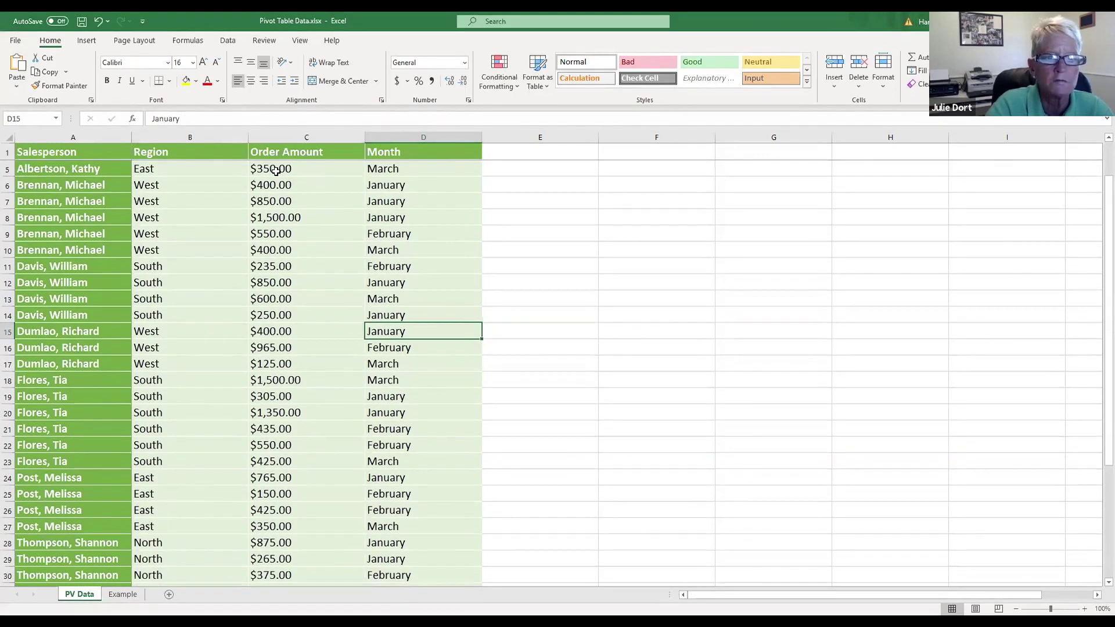
scroll(316, 199, up, 1)
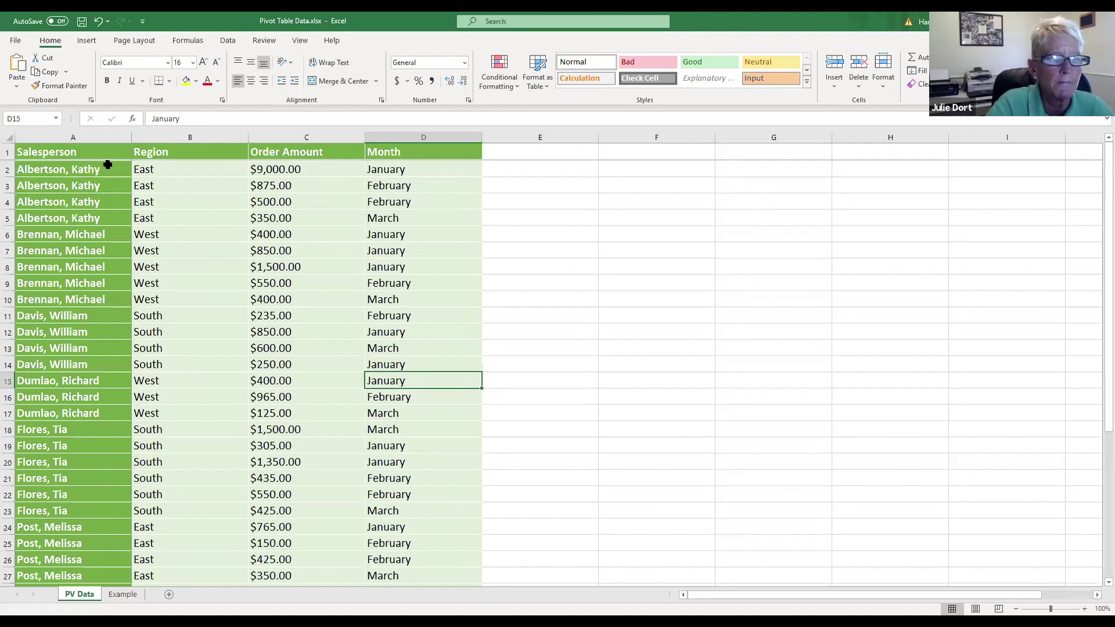
scroll(120, 189, down, 3)
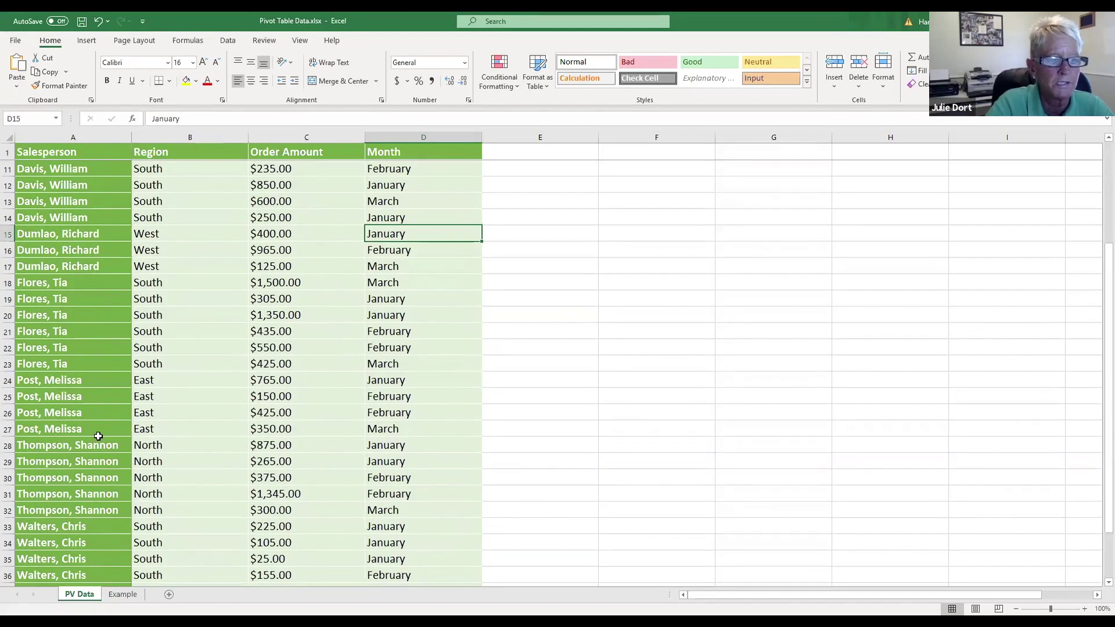
scroll(93, 430, up, 3)
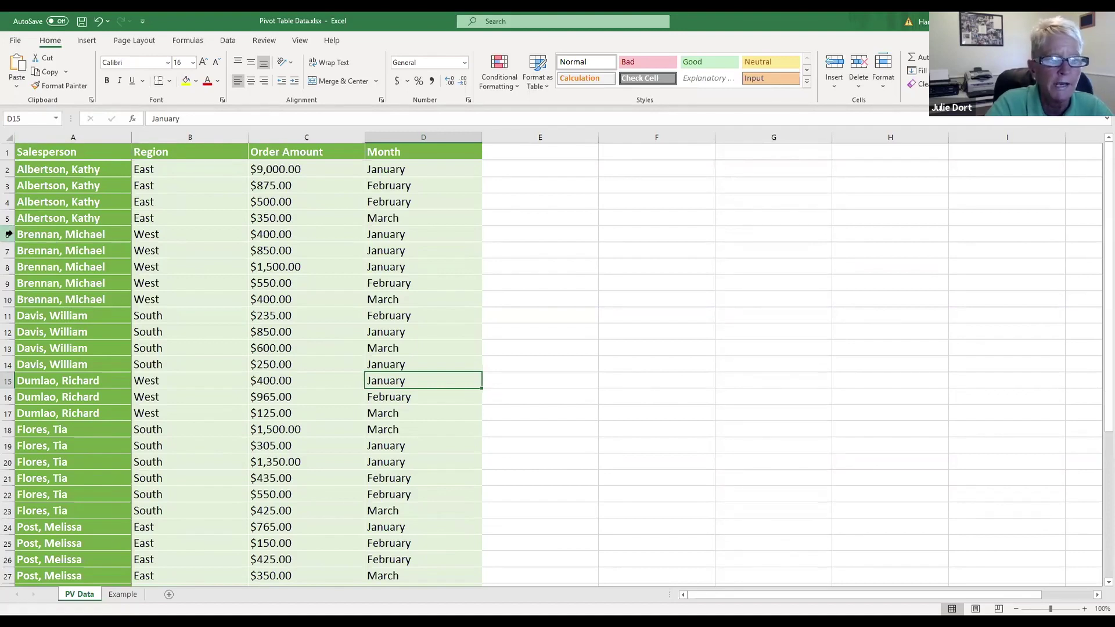
click(6, 234)
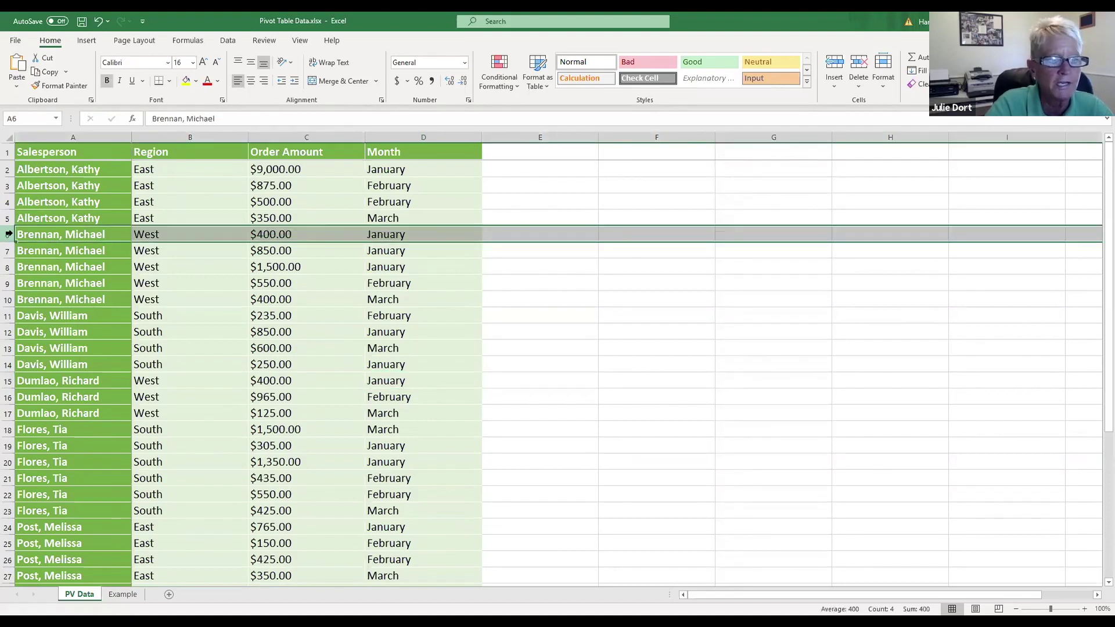
Step: Insert a Total row at row 6 with =SUM(C2:C5), giving $10,725.00
click(830, 65)
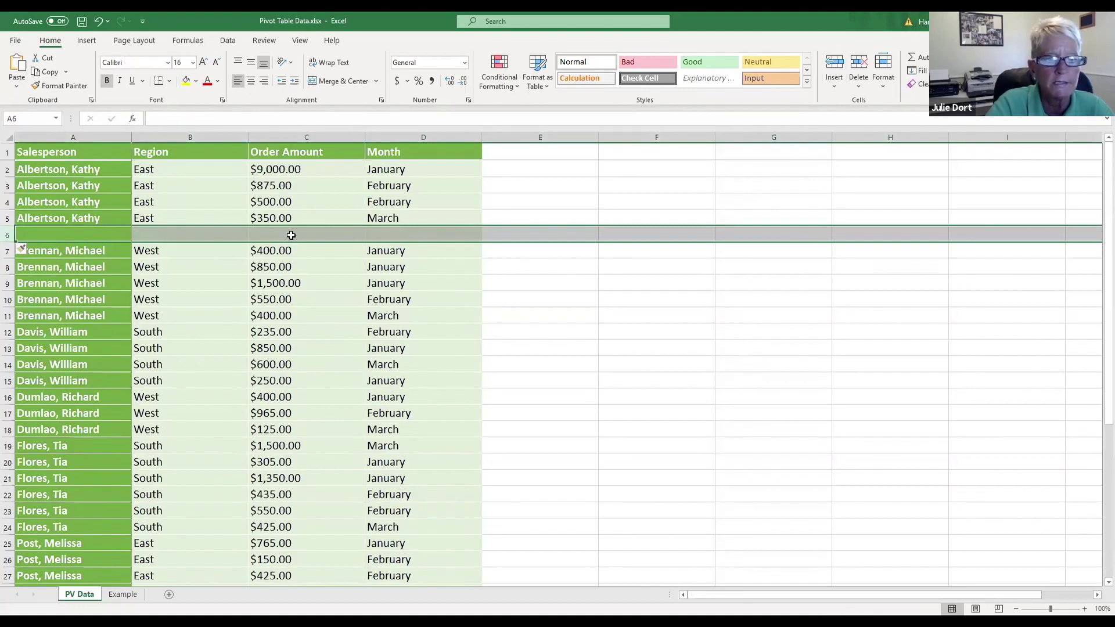
click(161, 237)
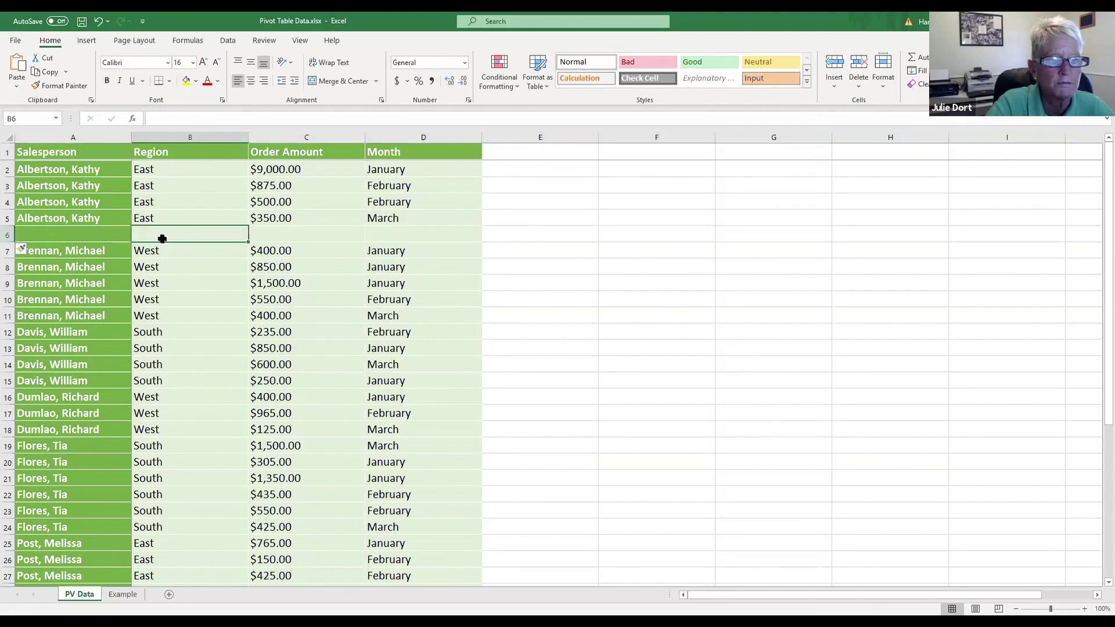
text(Total)
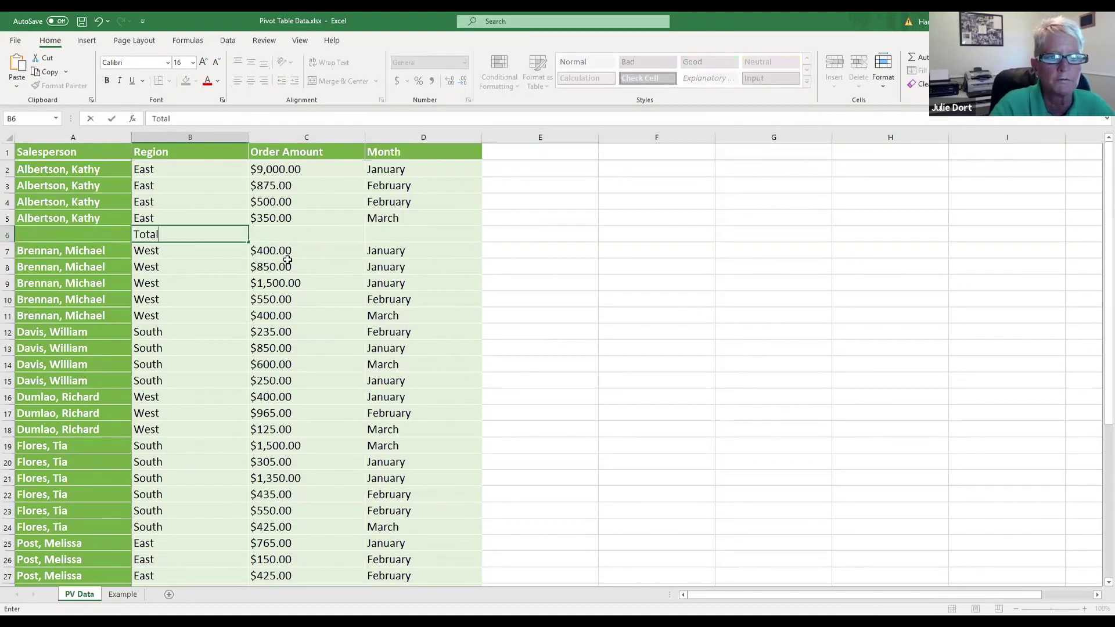
click(288, 236)
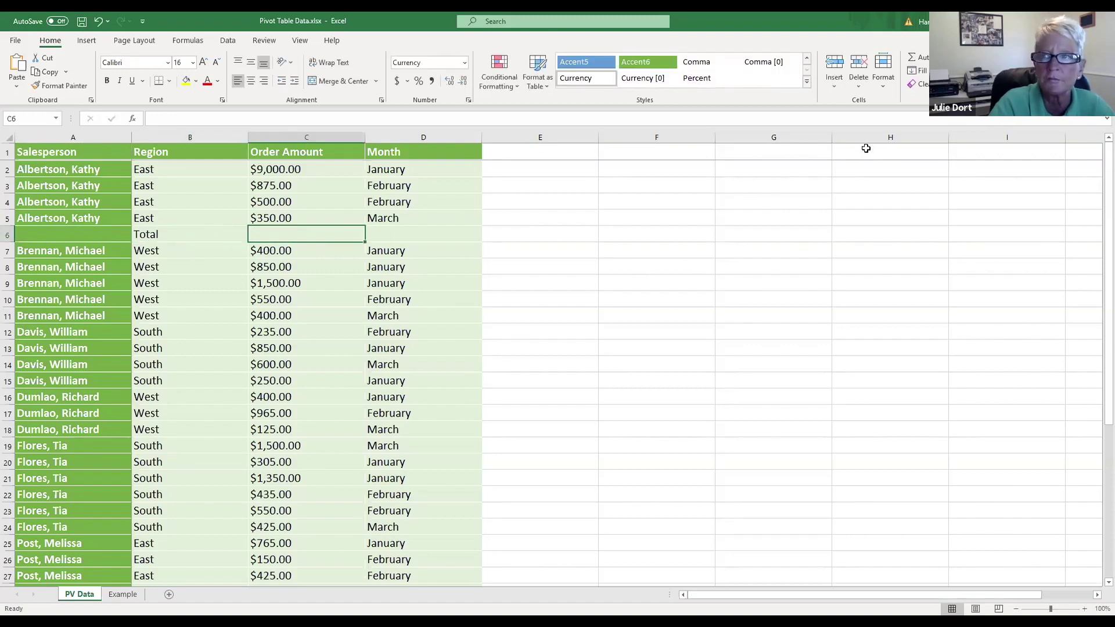
text(=)
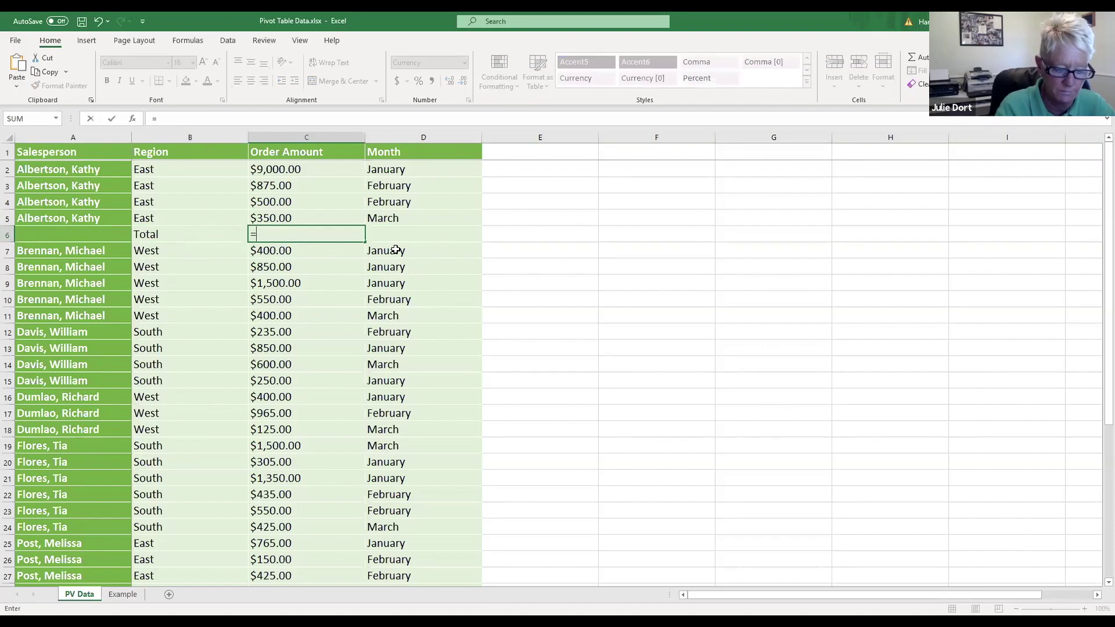
text(sum()
drag(317, 176, 331, 214)
key(Return)
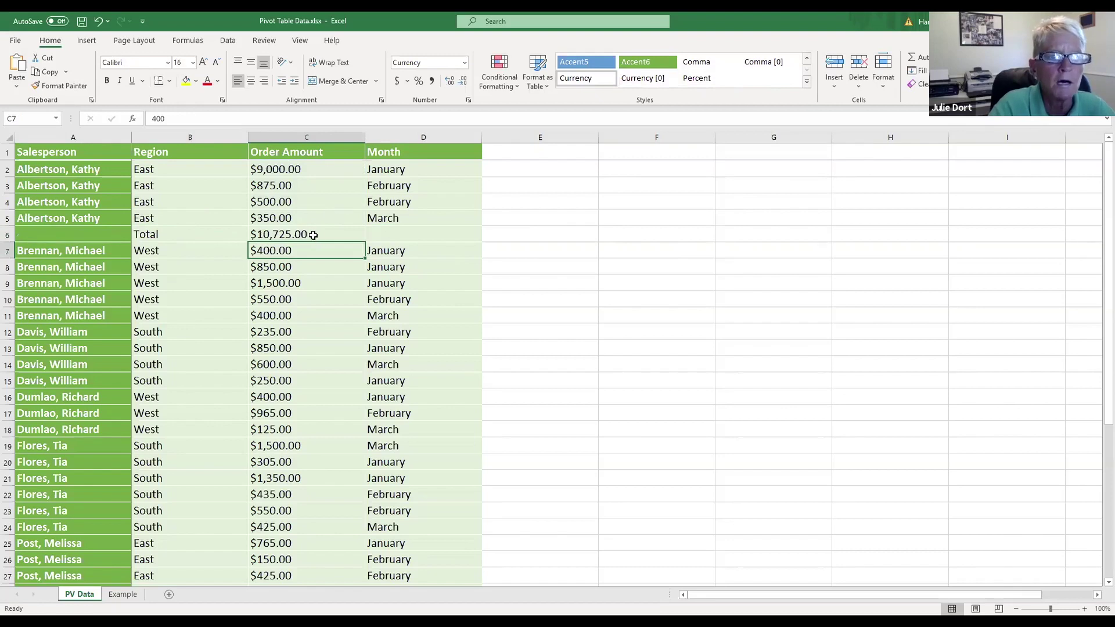
click(311, 234)
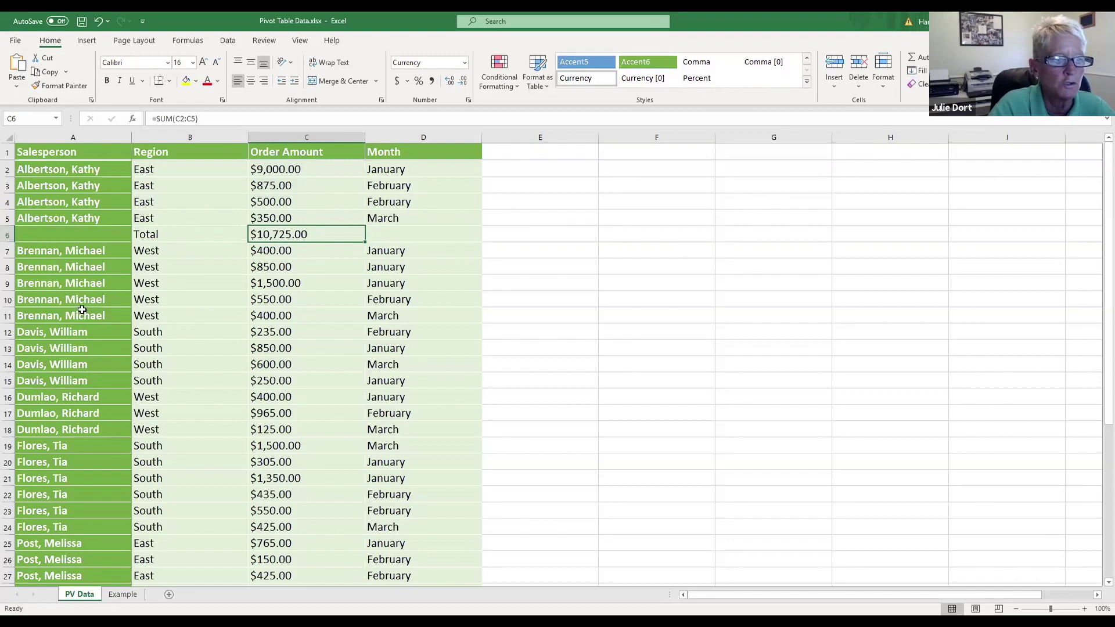
Step: Insert a Total row at row 12 with =SUM(C7:C11), giving $3,700.00
click(8, 333)
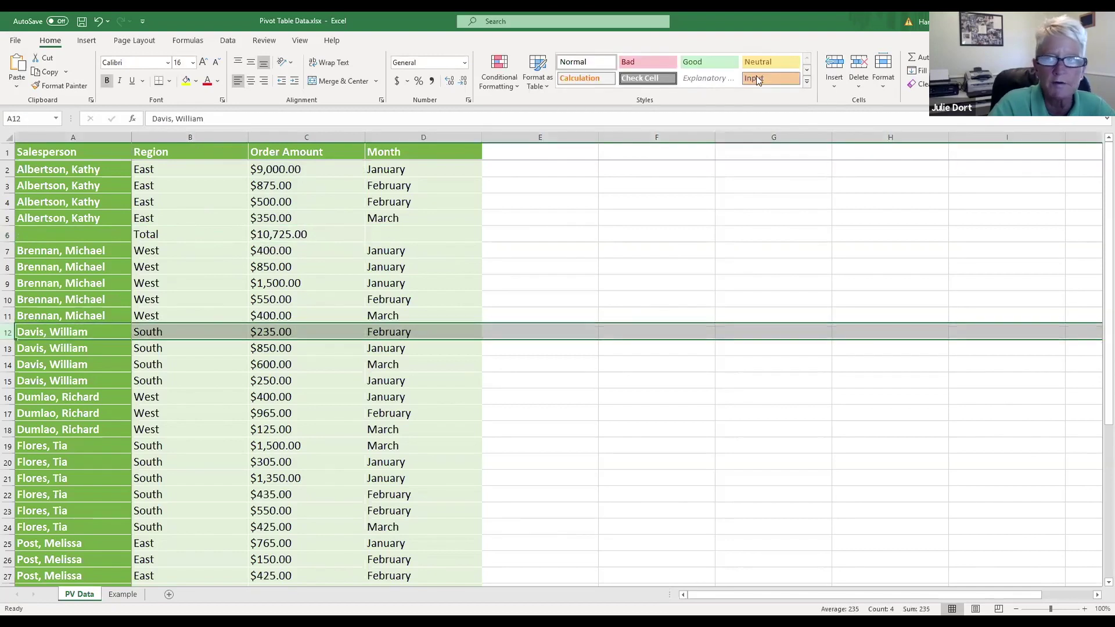
click(835, 64)
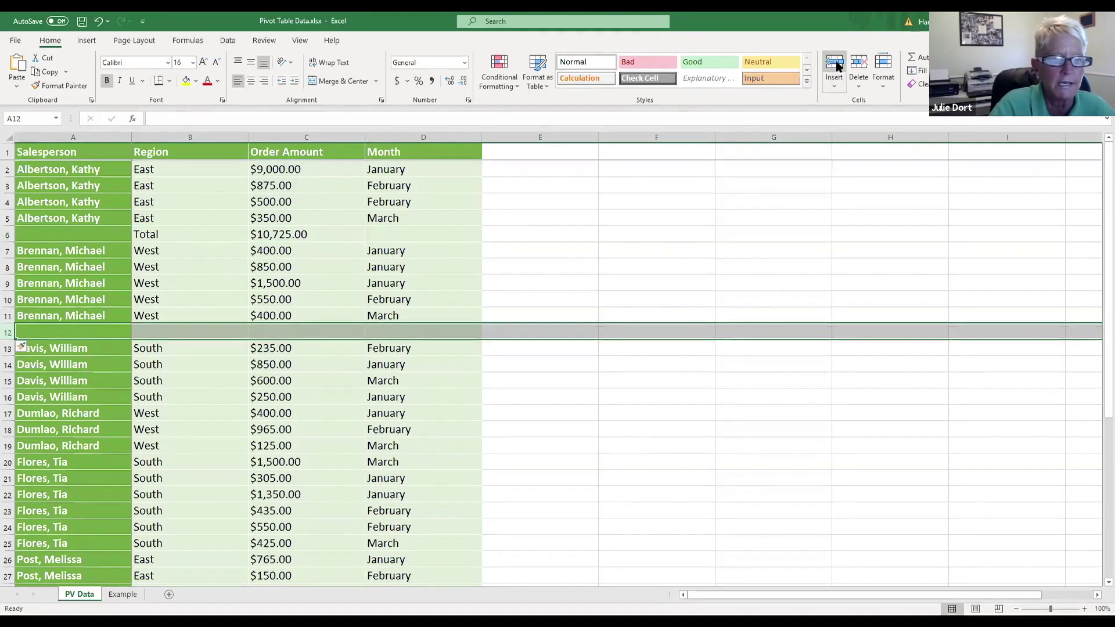
click(211, 331)
text(Total)
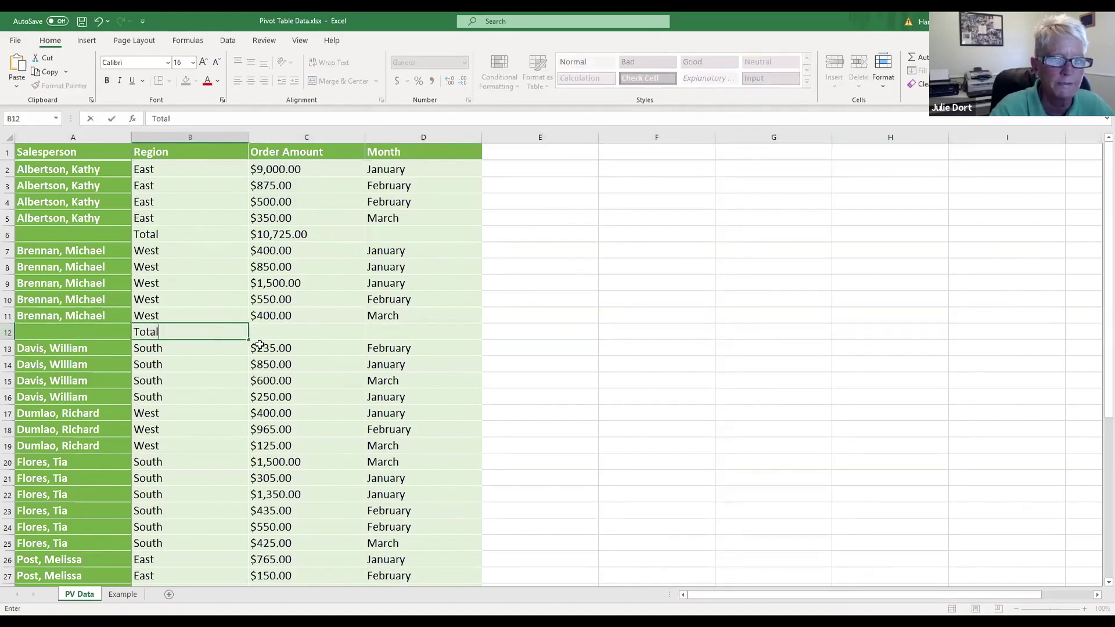
click(263, 330)
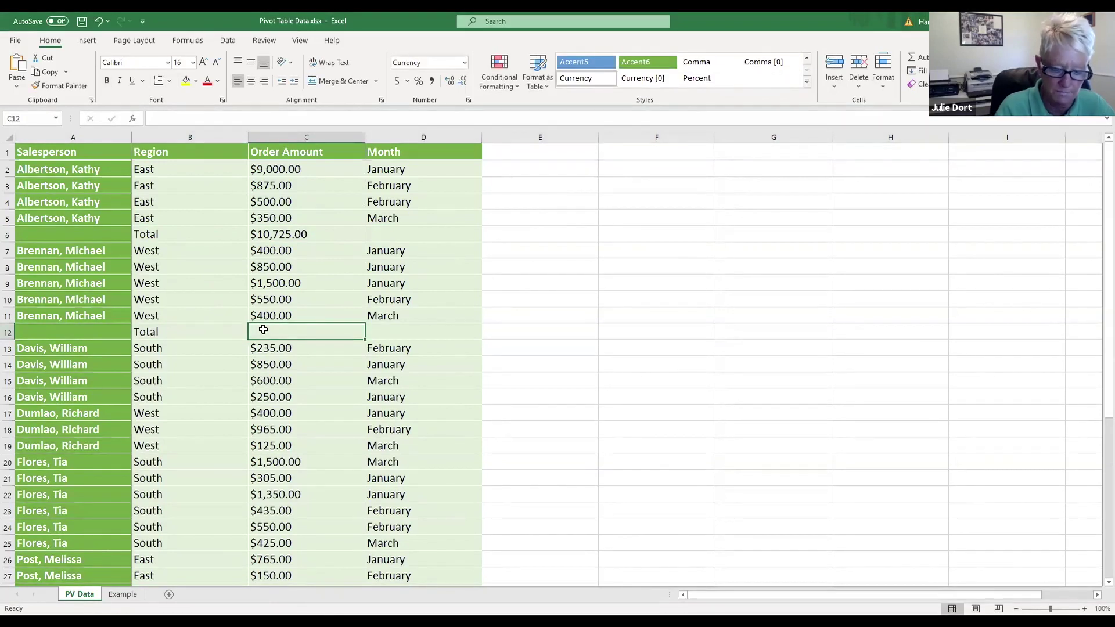
text(=)
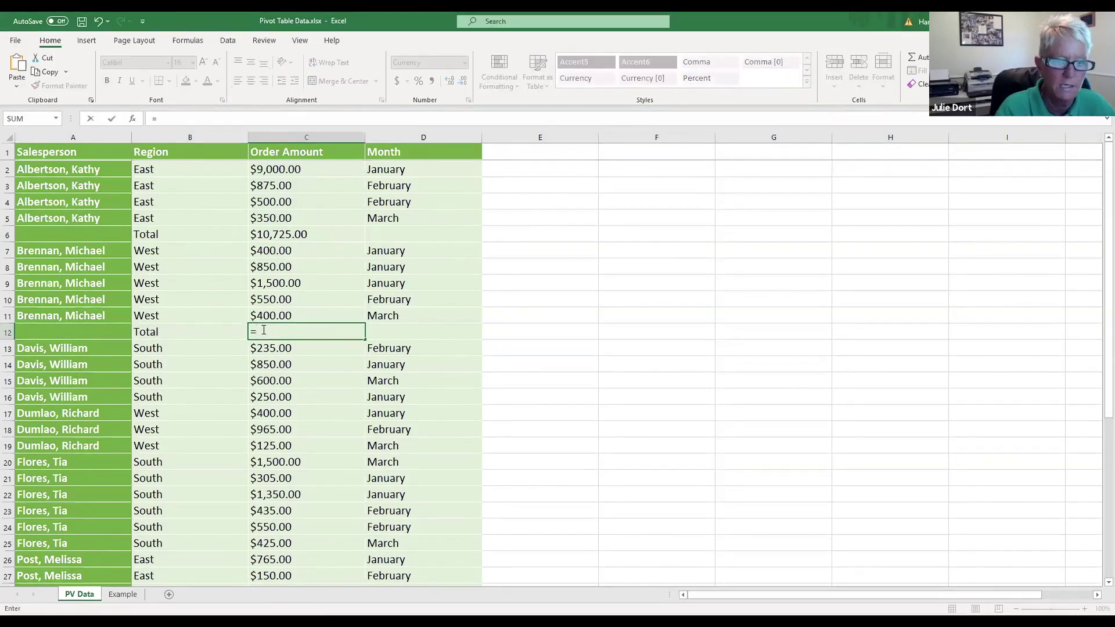
text(sum()
click(271, 253)
drag(271, 263, 275, 312)
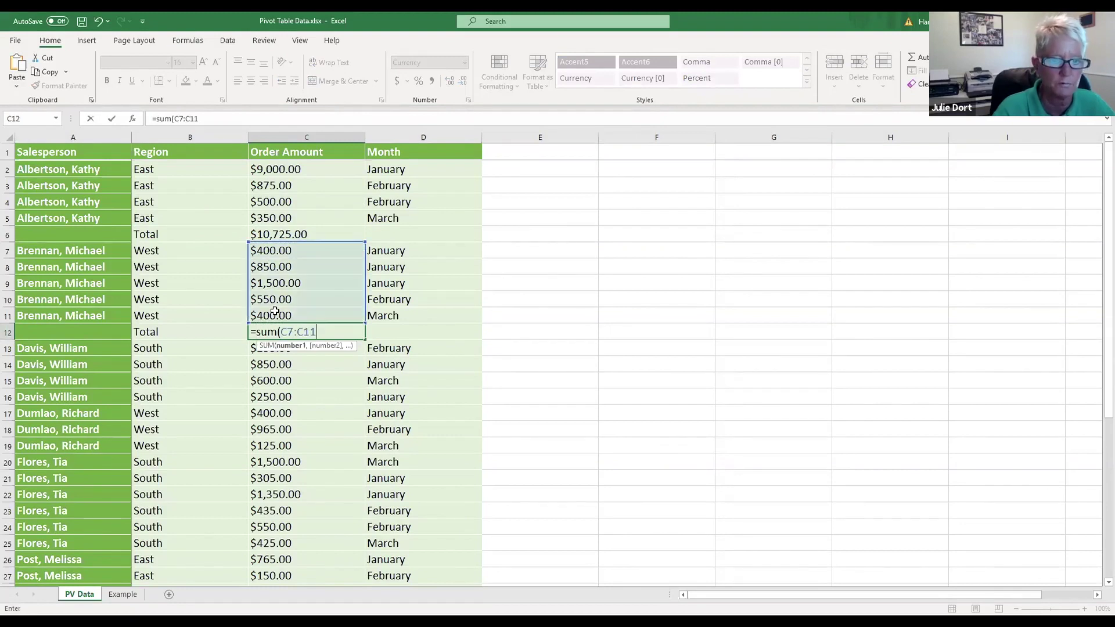
key(Return)
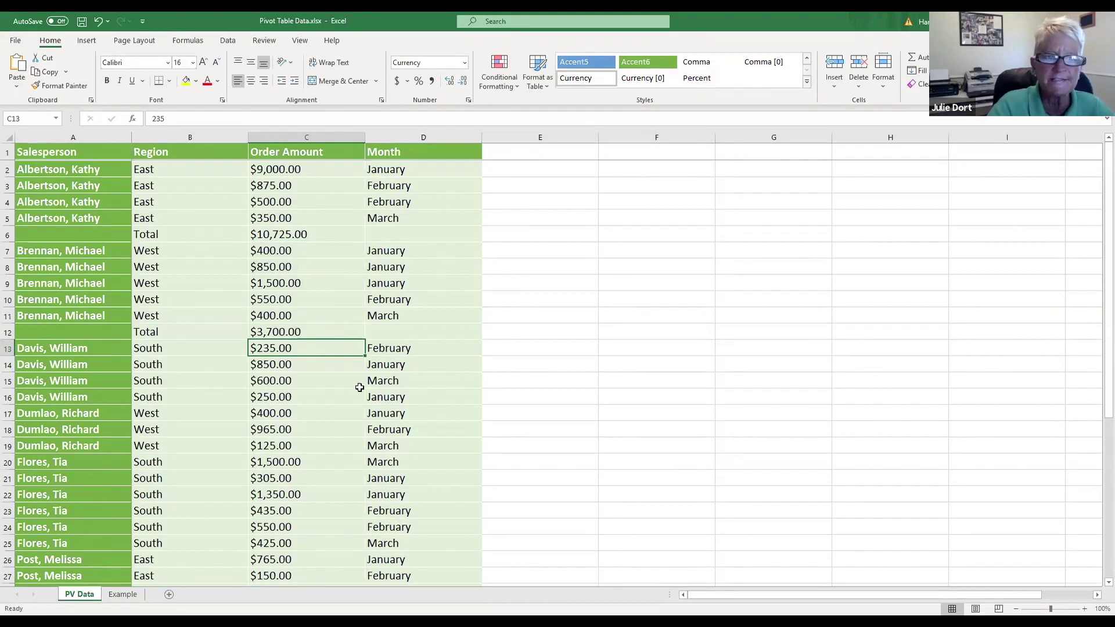
click(9, 330)
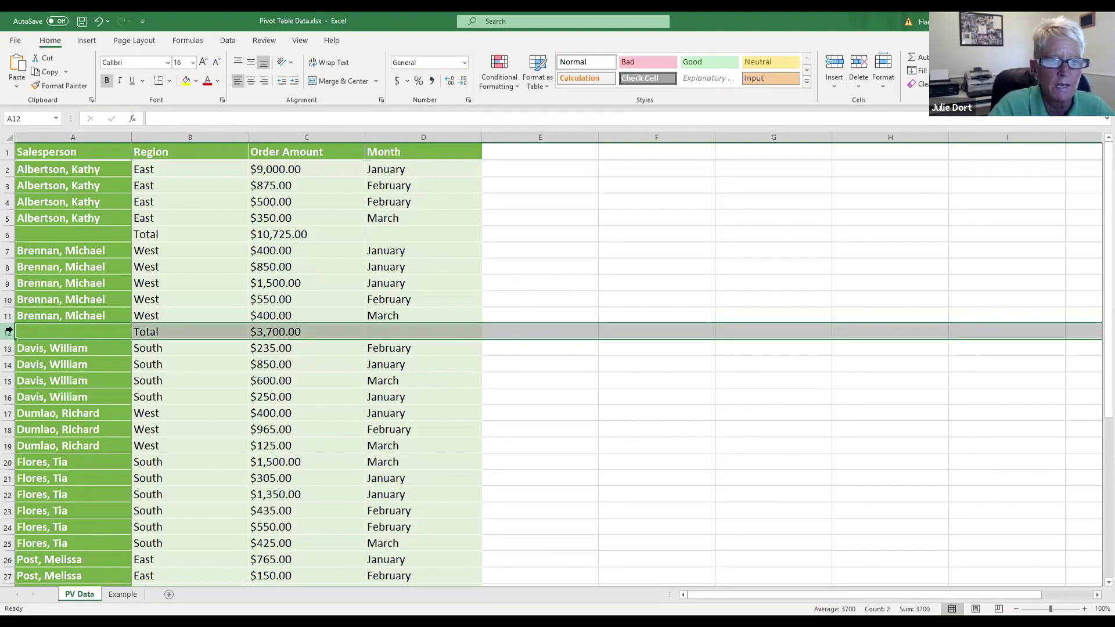
click(858, 64)
click(9, 234)
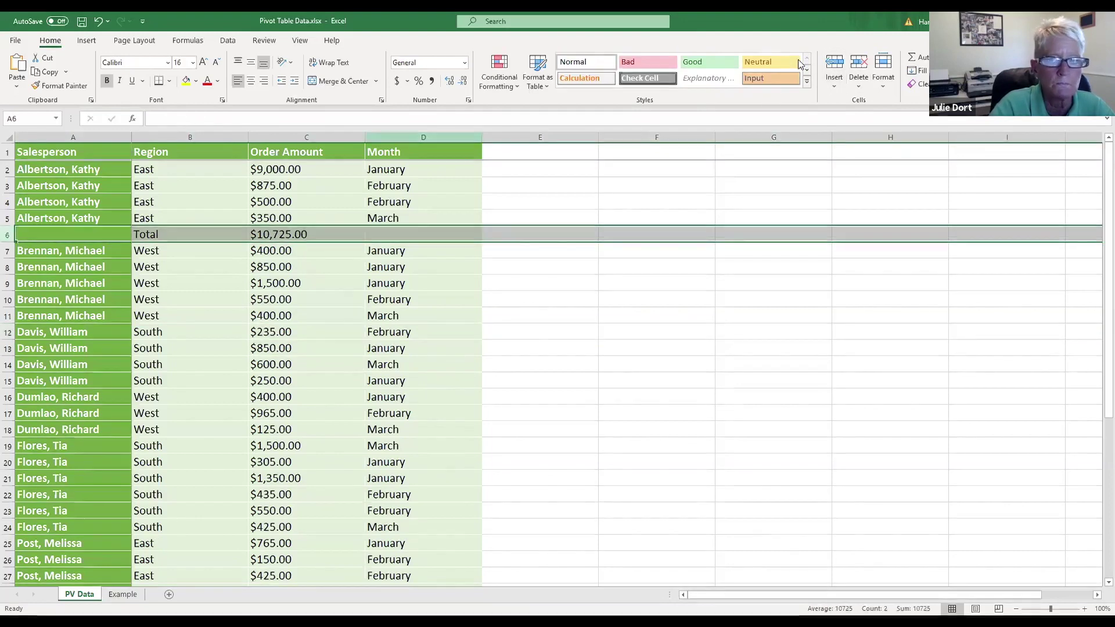
click(859, 62)
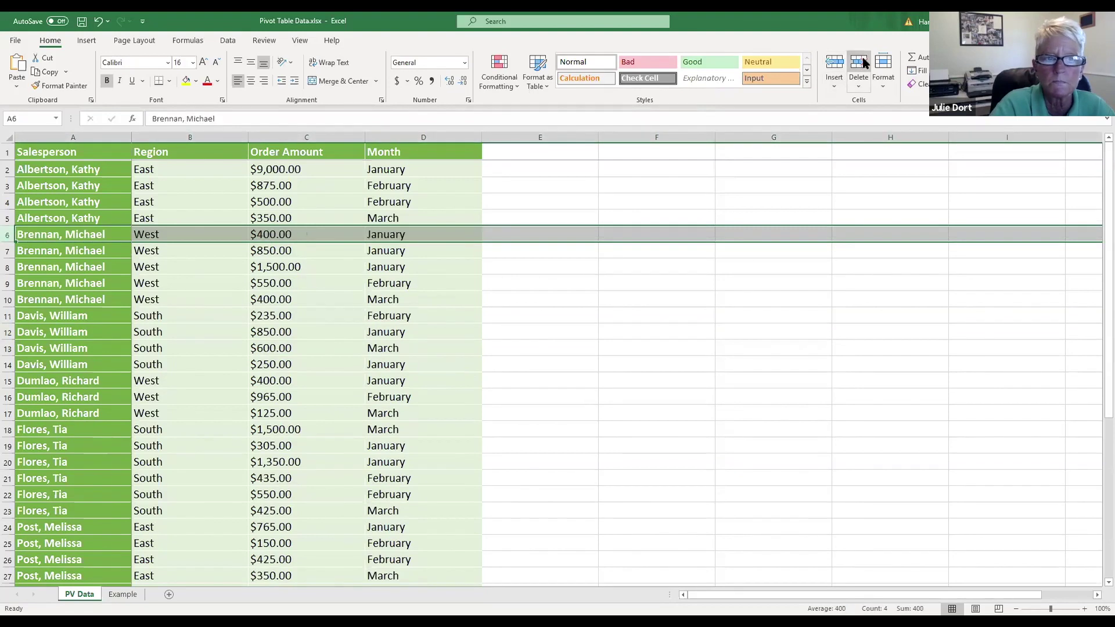
click(65, 169)
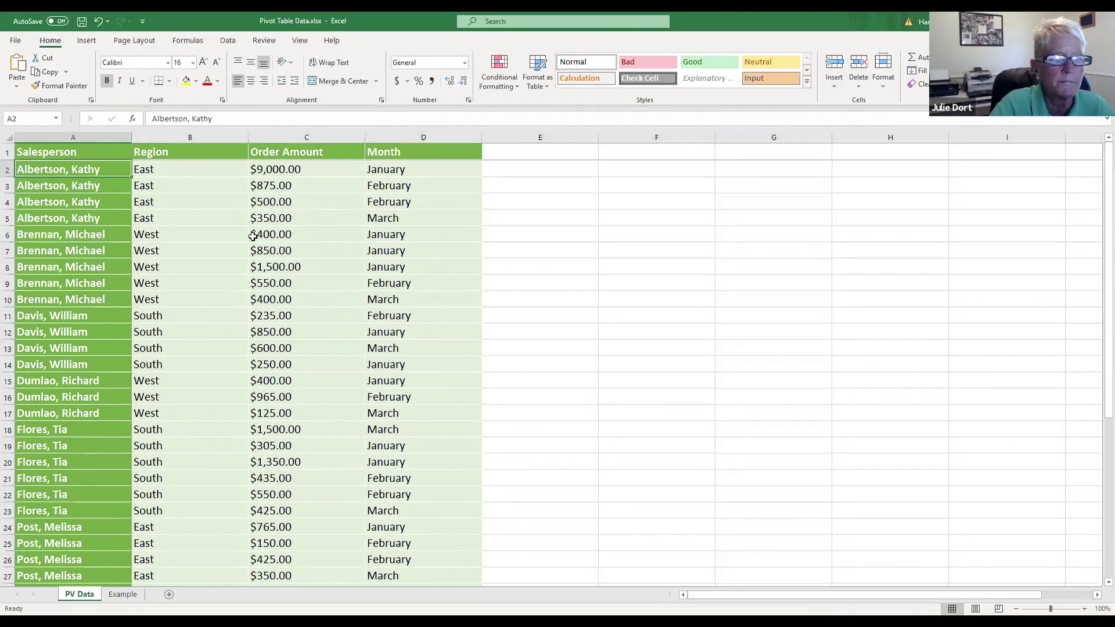
click(100, 154)
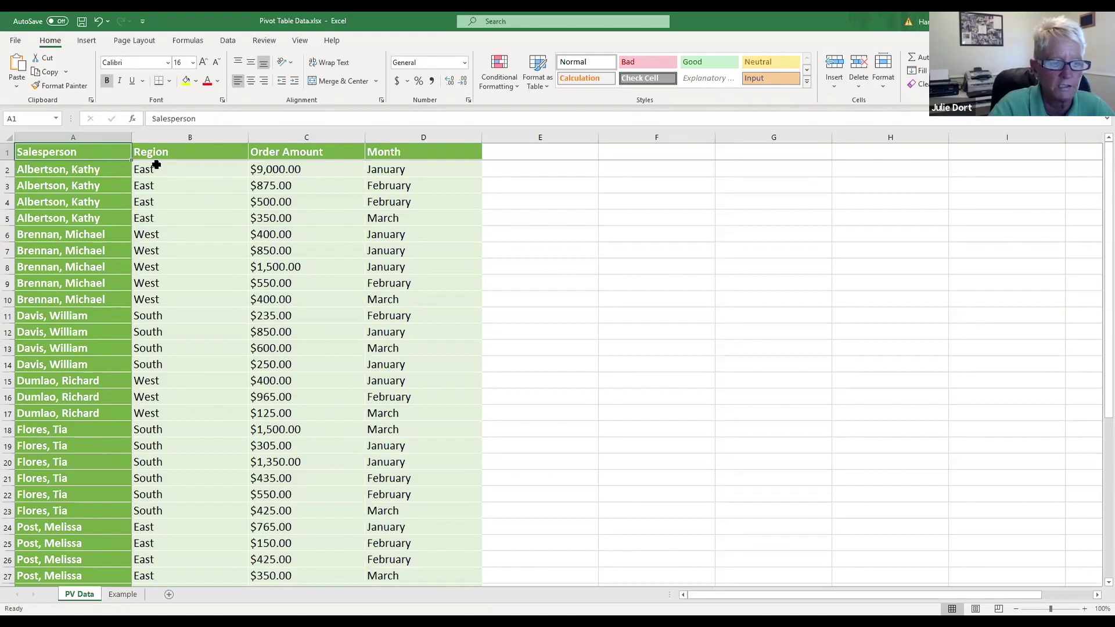
drag(124, 153, 410, 507)
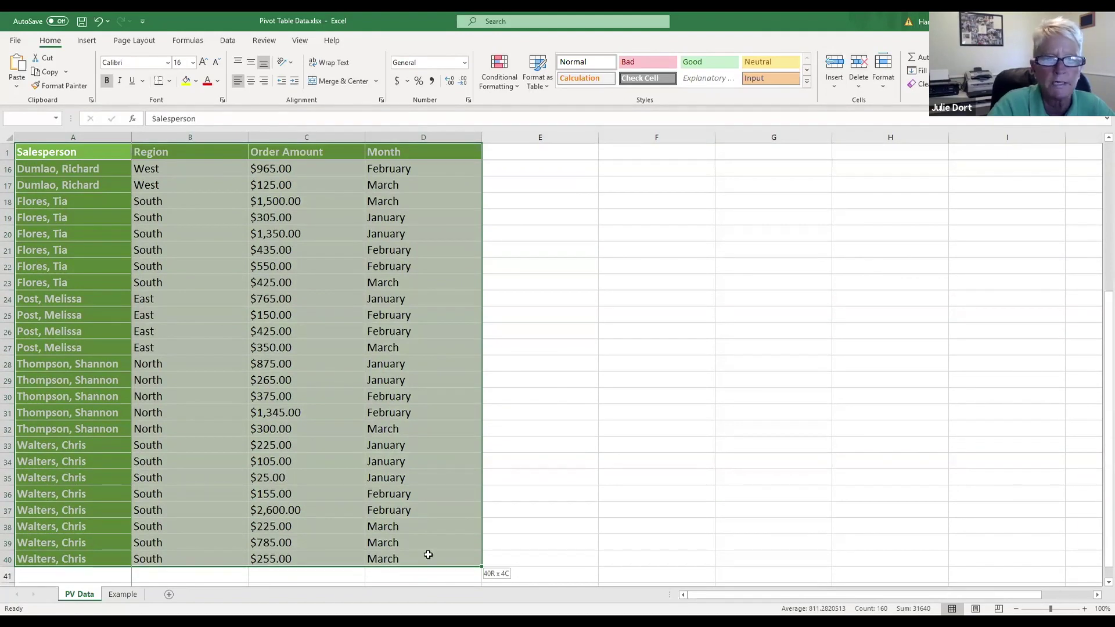
drag(428, 554, 386, 557)
click(323, 371)
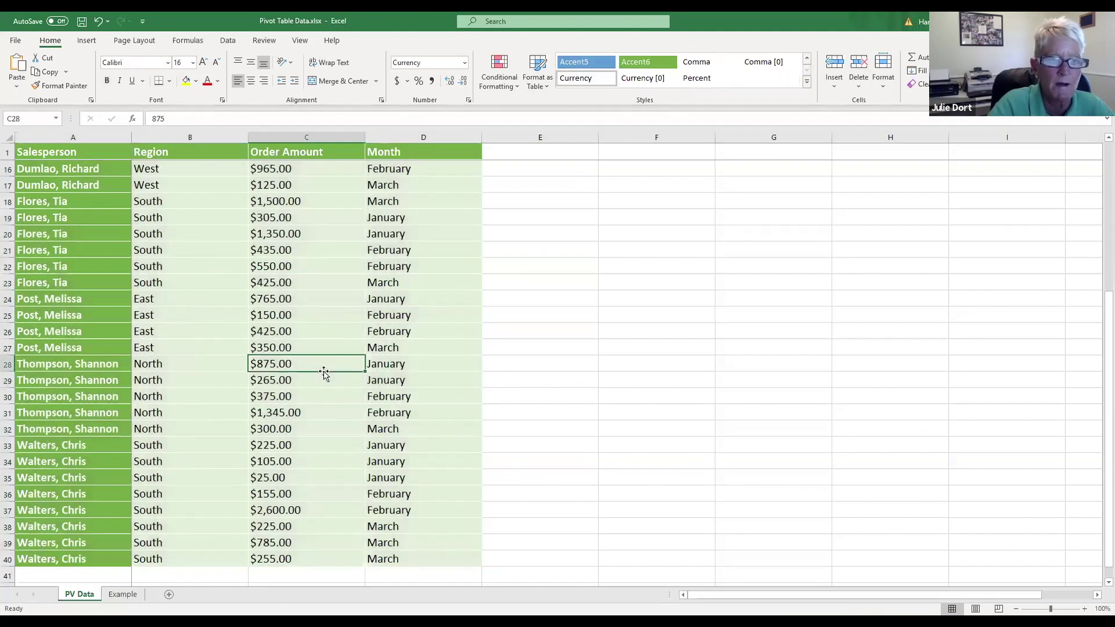
click(100, 278)
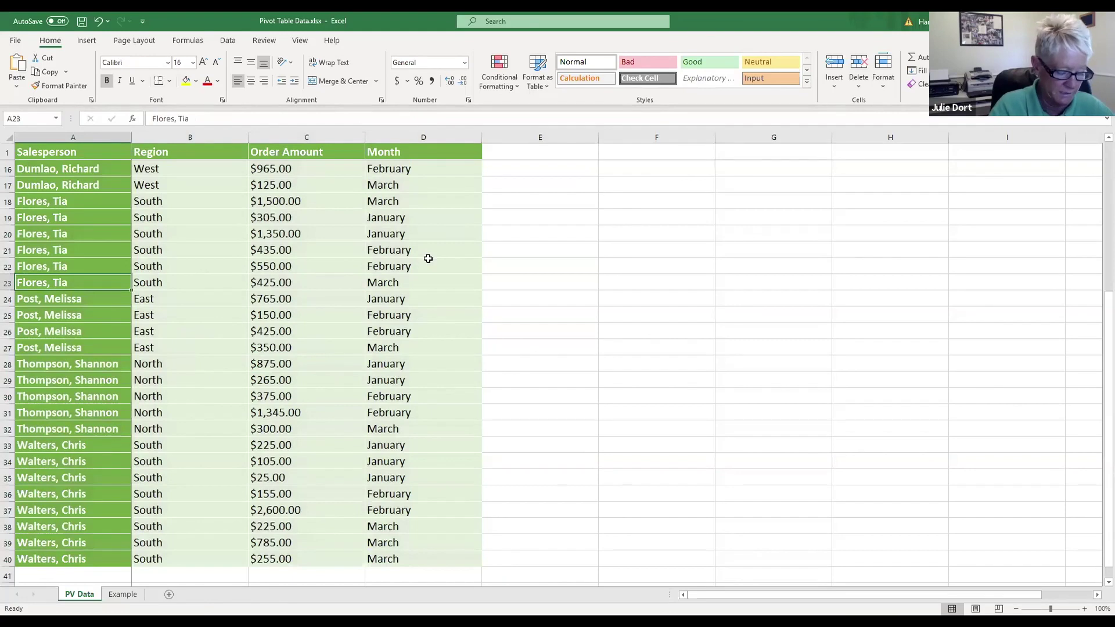
scroll(428, 261, up, 5)
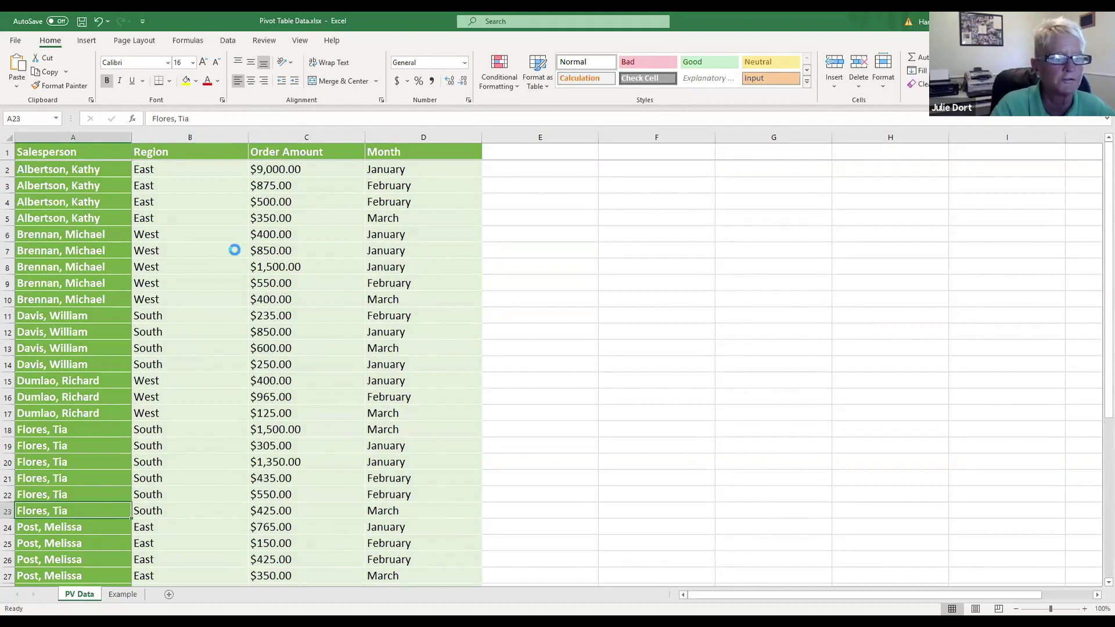
key(ctrl+a)
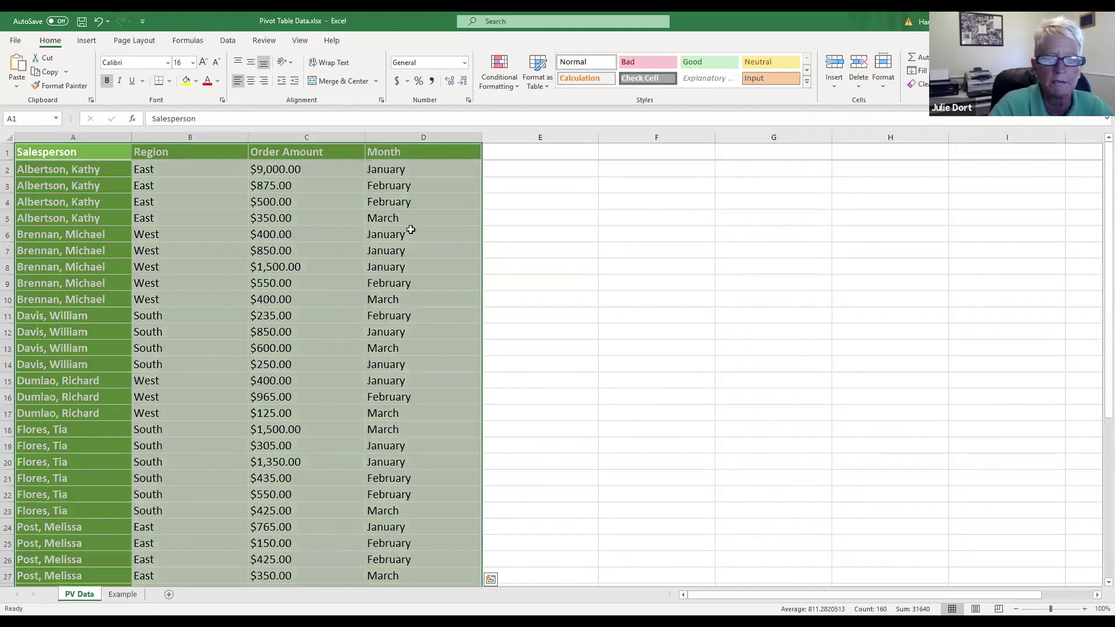
scroll(411, 230, down, 7)
scroll(411, 230, up, 7)
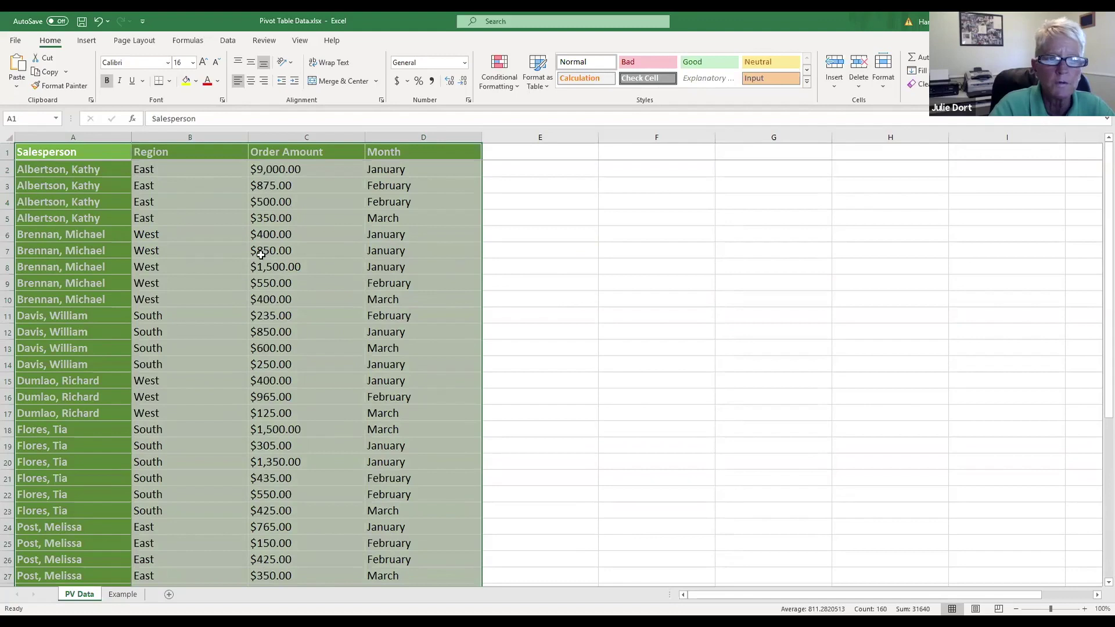
click(72, 153)
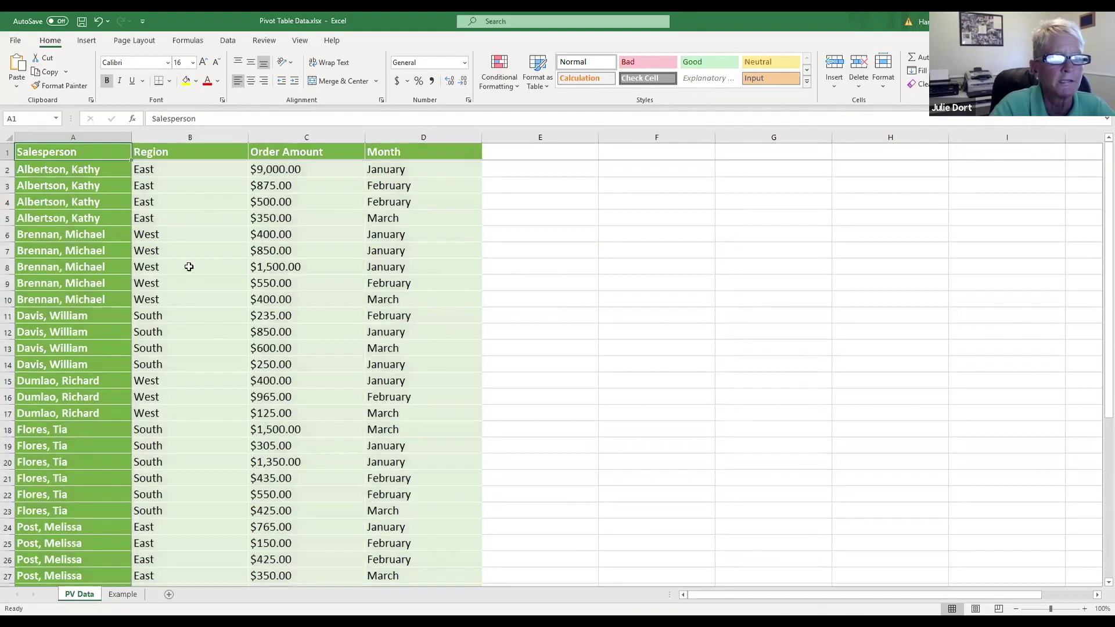
click(86, 41)
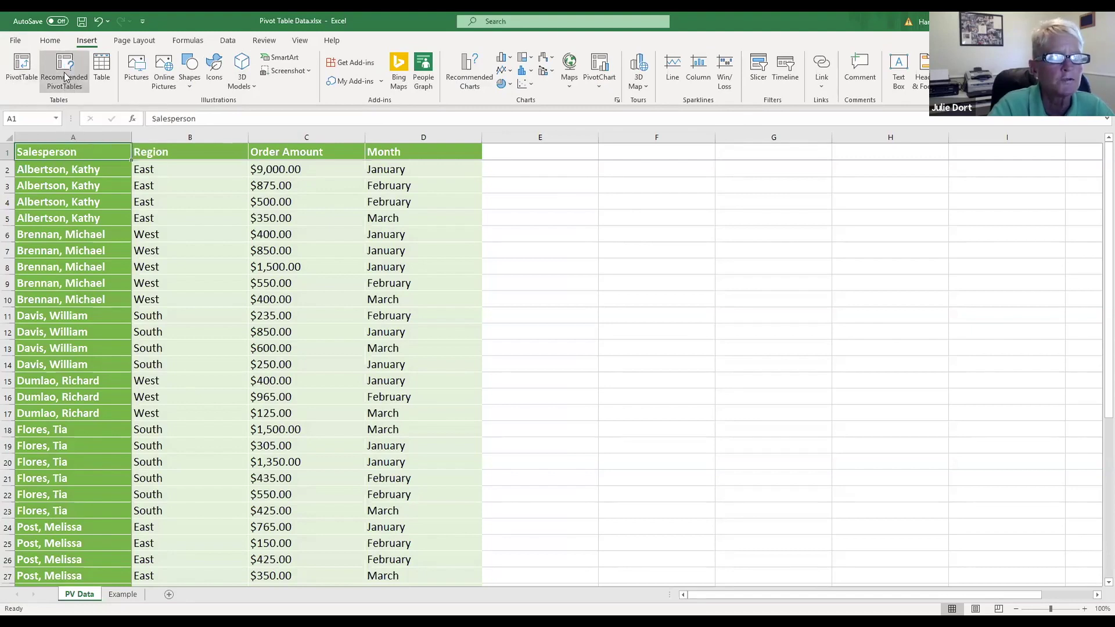
Step: Start a PivotTable from the Insert tab, keeping the PV Data range and New Worksheet destination
click(20, 65)
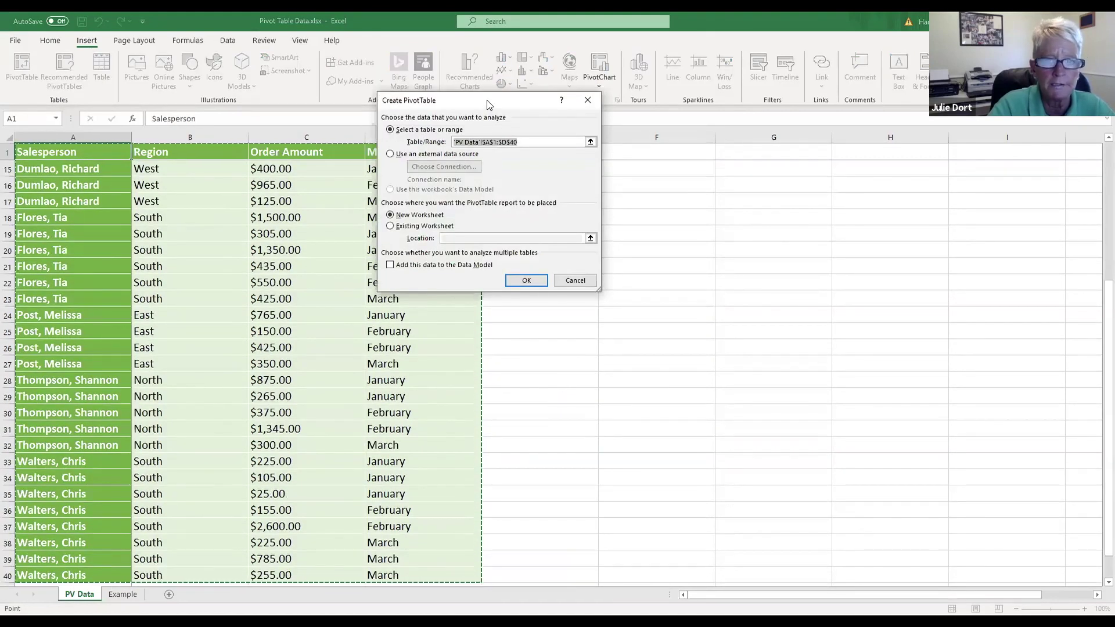
drag(488, 105, 499, 105)
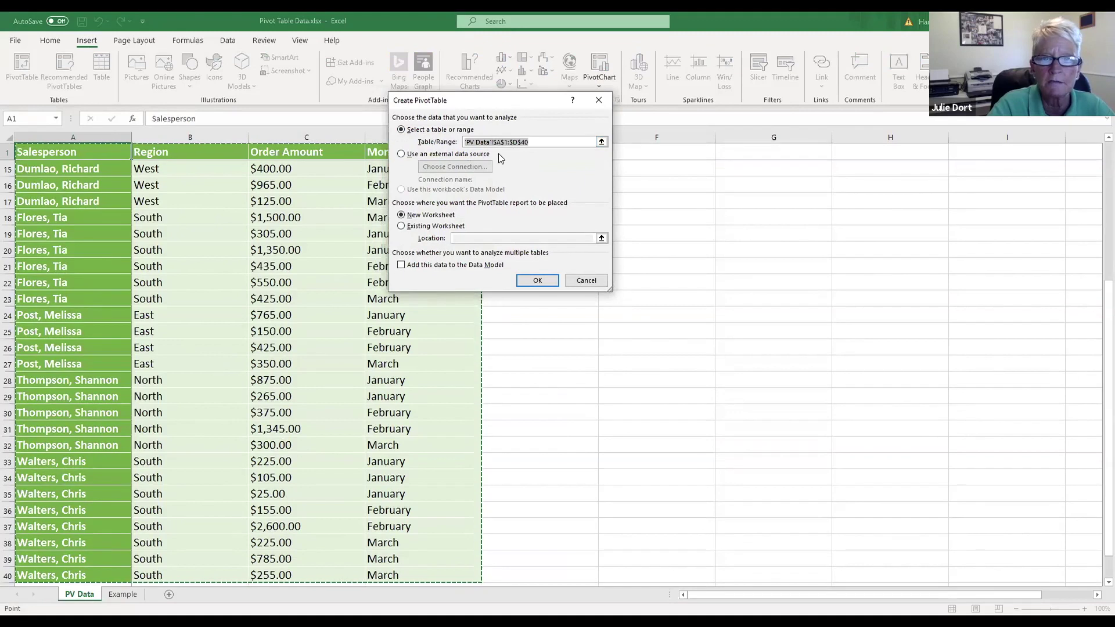
scroll(194, 237, down, 4)
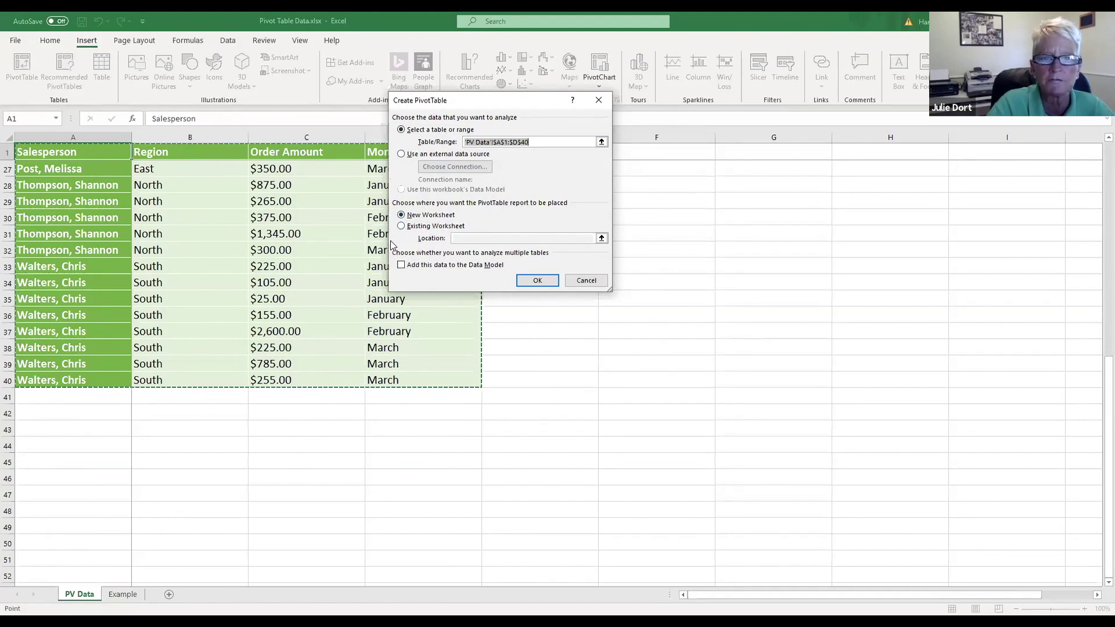
Step: Confirm the Create PivotTable dialog to place PivotTable3 on a new Sheet3
click(537, 280)
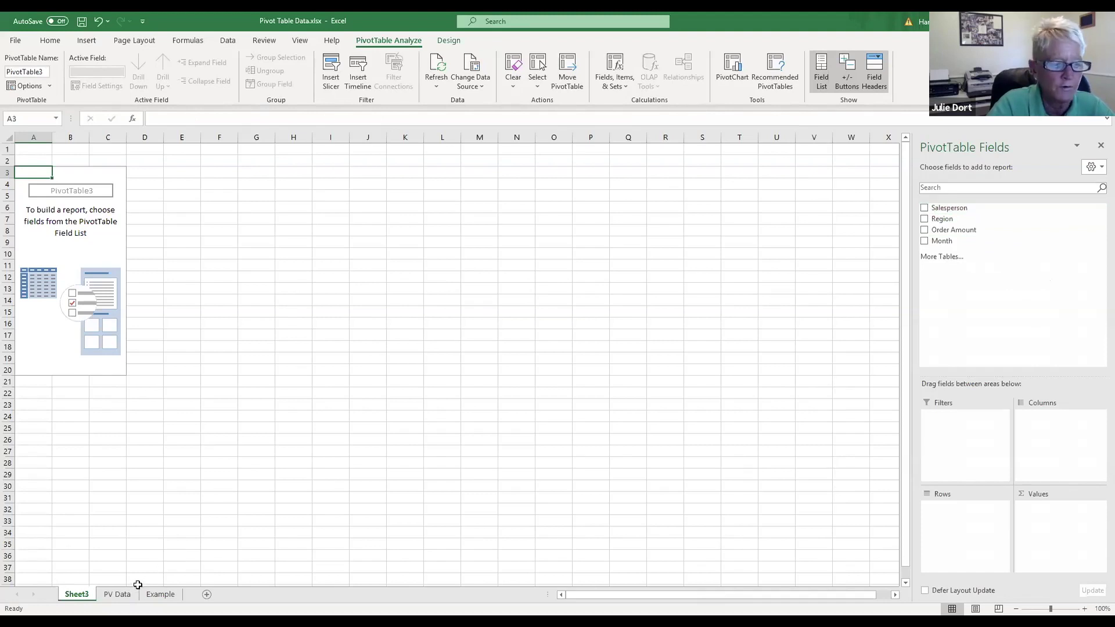
click(117, 594)
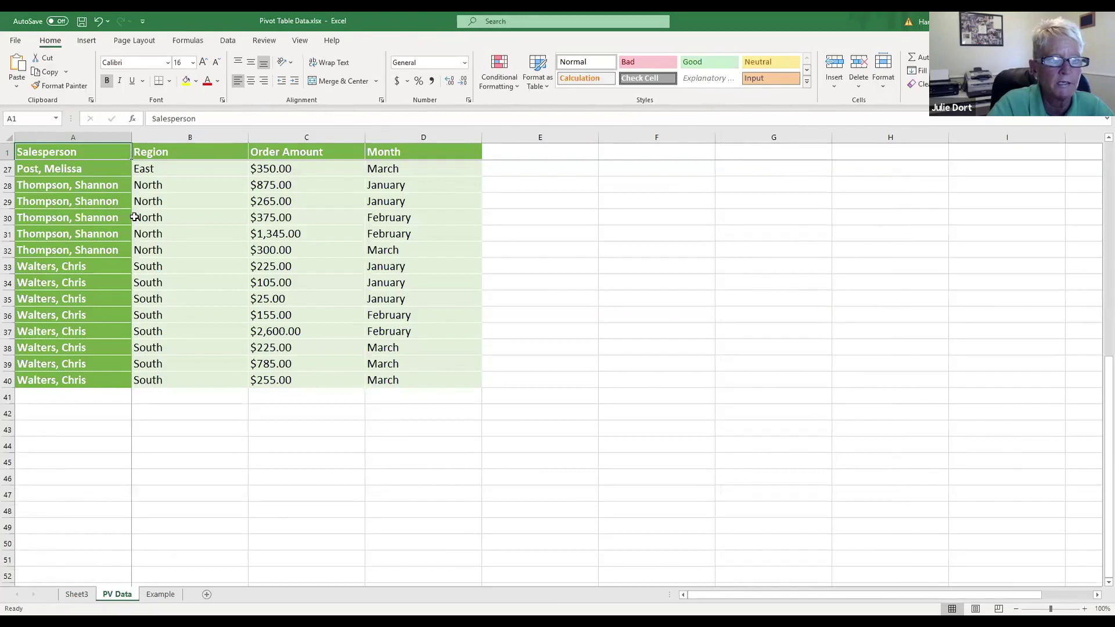
scroll(87, 284, up, 7)
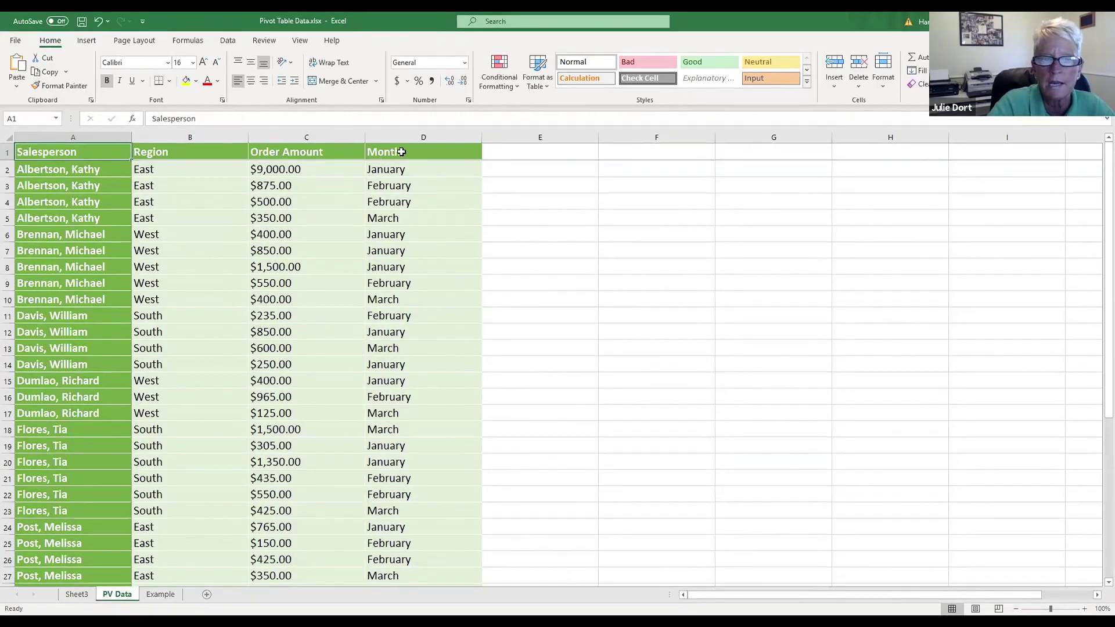
click(76, 594)
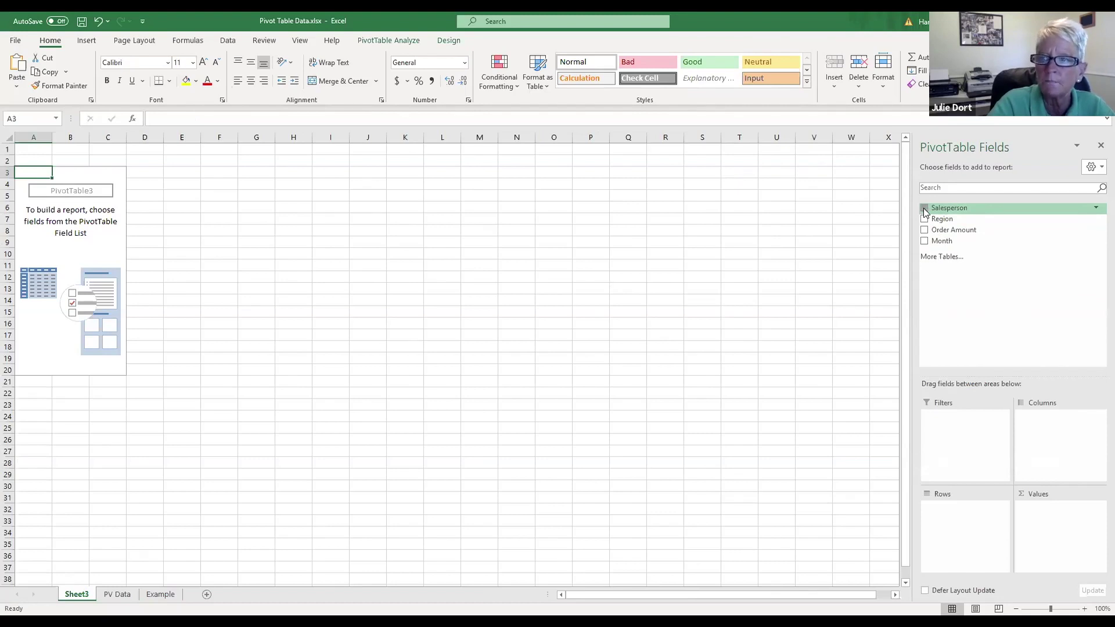
Step: Add Salesperson as row labels and Order Amount as summed values
click(924, 208)
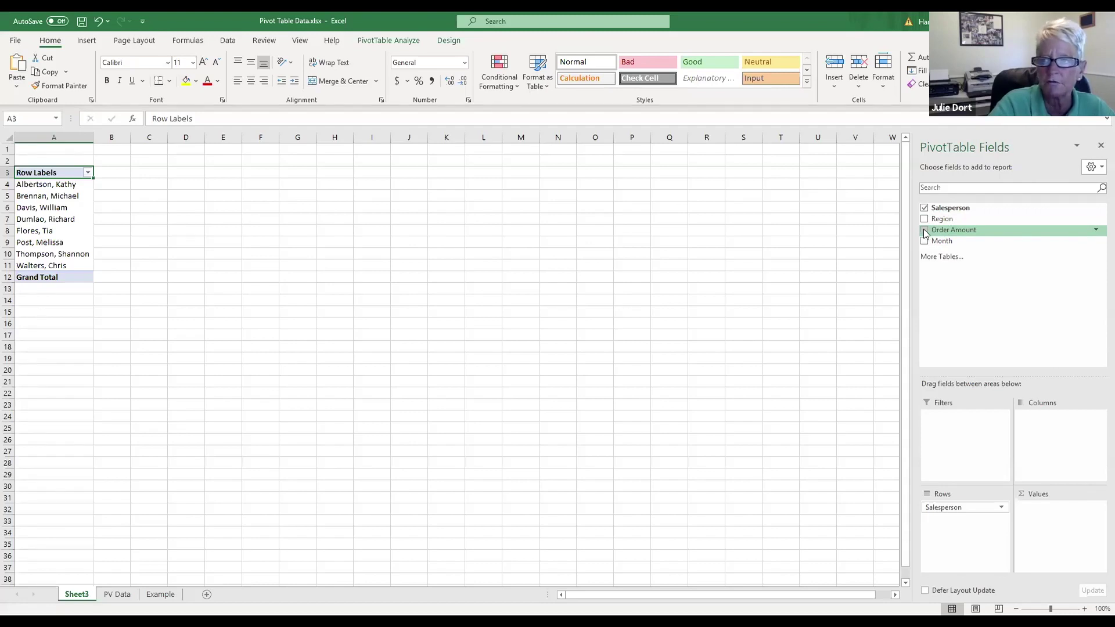
click(924, 231)
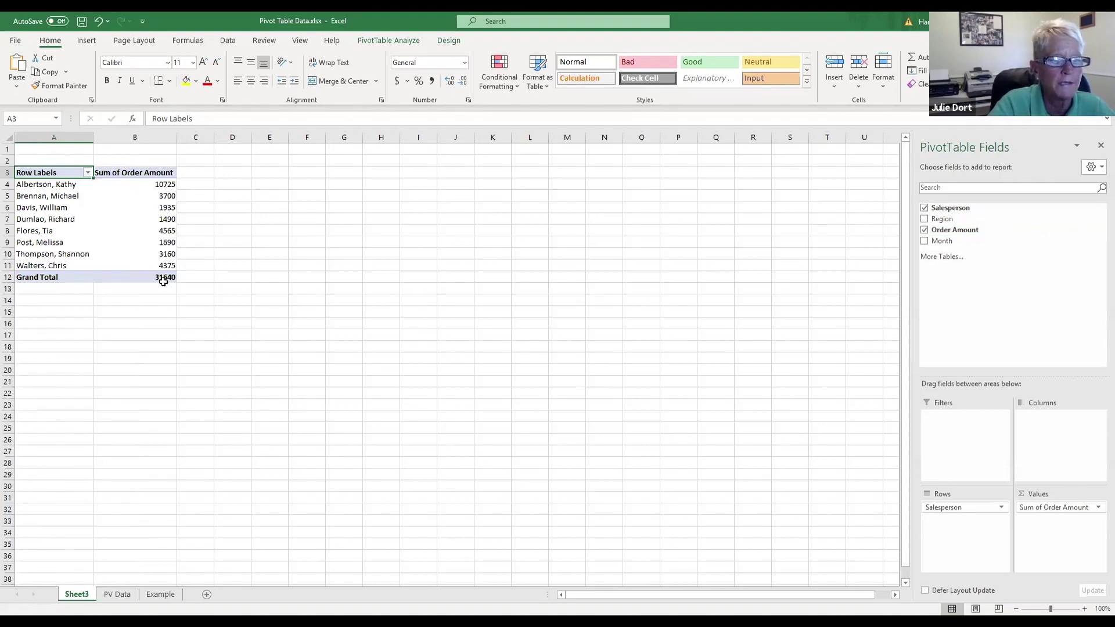
mouse_move(164, 282)
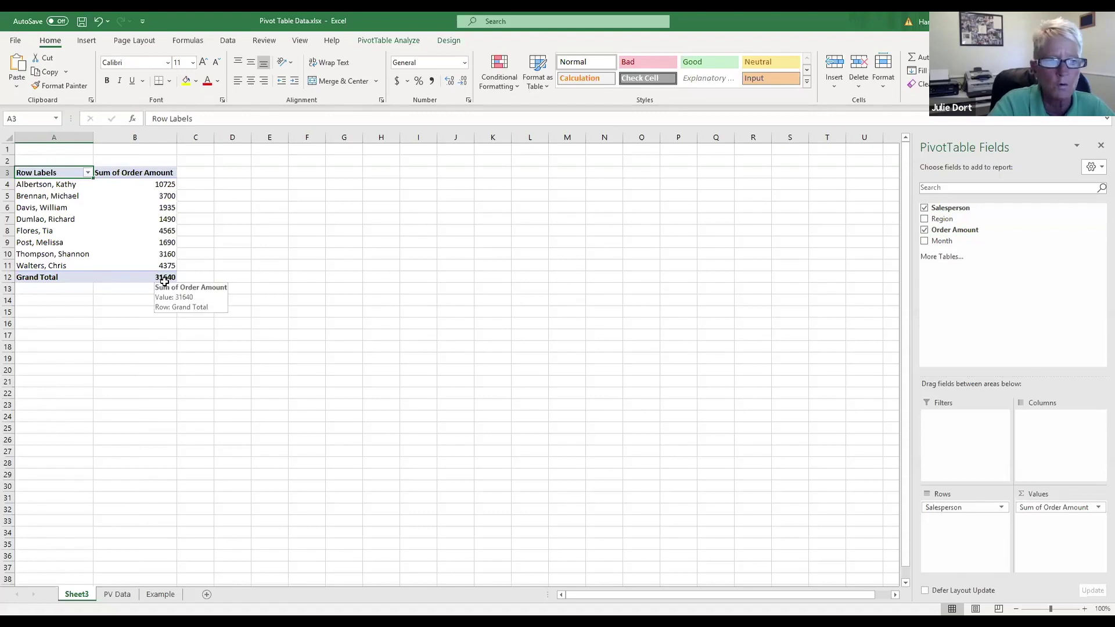
Step: Replace Salesperson with Region, then move Region to Columns and back to Rows
click(924, 208)
click(925, 219)
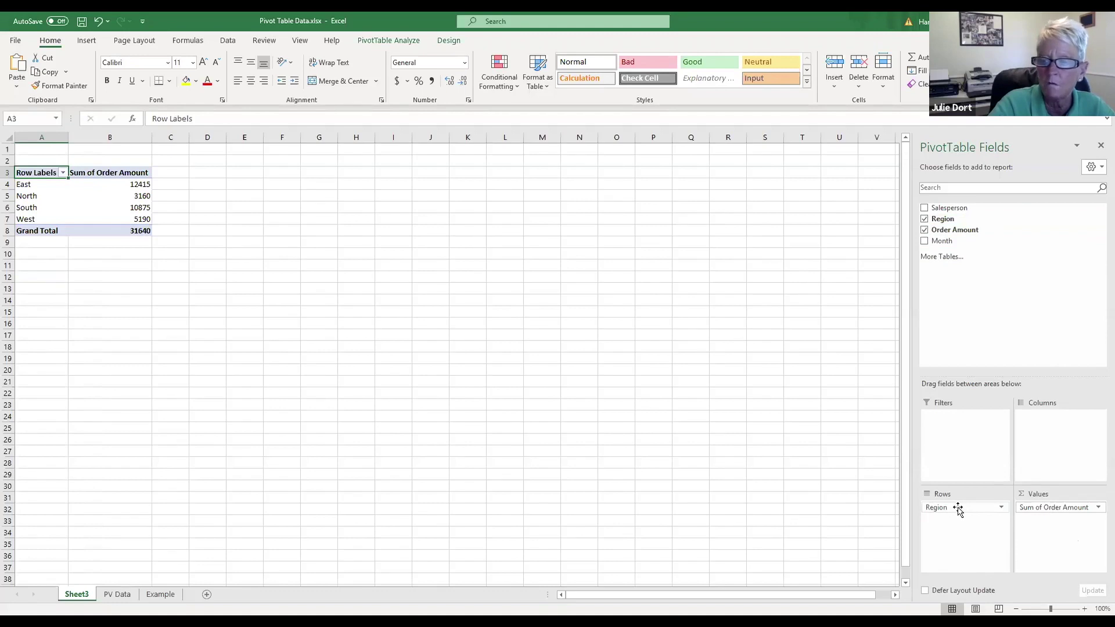
drag(961, 508, 1054, 429)
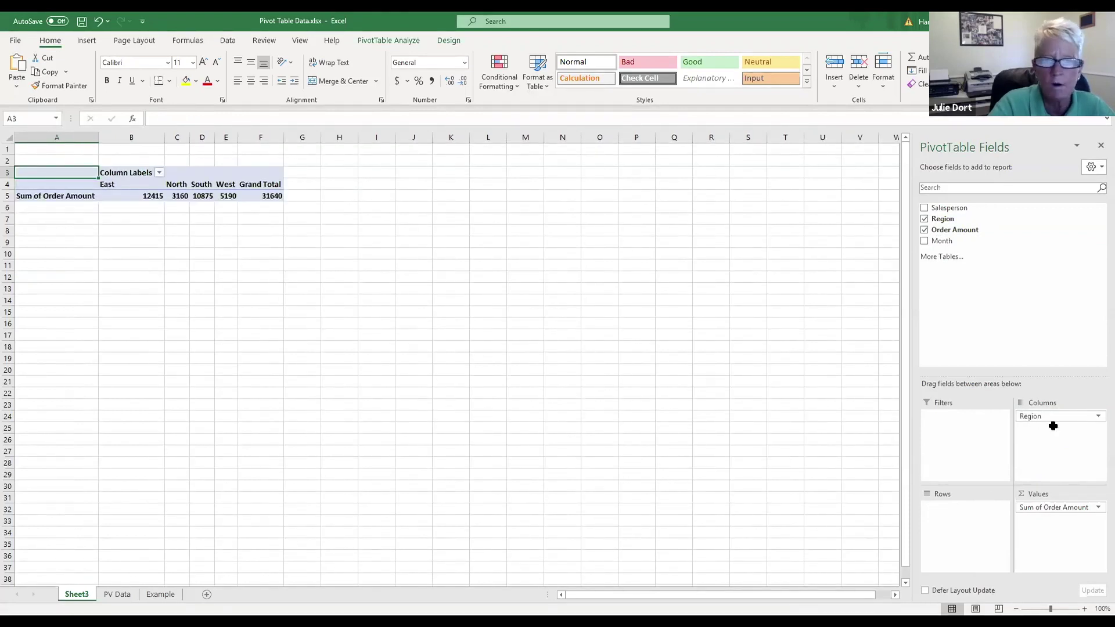
mouse_move(1058, 421)
mouse_down()
mouse_move(1040, 480)
mouse_move(970, 525)
mouse_up()
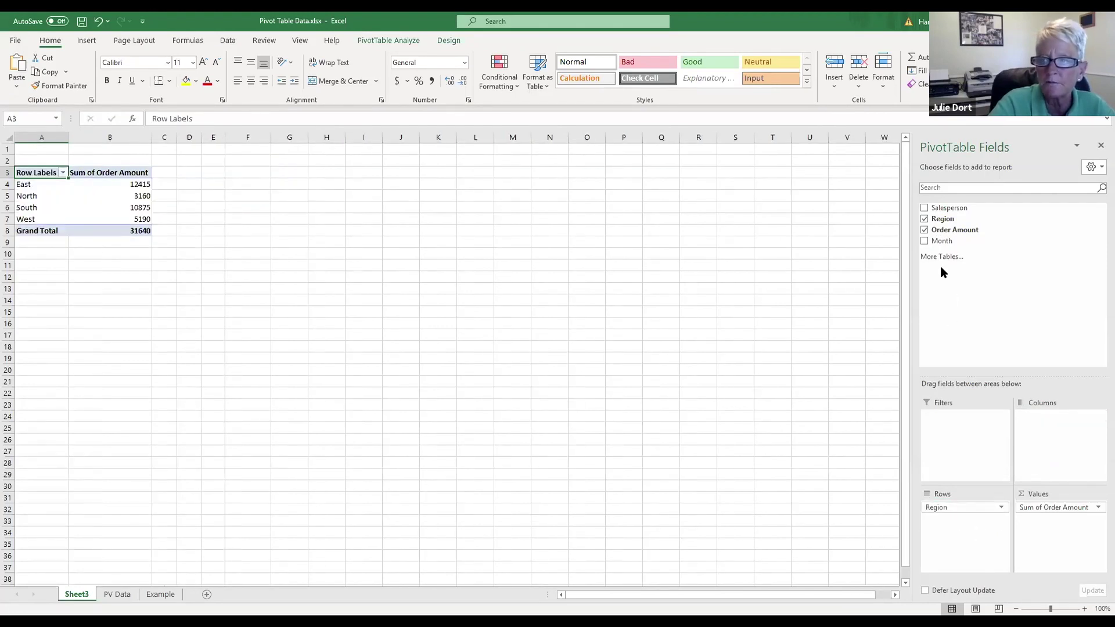
Step: Clear the pivot, then rebuild it with Salesperson in Rows and summed Order Amount
click(924, 230)
click(924, 220)
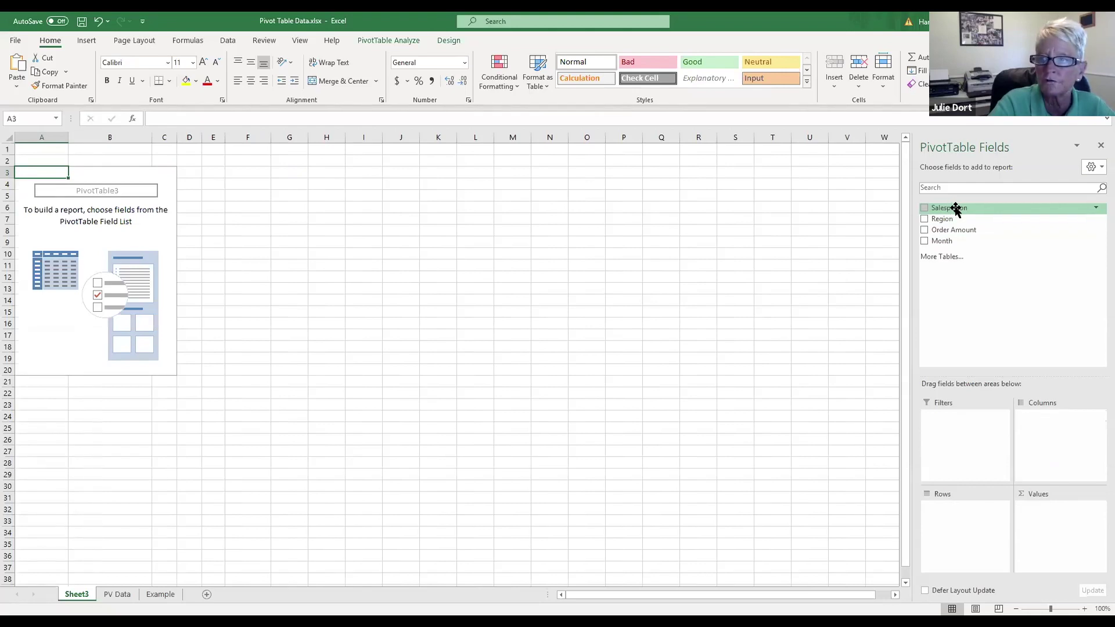
drag(958, 209, 968, 520)
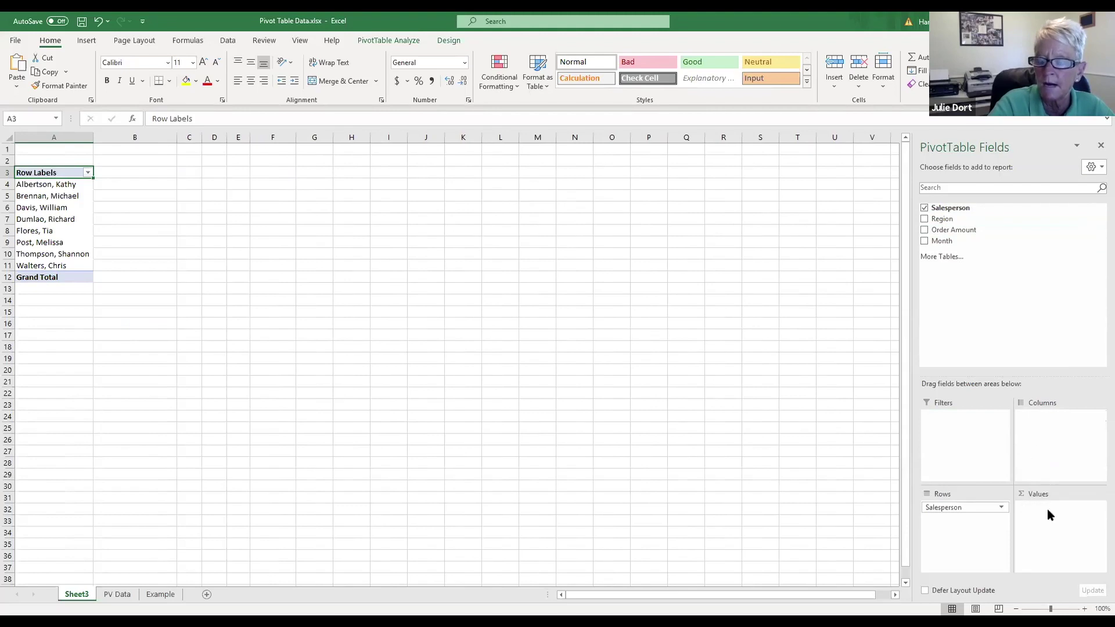
click(924, 230)
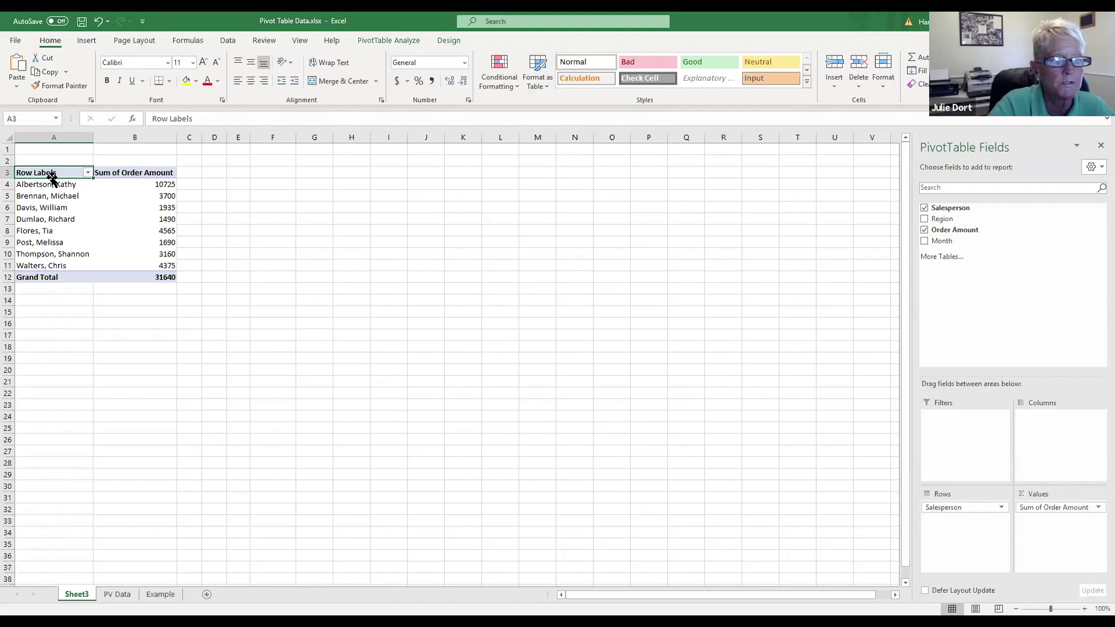
click(87, 173)
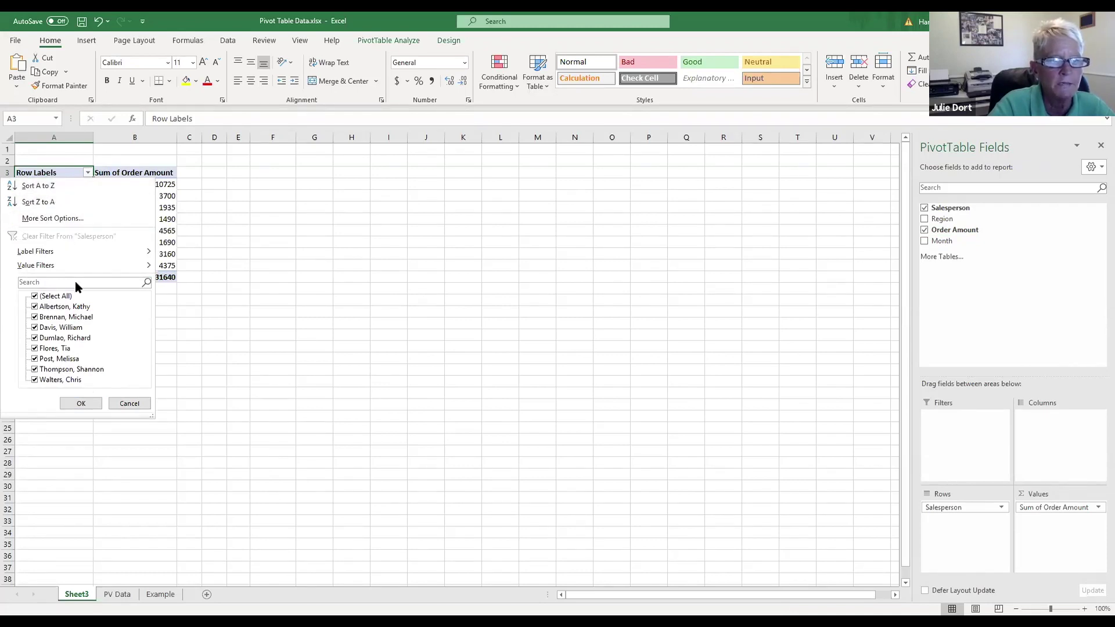
click(35, 298)
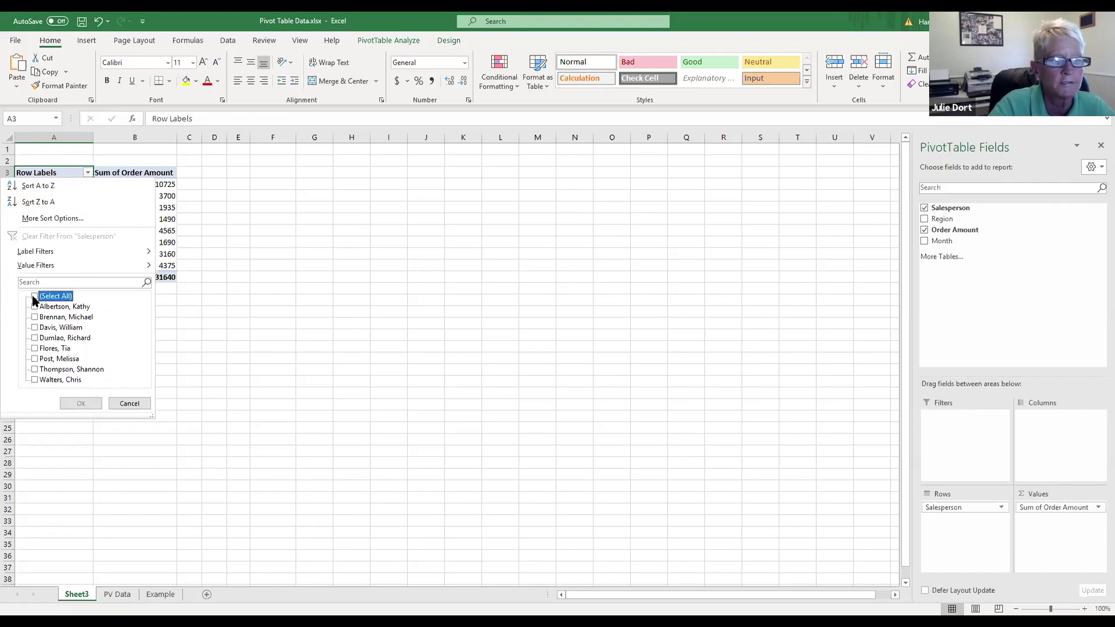
click(35, 297)
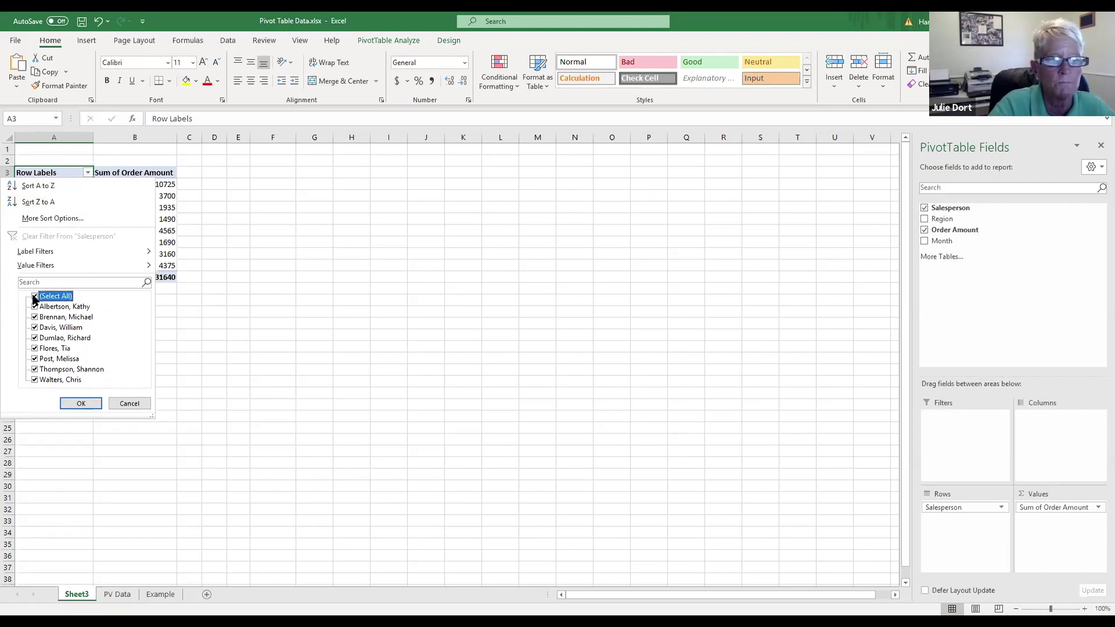
click(35, 297)
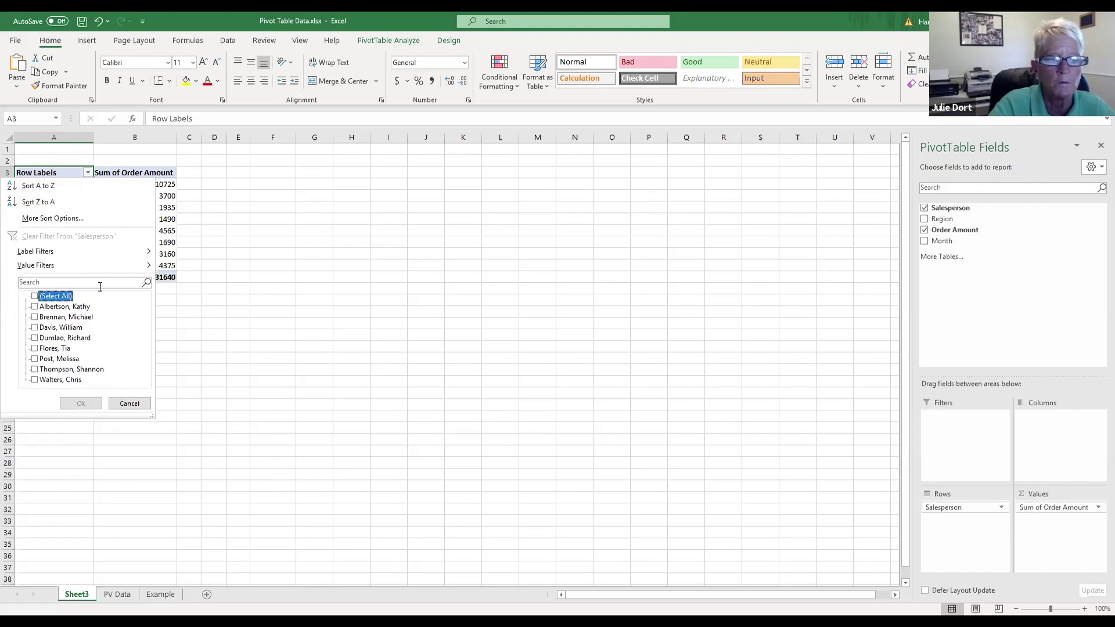
click(33, 328)
click(35, 350)
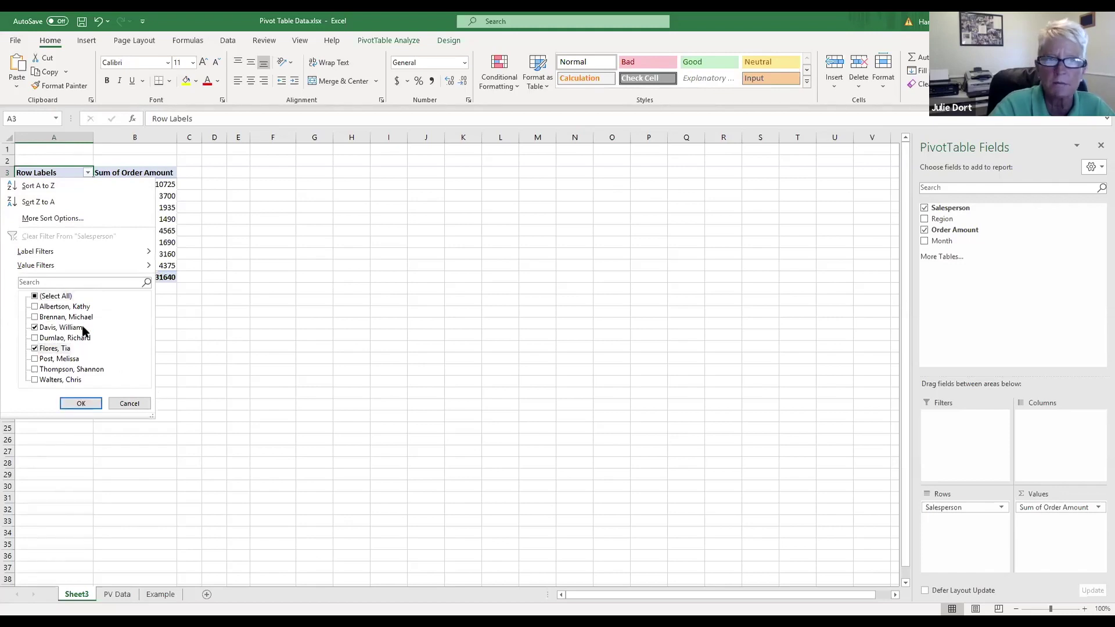
click(77, 403)
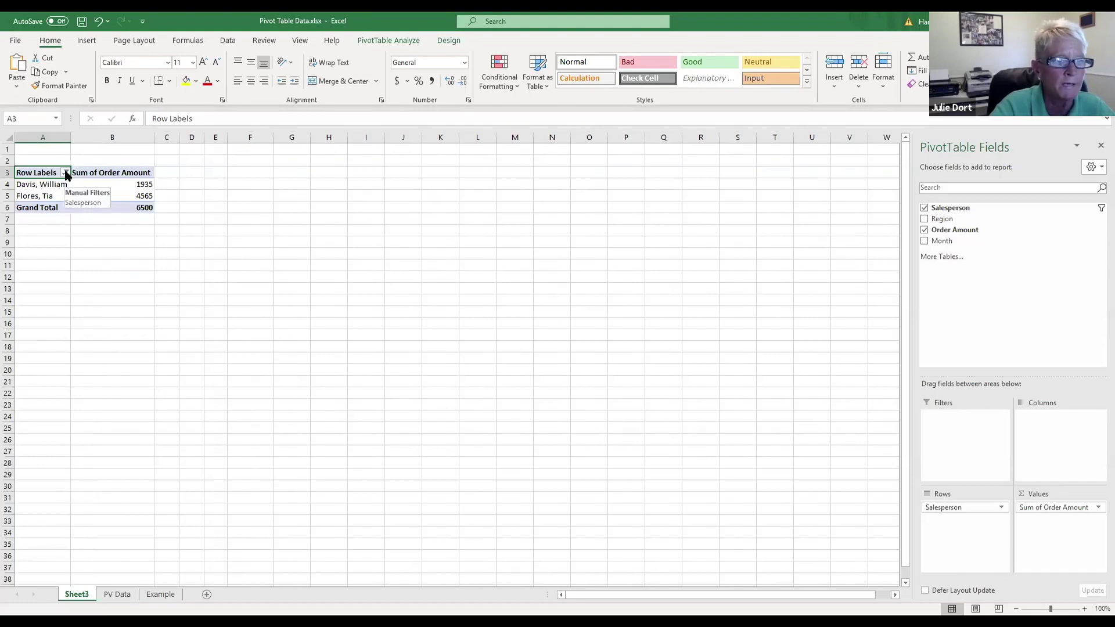
click(66, 174)
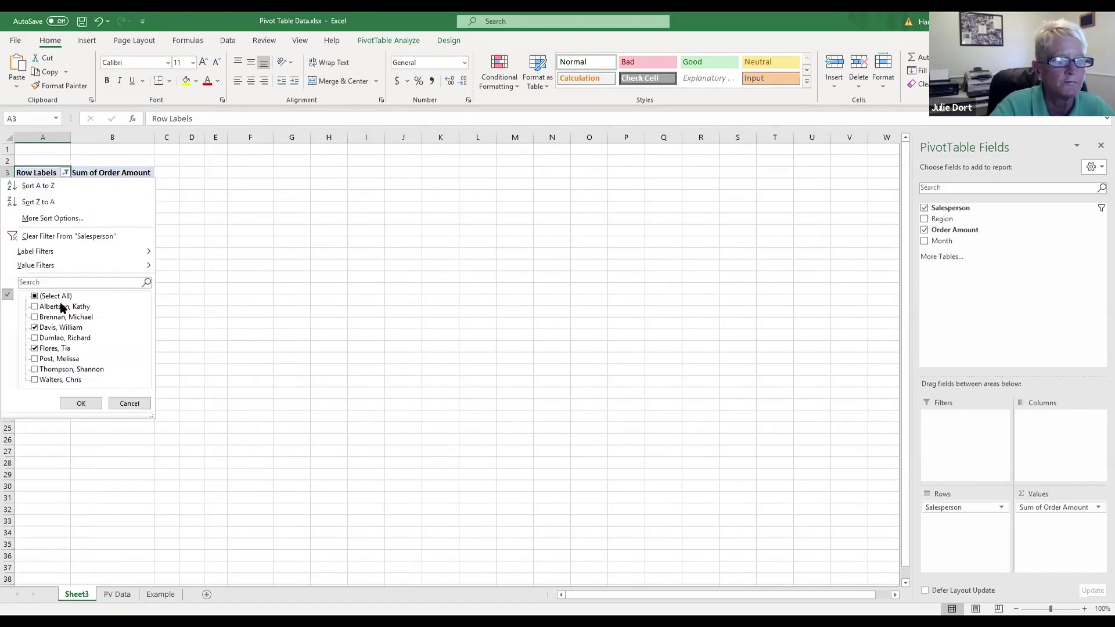
click(34, 297)
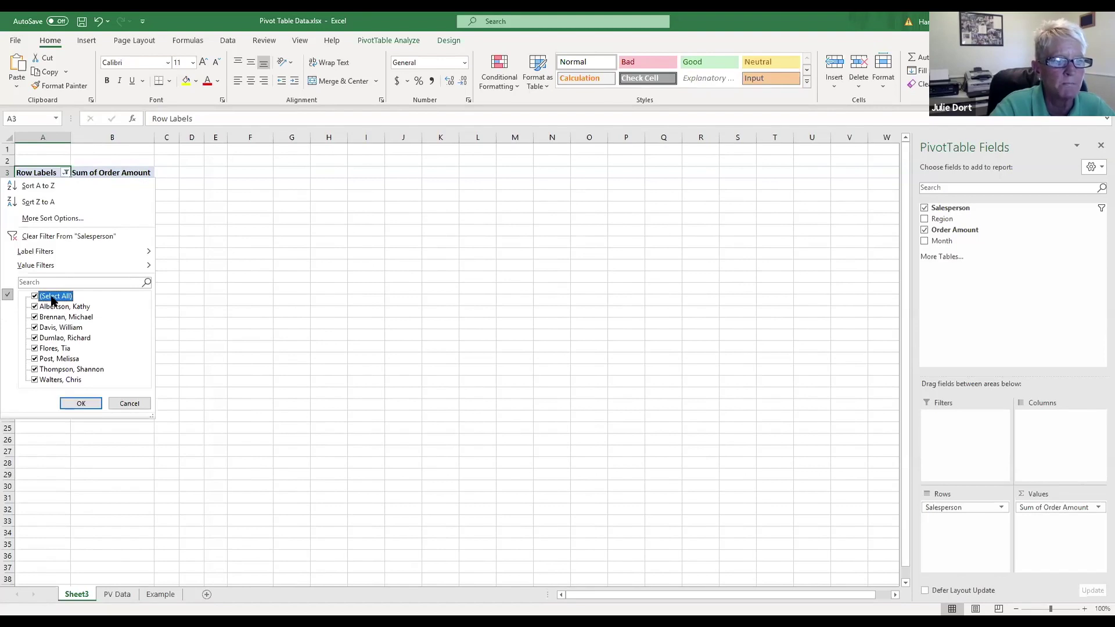
click(81, 404)
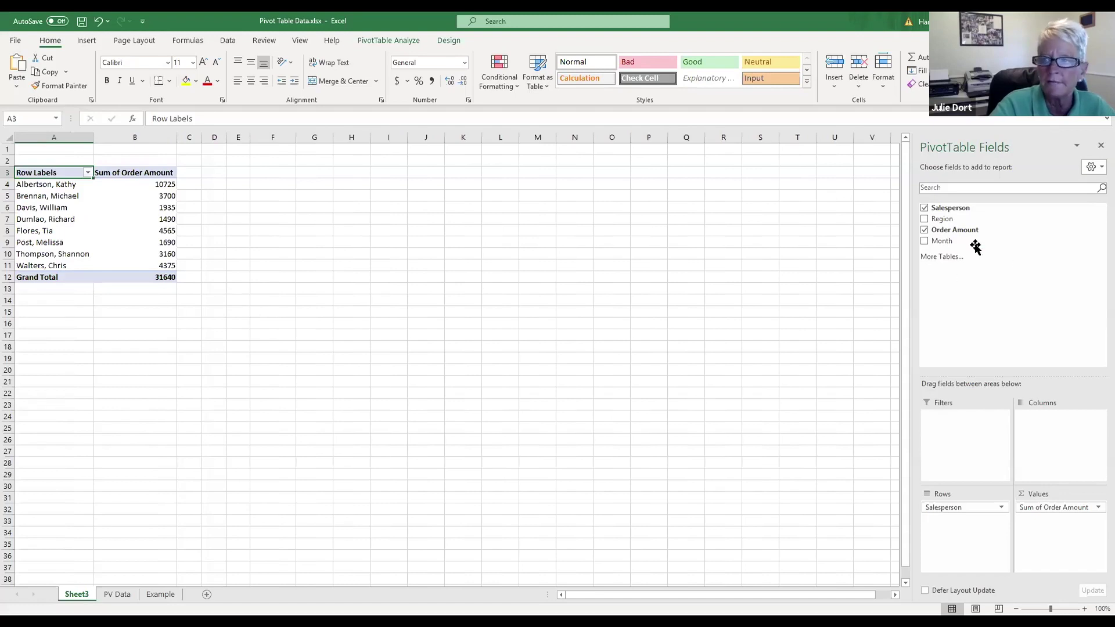
Step: Switch the pivot rows to Region and filter them to East and North only
click(925, 208)
click(924, 219)
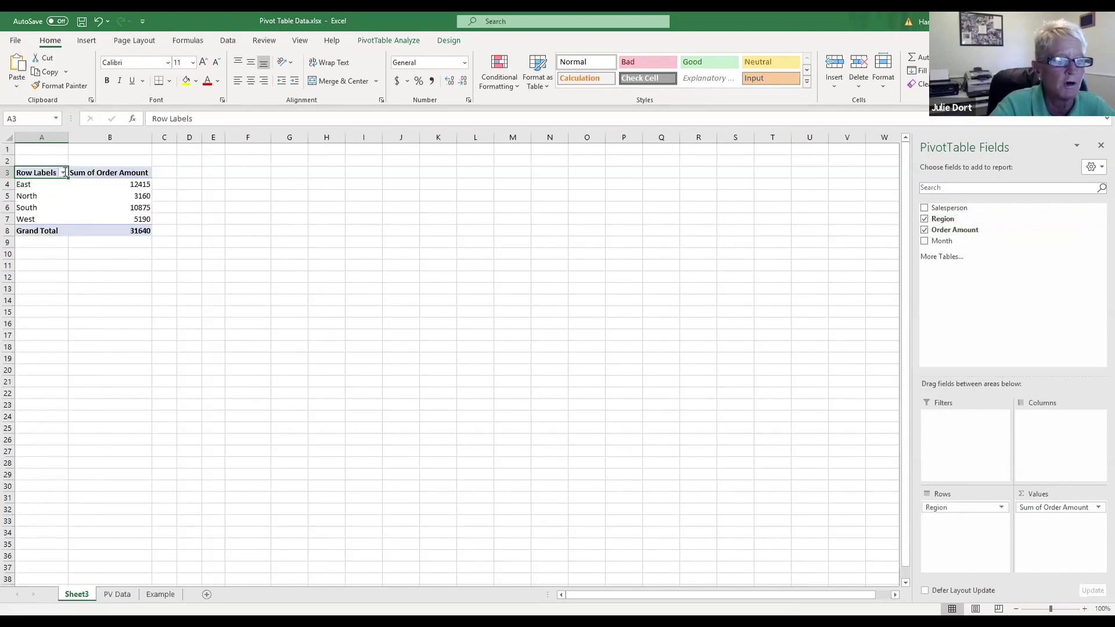
click(63, 173)
click(35, 296)
click(35, 307)
click(35, 317)
click(82, 404)
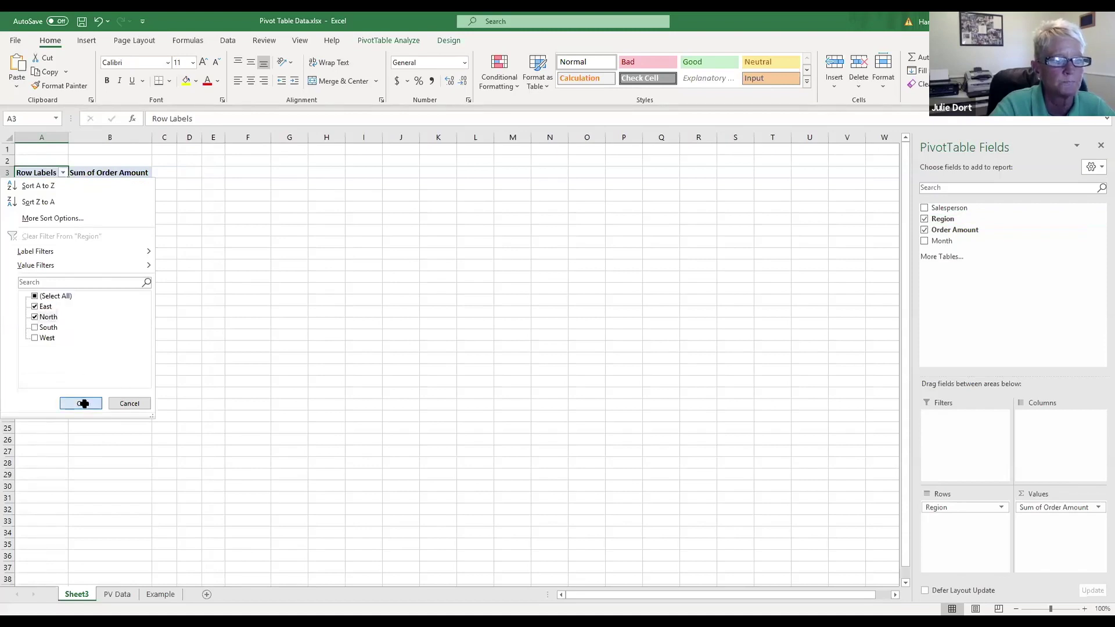
Step: Restore all four regions in the filter and nest Salesperson under each region
click(64, 173)
click(35, 296)
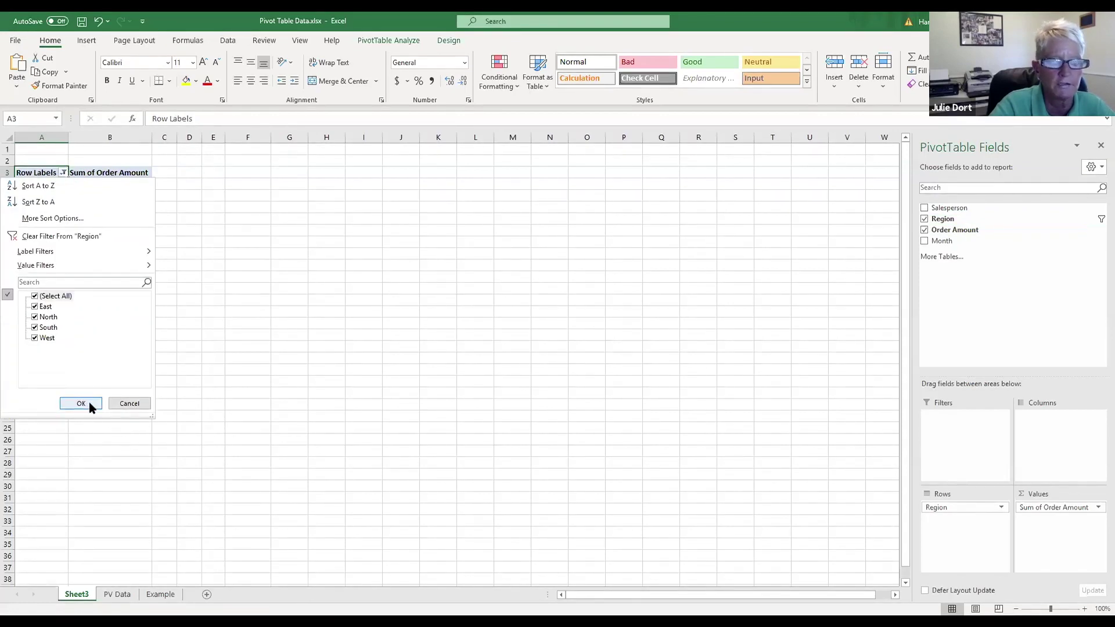
click(89, 403)
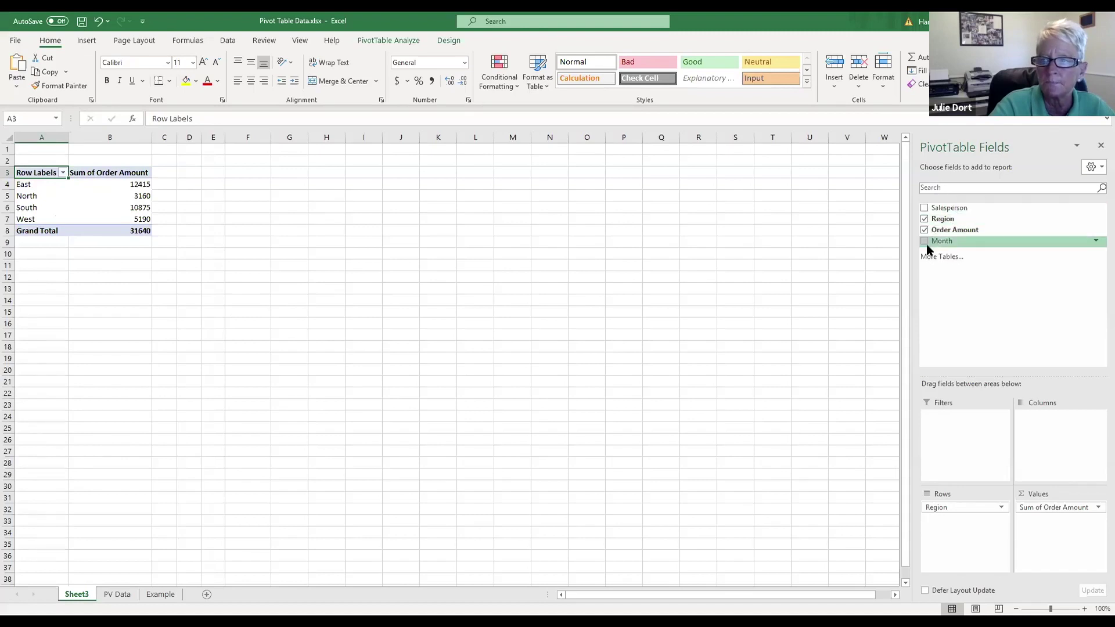
click(924, 208)
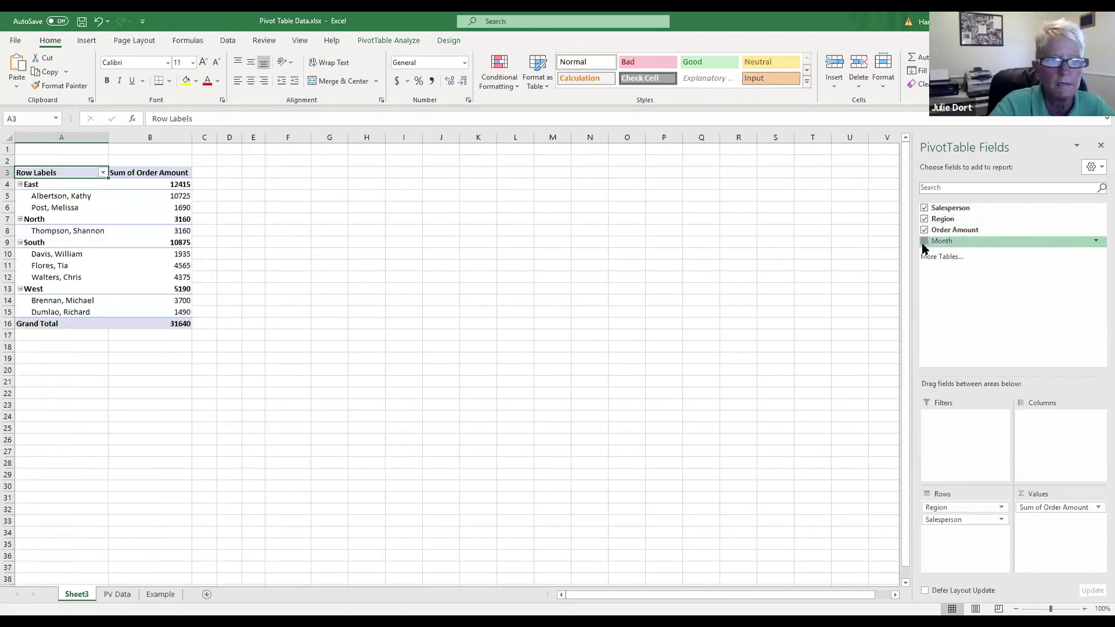
Step: Add Month to the pivot rows and review the monthly breakdown per salesperson
click(923, 242)
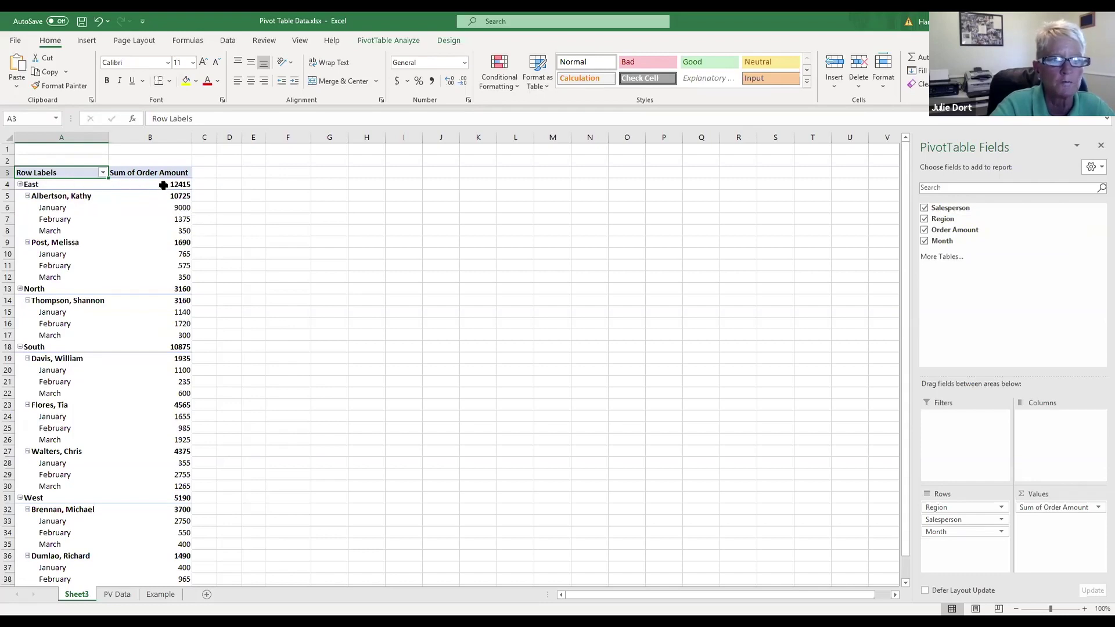
mouse_move(161, 186)
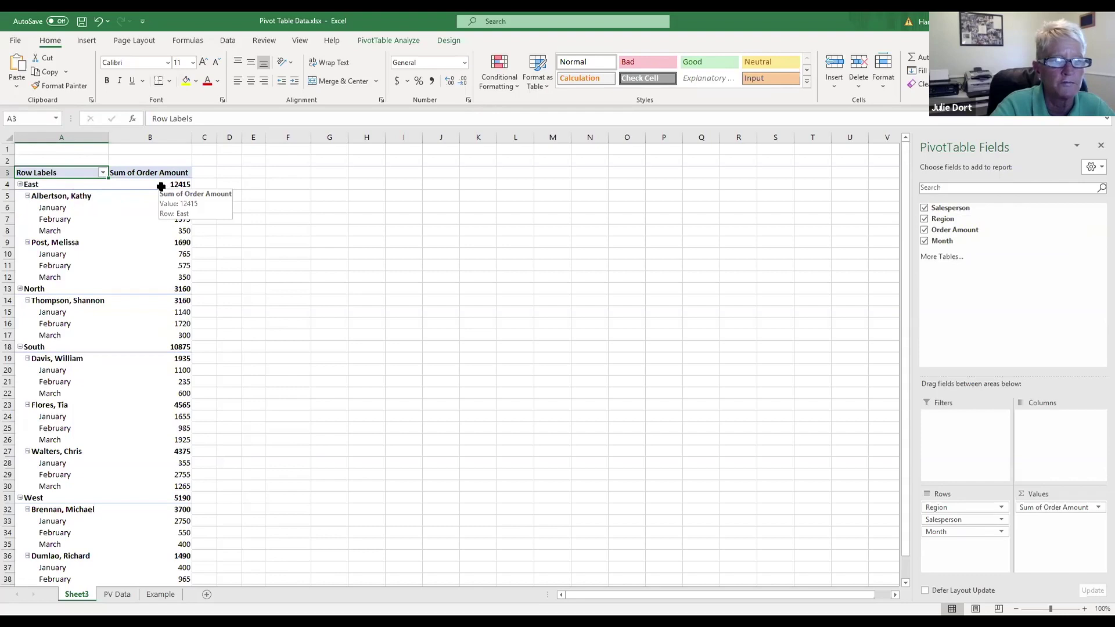
scroll(547, 235, down, 1)
scroll(548, 235, down, 2)
scroll(547, 235, up, 4)
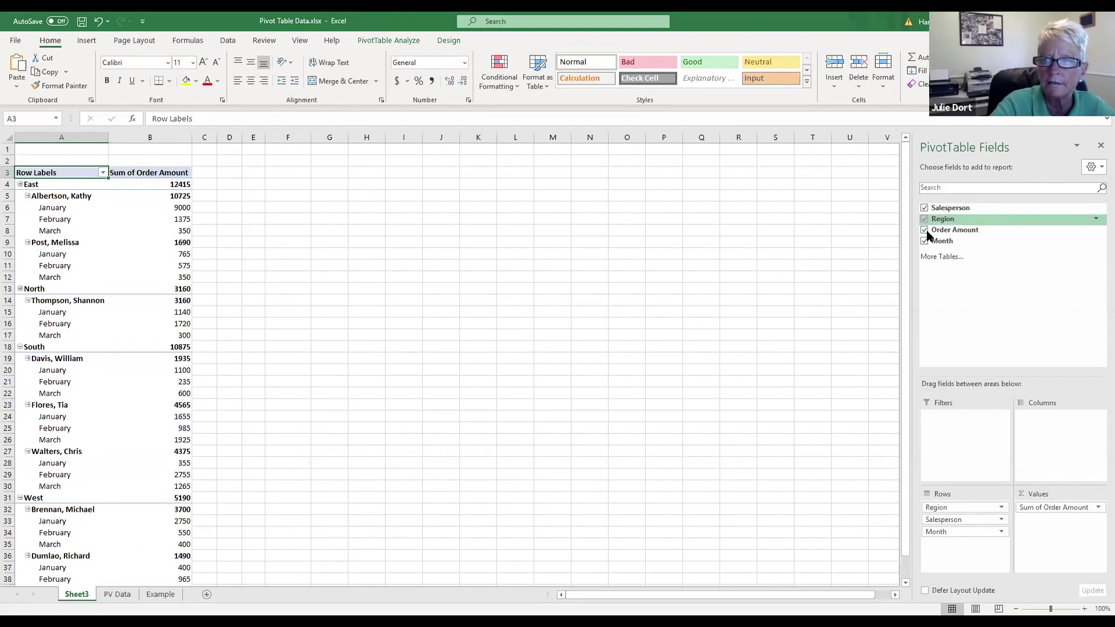
Step: Remove Region and Month so only salesperson totals remain
click(924, 218)
click(924, 241)
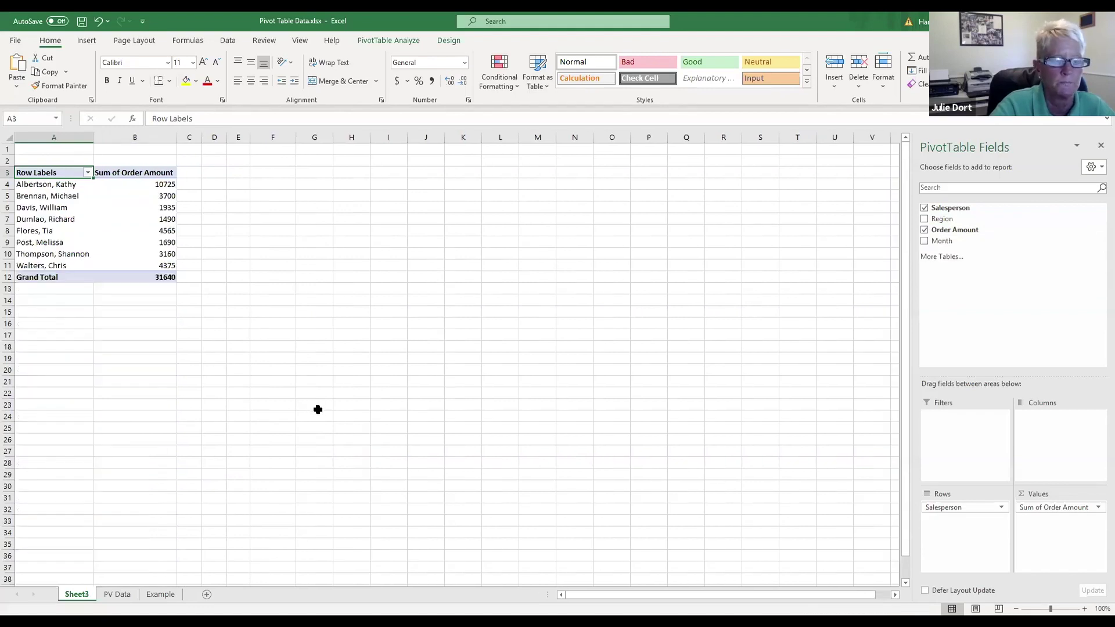
click(118, 595)
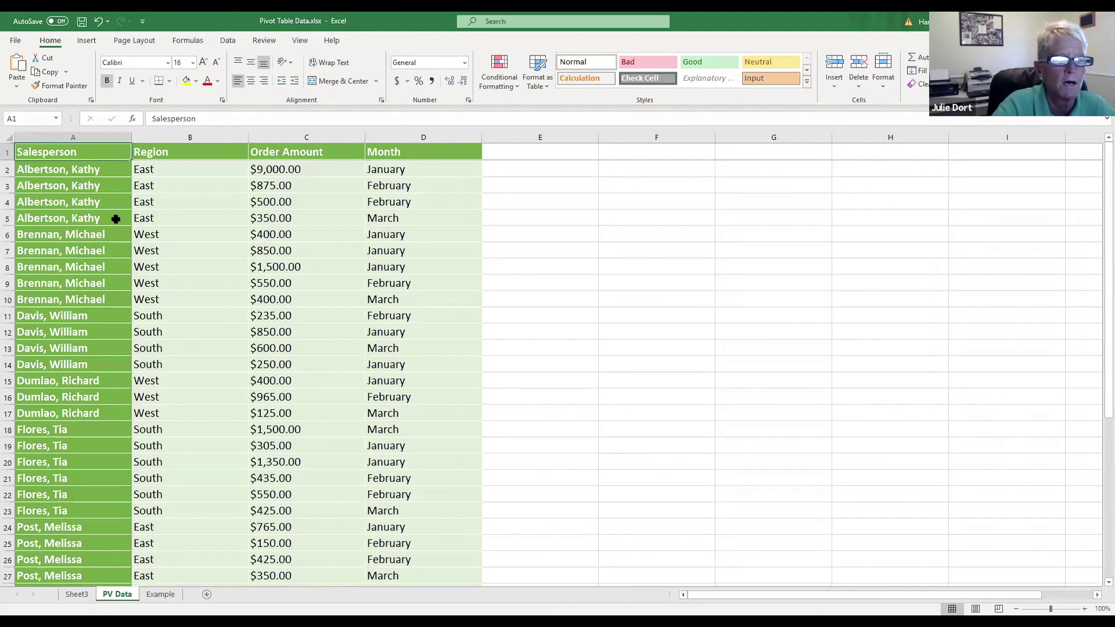
Step: Change the order amount in C6 from 400 to 4000, then return to Sheet3
click(342, 236)
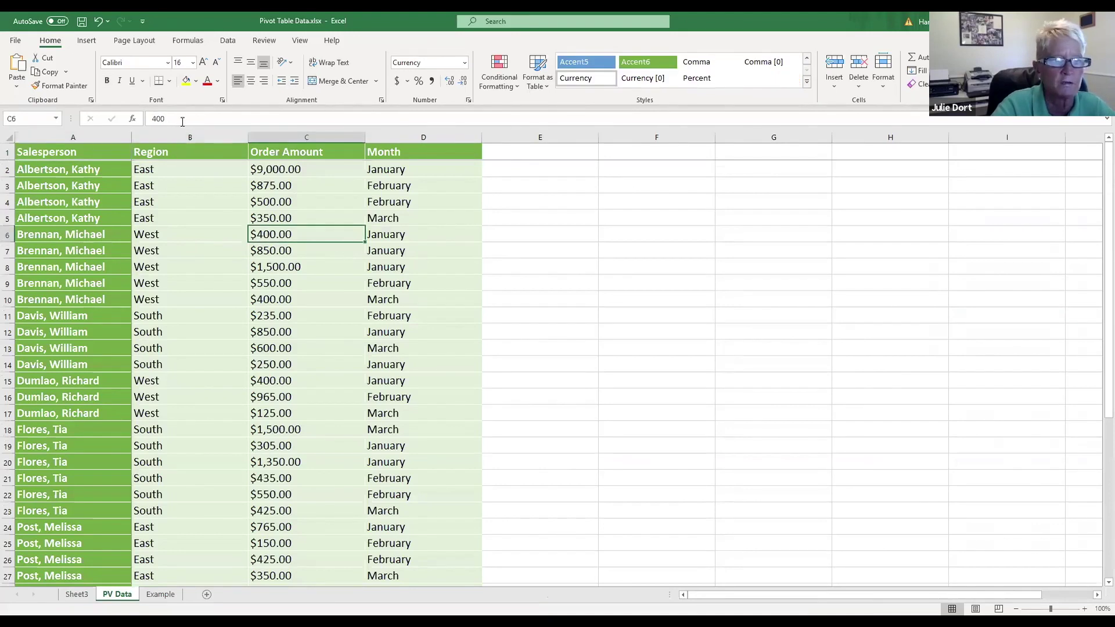
double_click(268, 234)
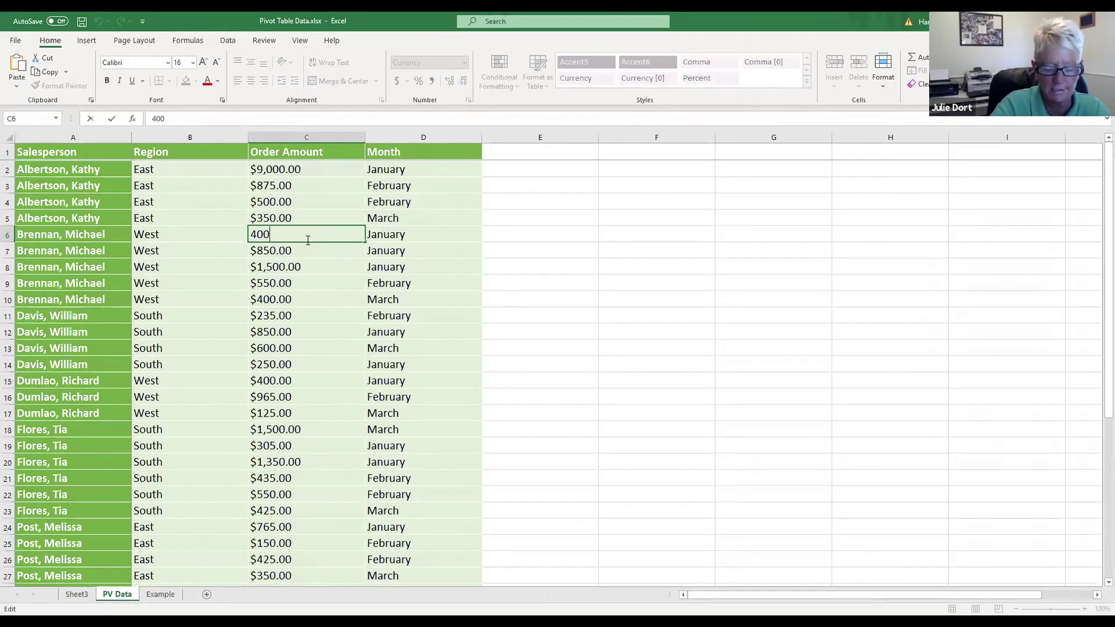
text(0)
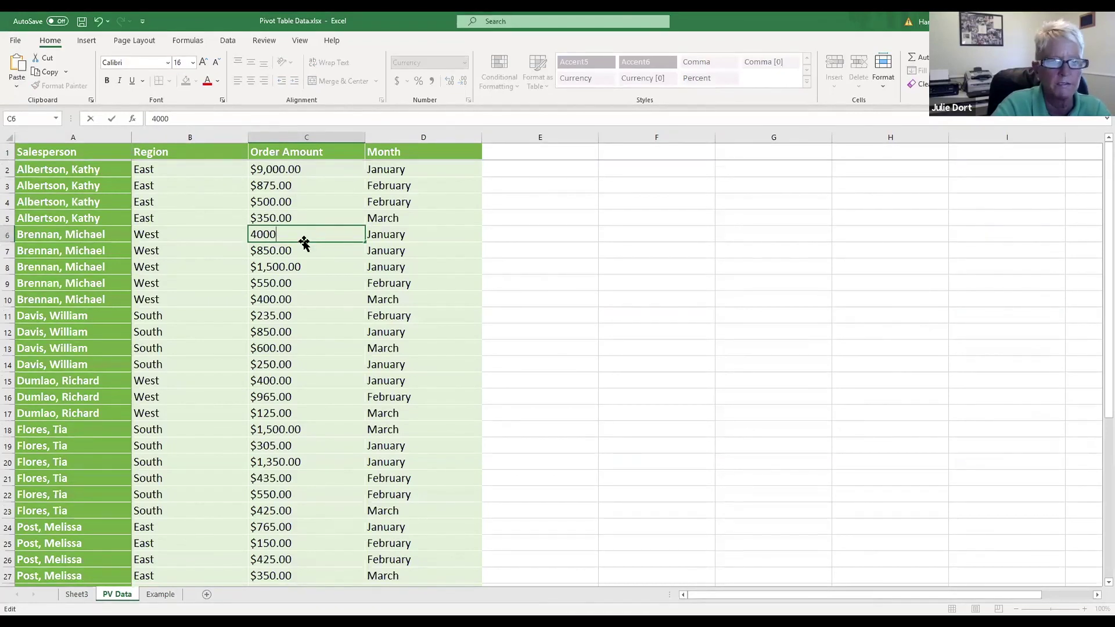
key(Return)
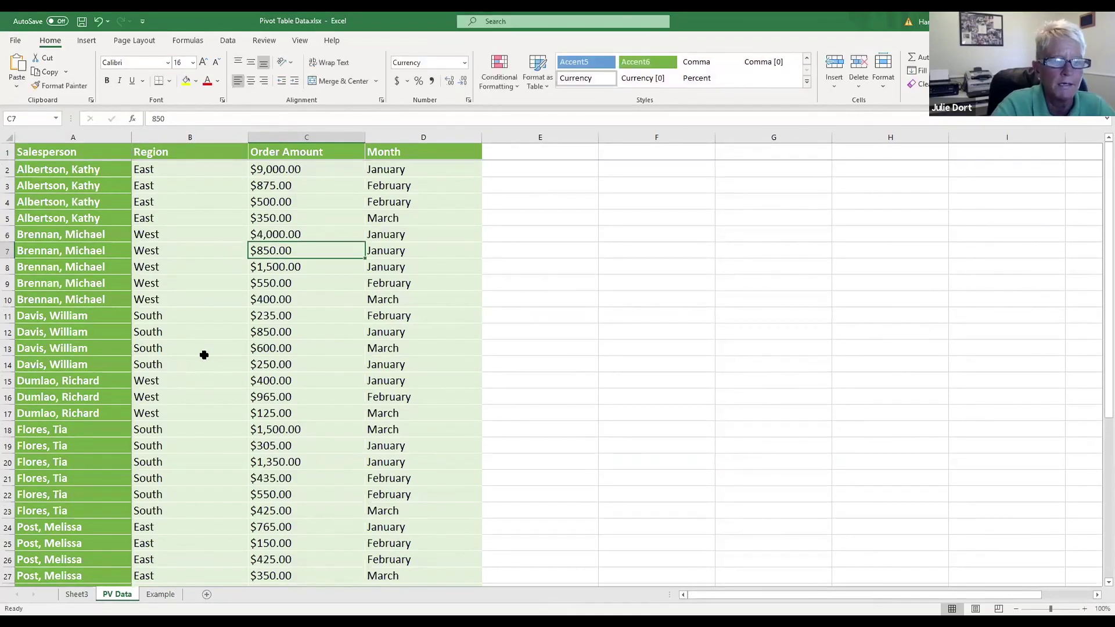
click(78, 595)
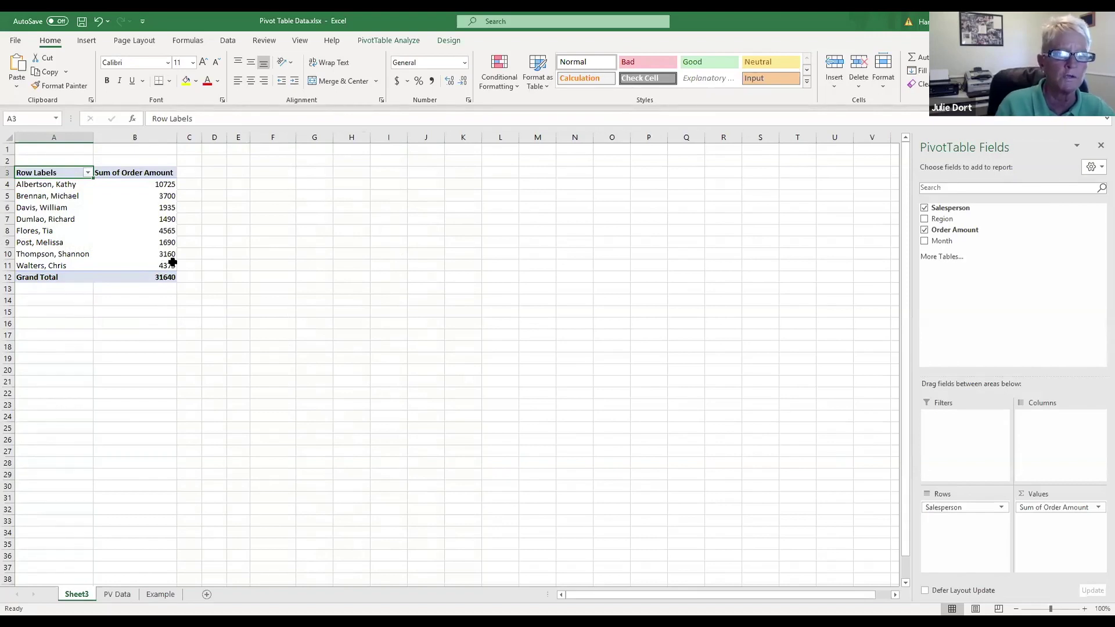
Step: Refresh the Sheet3 pivot table so one salesperson shows 7300 and the Grand Total 35240
mouse_move(172, 263)
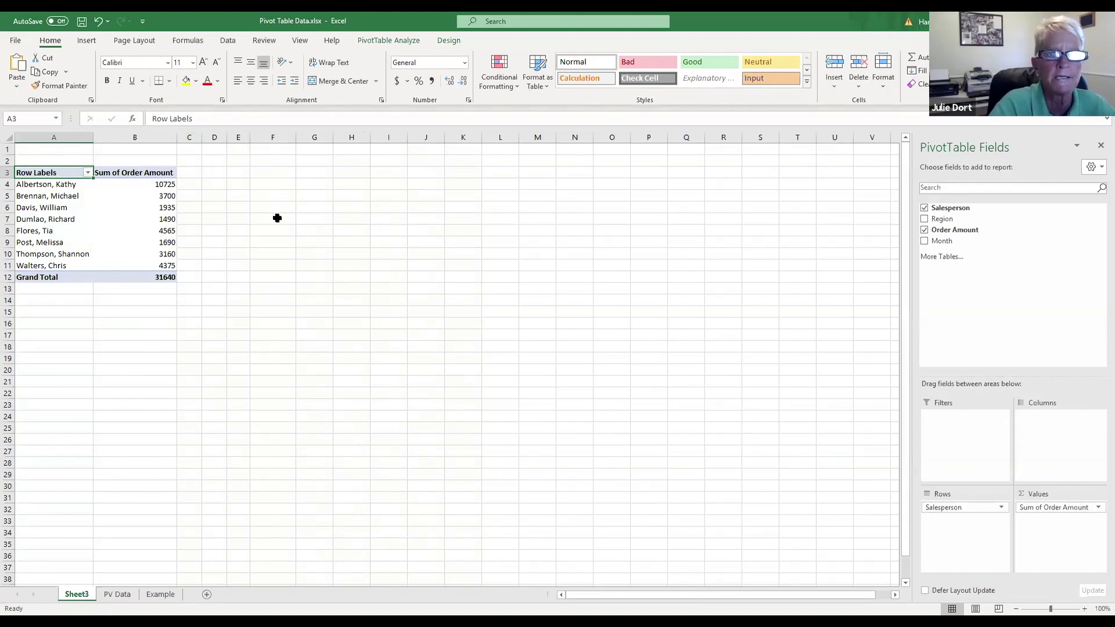
click(126, 221)
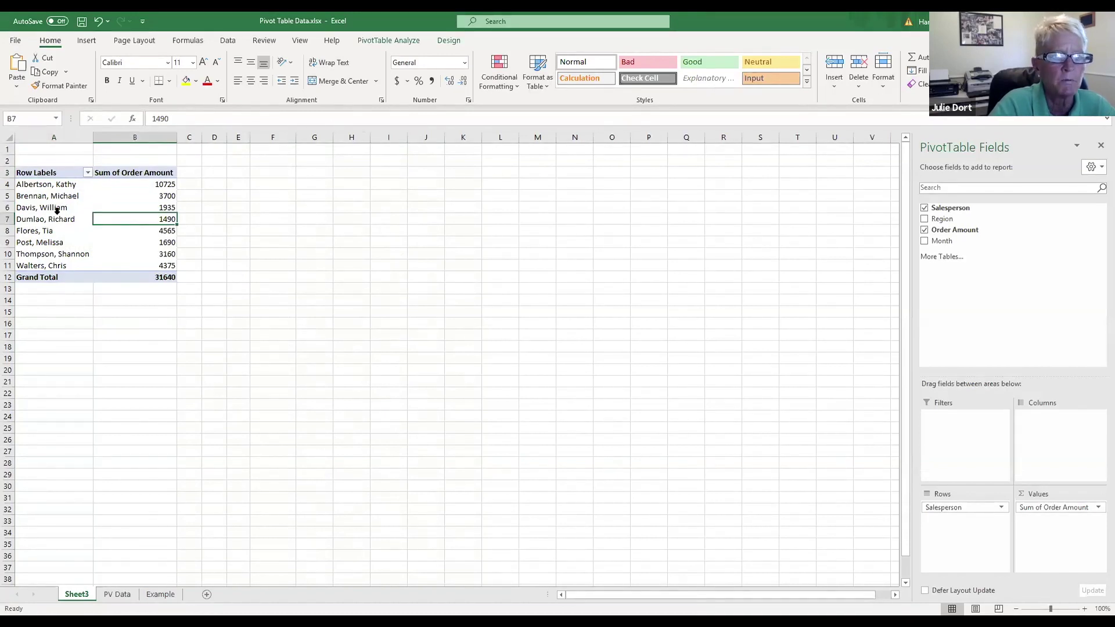
click(383, 41)
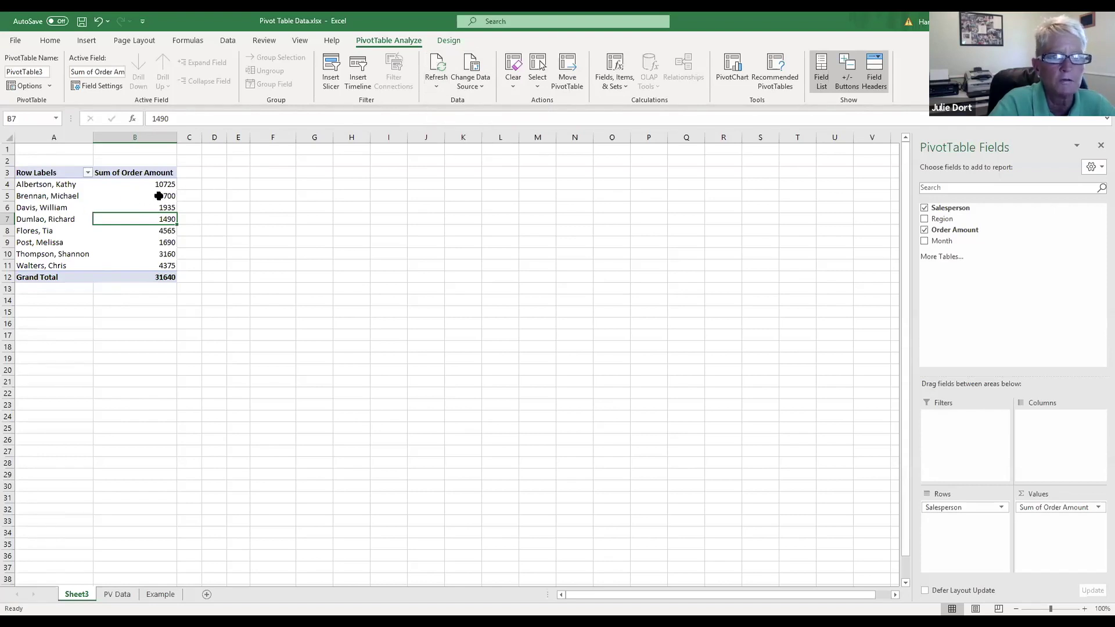
click(438, 64)
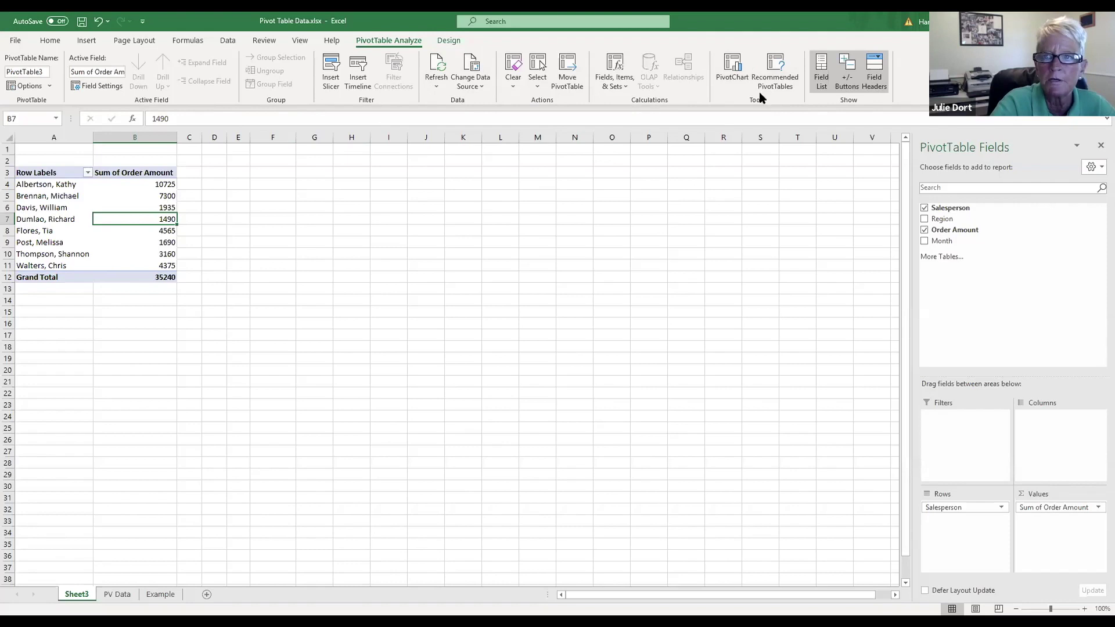
click(732, 66)
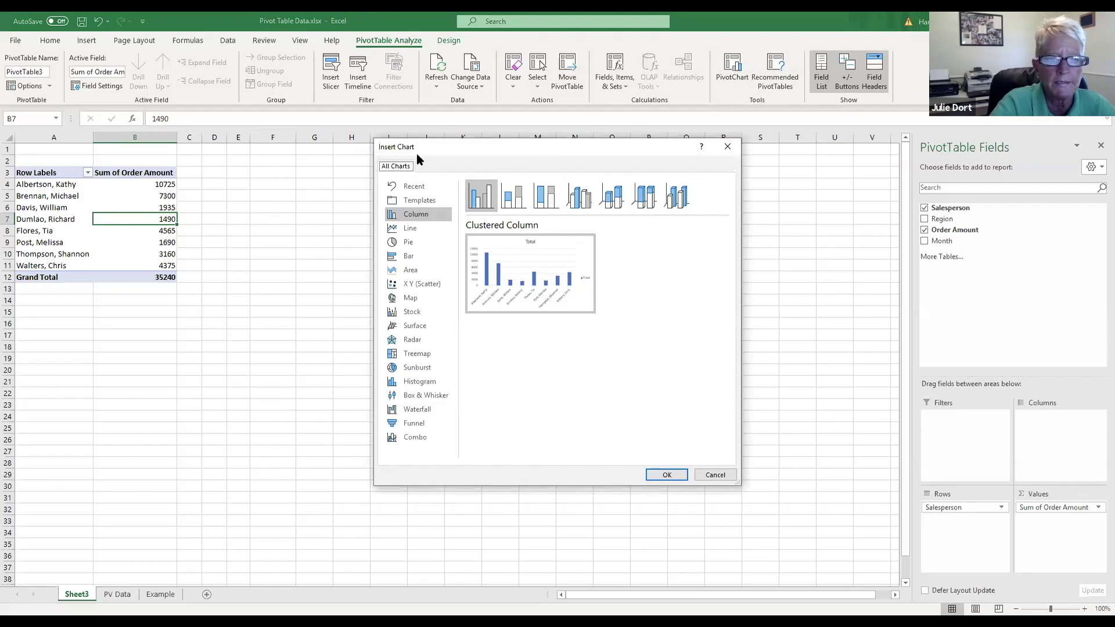
Step: Insert a clustered column PivotChart of Sum of Order Amount by Salesperson beside the pivot table
click(414, 232)
click(409, 242)
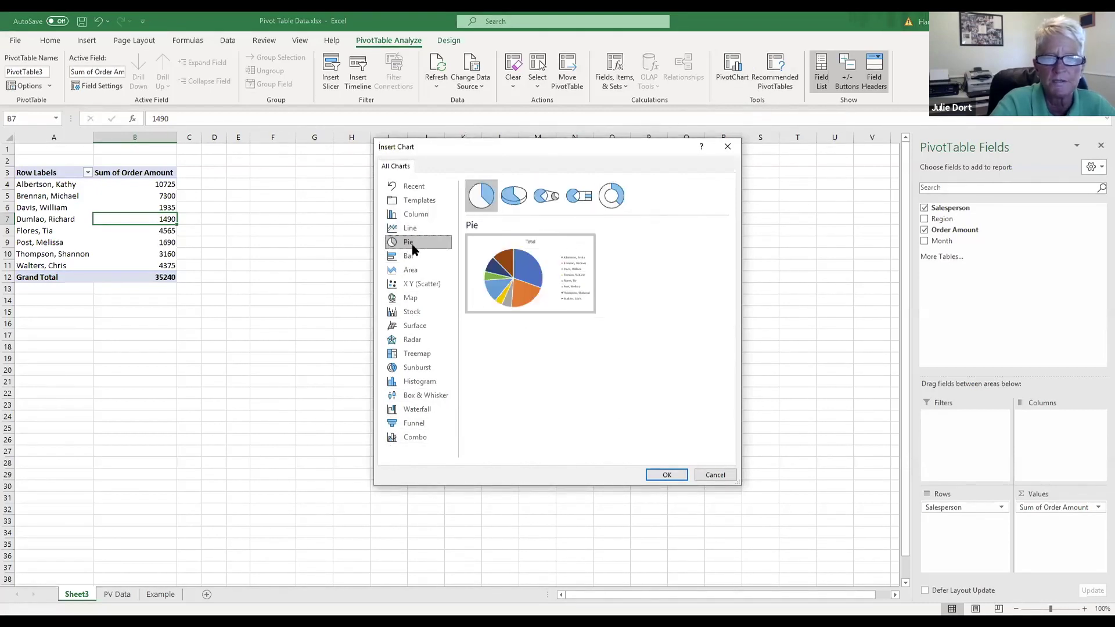
click(412, 215)
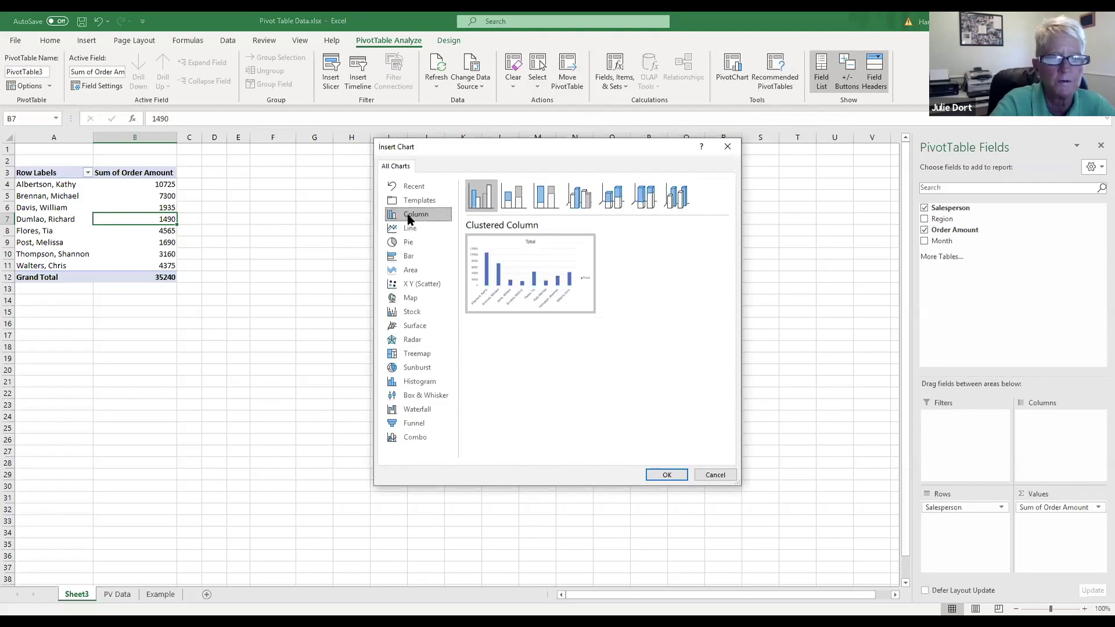
click(410, 256)
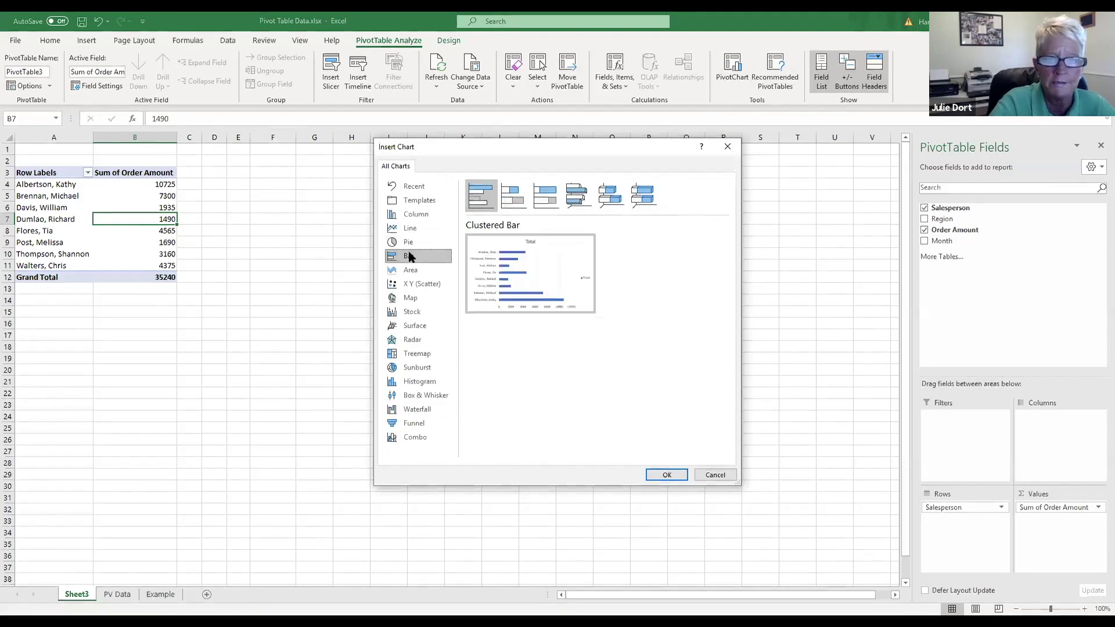
click(409, 219)
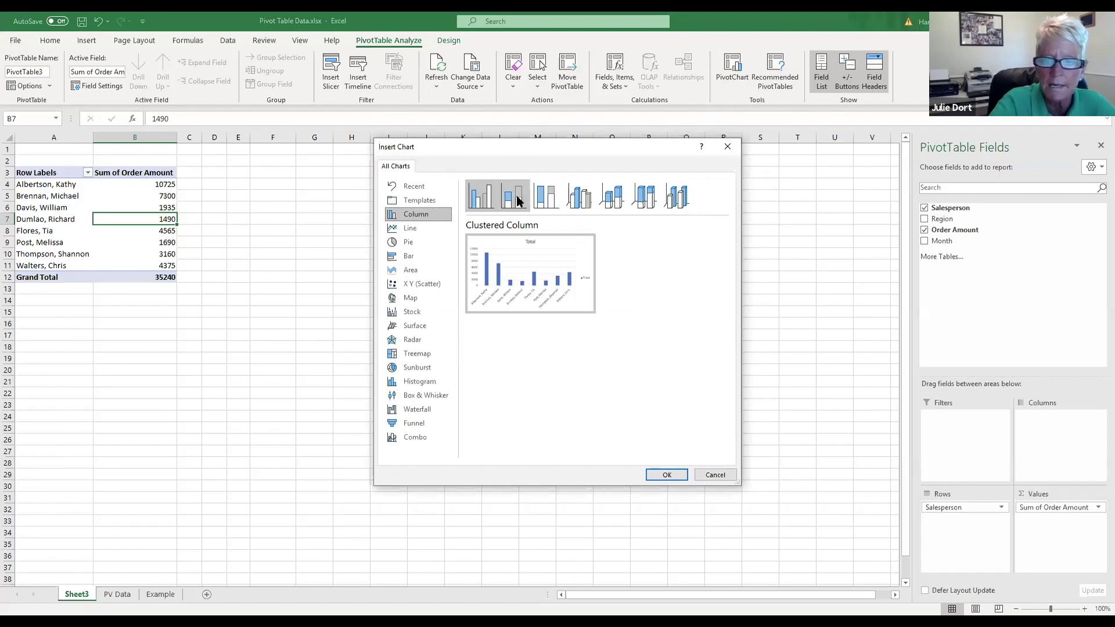
click(664, 475)
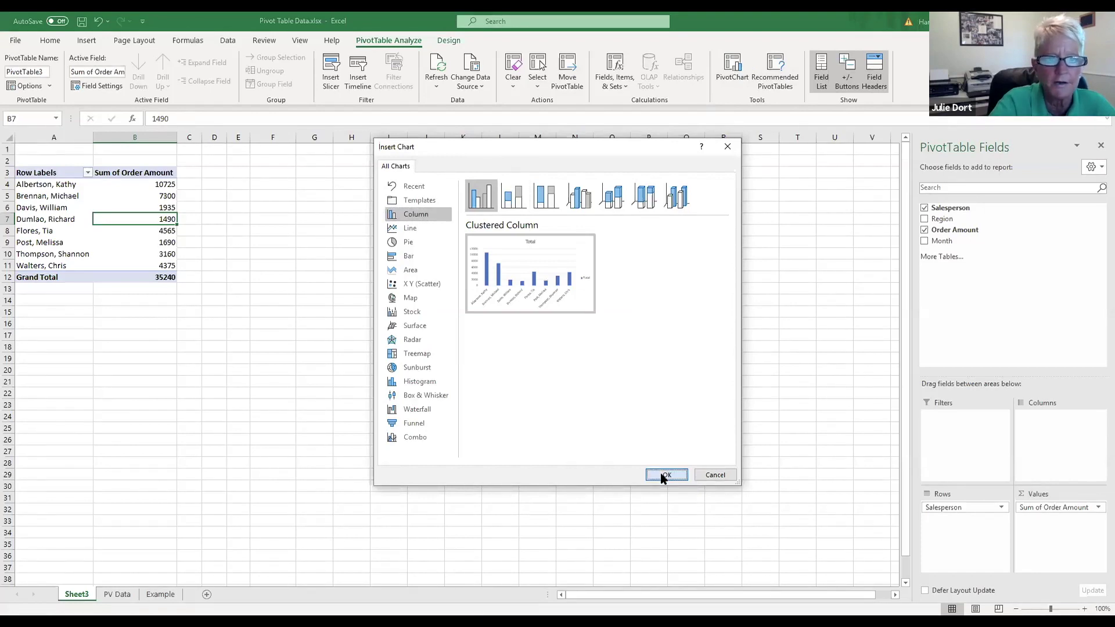
drag(482, 283, 450, 182)
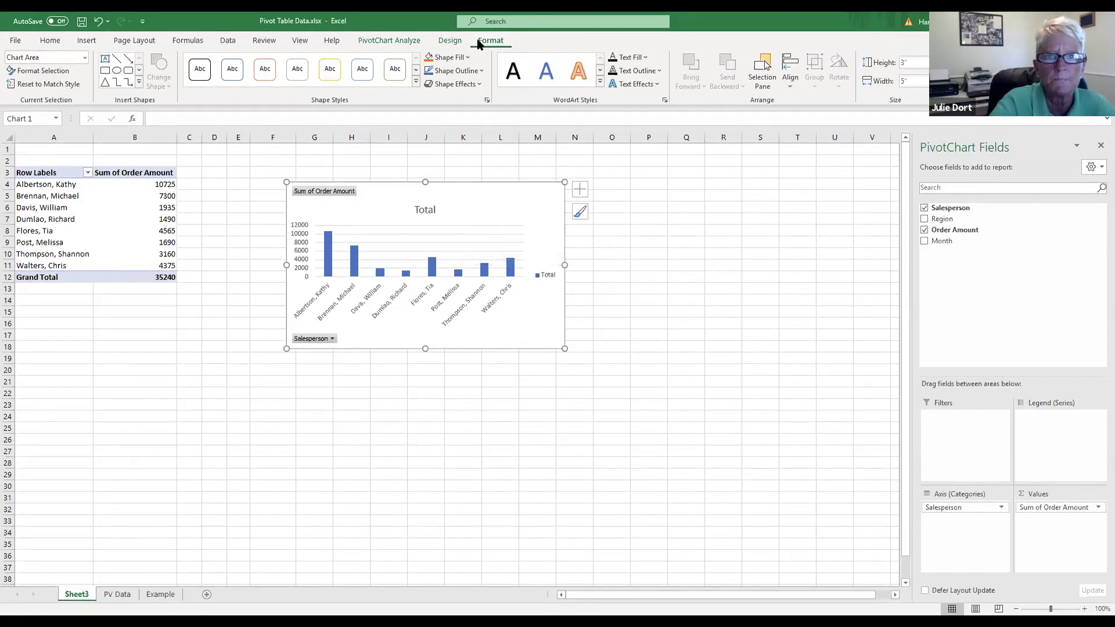
Step: Bring up the Move Chart options for the PivotChart from the chart Design tab
click(456, 41)
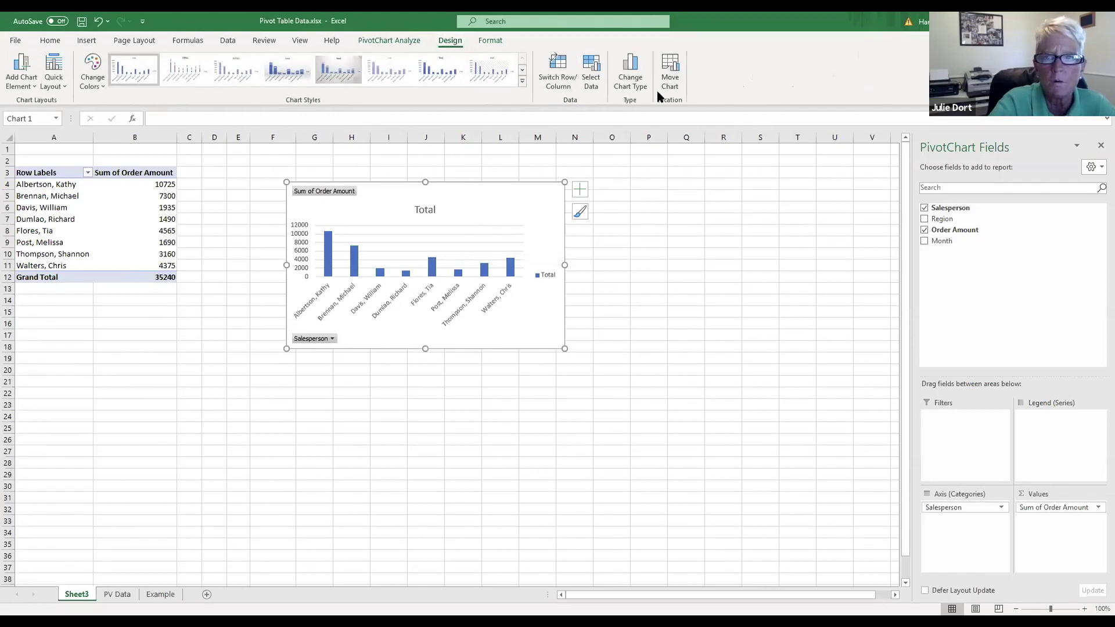
click(673, 66)
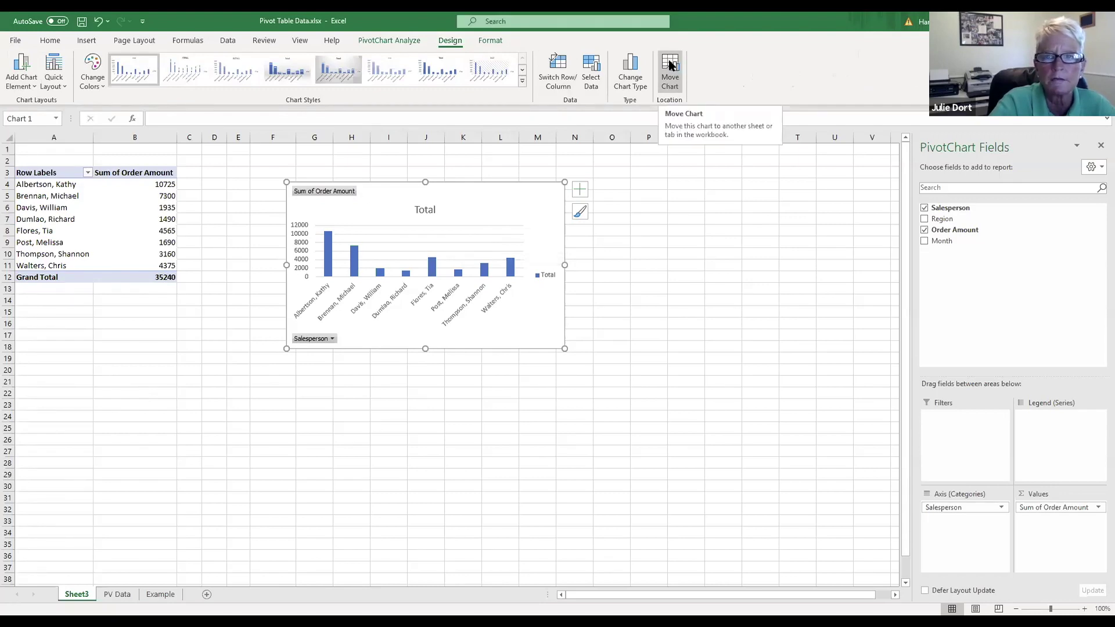
click(671, 66)
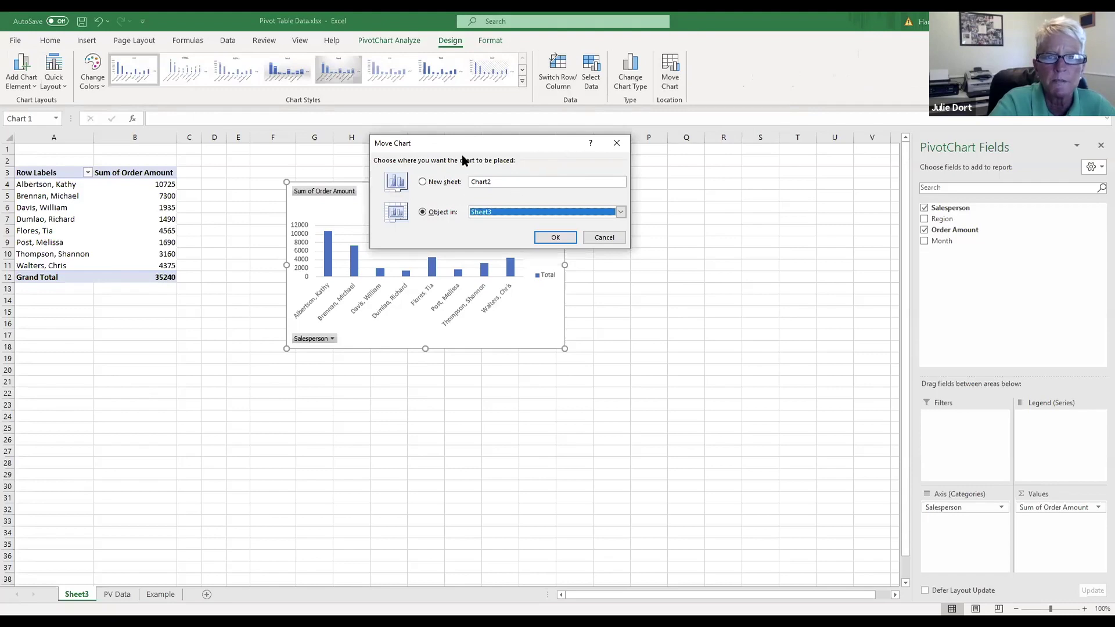
Step: Move the PivotChart onto a new sheet named 'My Pivot Chart'
drag(472, 142, 478, 138)
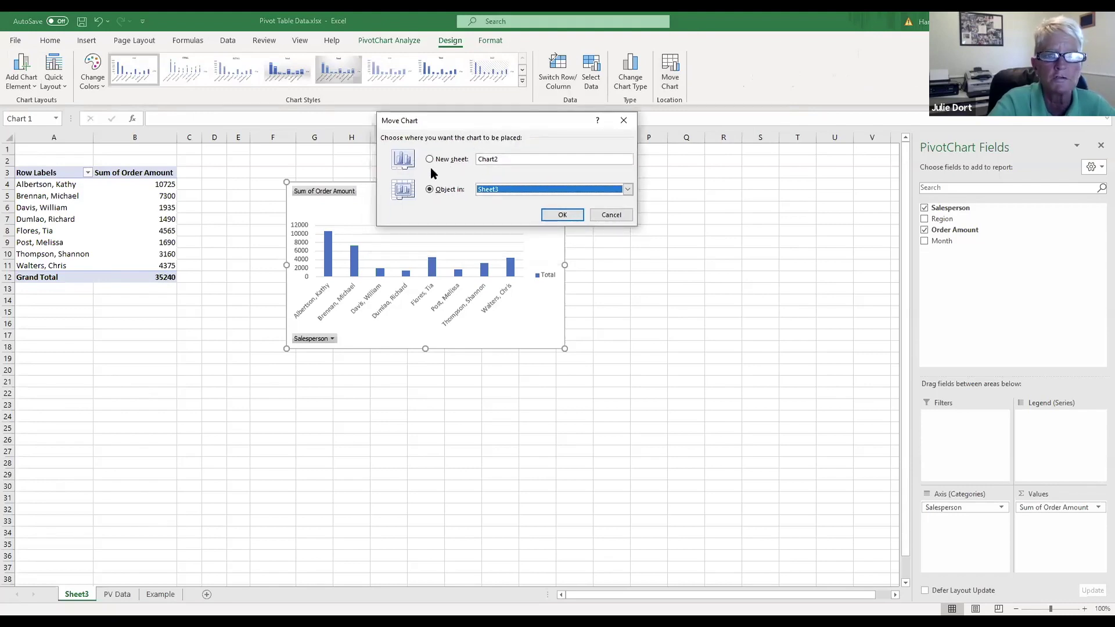
click(429, 157)
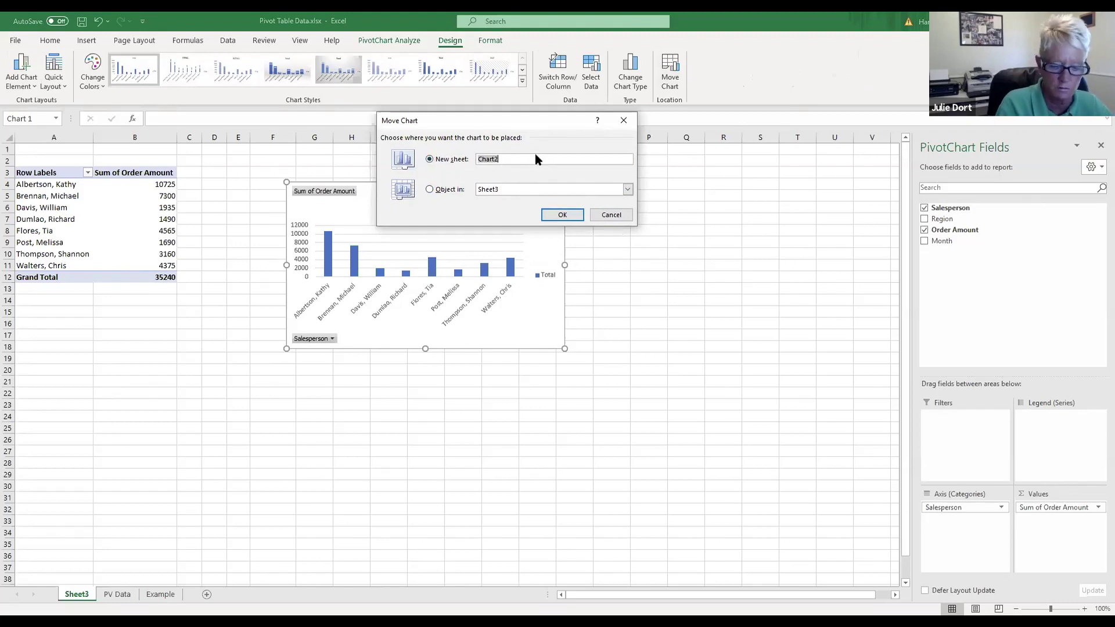
text(M)
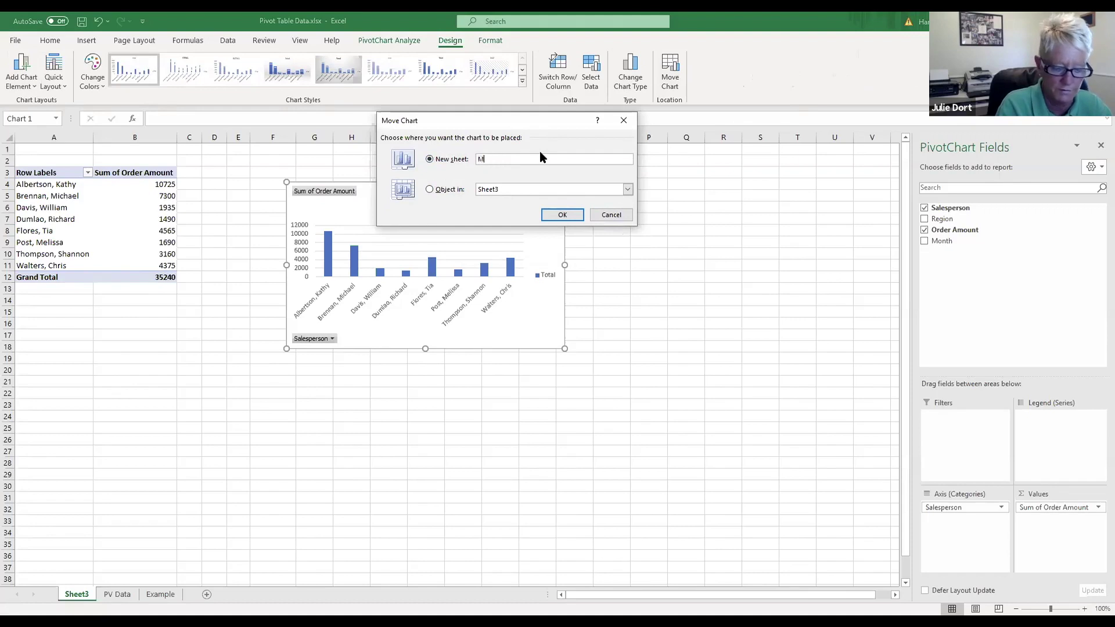
text(y Pivot Chart)
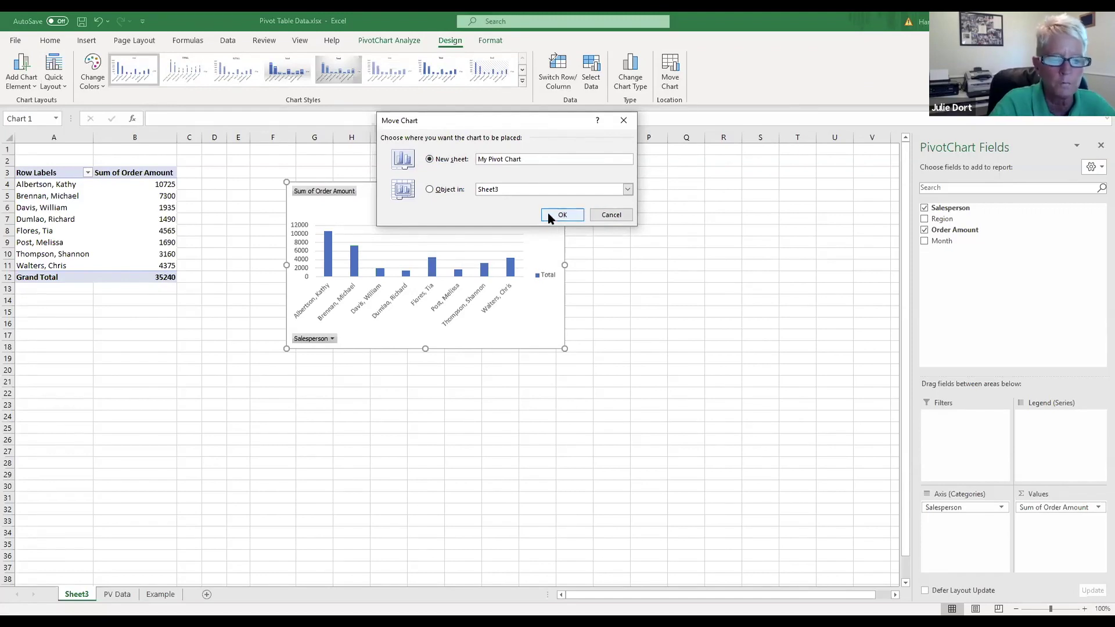
click(561, 215)
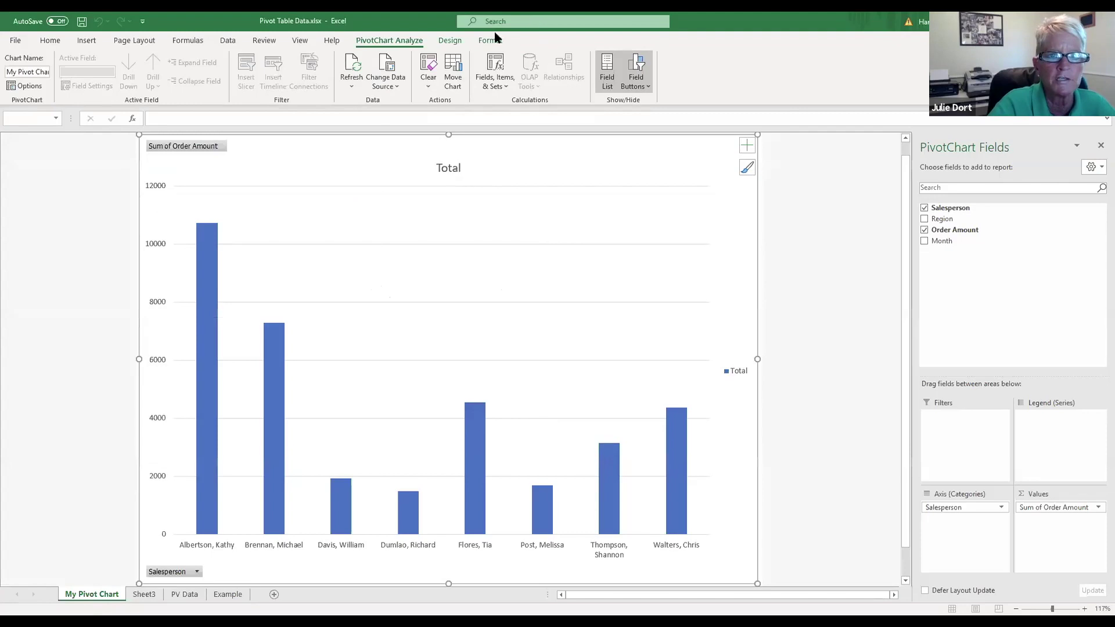
Step: Apply the dark chart style, giving a charcoal background behind the blue bars
click(452, 42)
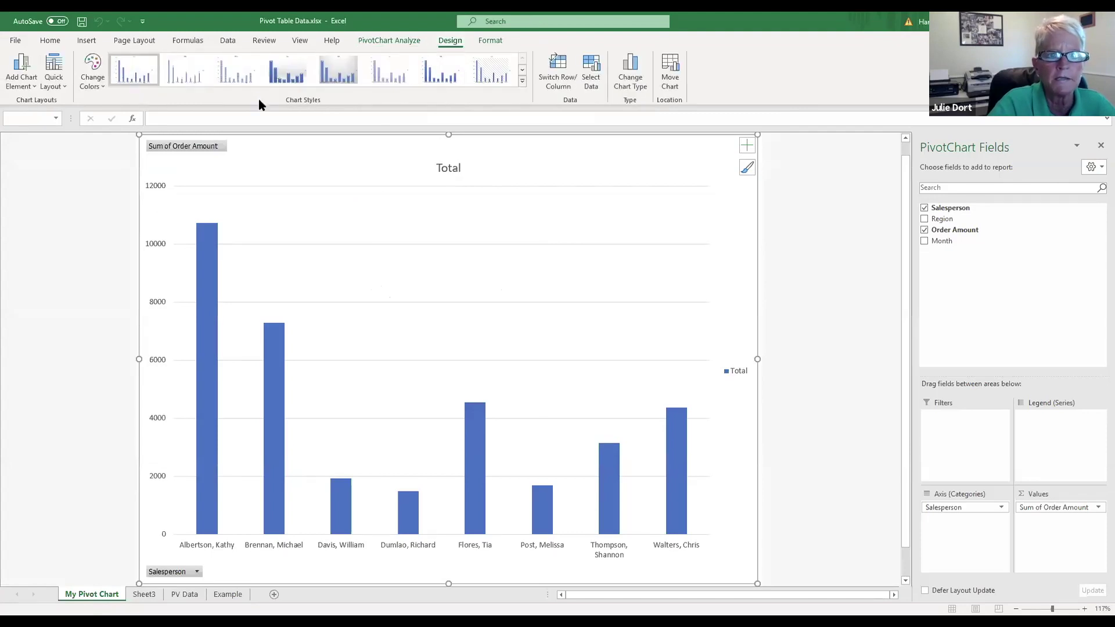
click(522, 81)
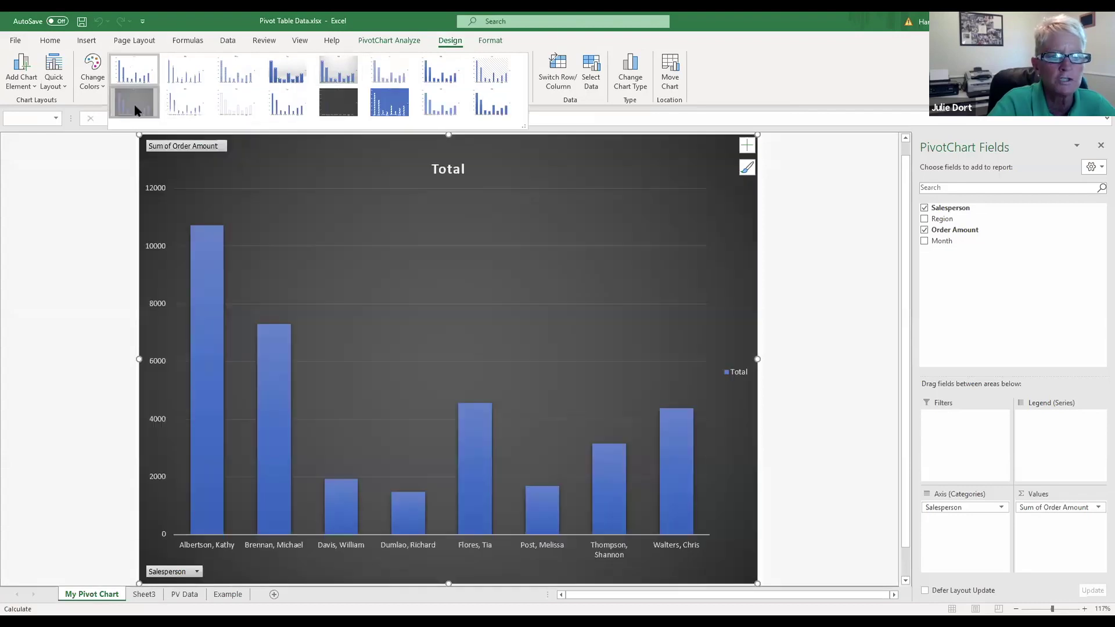
click(135, 111)
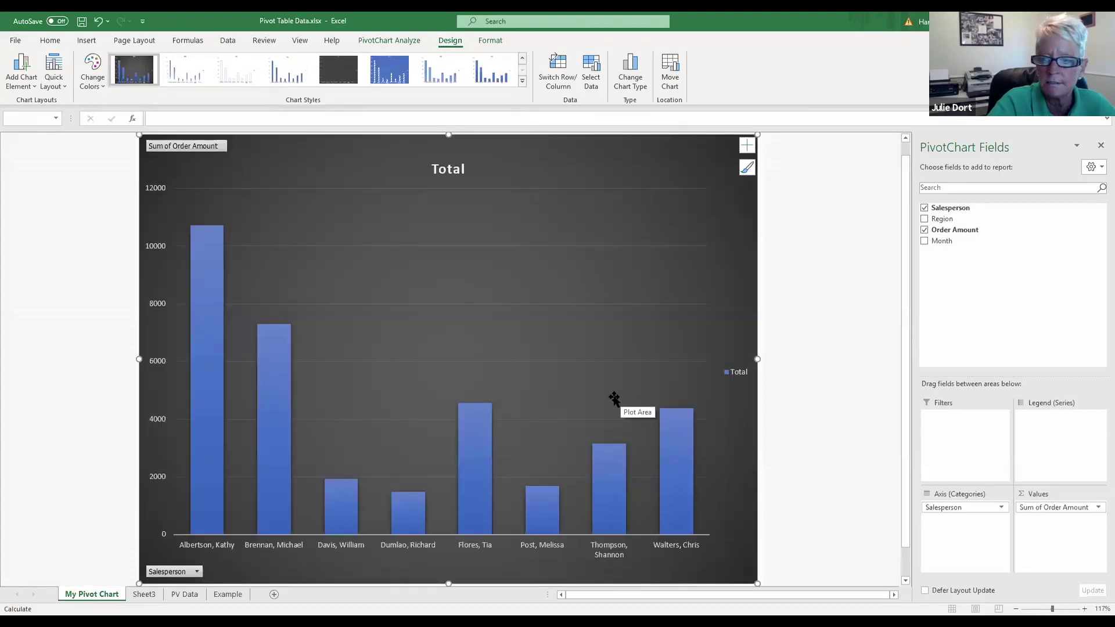
mouse_move(212, 324)
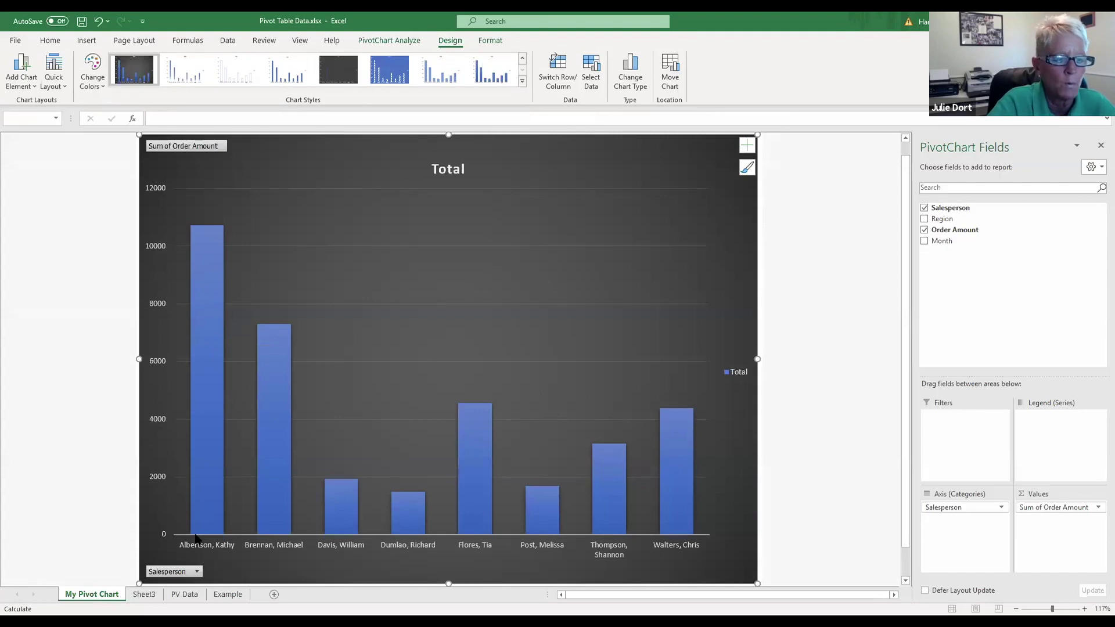
click(181, 594)
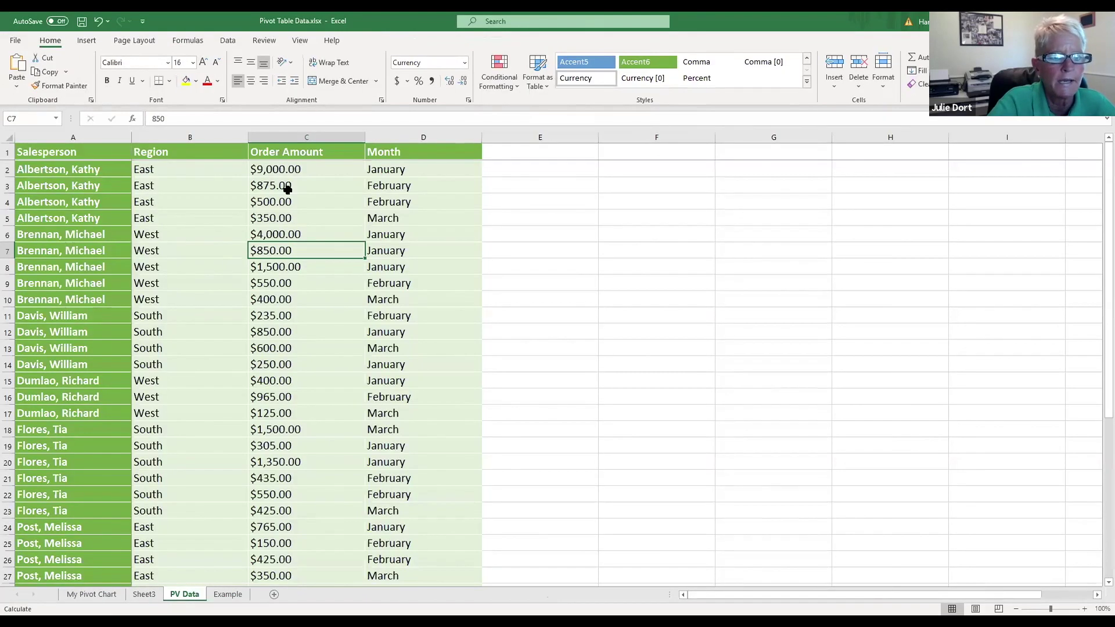
Step: Change the PV Data order amount in C28 from $875.00 to $18,000.00, then return to Sheet3
scroll(304, 316, down, 1)
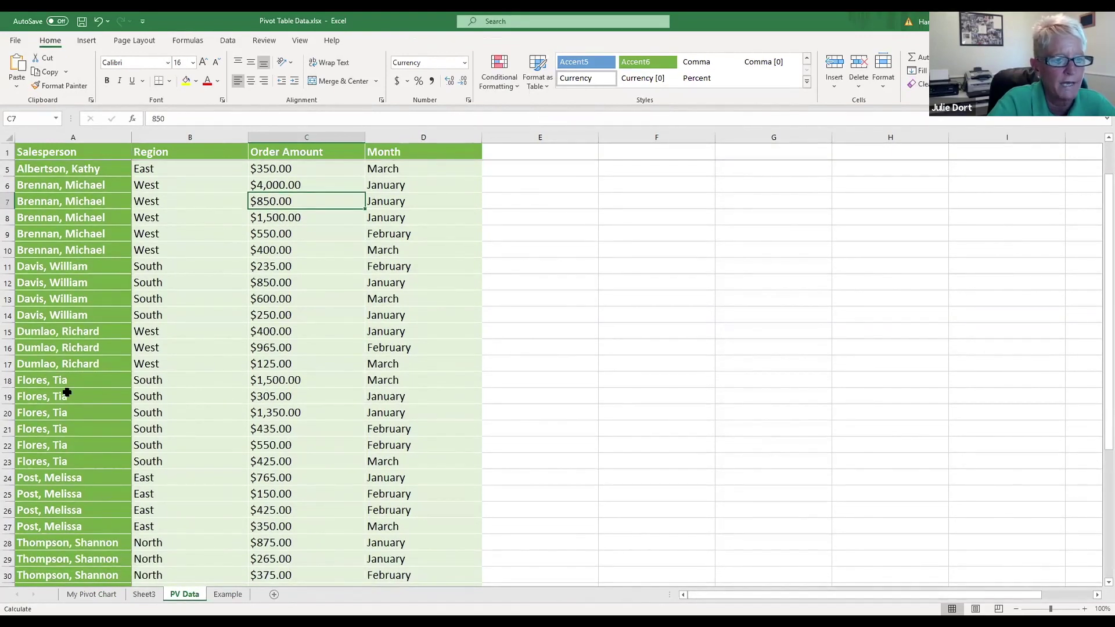
scroll(309, 388, down, 1)
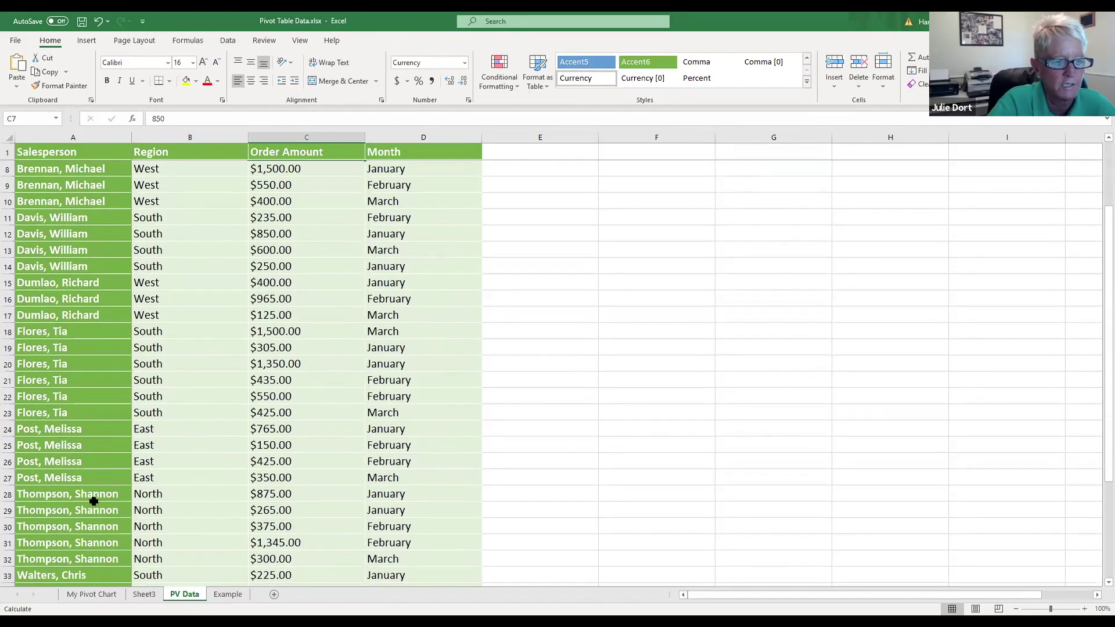
click(291, 494)
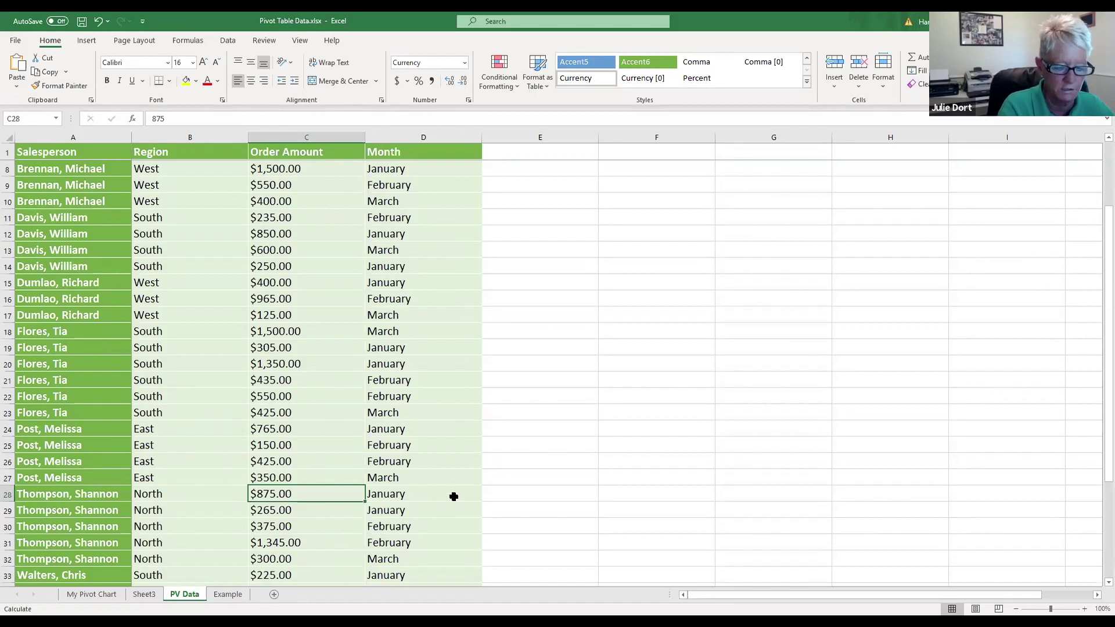
text(18000)
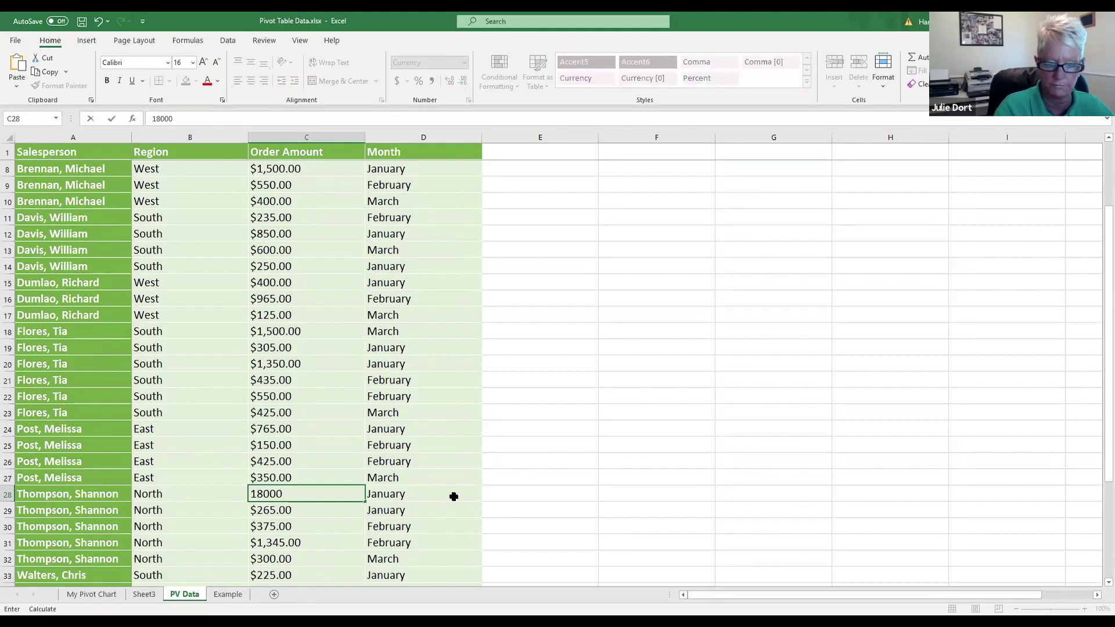
key(Return)
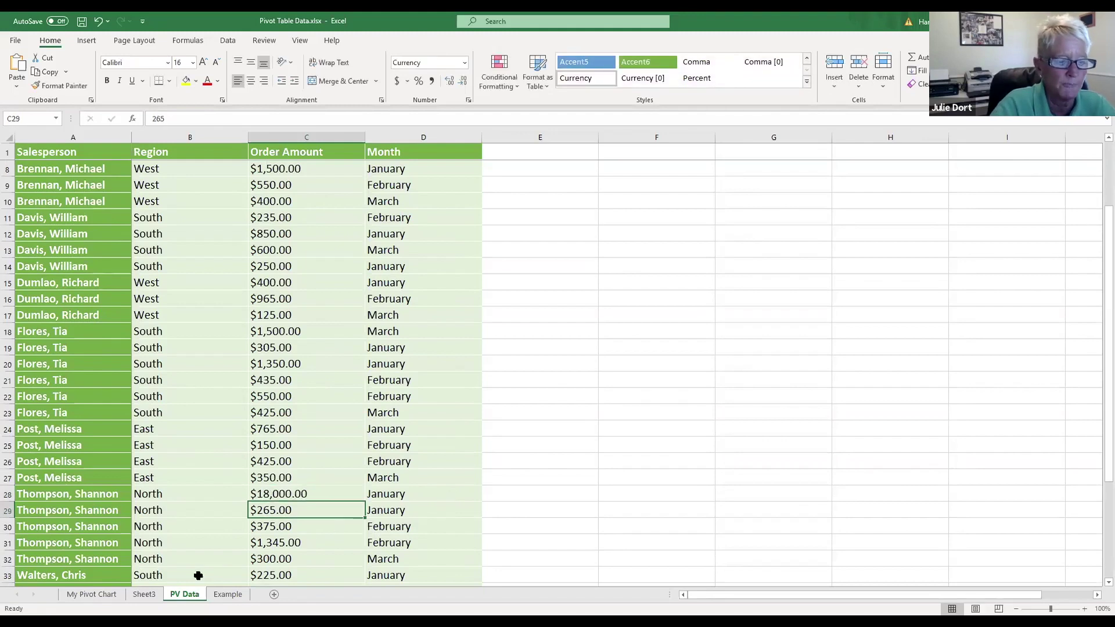
click(140, 596)
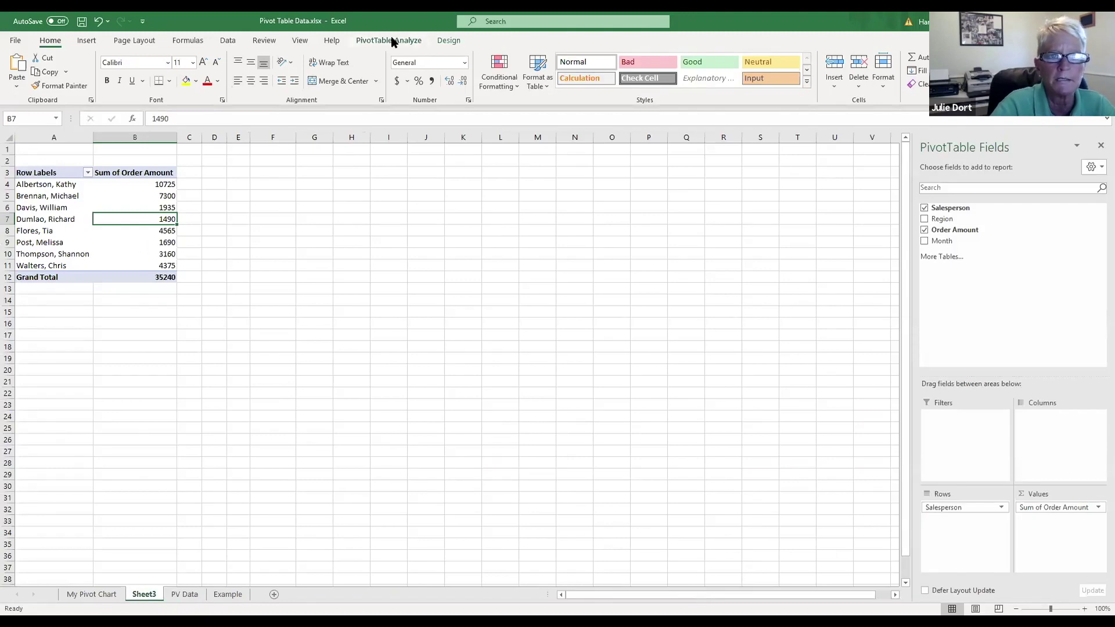
Step: Refresh the pivot to a 52365 Grand Total and check the 20285 bar on My Pivot Chart
click(391, 40)
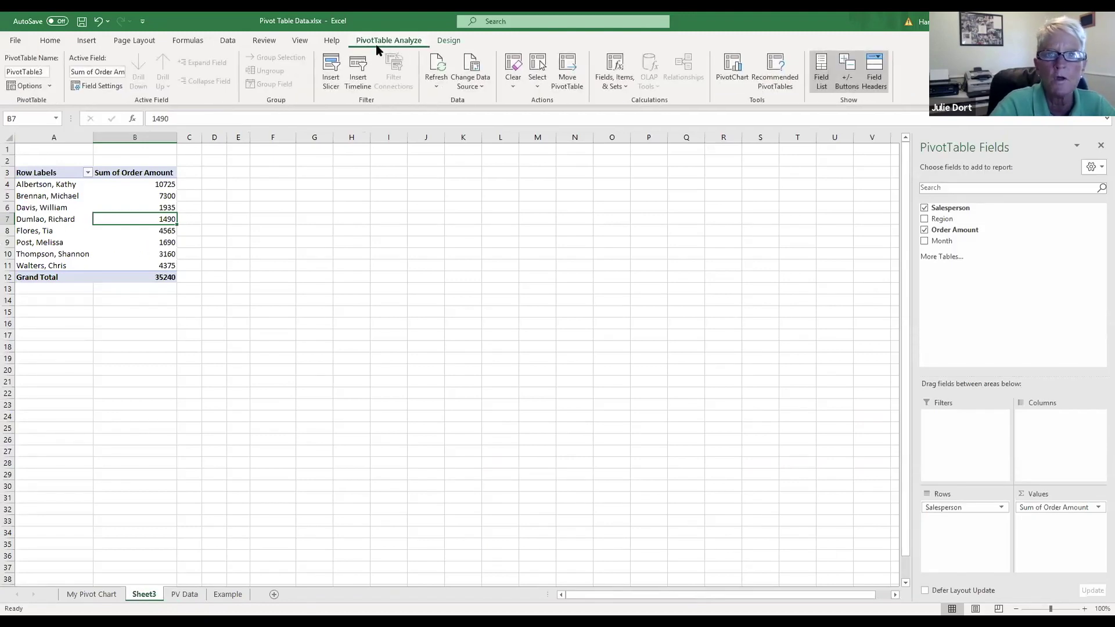
click(437, 66)
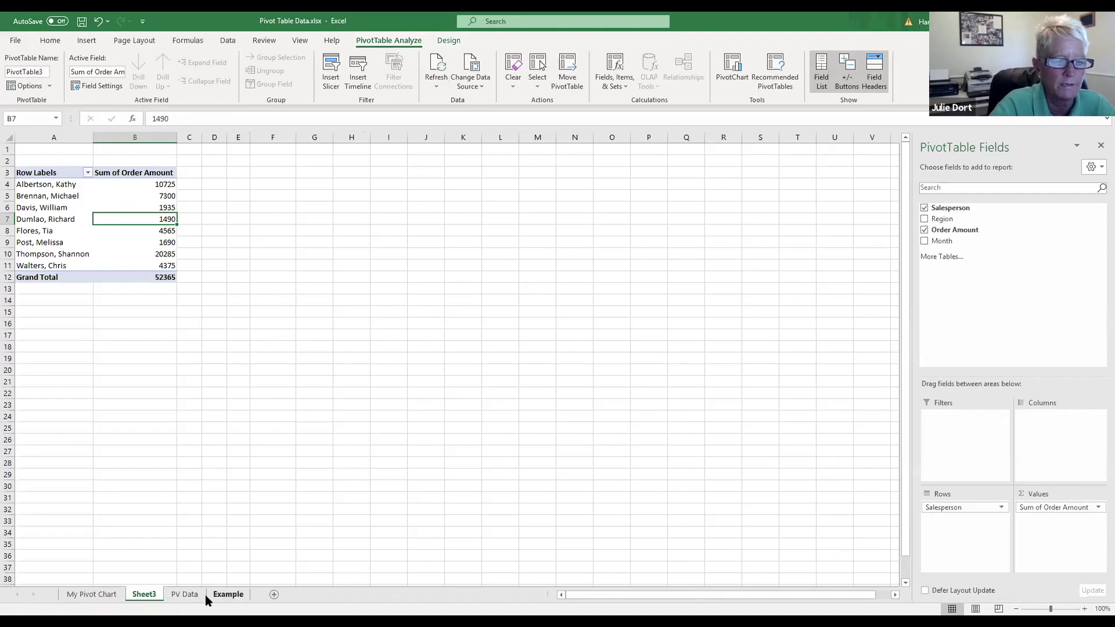
click(83, 594)
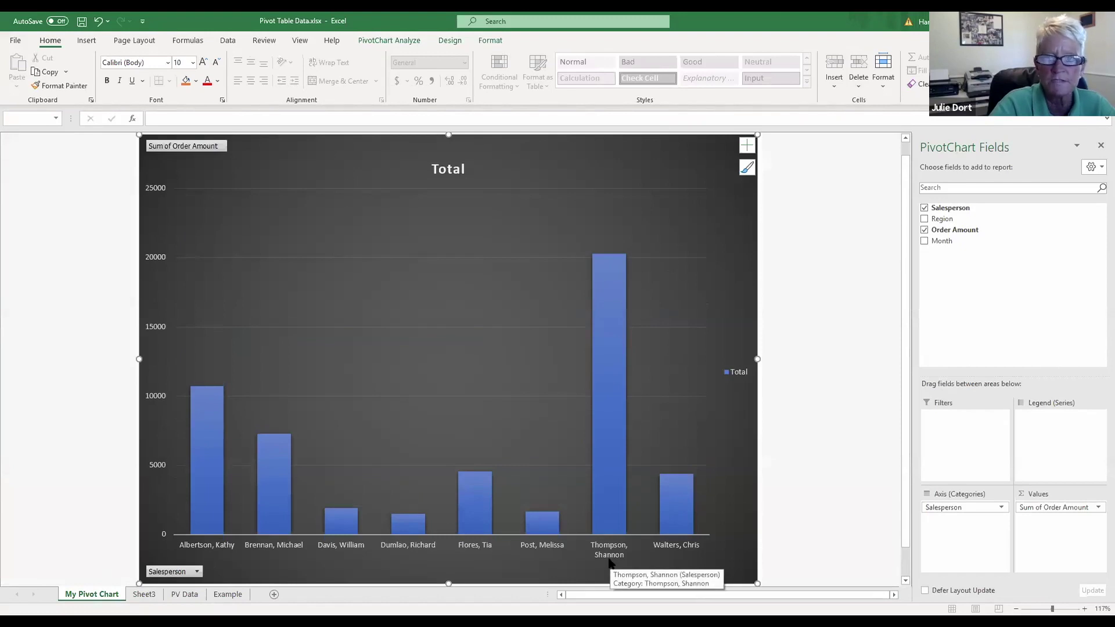
click(151, 595)
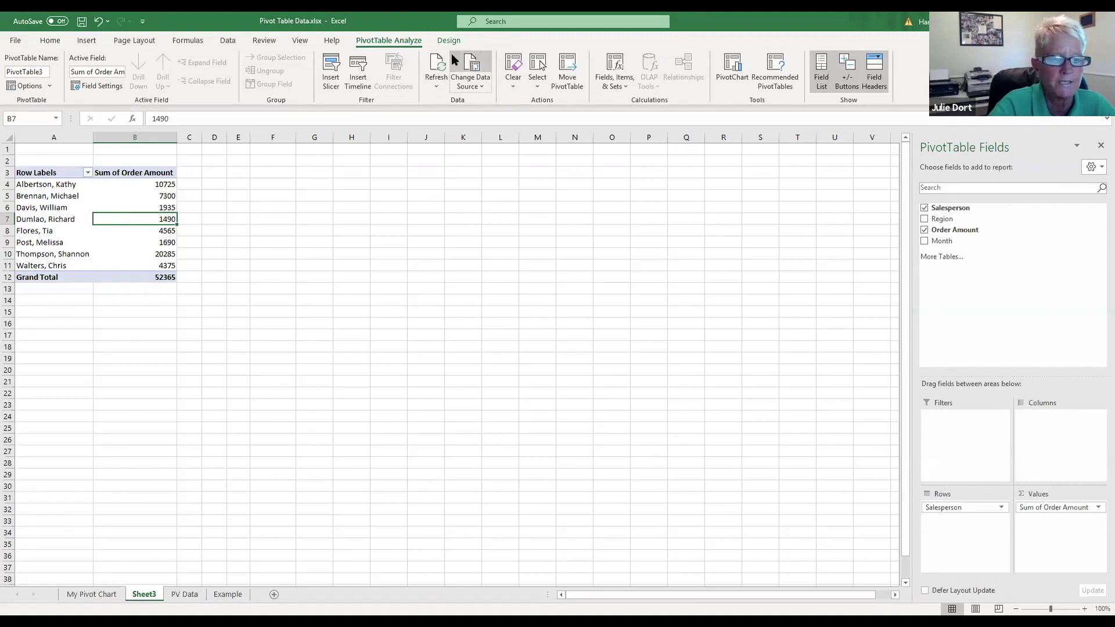
click(93, 594)
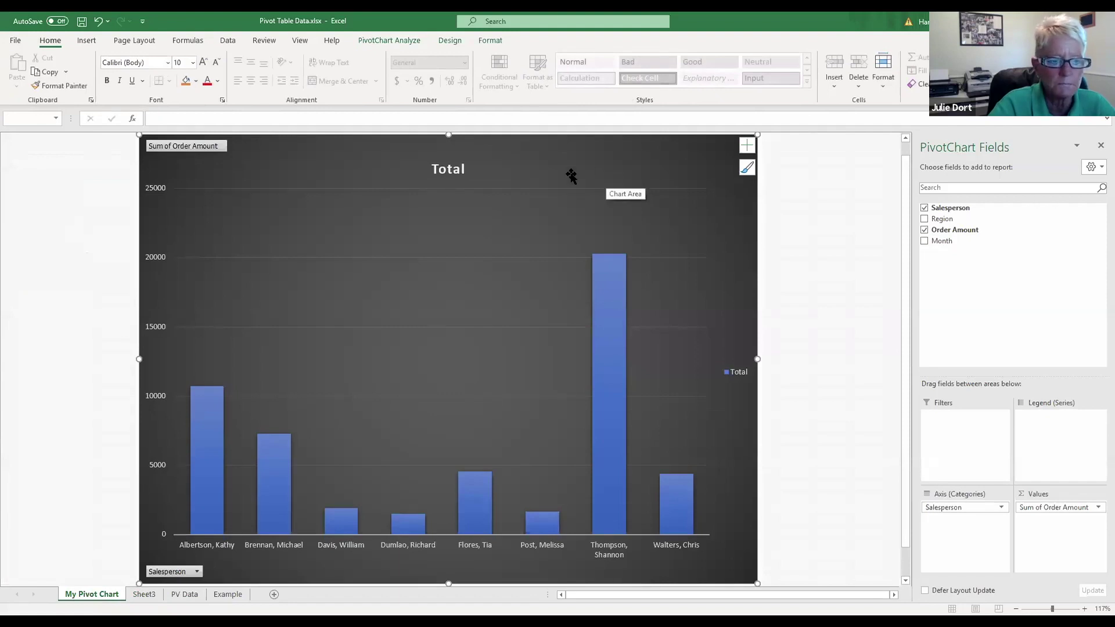
Step: Add value data labels to every PivotChart column, leaving axis titles off
click(748, 146)
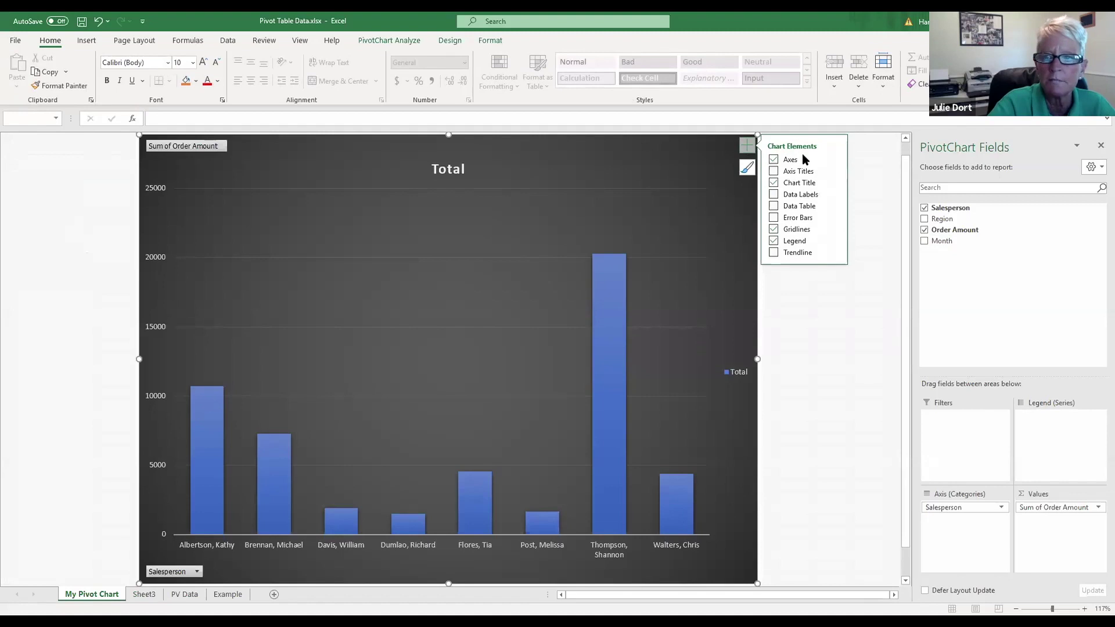
click(793, 173)
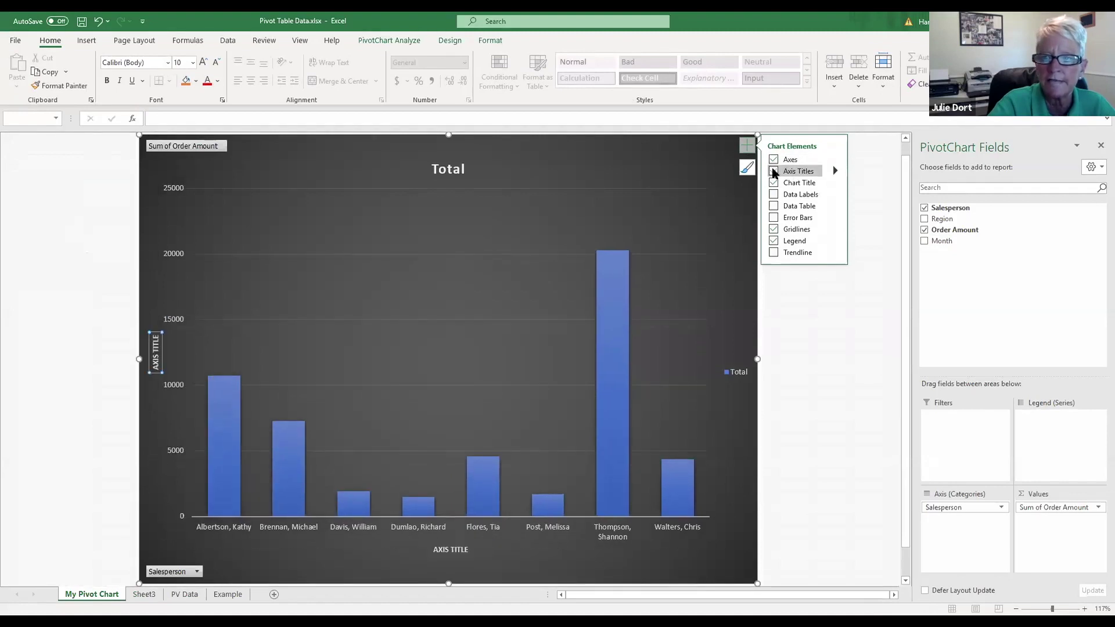
click(774, 171)
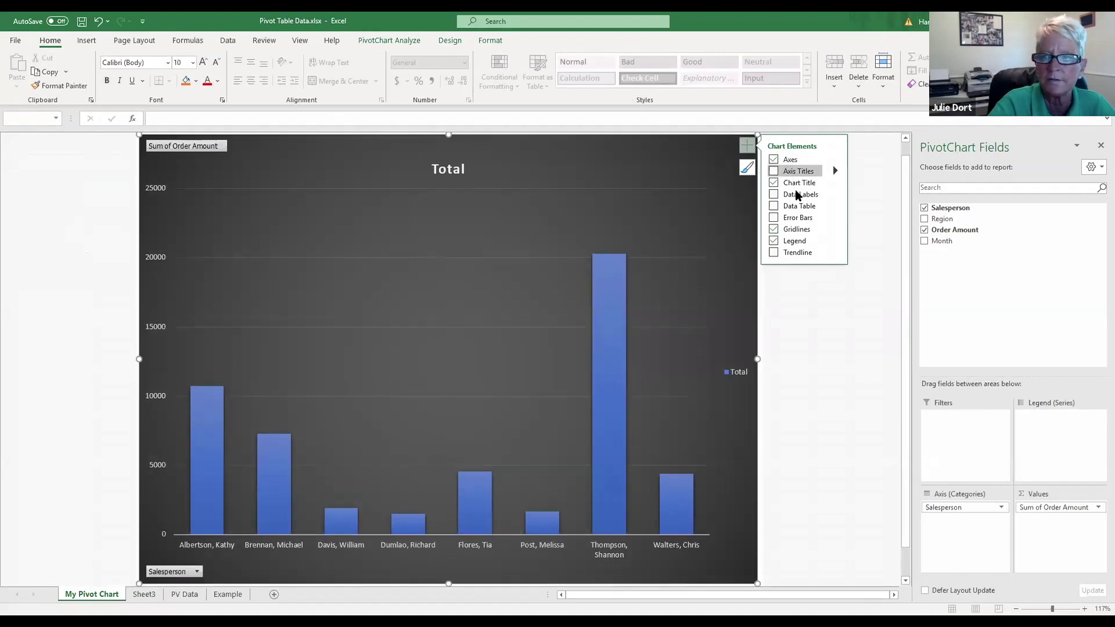
click(774, 194)
click(771, 192)
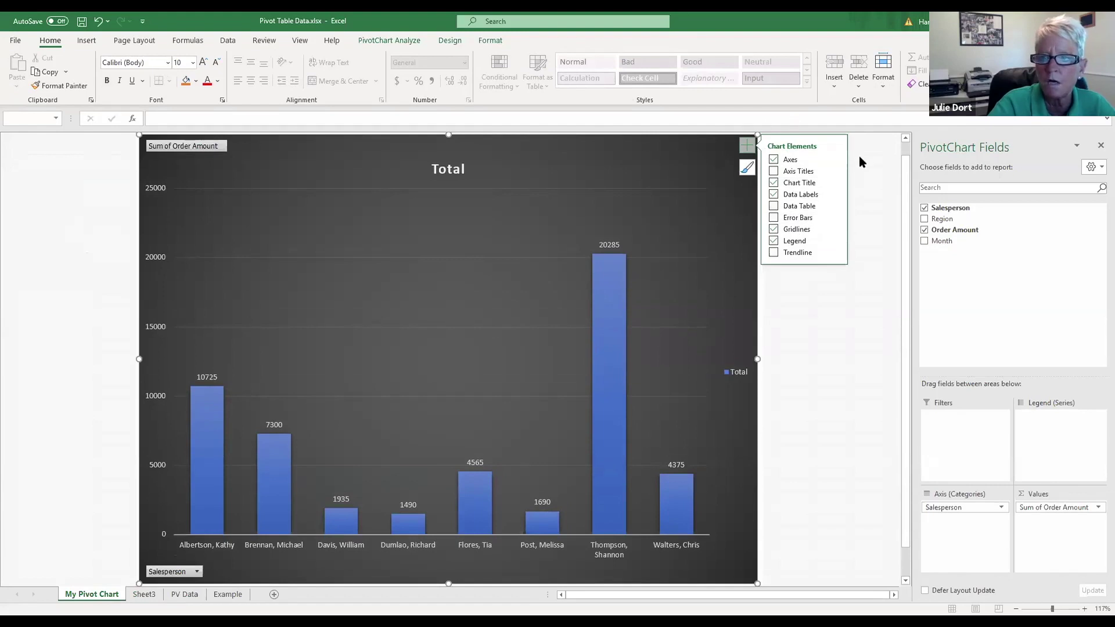
click(869, 142)
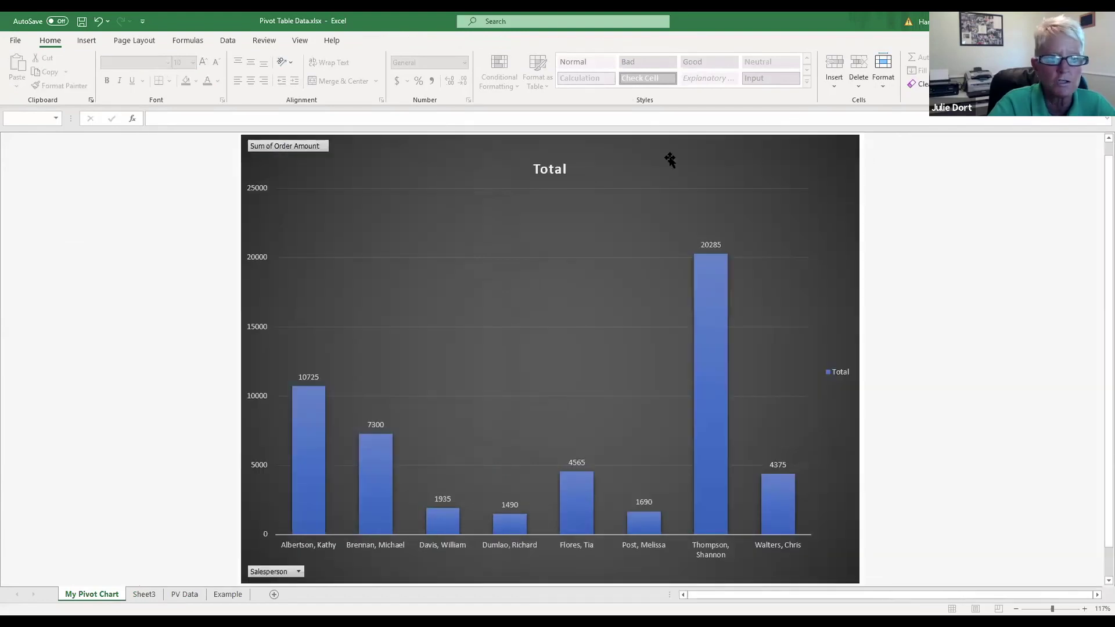
Step: Copy the PivotChart and switch to the blank Presentation1.pptx slide in PowerPoint
click(605, 137)
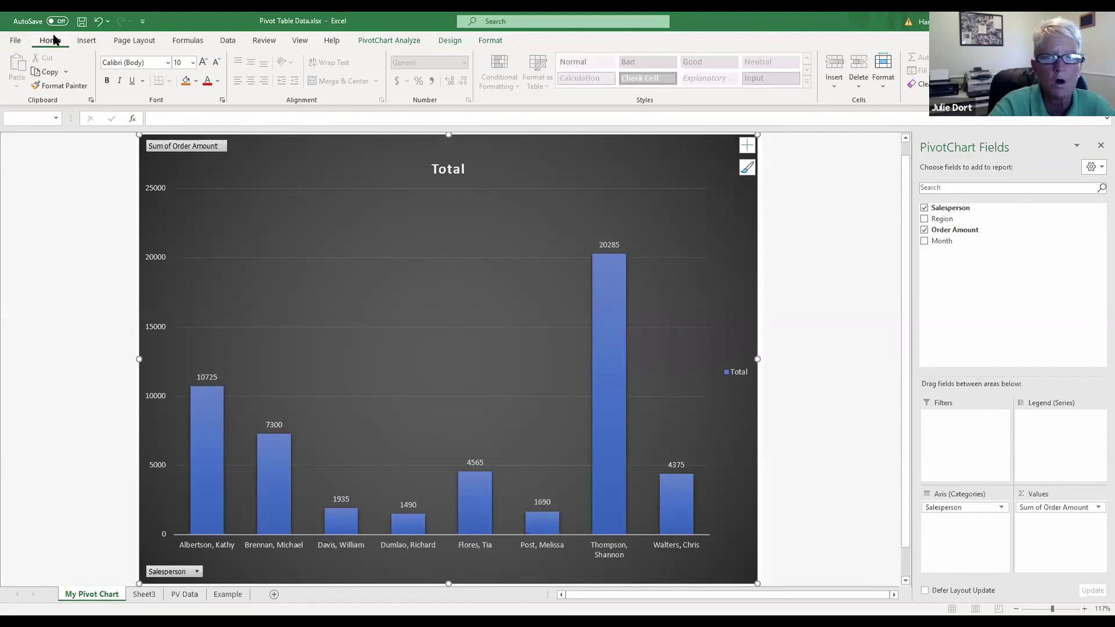
click(46, 72)
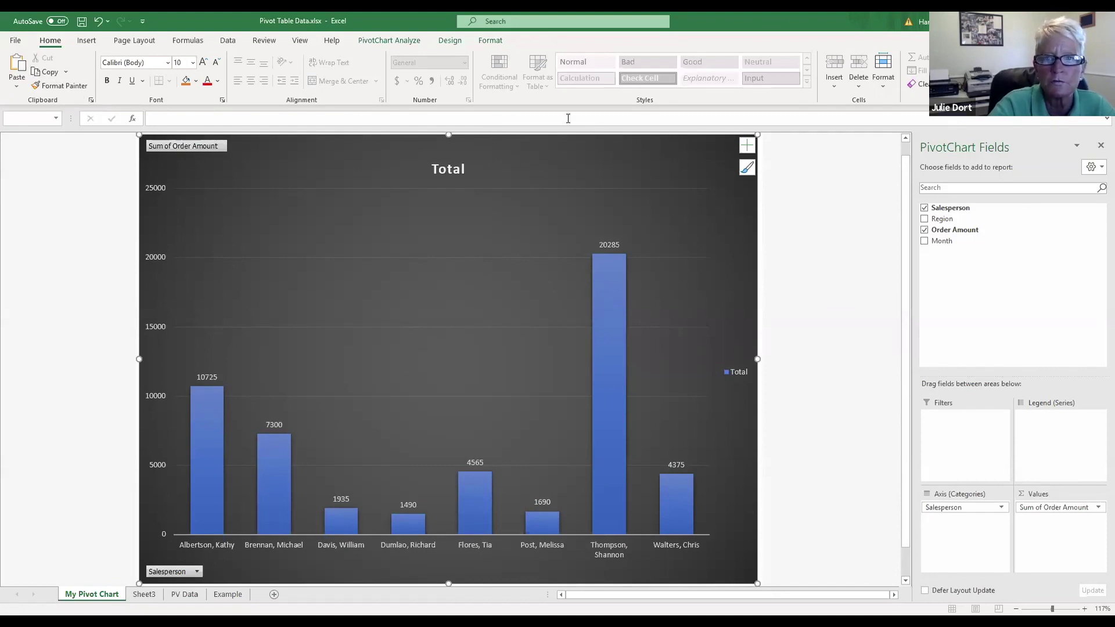
key(alt+Tab)
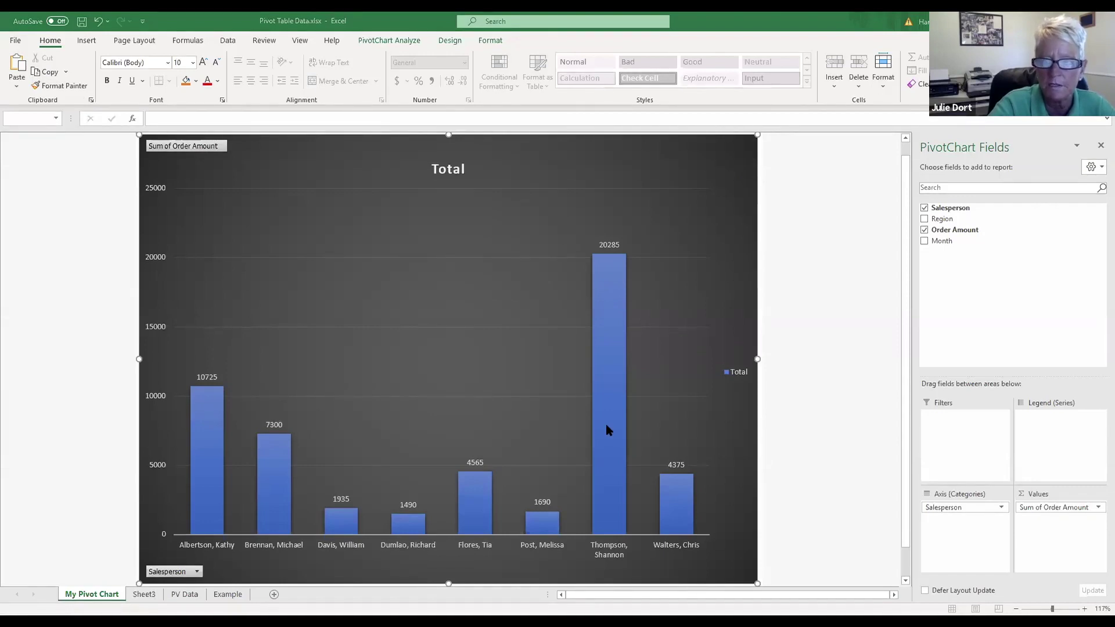
key(alt+Tab)
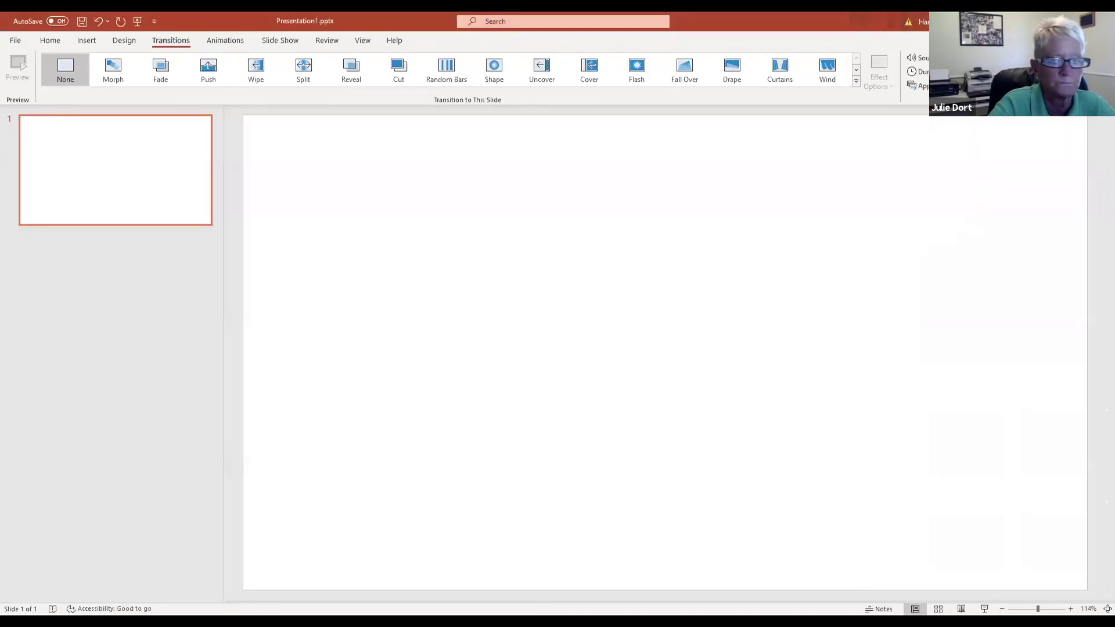
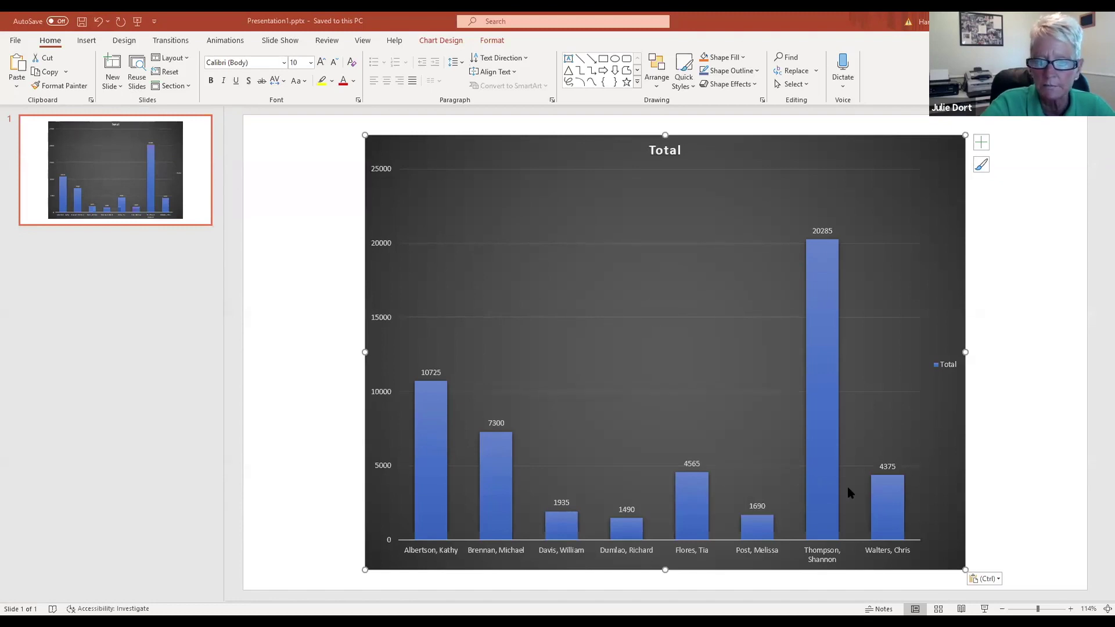
Step: Switch from PowerPoint back to Excel's My Pivot Chart sheet with its labelled columns
key(alt+Tab)
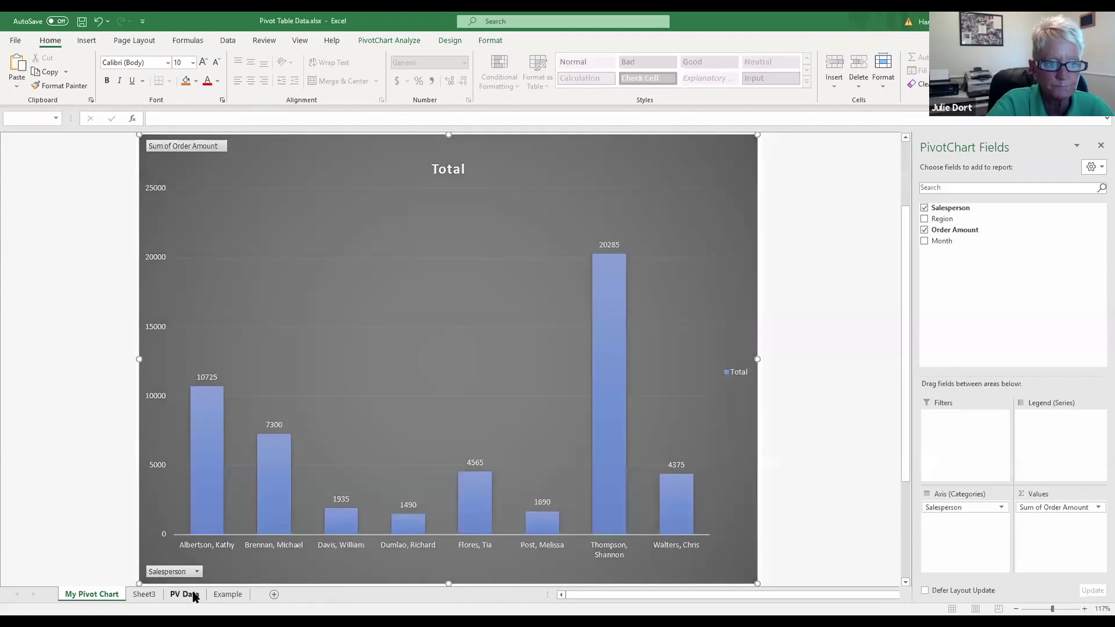
Step: On PV Data, replace the South February order amount in C11 with 18000
click(189, 594)
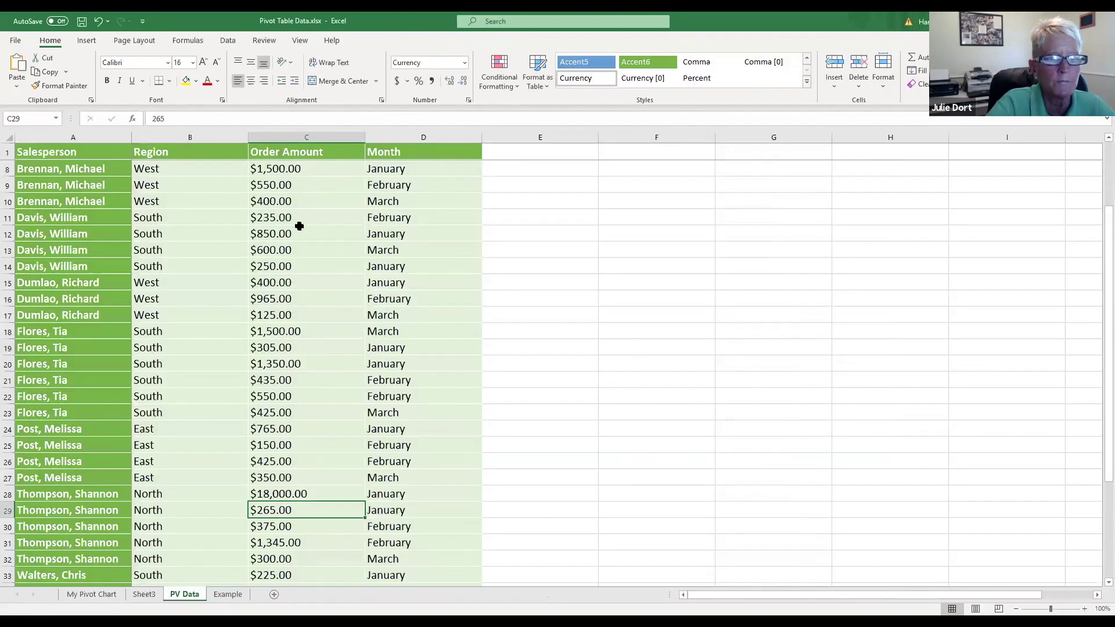
scroll(299, 226, up, 2)
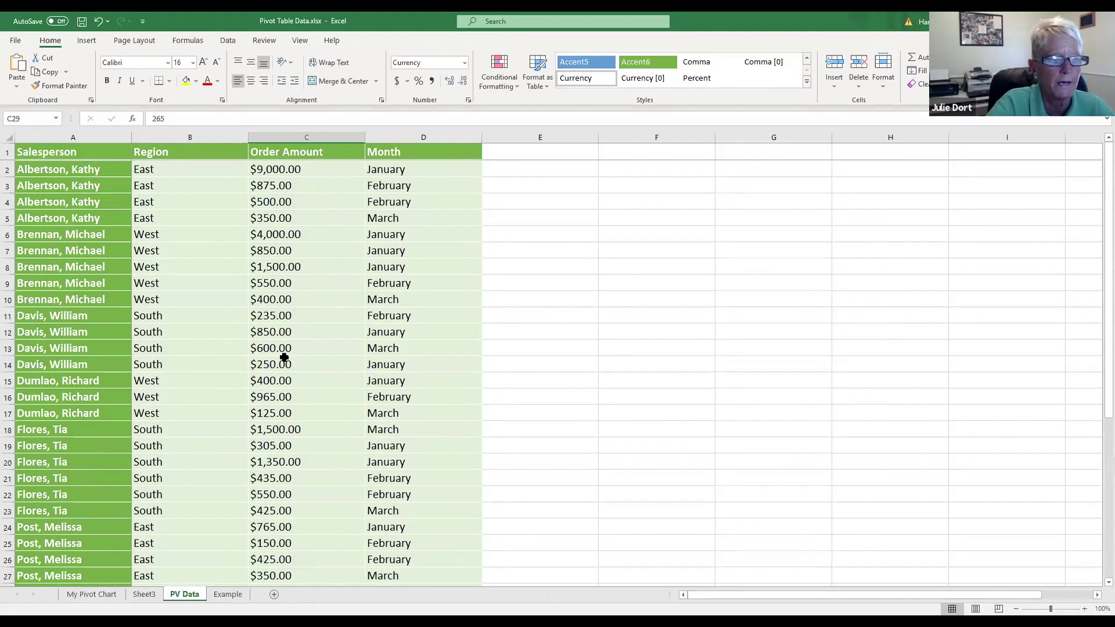
click(321, 324)
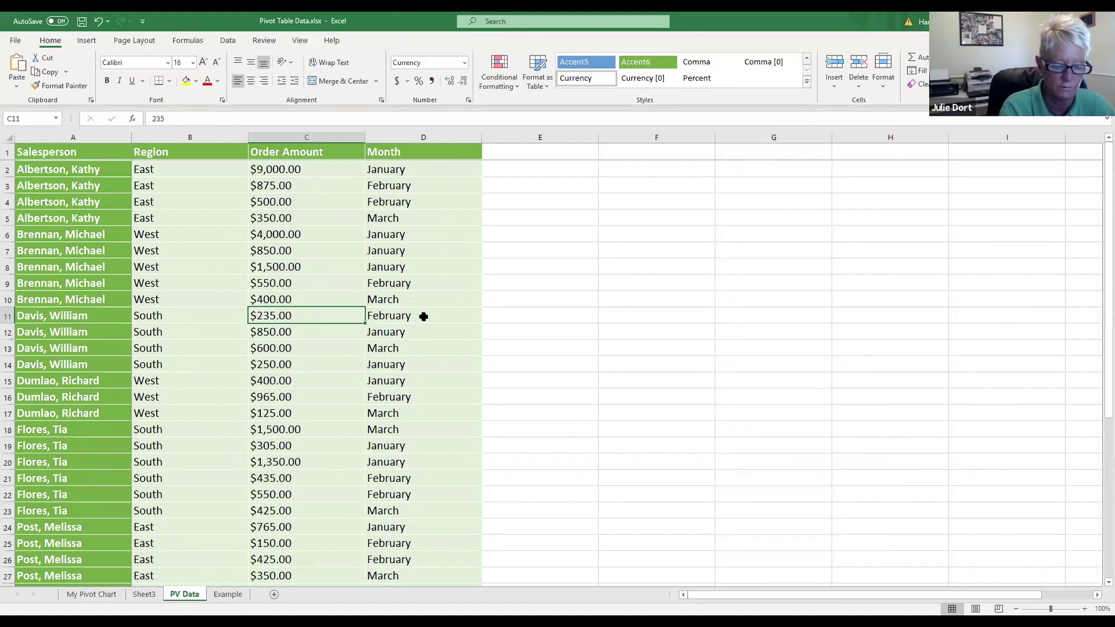
text(18000)
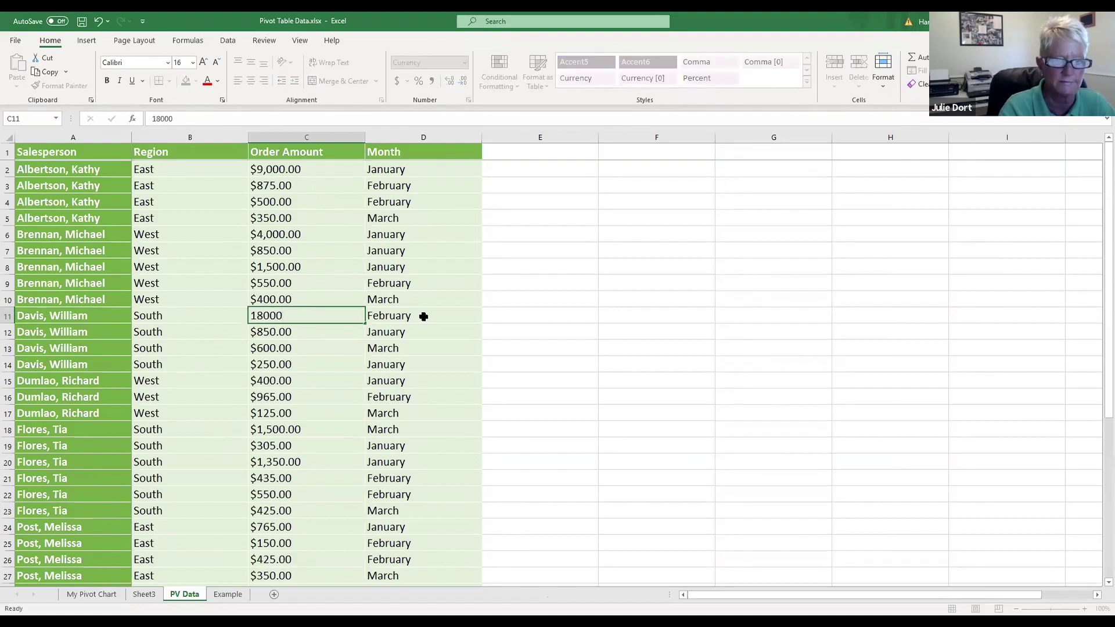
key(Return)
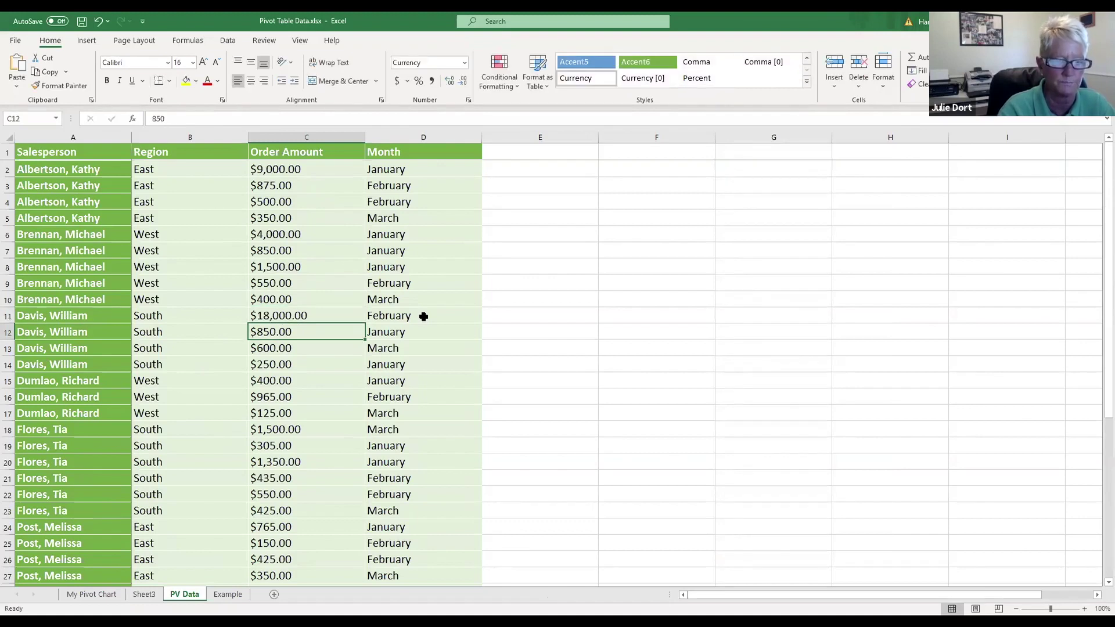
Step: Refresh the Sheet3 pivot table to a 70130 Grand Total, then view My Pivot Chart
click(144, 594)
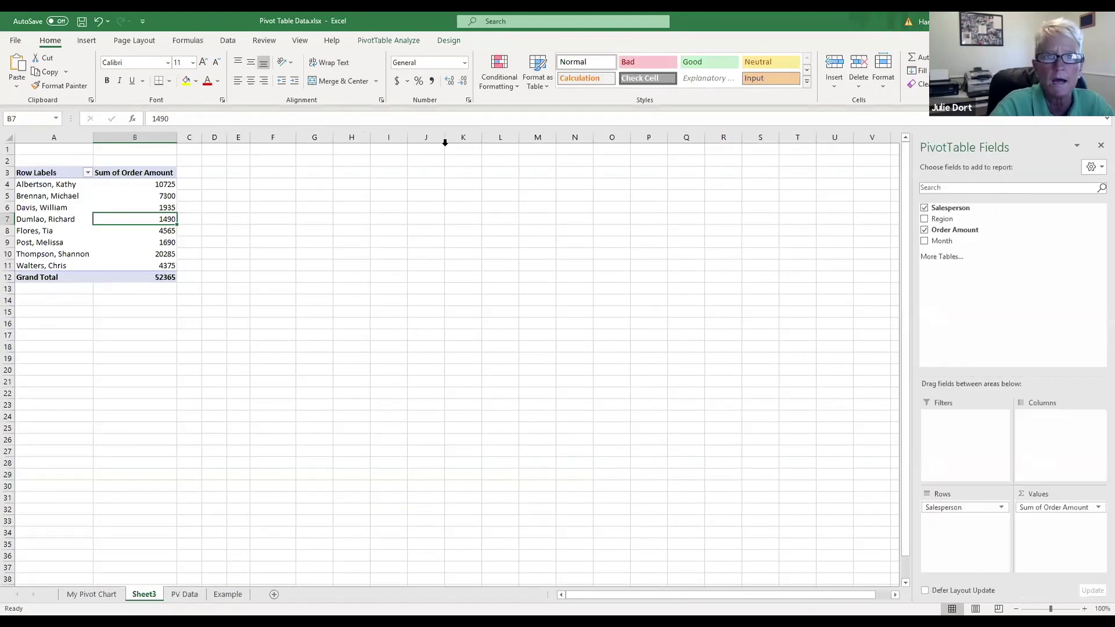
click(375, 42)
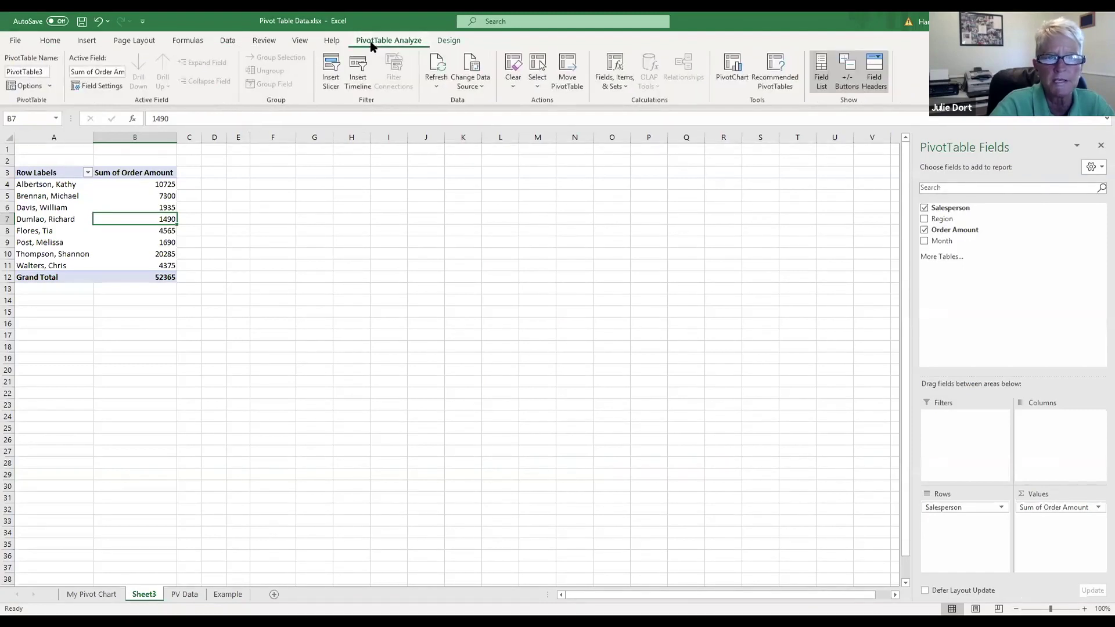
click(437, 63)
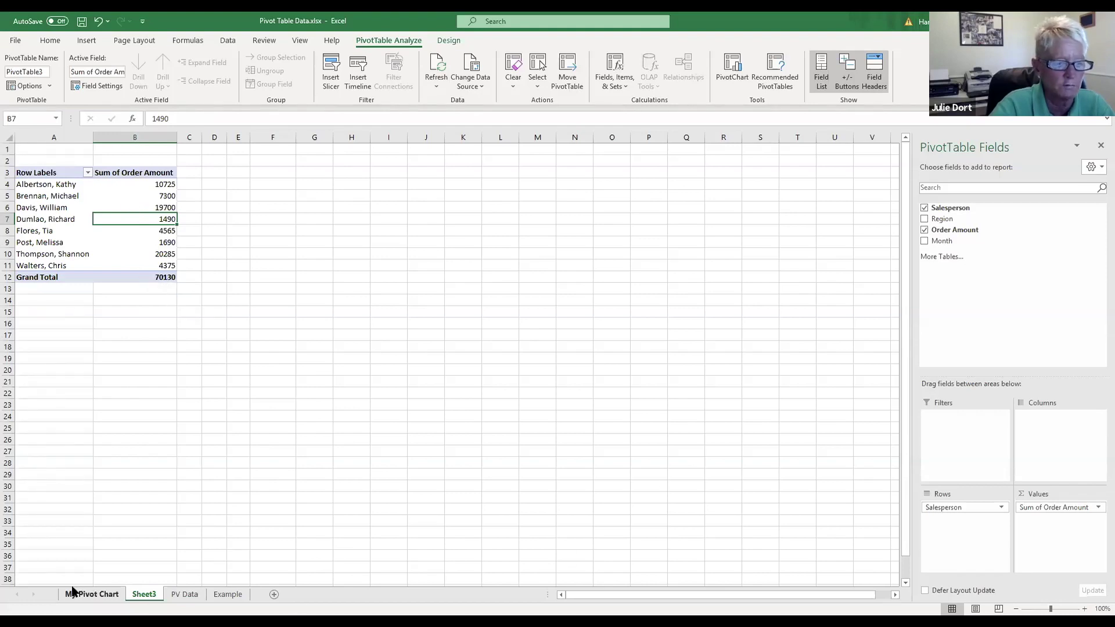
click(95, 595)
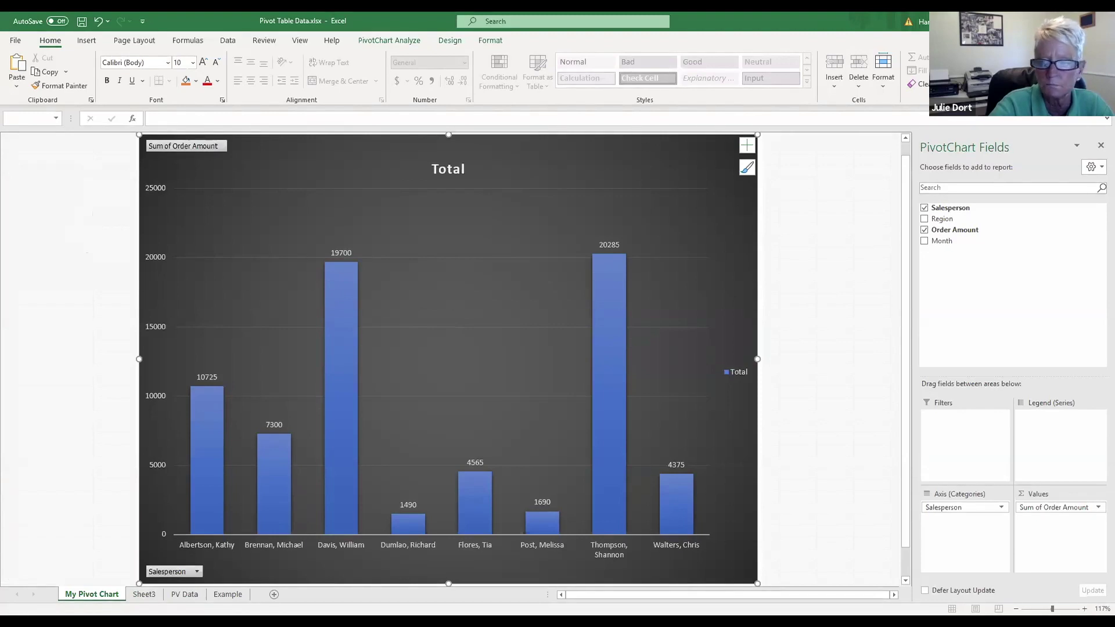
Step: Switch to PowerPoint to confirm the linked chart now shows the updated 19700 column
key(alt+Tab)
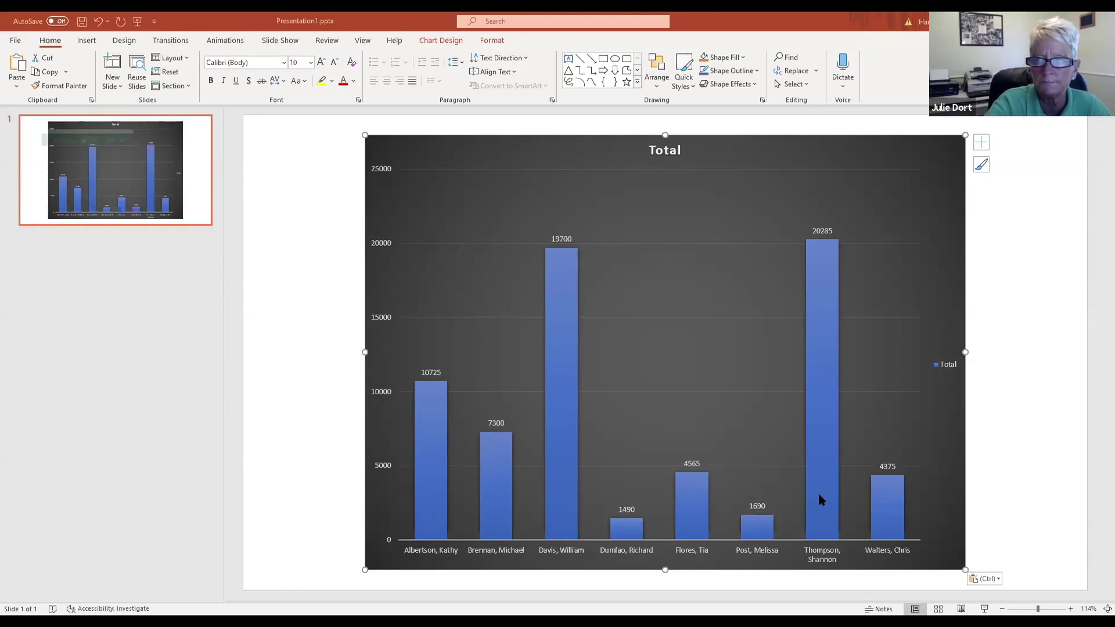
Step: Return to Excel's My Pivot Chart sheet with columns peaking at 20285 and 19700
key(alt+Tab)
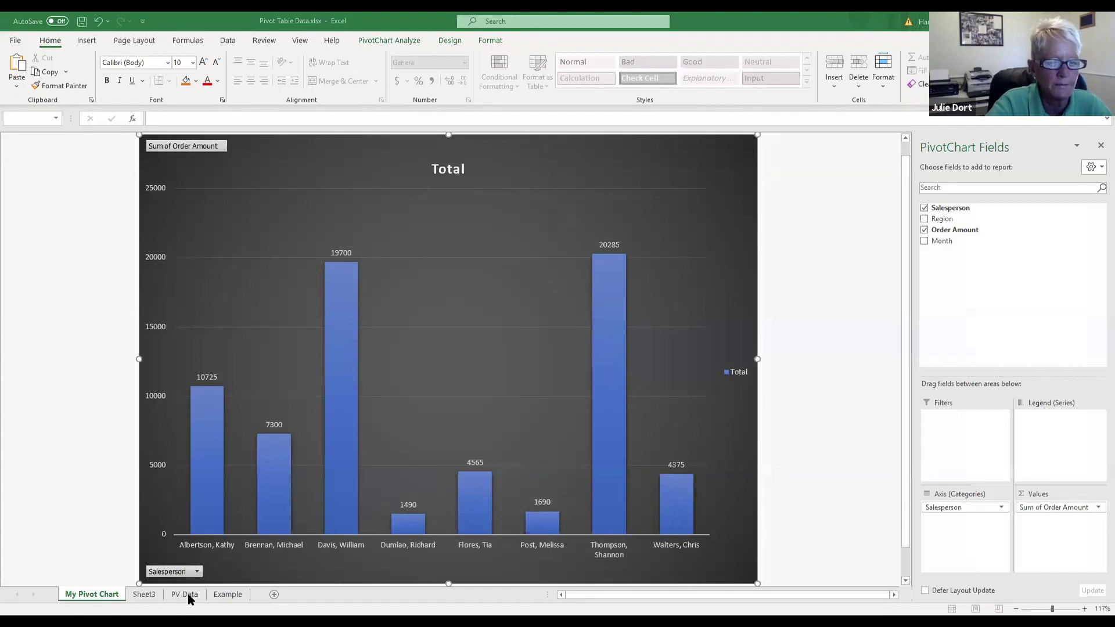
Step: Go to the Example sheet listing courses, dates, enrollments and locations
click(226, 600)
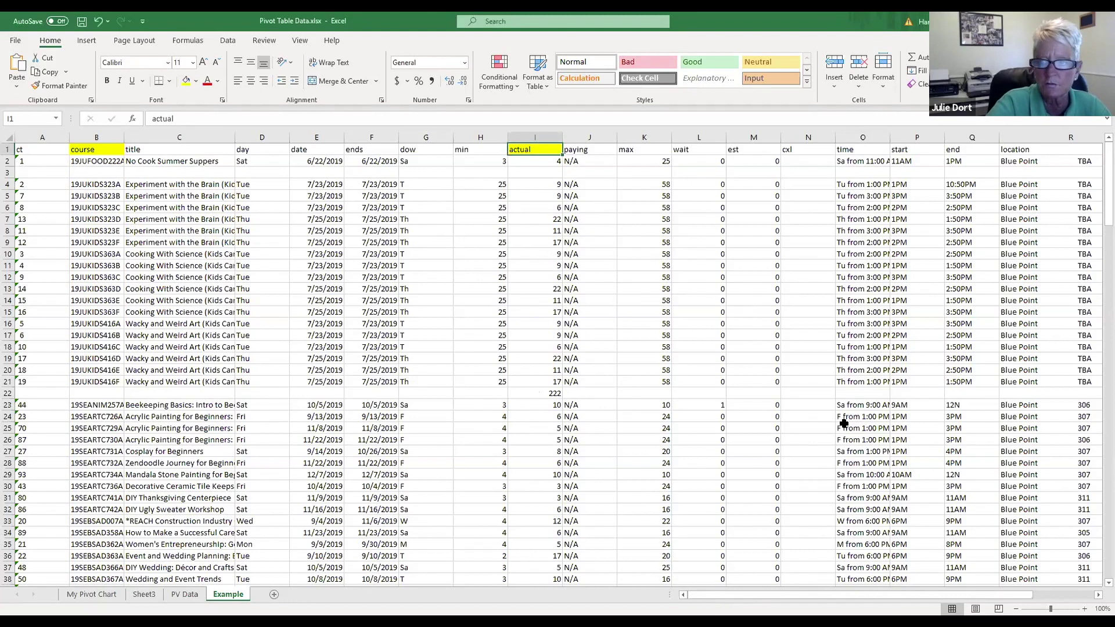
Step: Widen column O so entries like 'Tu from 1:00 PM to 10:50 PM' show fully
click(856, 243)
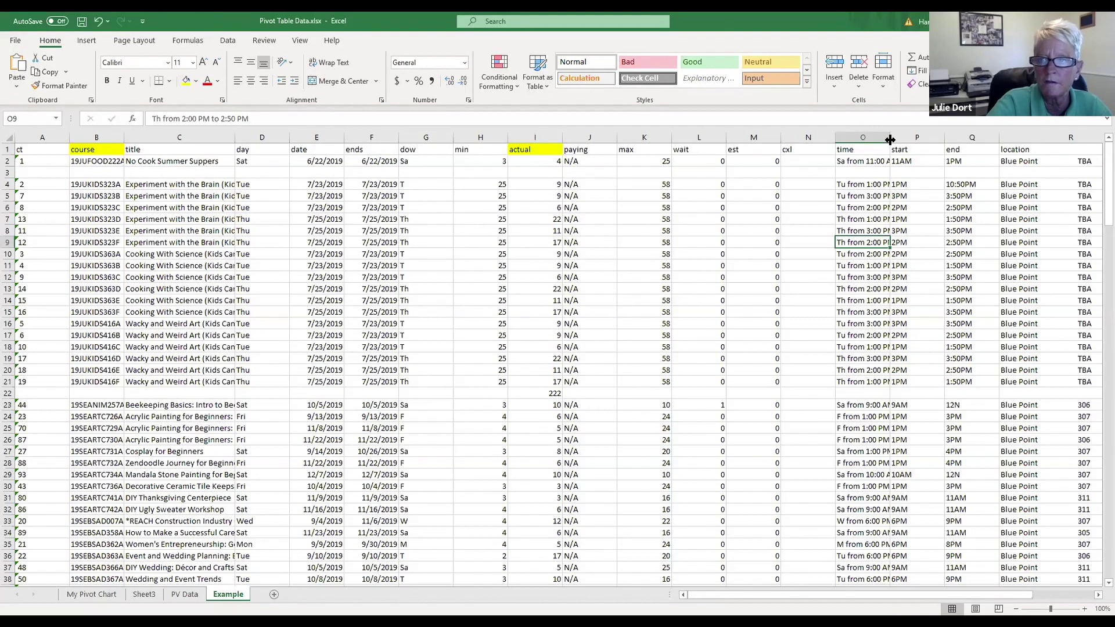
drag(890, 139, 961, 141)
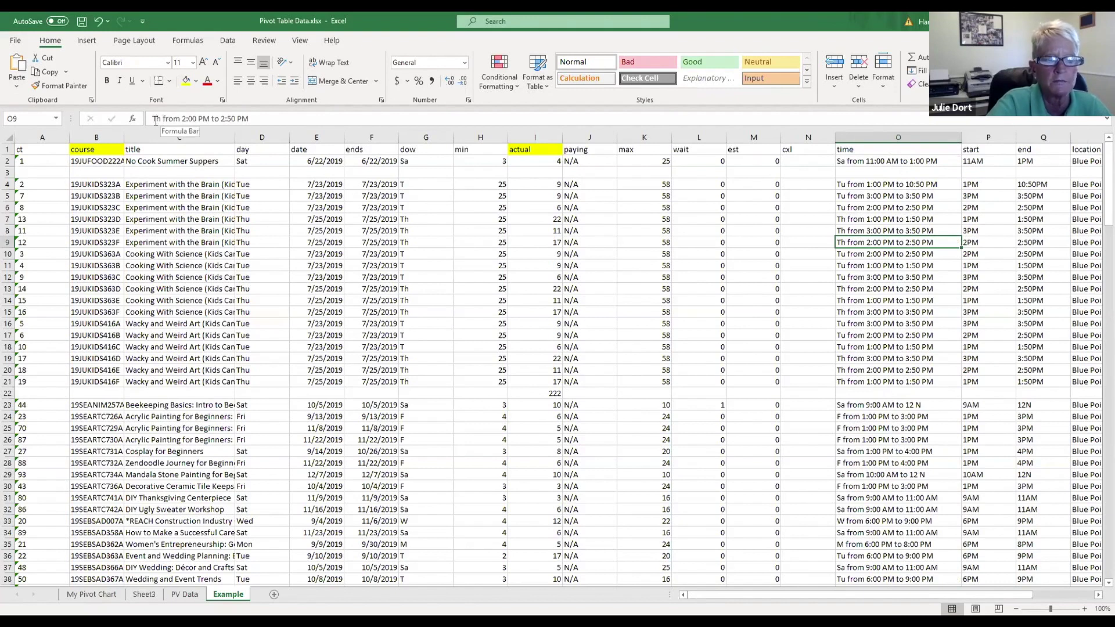
click(861, 186)
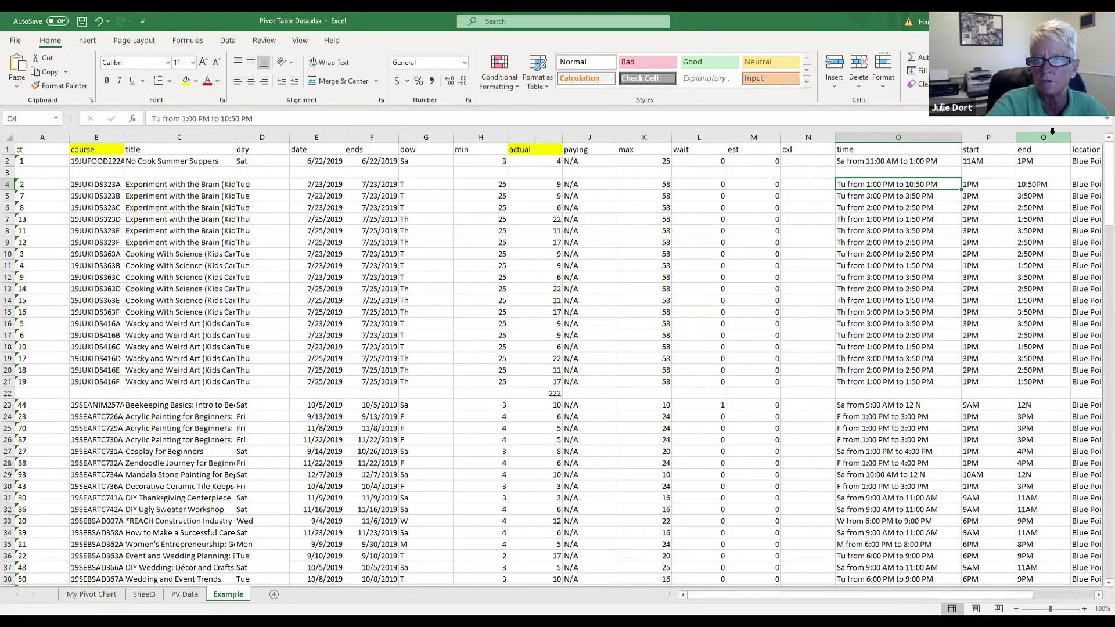
Step: Delete the time, start, end, location, instructor and bogus columns from the Example sheet
click(882, 136)
drag(955, 134, 1044, 137)
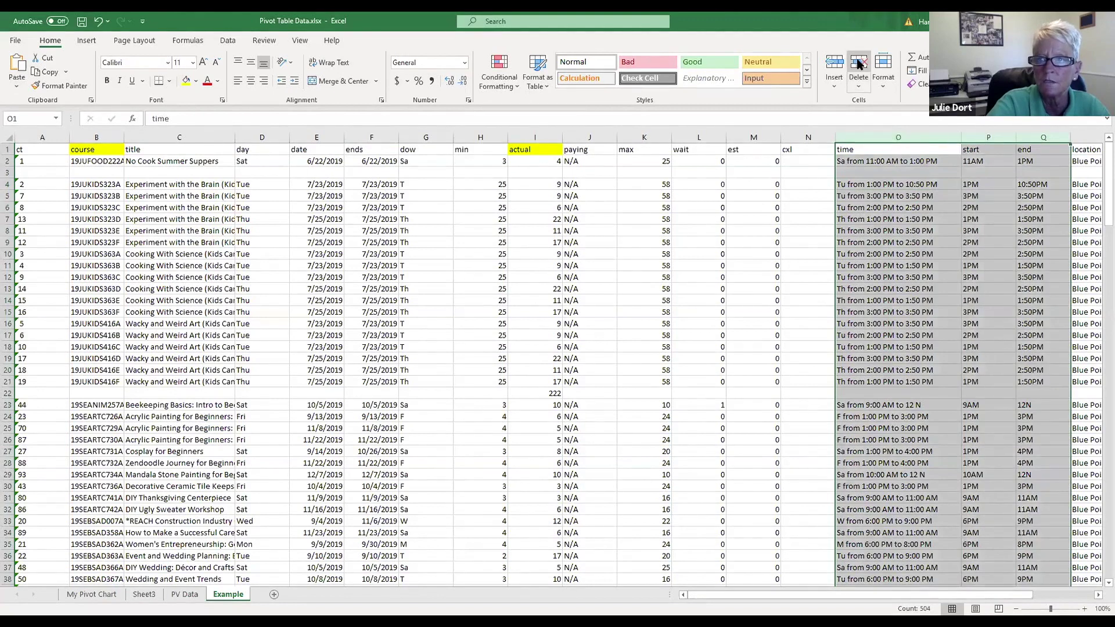
click(860, 65)
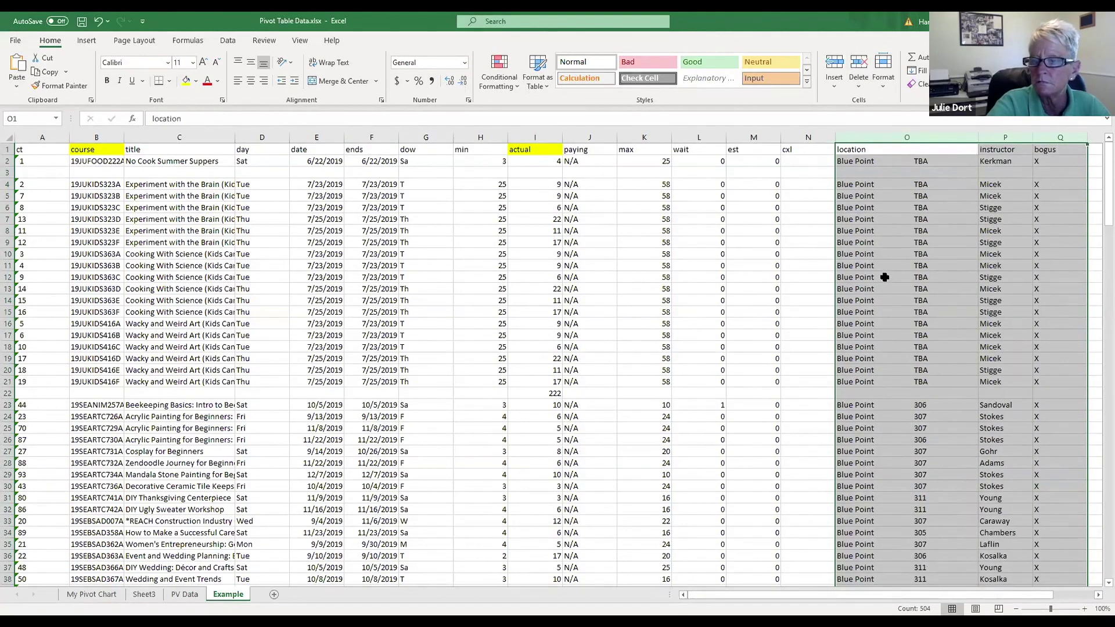
click(858, 64)
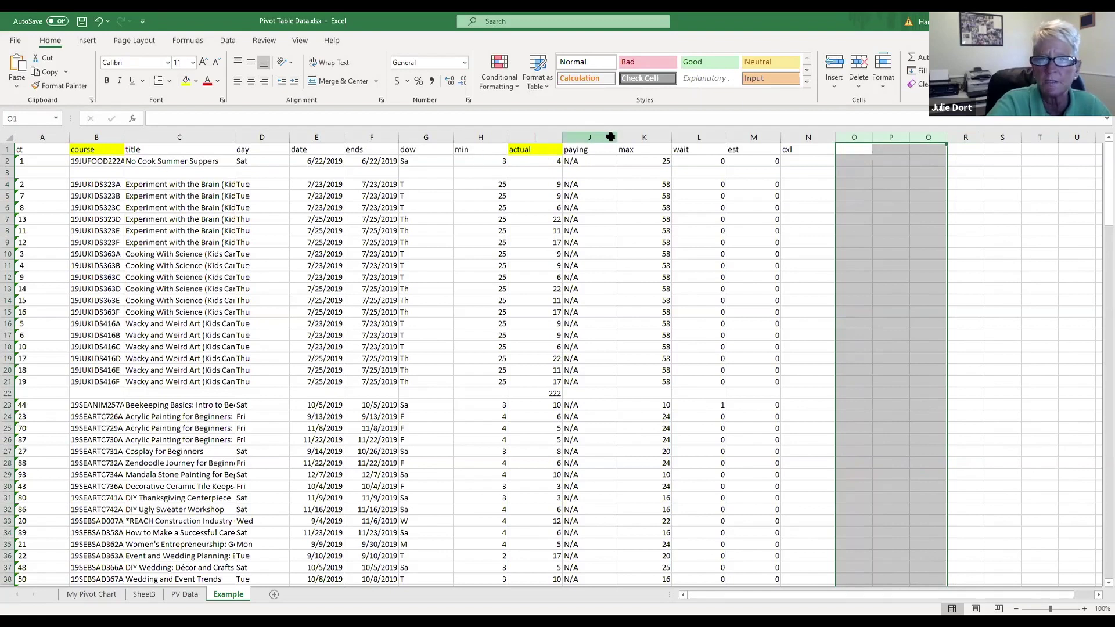
Step: Delete columns J:P, paying through cxl, so the data ends at actual
drag(610, 136, 884, 132)
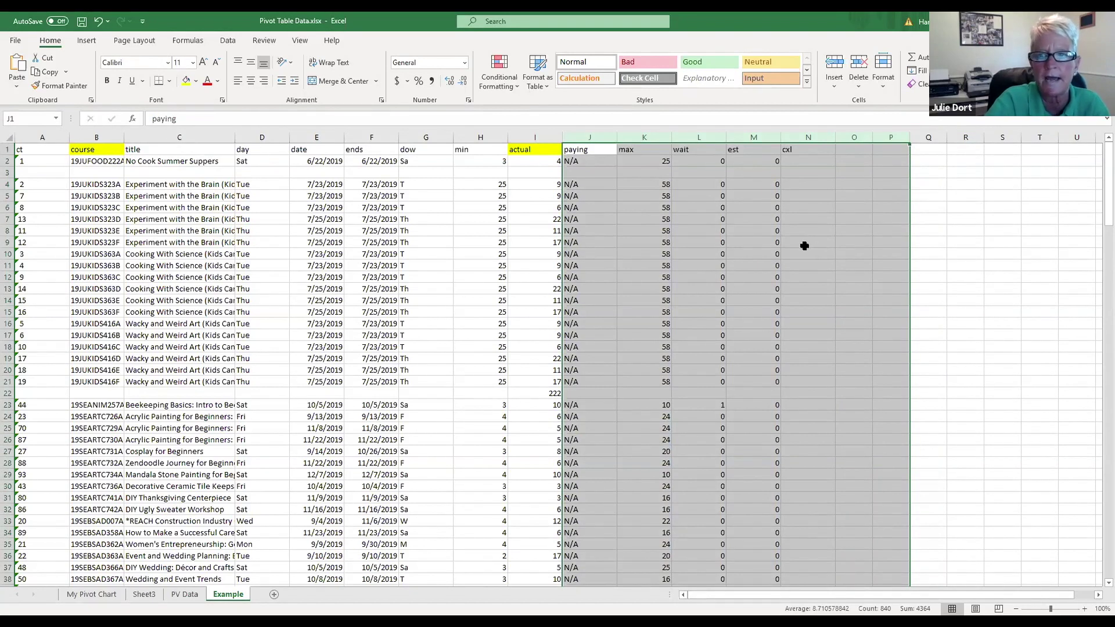
click(859, 64)
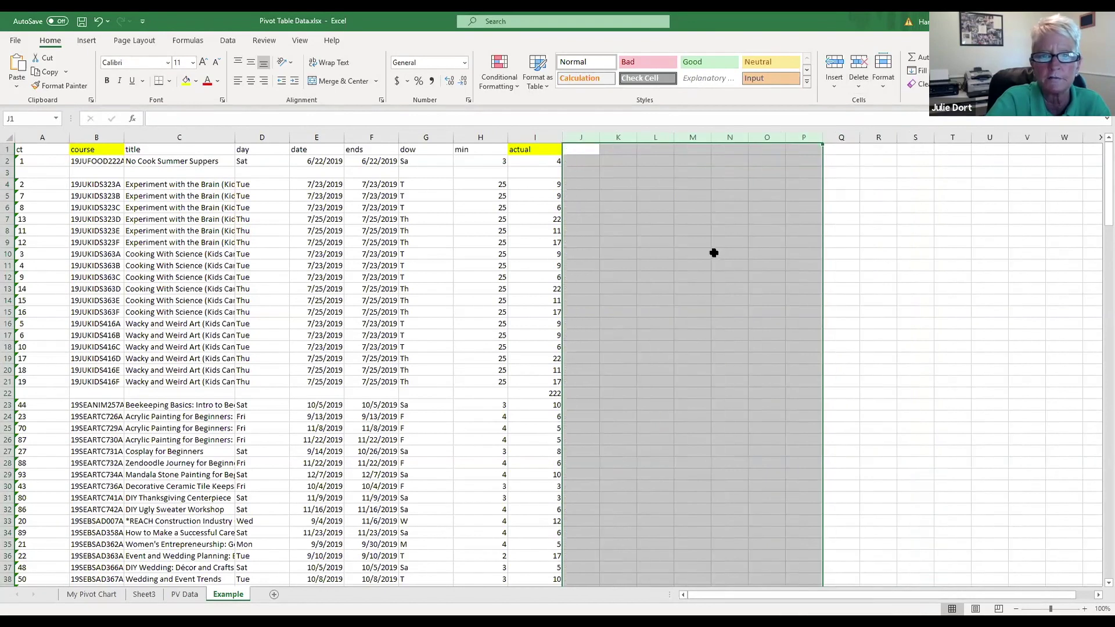
click(716, 254)
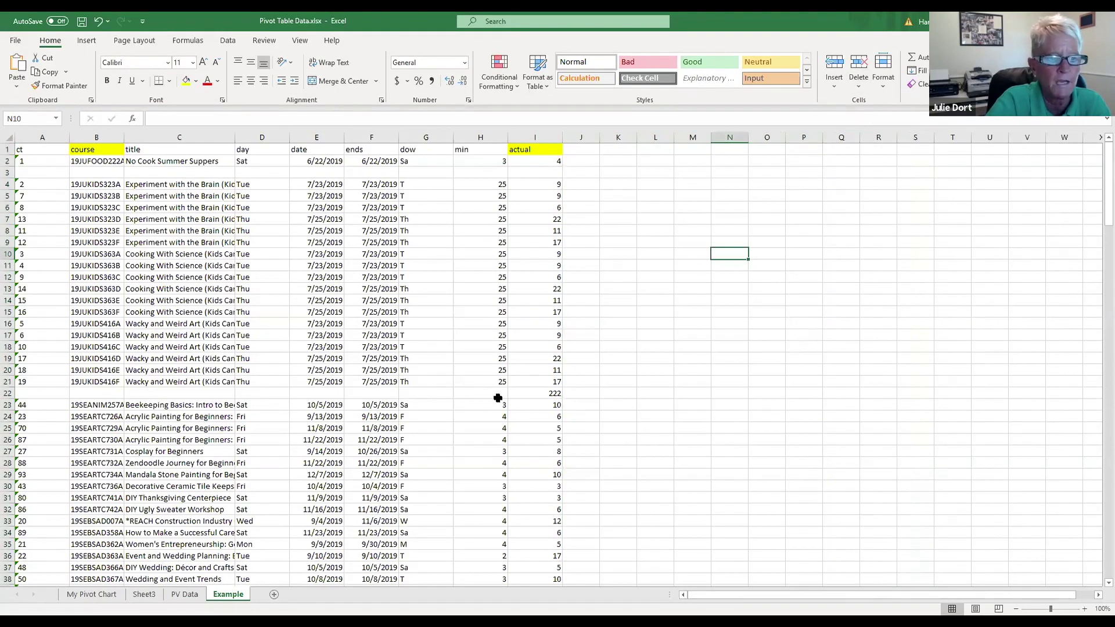
click(537, 394)
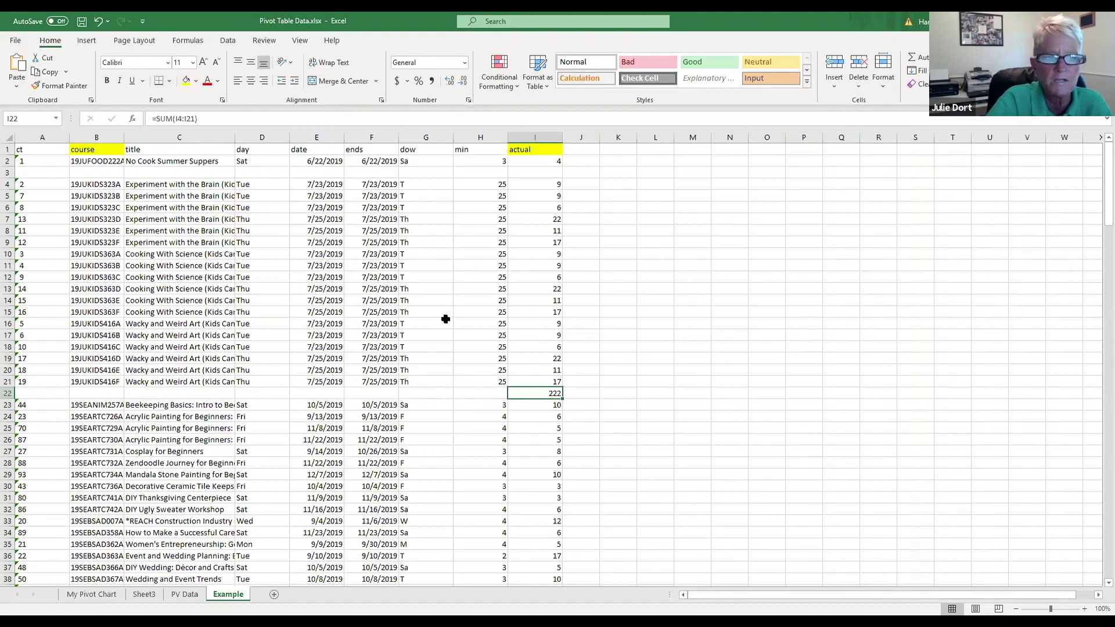
scroll(711, 316, down, 6)
scroll(710, 316, down, 5)
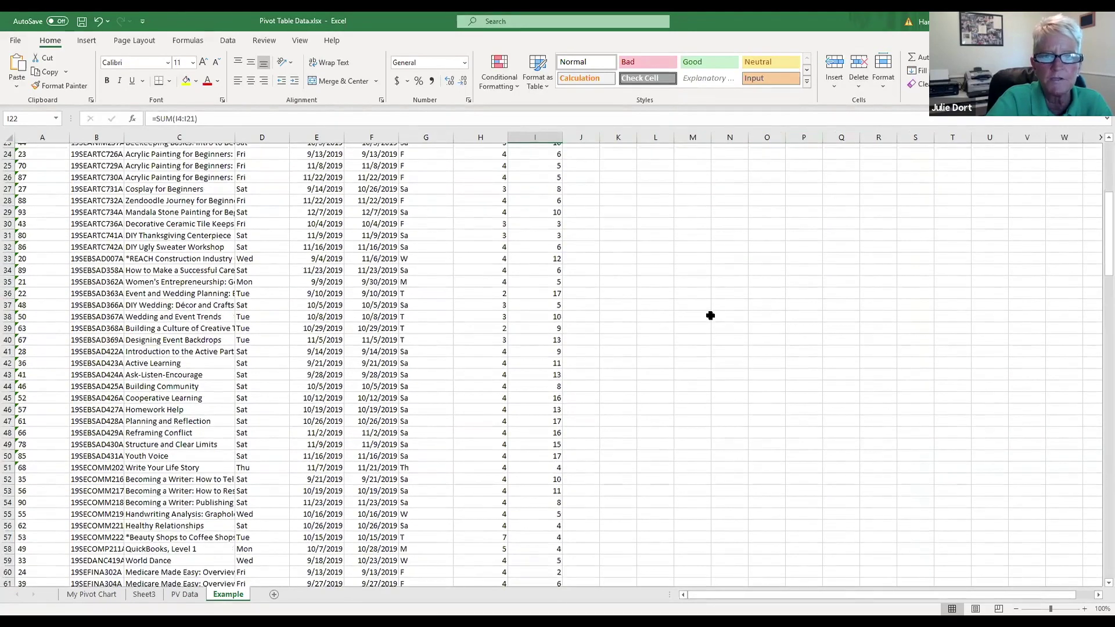
scroll(711, 311, down, 5)
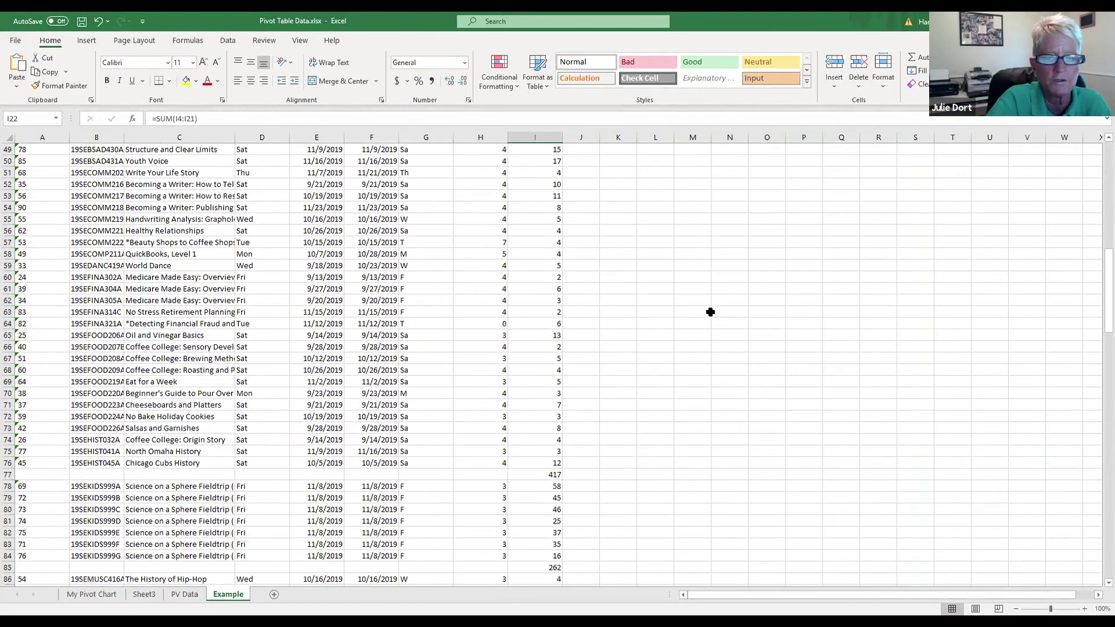
scroll(710, 312, up, 16)
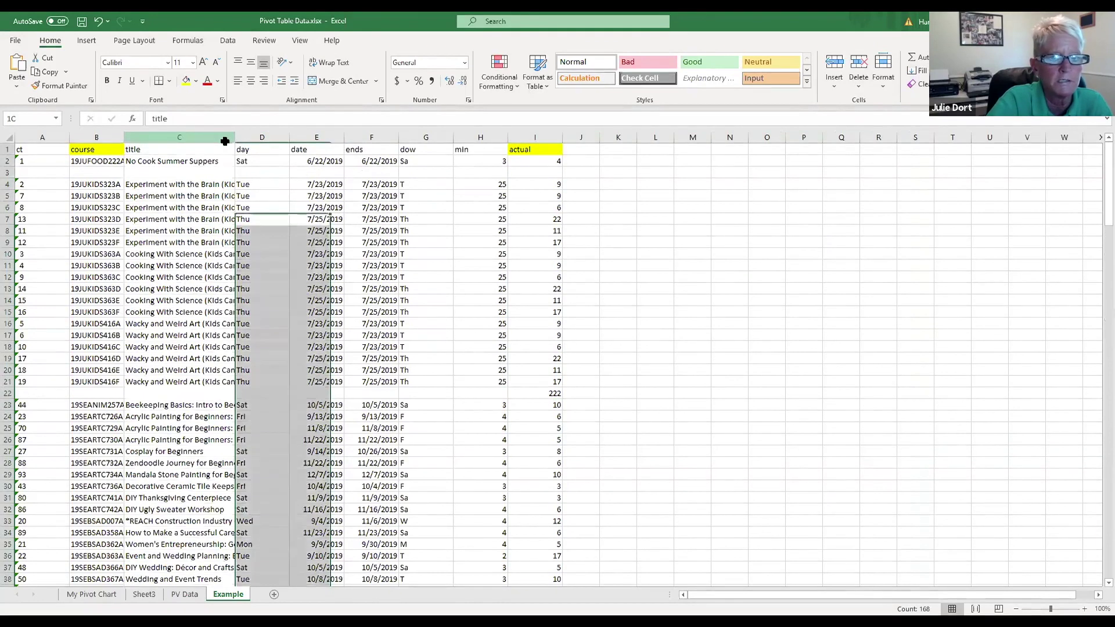
Step: Delete columns C through H and the ct column, keeping course and actual
click(184, 137)
drag(225, 141, 473, 137)
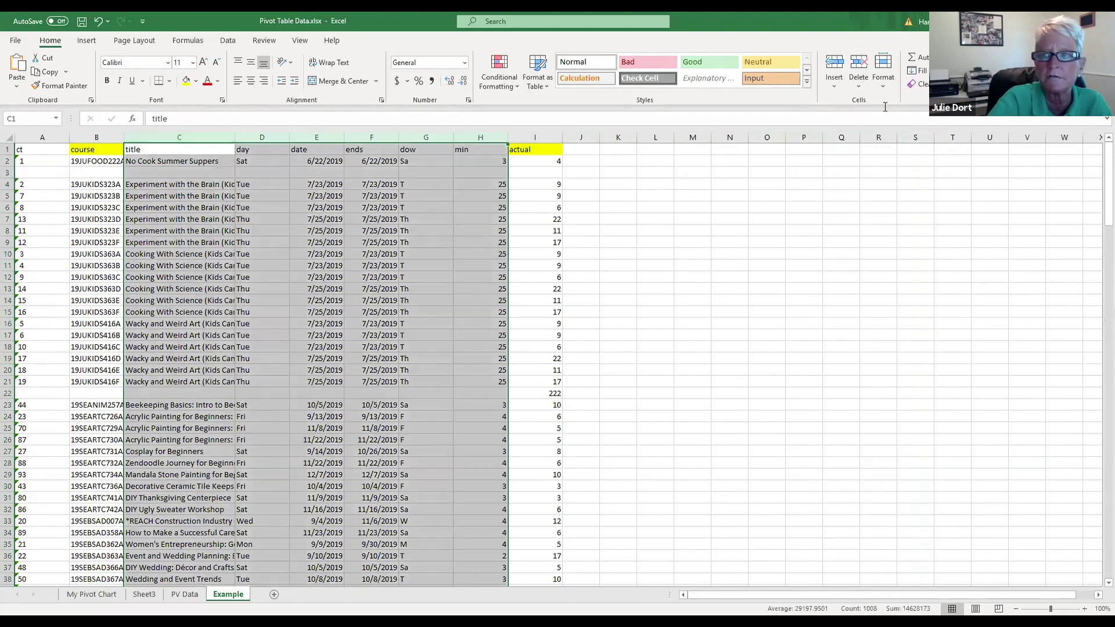
click(859, 62)
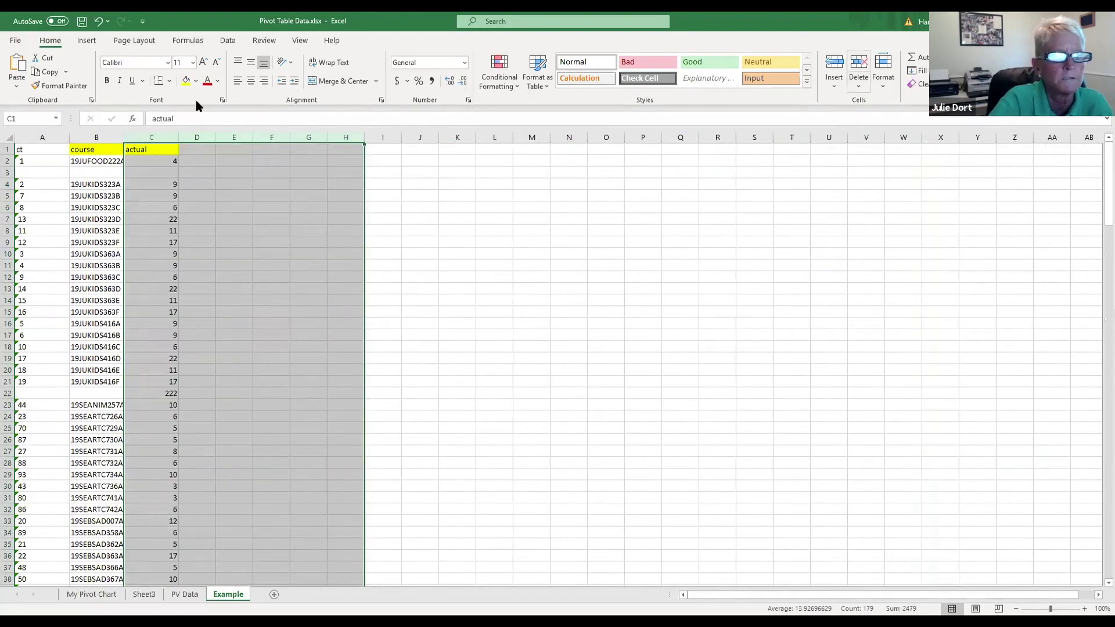
click(41, 136)
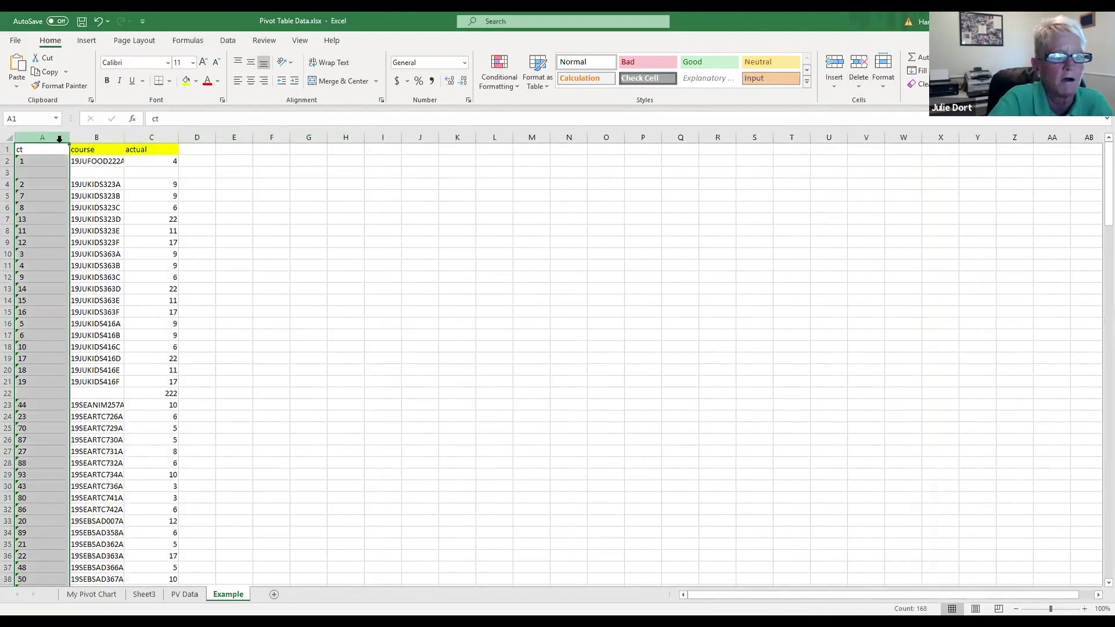
click(858, 62)
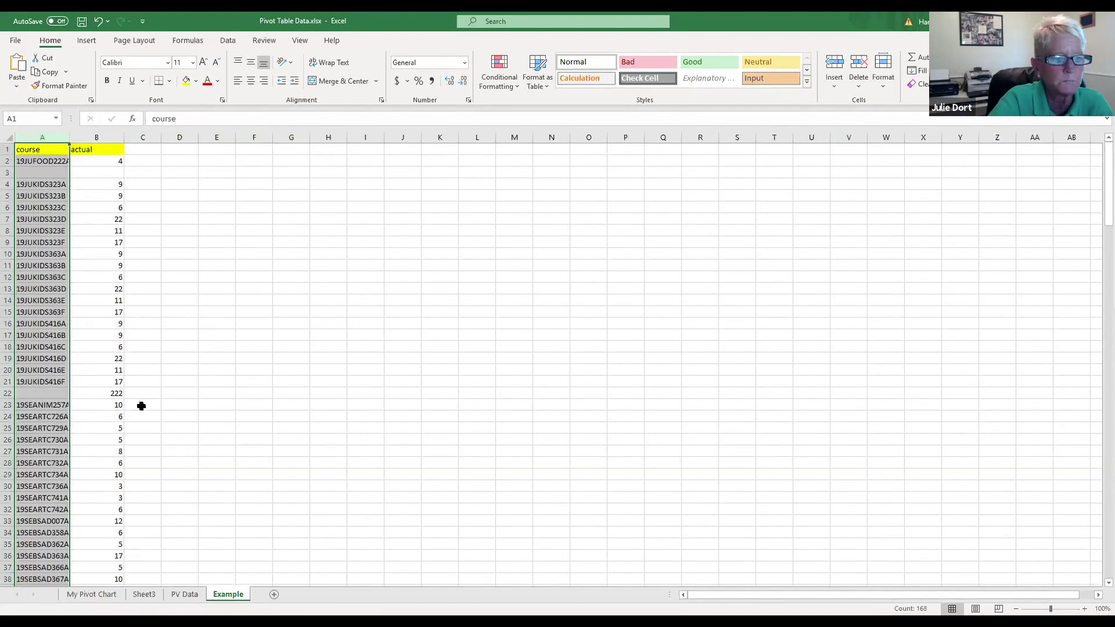
Step: Remove the 222, 417, 262 and 11 subtotal rows plus the empty row below
click(9, 394)
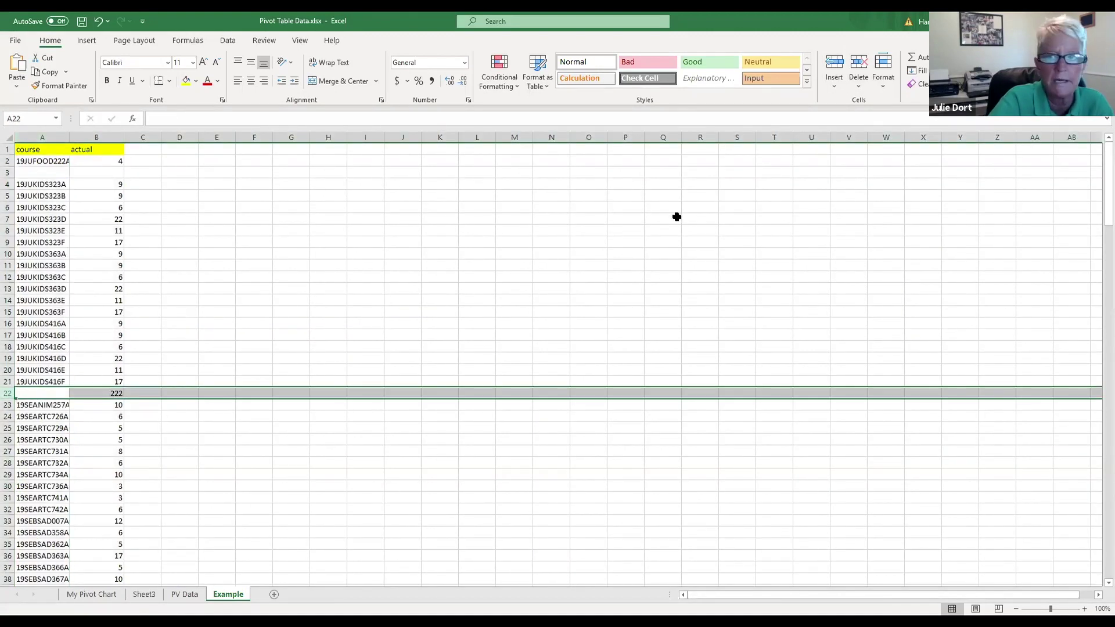
click(858, 62)
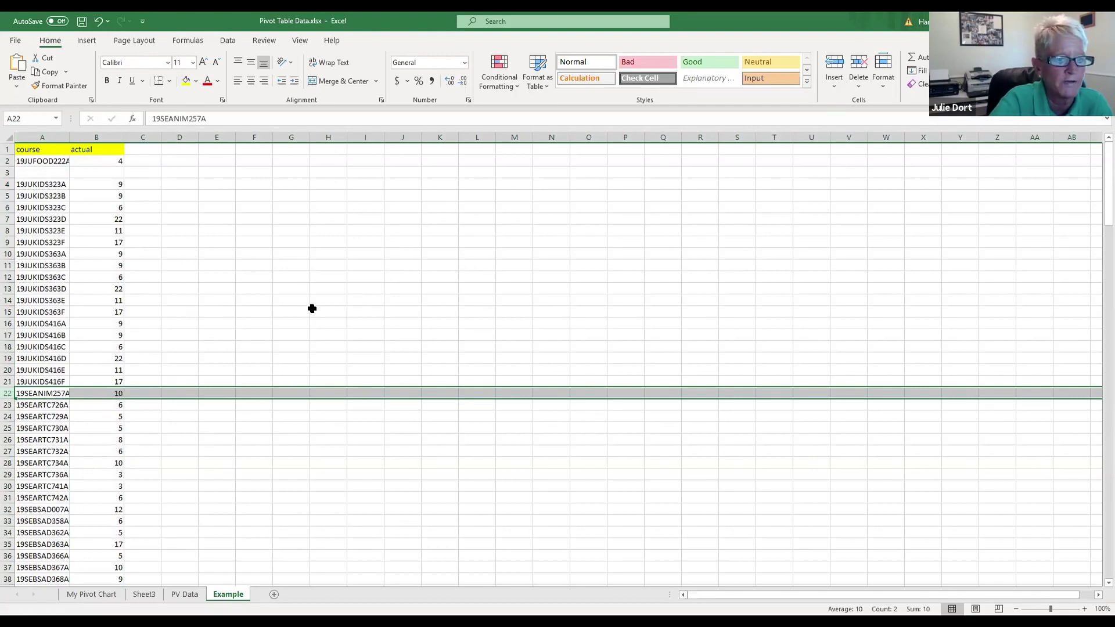
scroll(312, 309, down, 9)
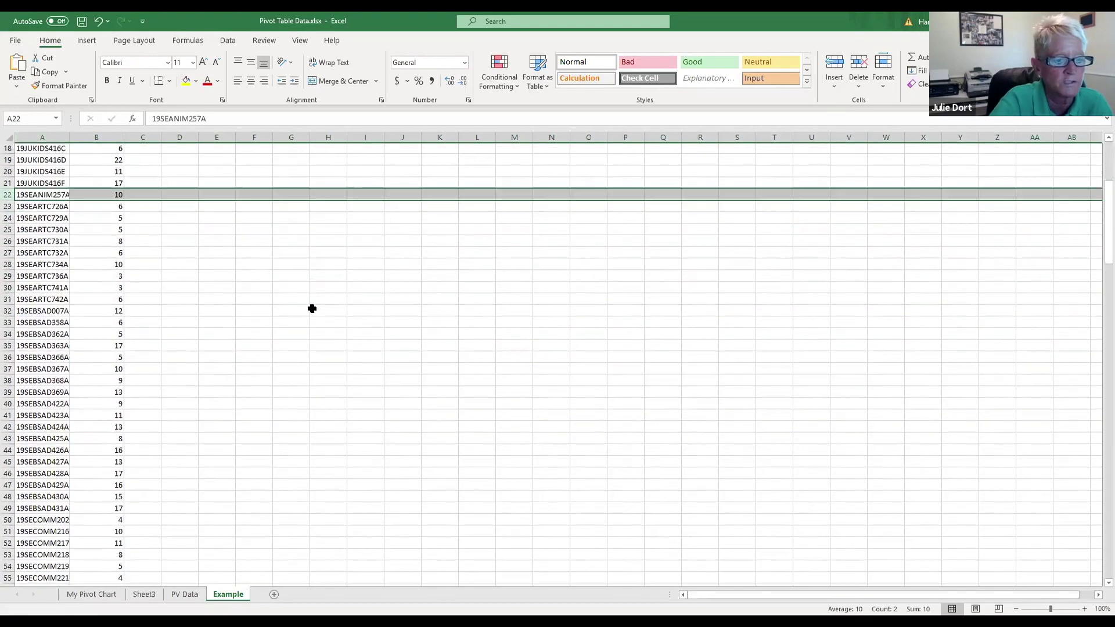
scroll(312, 308, down, 6)
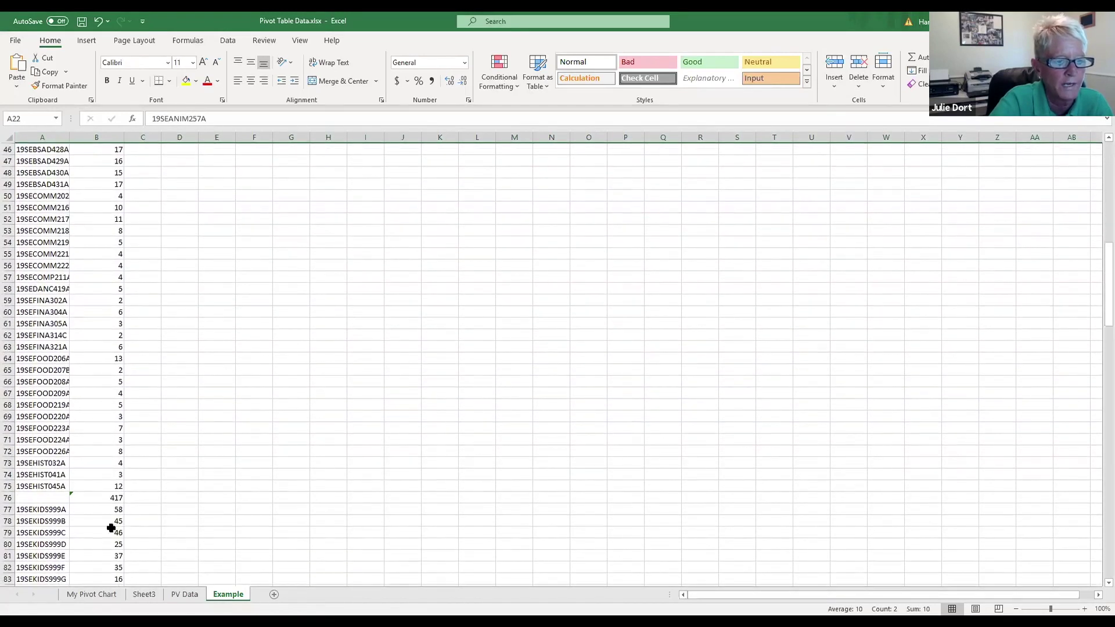
click(10, 498)
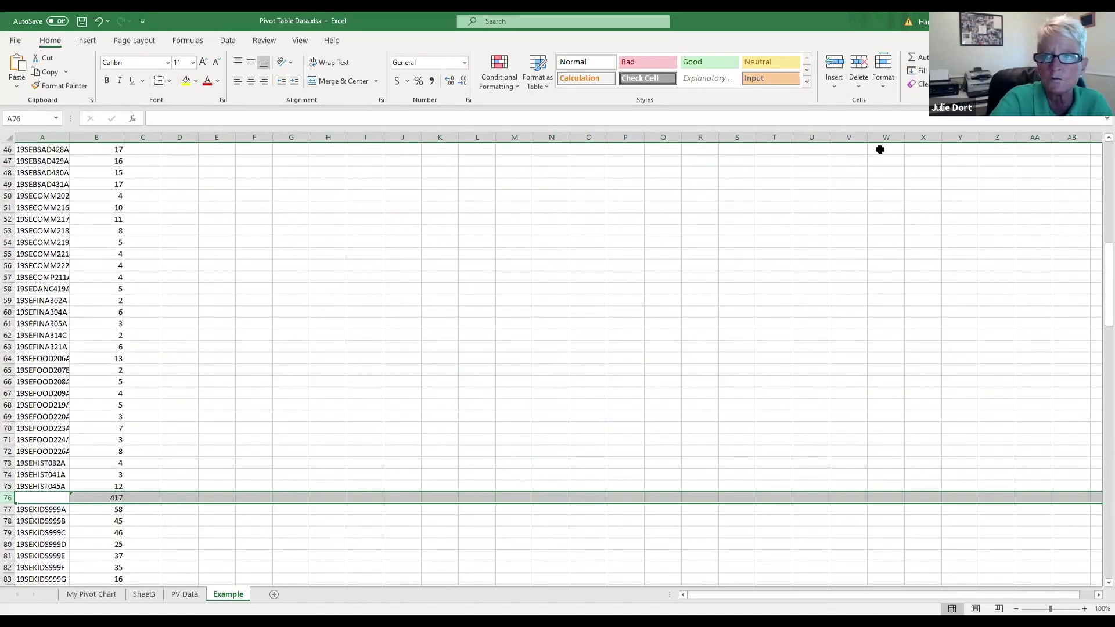
click(854, 71)
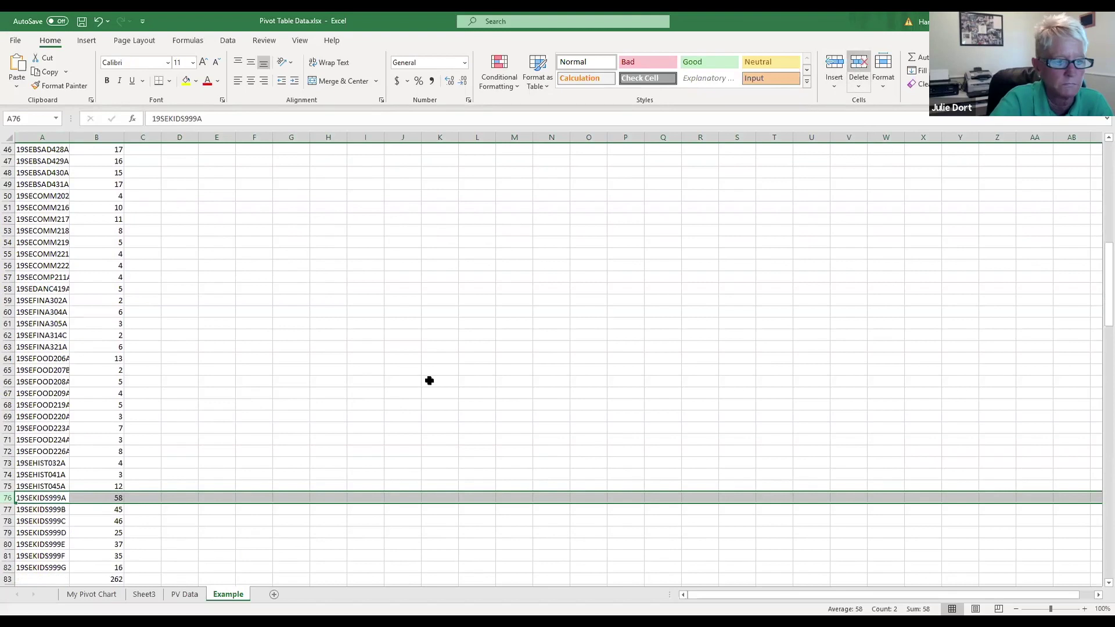
scroll(379, 405, down, 4)
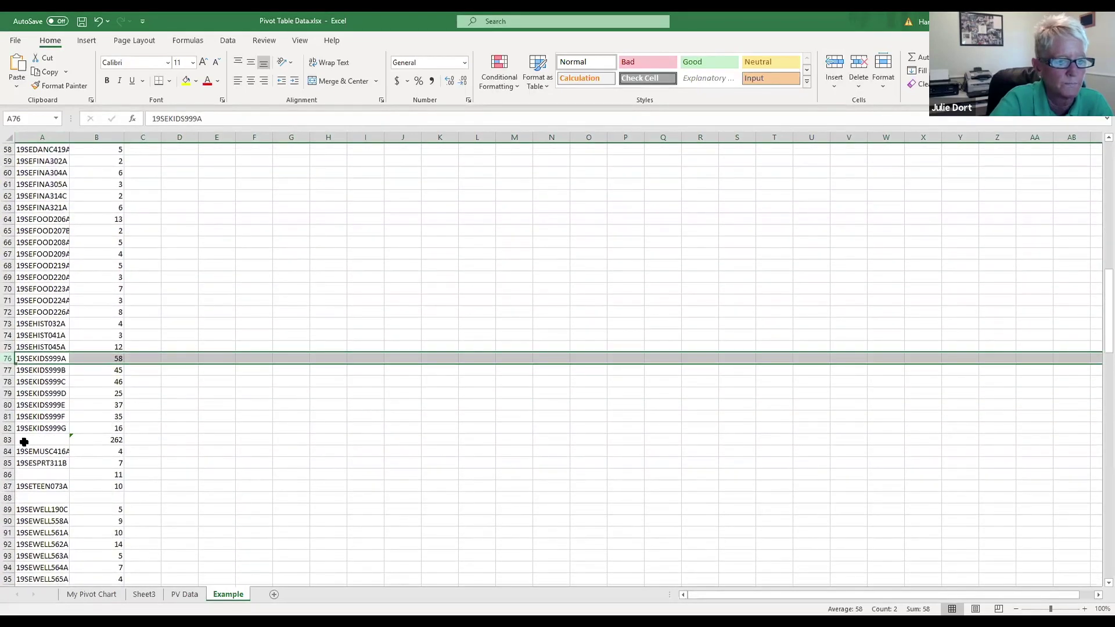
click(9, 440)
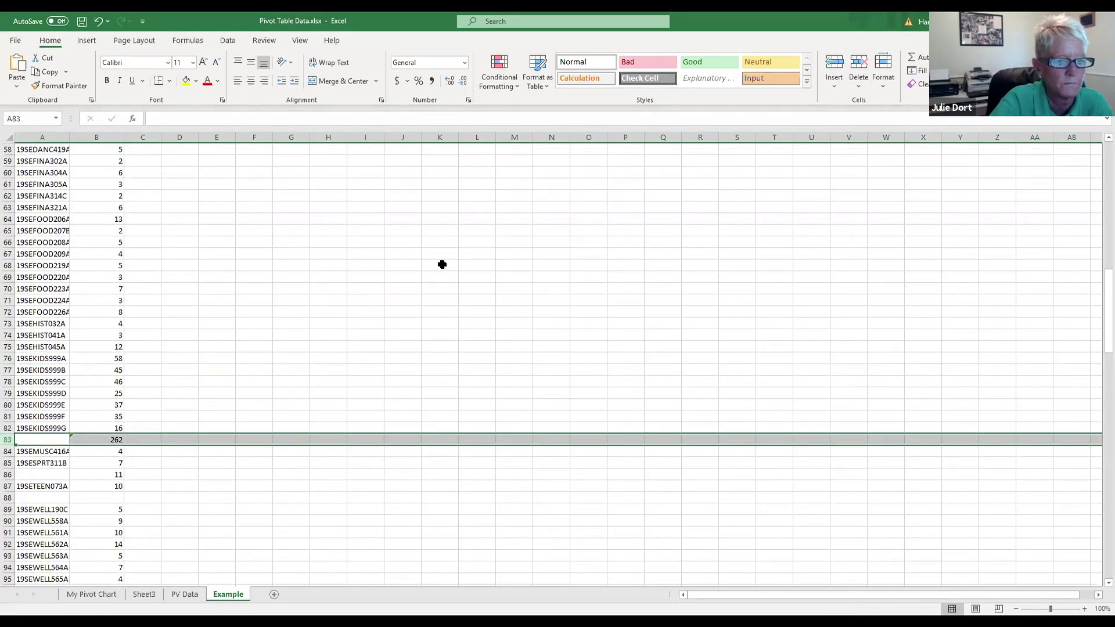
click(857, 64)
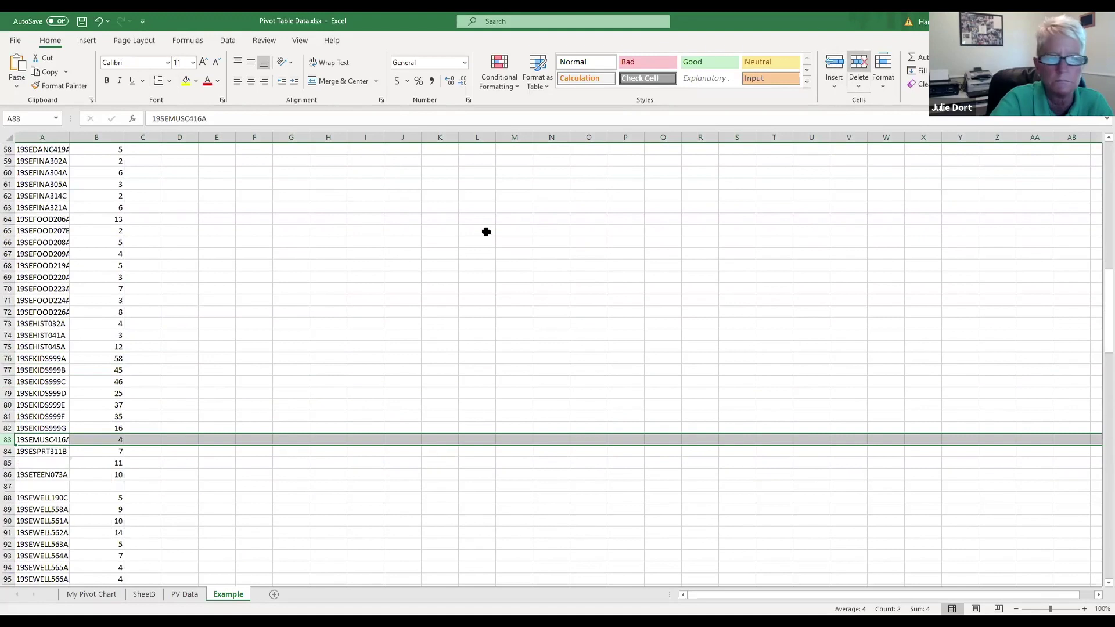
click(8, 463)
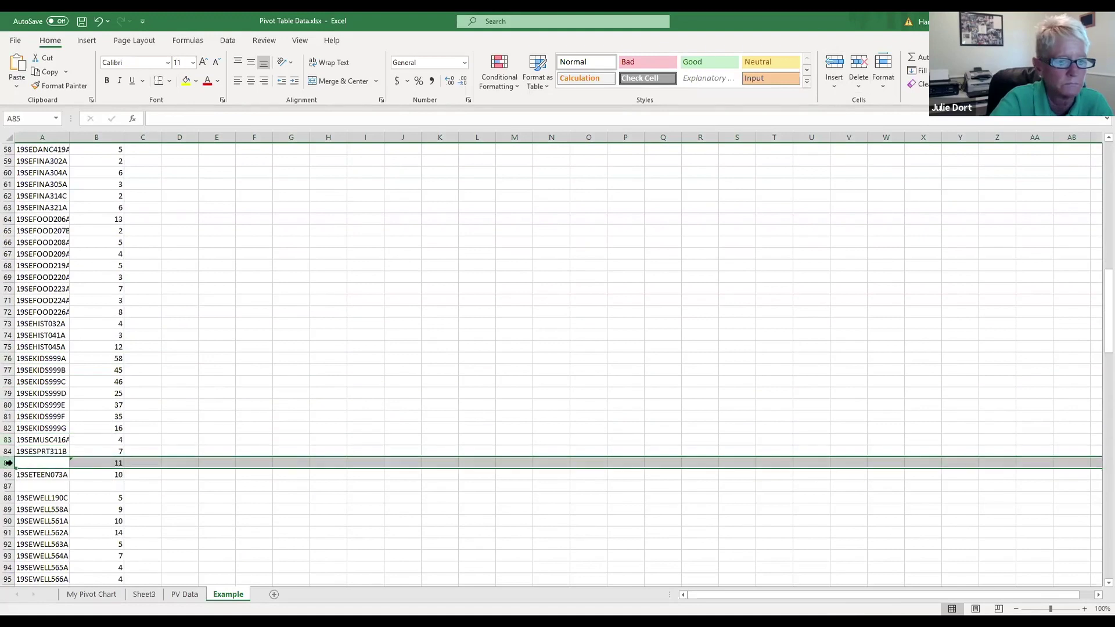
click(860, 68)
click(11, 474)
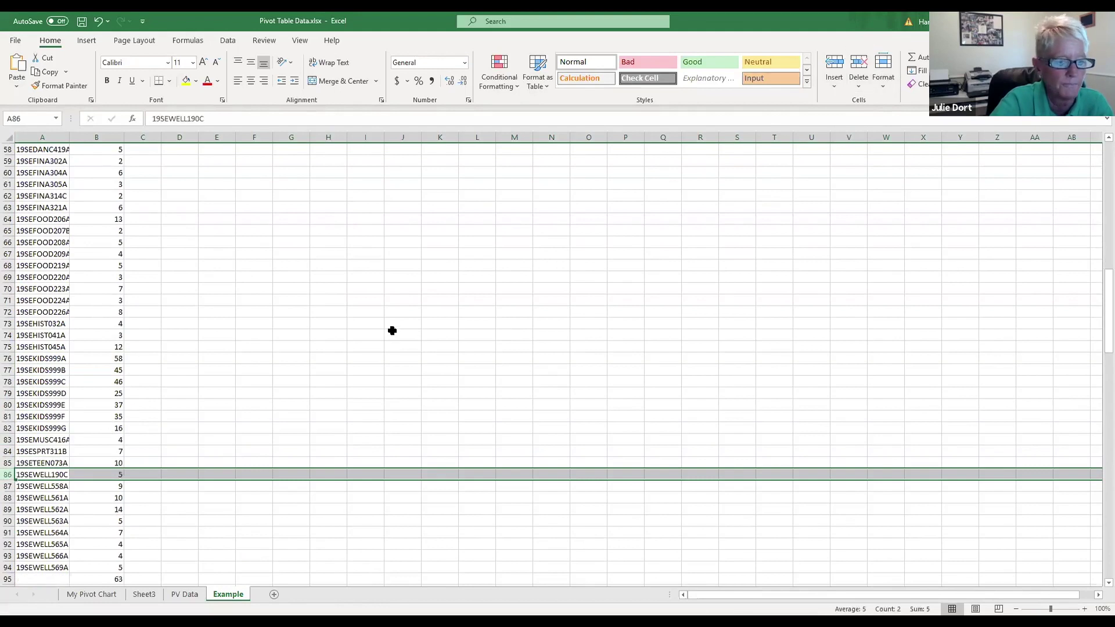
Step: Remove the 24 and 16 subtotal rows and empty row 106
scroll(391, 329, down, 6)
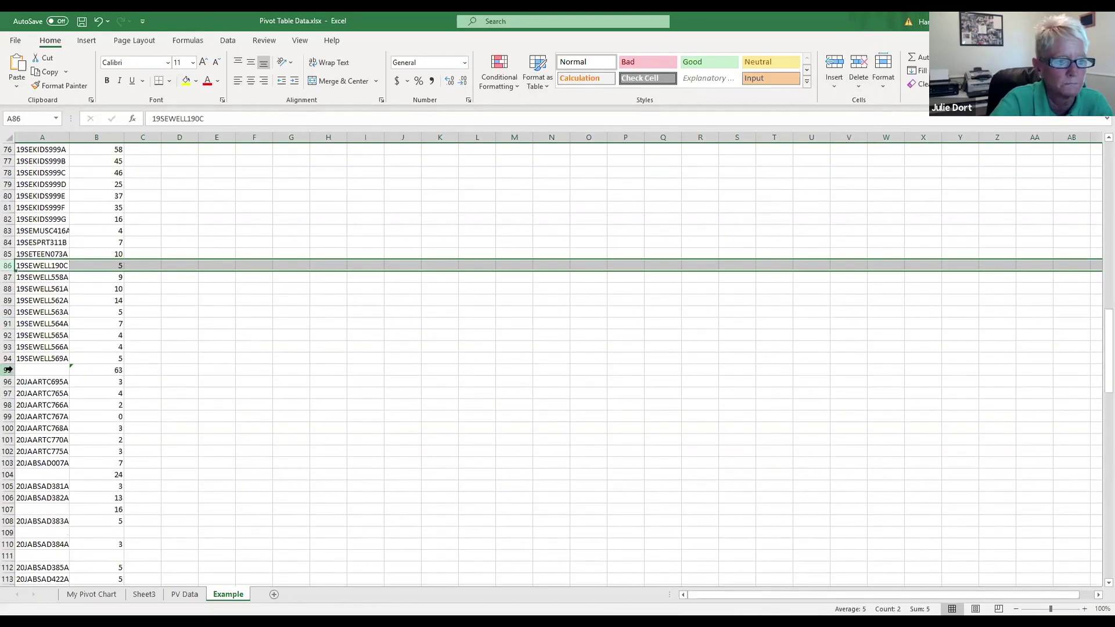
click(10, 371)
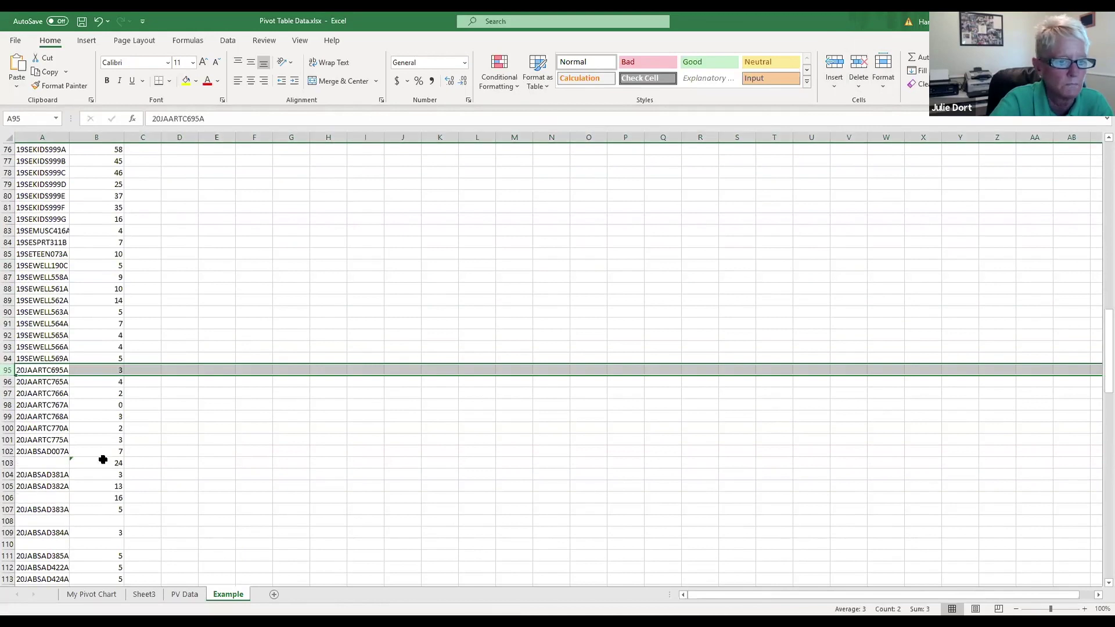
click(7, 463)
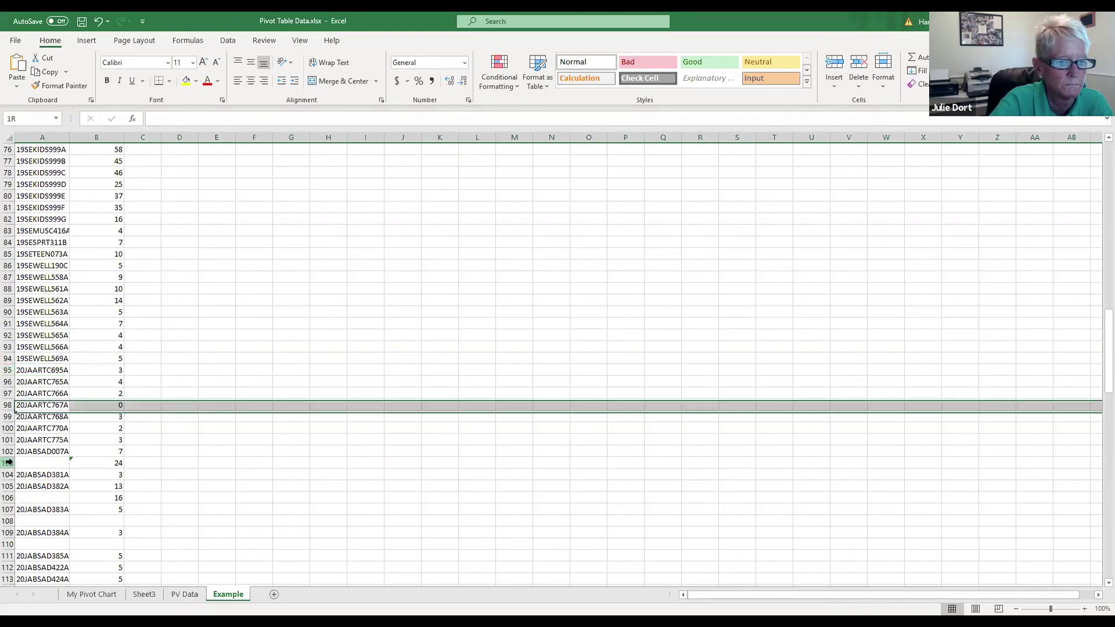
click(859, 65)
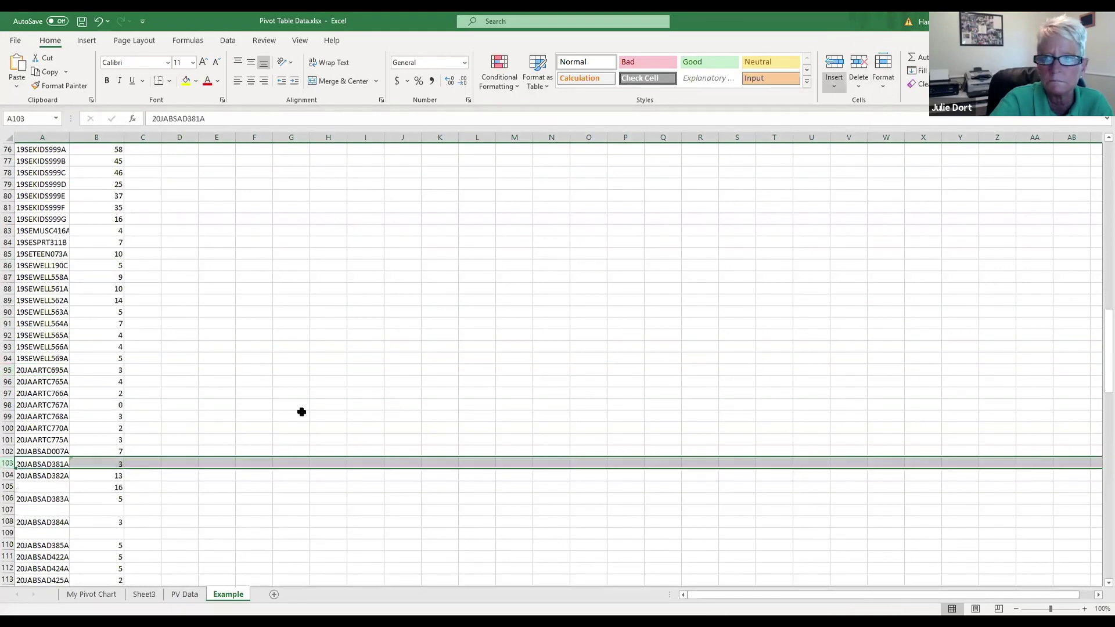
click(7, 487)
click(859, 64)
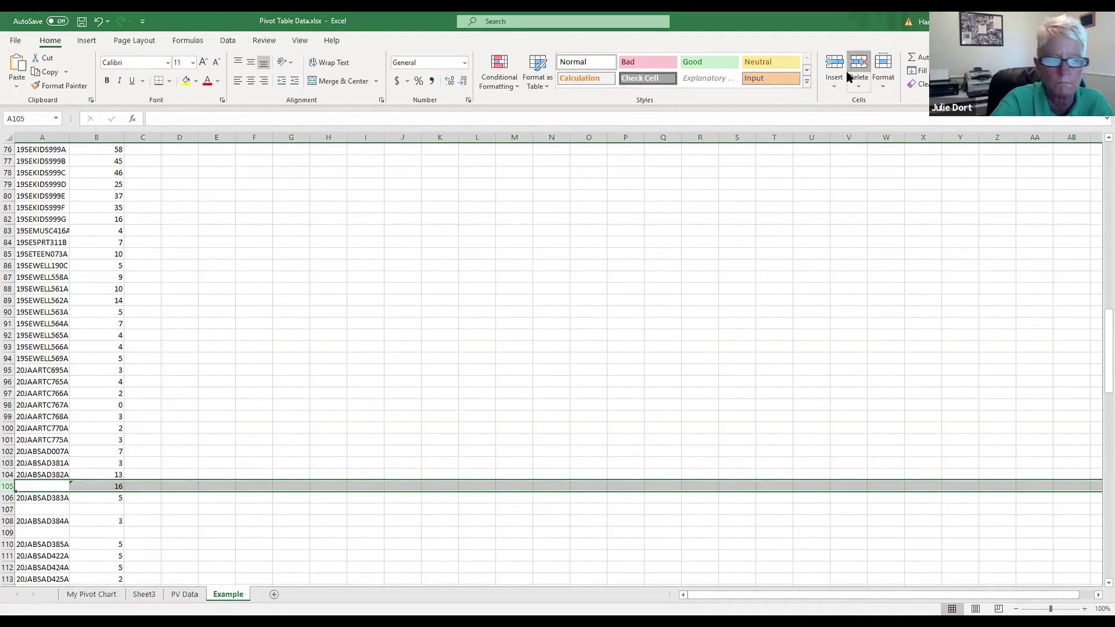
click(7, 498)
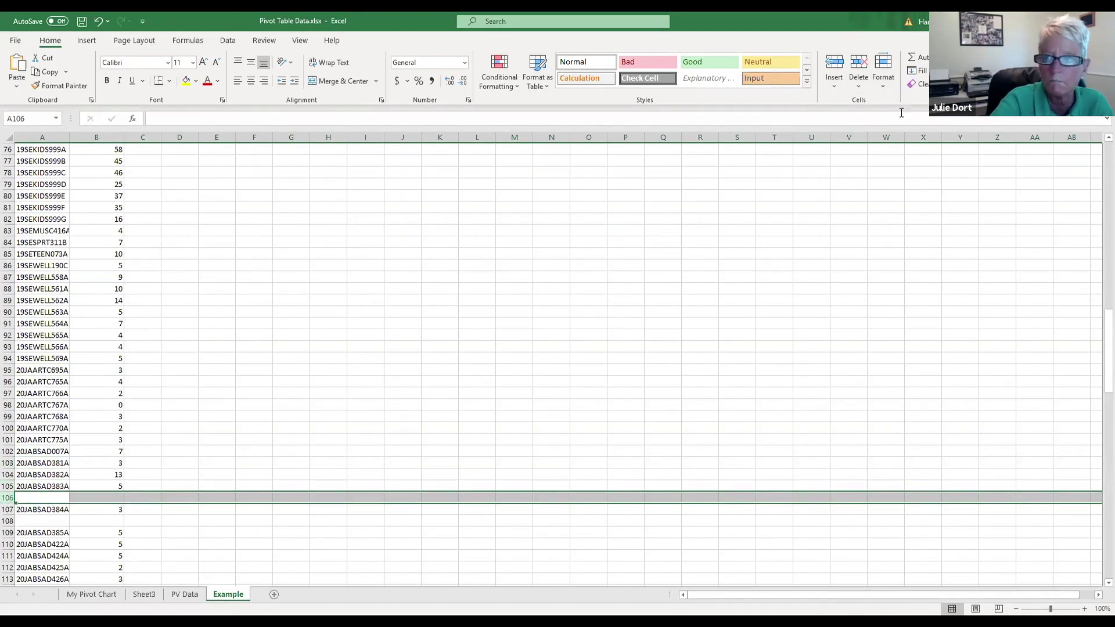
click(856, 68)
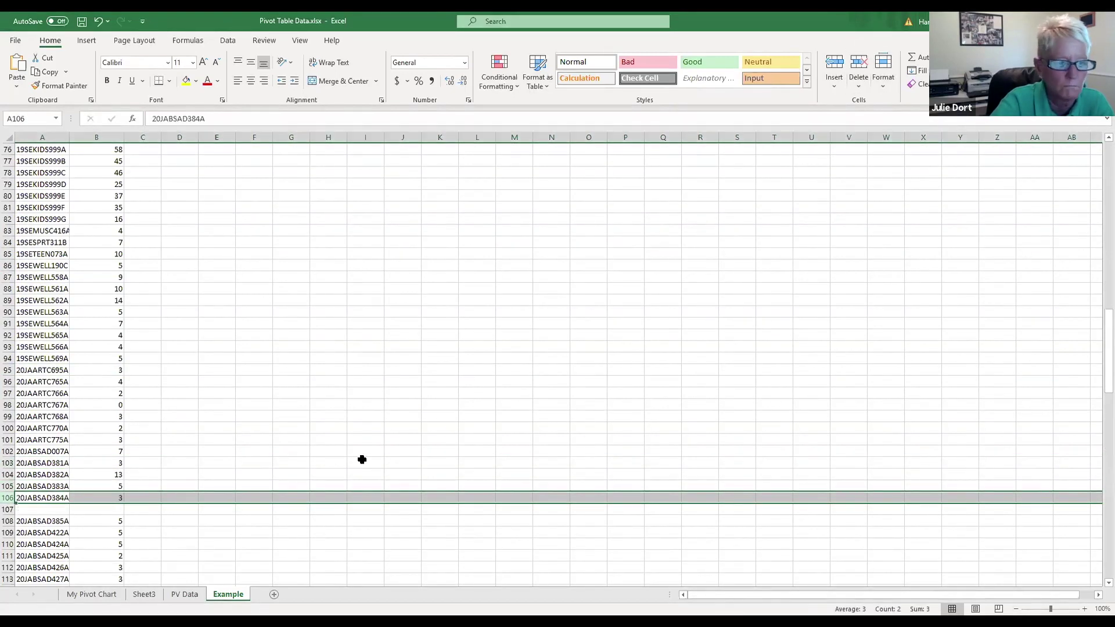
click(10, 509)
scroll(268, 441, down, 4)
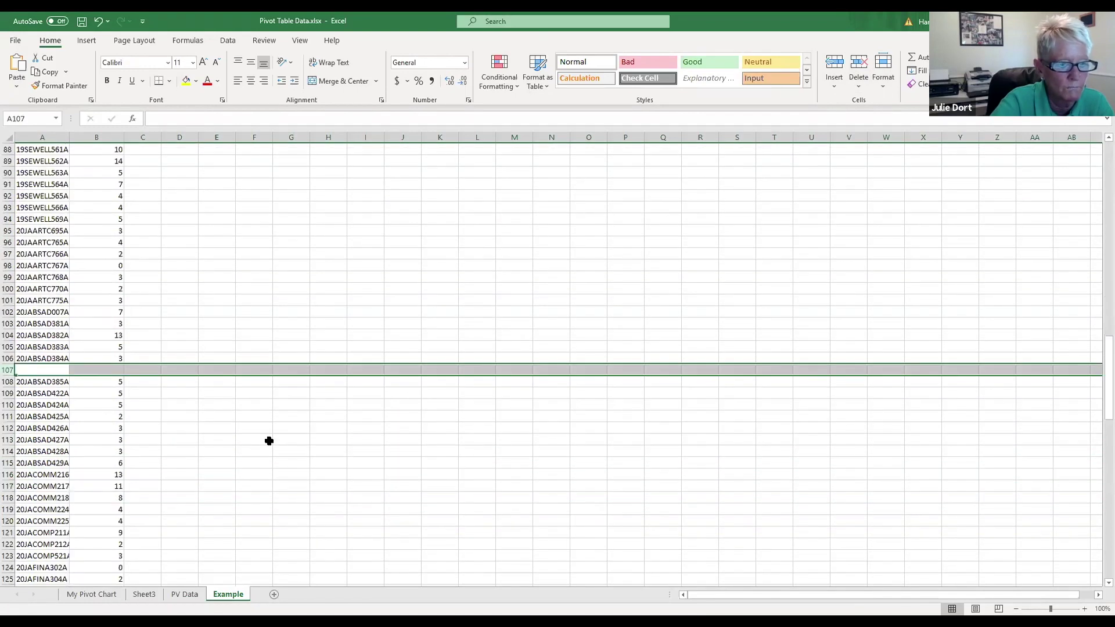
scroll(269, 441, down, 3)
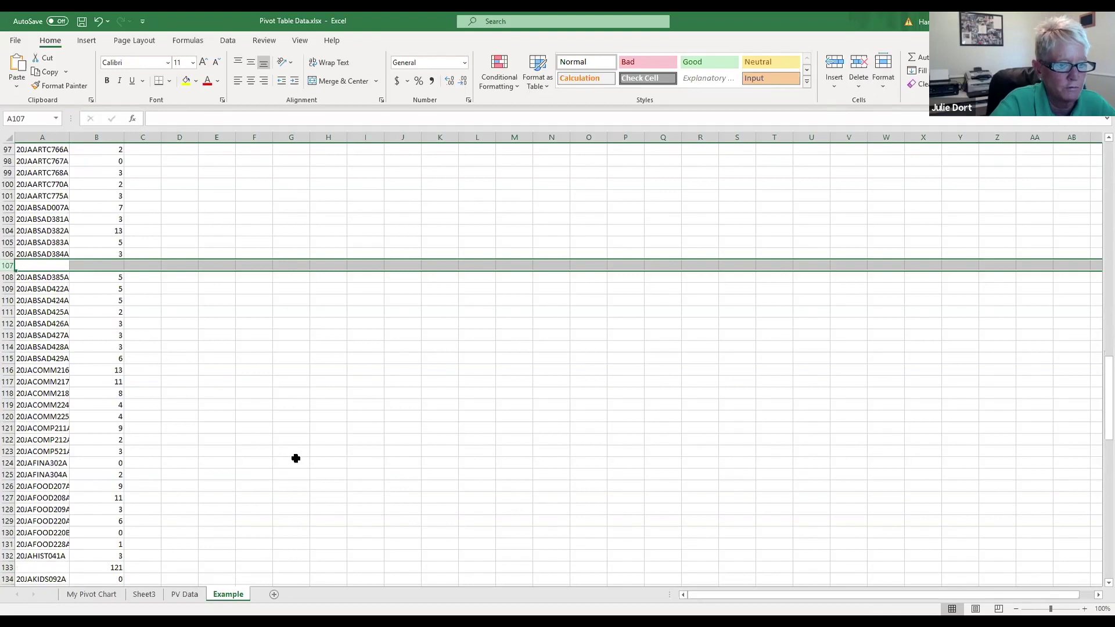
Step: Select the 121, 18 and 46 subtotal rows plus rows 168 and 175 together
scroll(295, 458, down, 2)
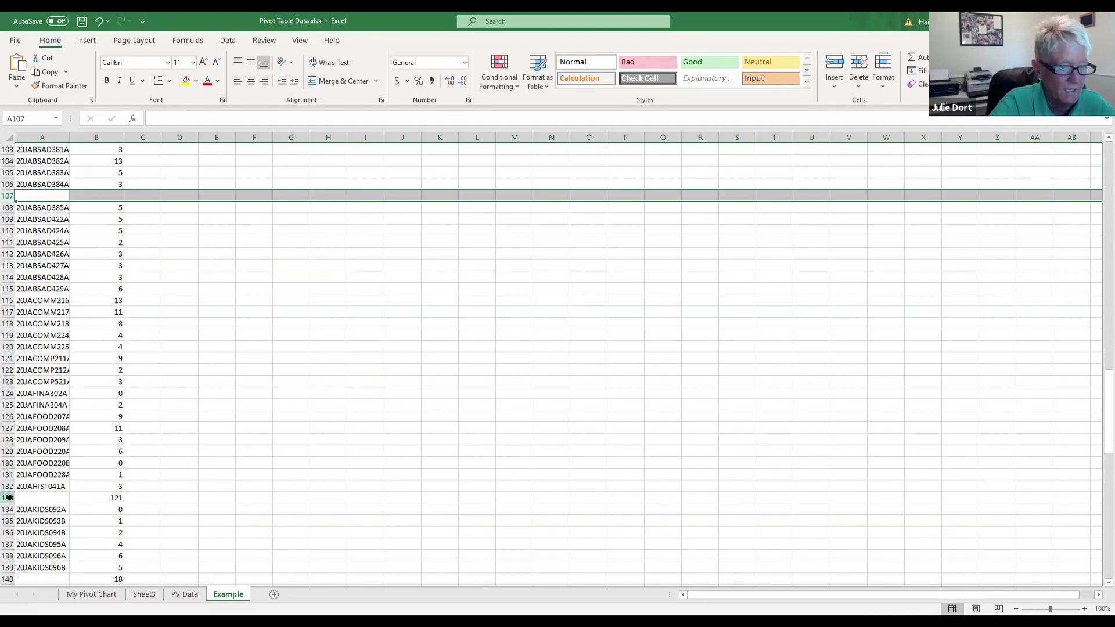
ctrl+click(9, 497)
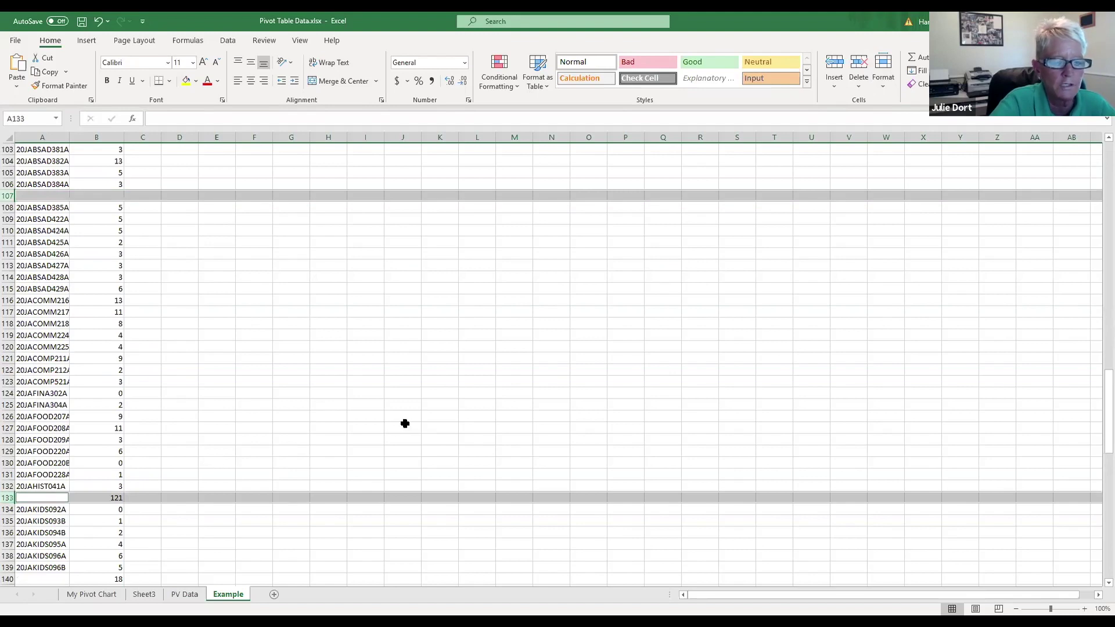
scroll(405, 423, down, 1)
scroll(405, 423, down, 3)
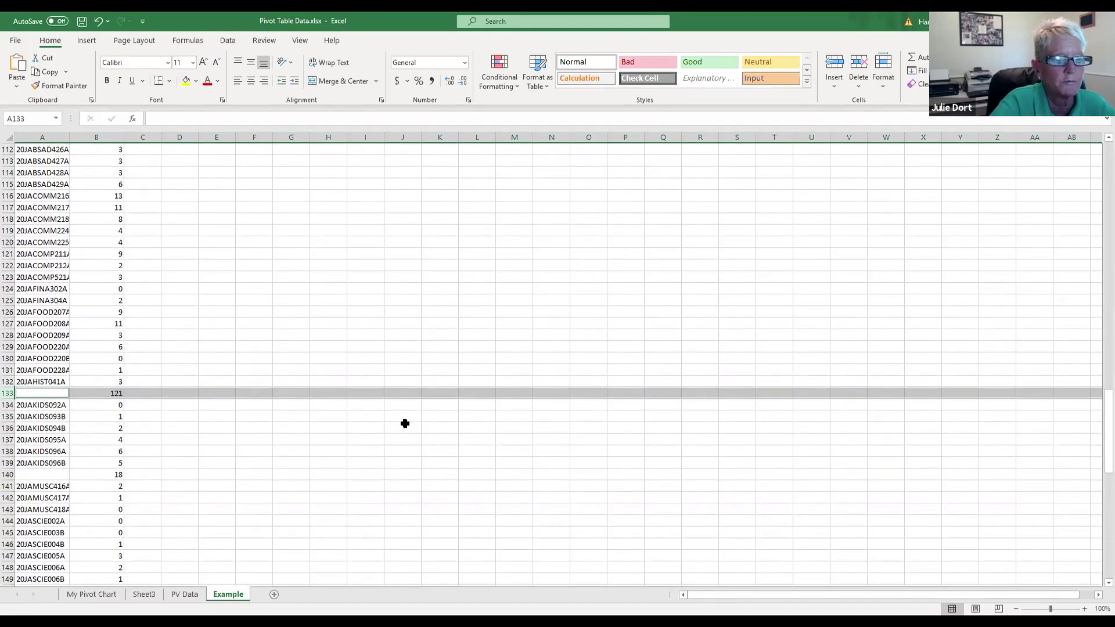
scroll(187, 460, down, 1)
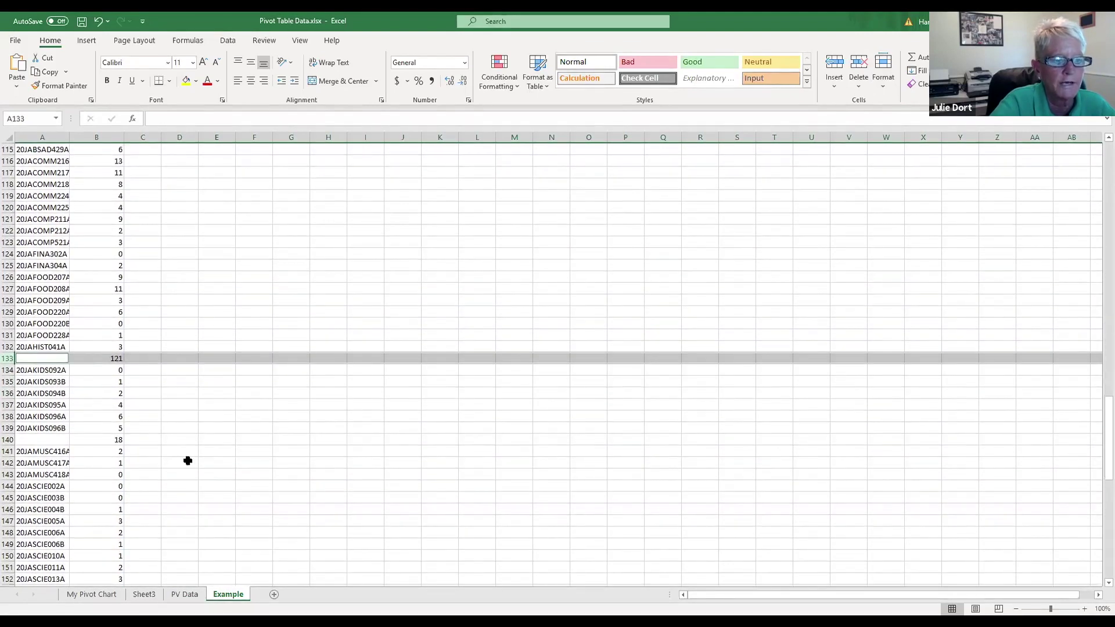
ctrl+click(9, 439)
scroll(456, 389, down, 7)
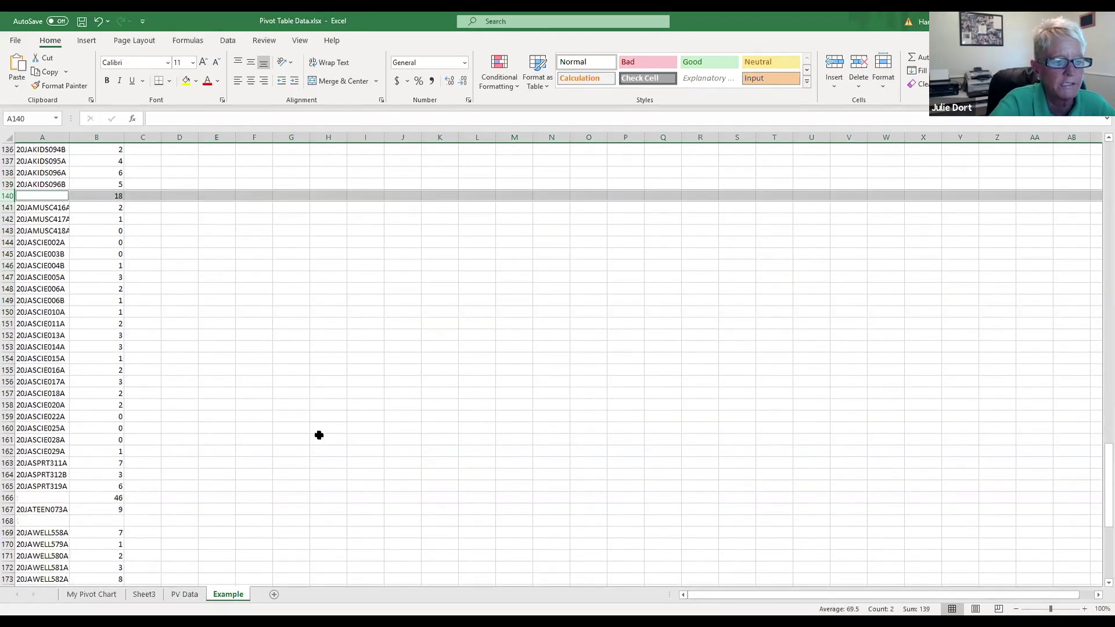
ctrl+click(8, 498)
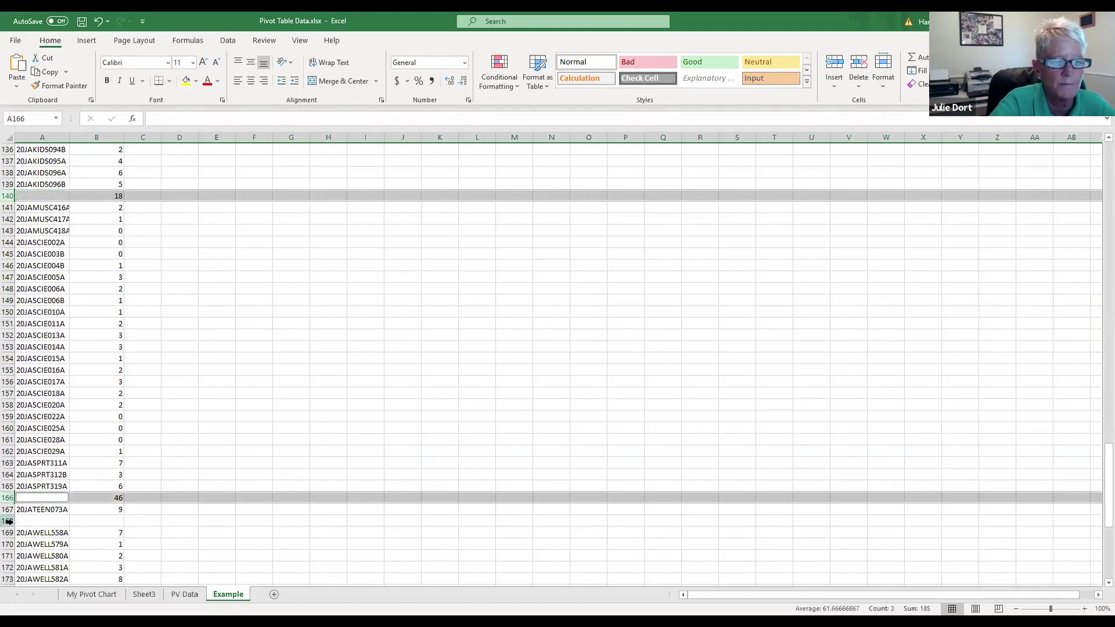
ctrl+click(8, 521)
scroll(464, 445, down, 3)
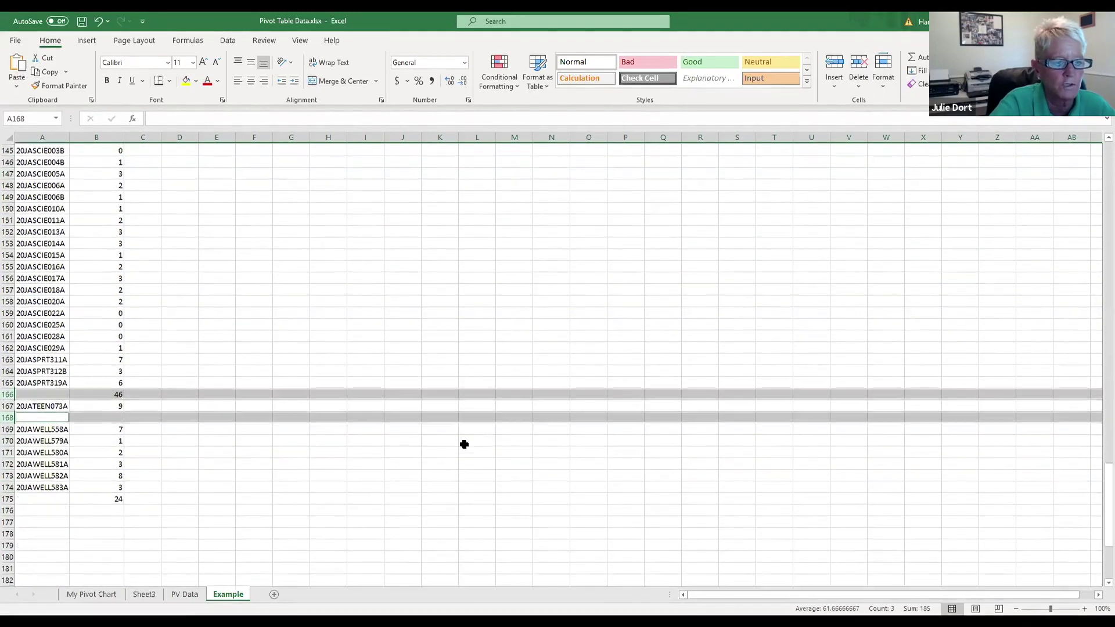
ctrl+click(8, 498)
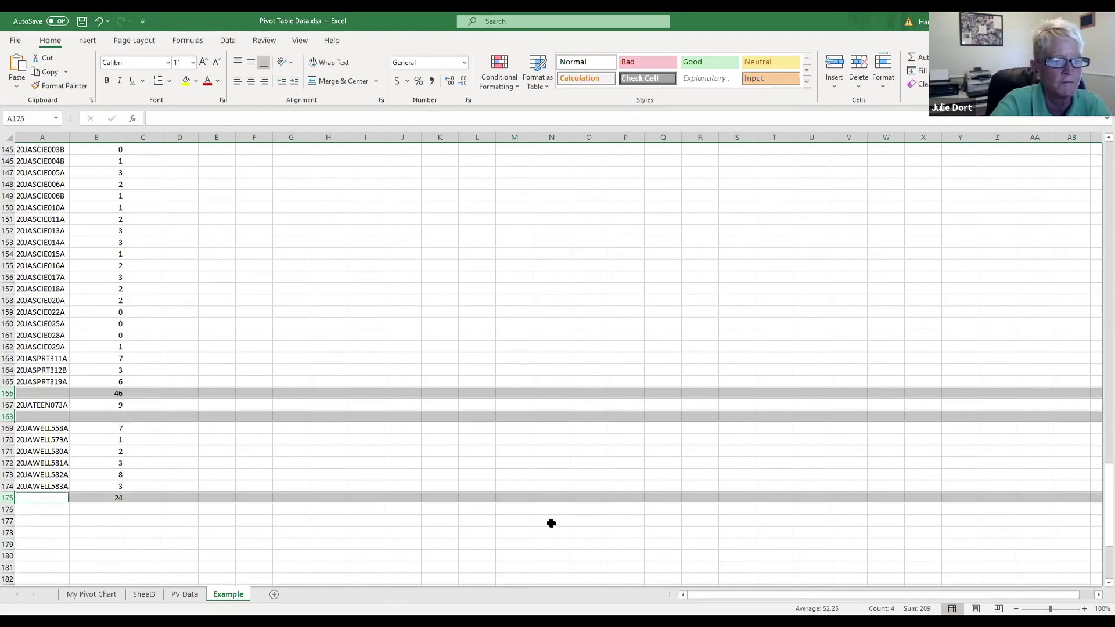
Step: Delete the selected blank and subtotal rows, leaving the list ending at row 169
scroll(551, 524, up, 1)
scroll(555, 523, up, 9)
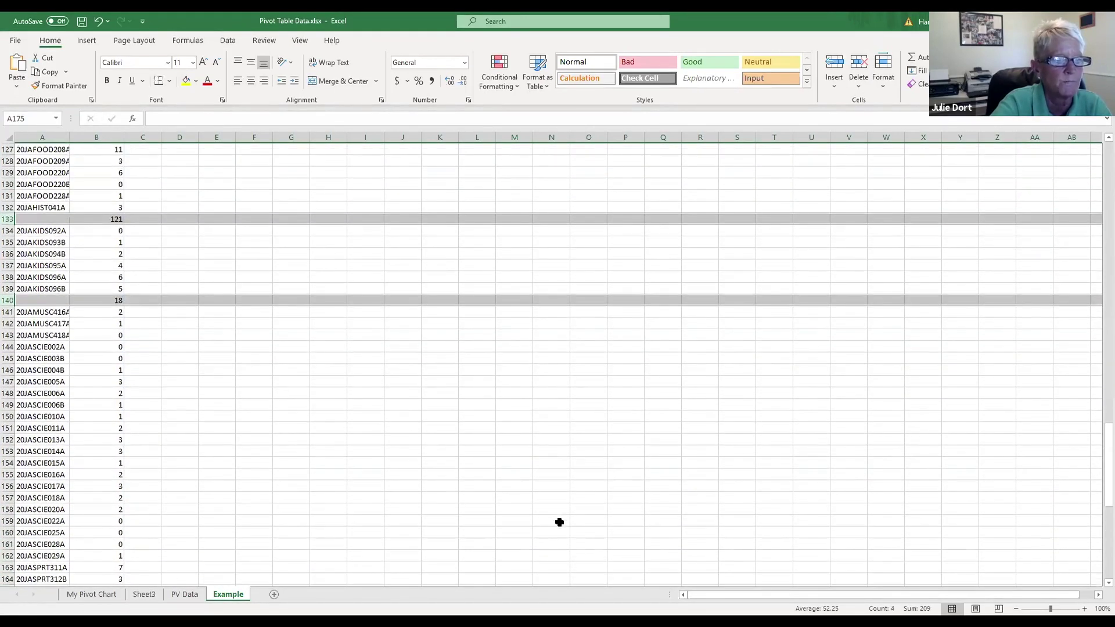
scroll(560, 521, up, 7)
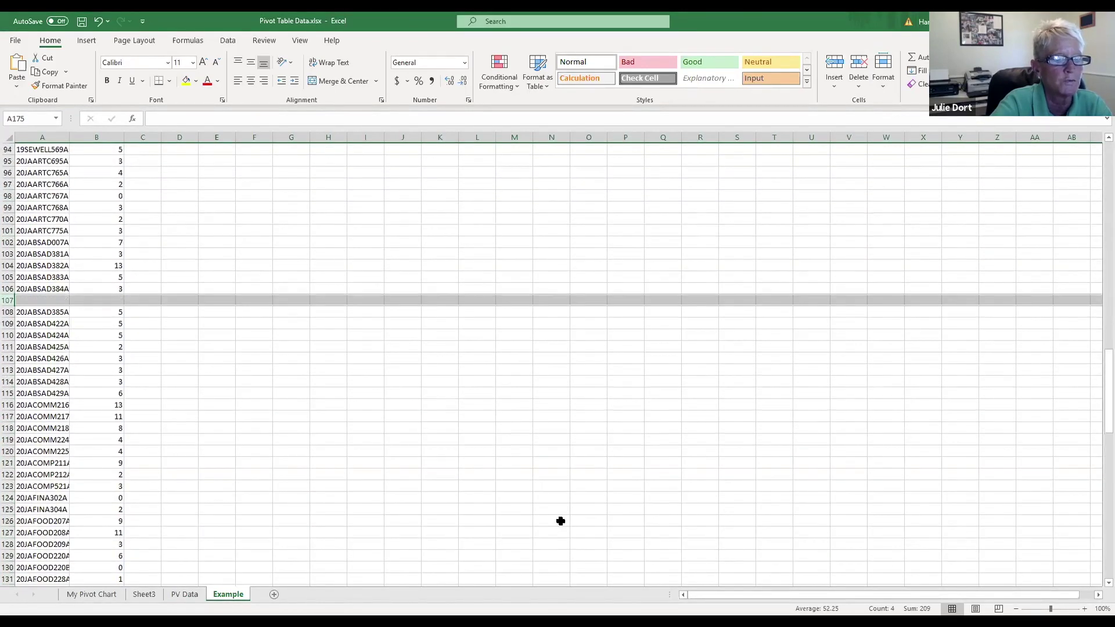
scroll(561, 521, up, 20)
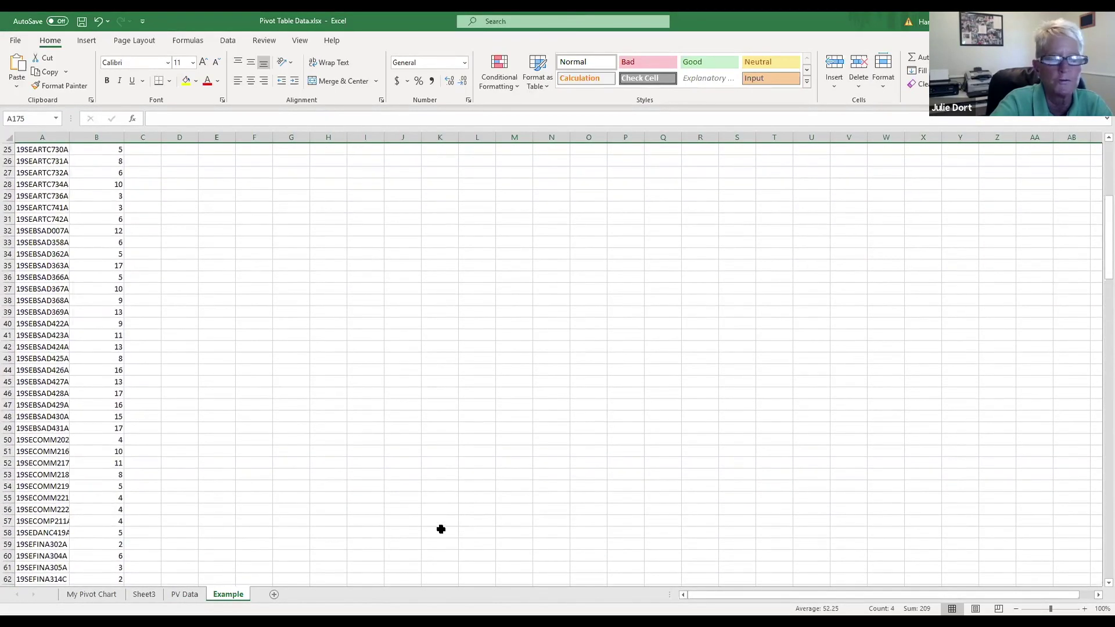
scroll(884, 346, down, 20)
scroll(903, 336, down, 7)
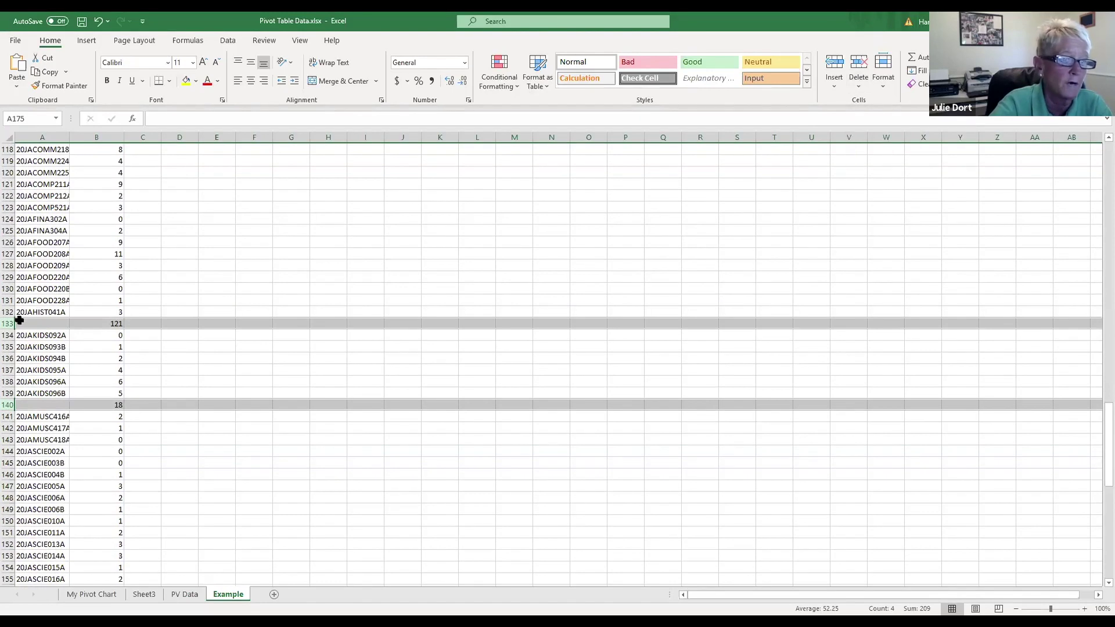
click(859, 62)
click(238, 324)
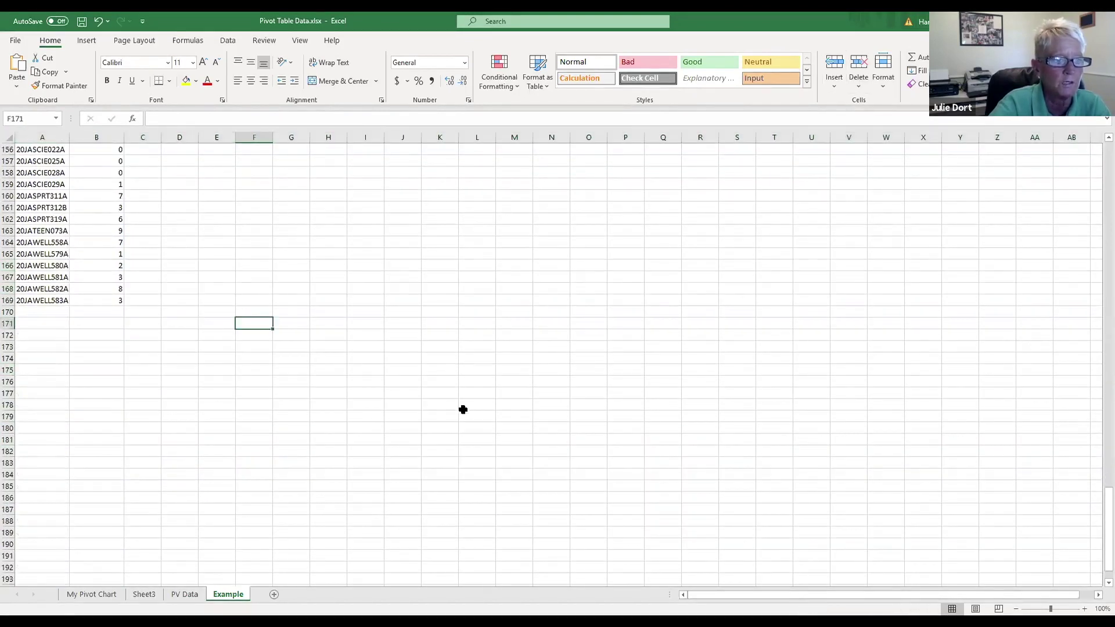
scroll(468, 401, up, 19)
scroll(472, 394, up, 20)
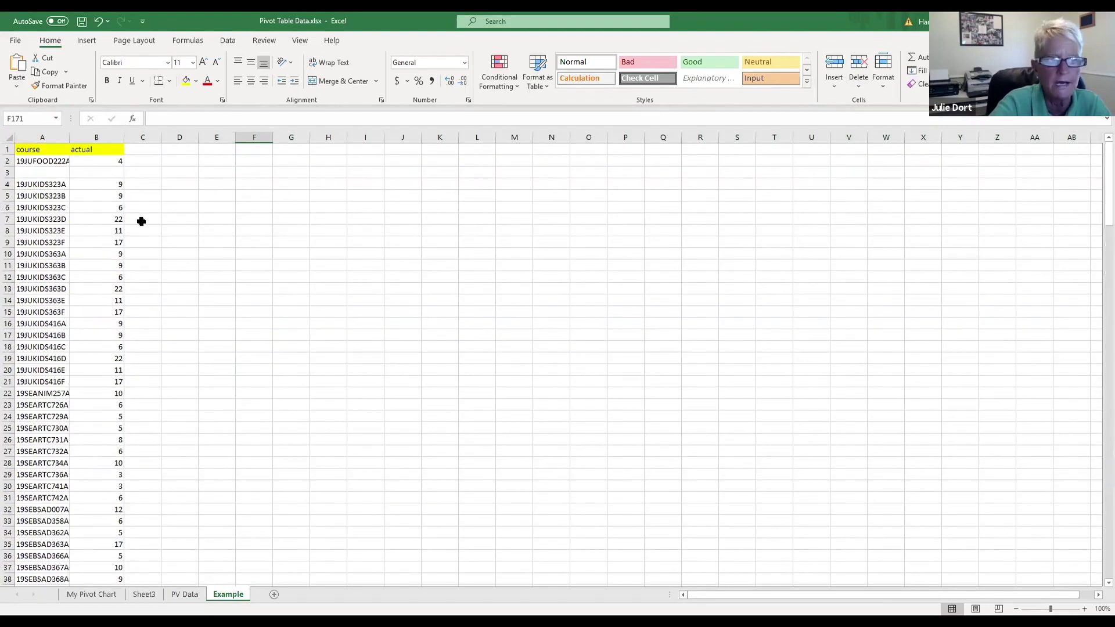
Step: Delete blank row 3 and auto-fit columns A and B to the course codes and values
click(11, 172)
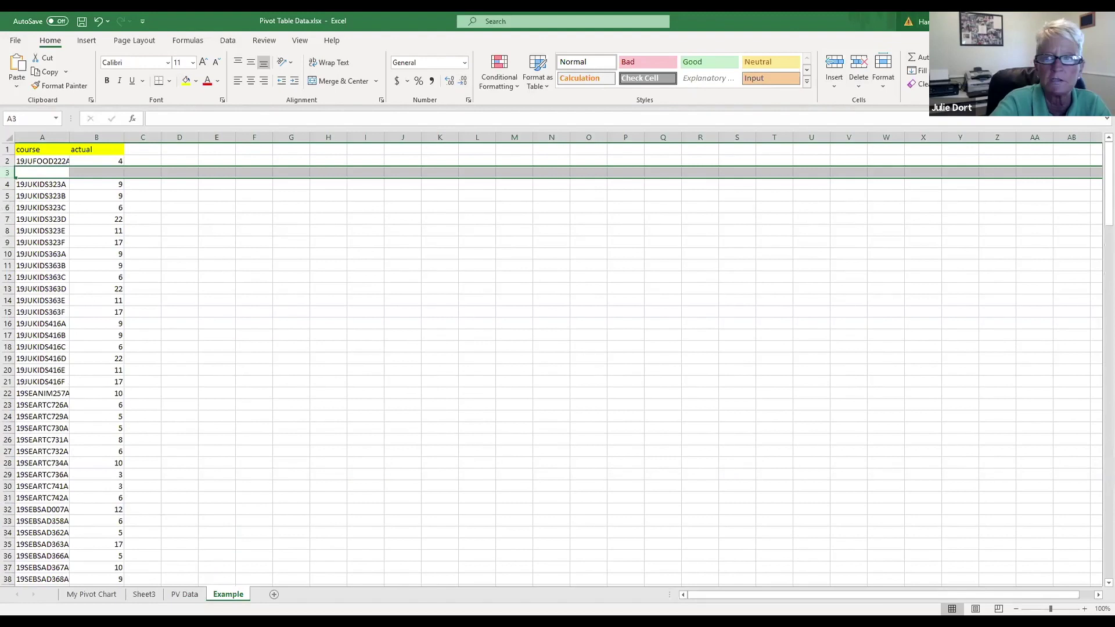
click(863, 64)
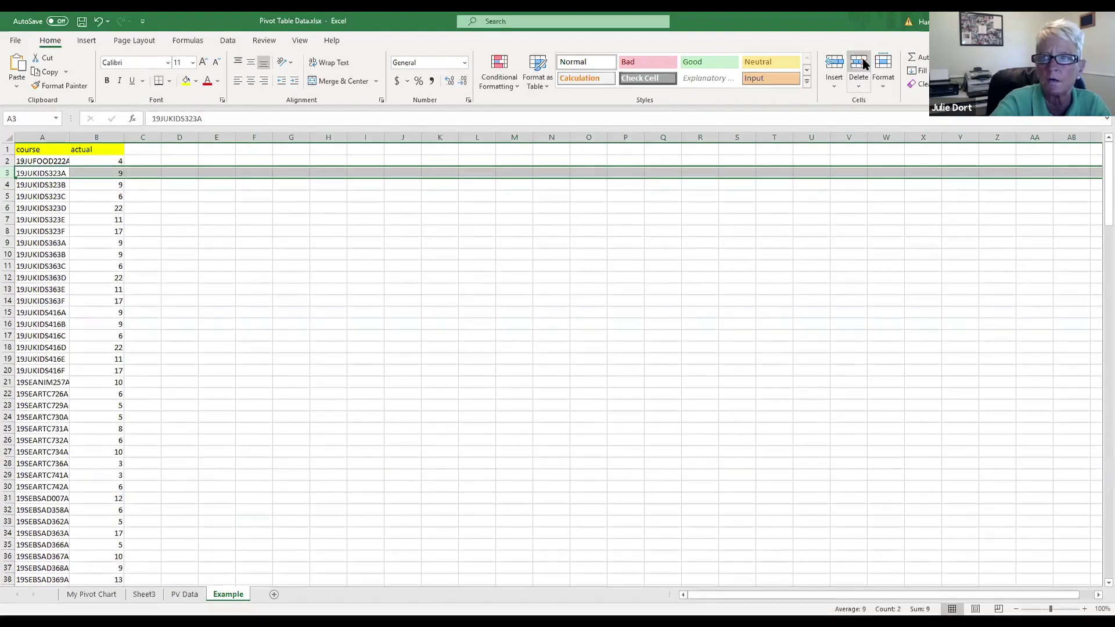
click(352, 216)
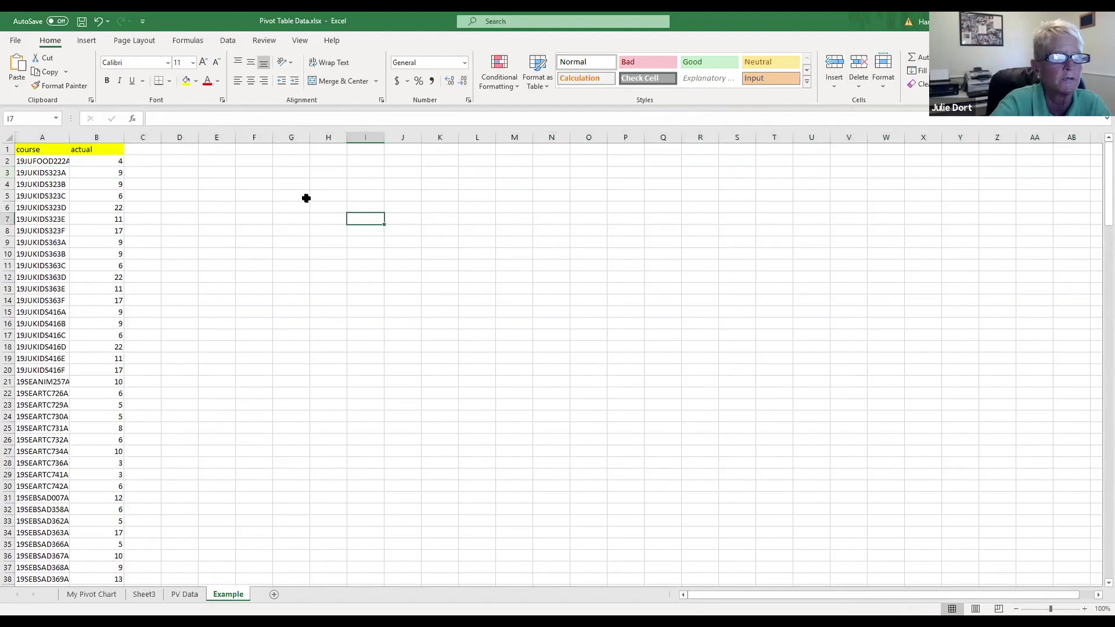
double_click(68, 131)
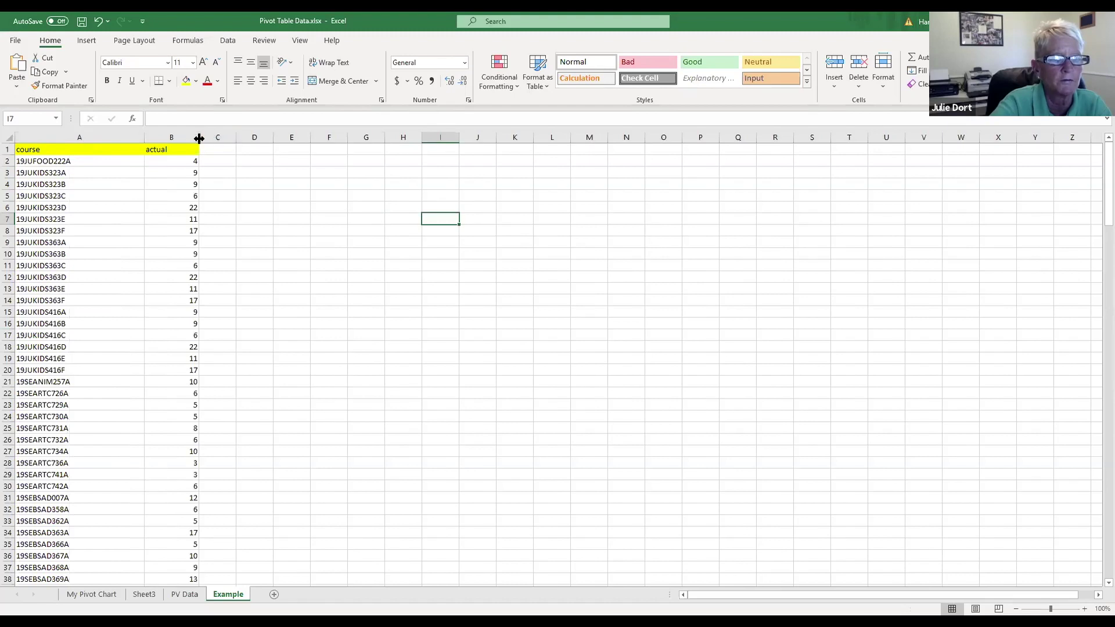
double_click(199, 138)
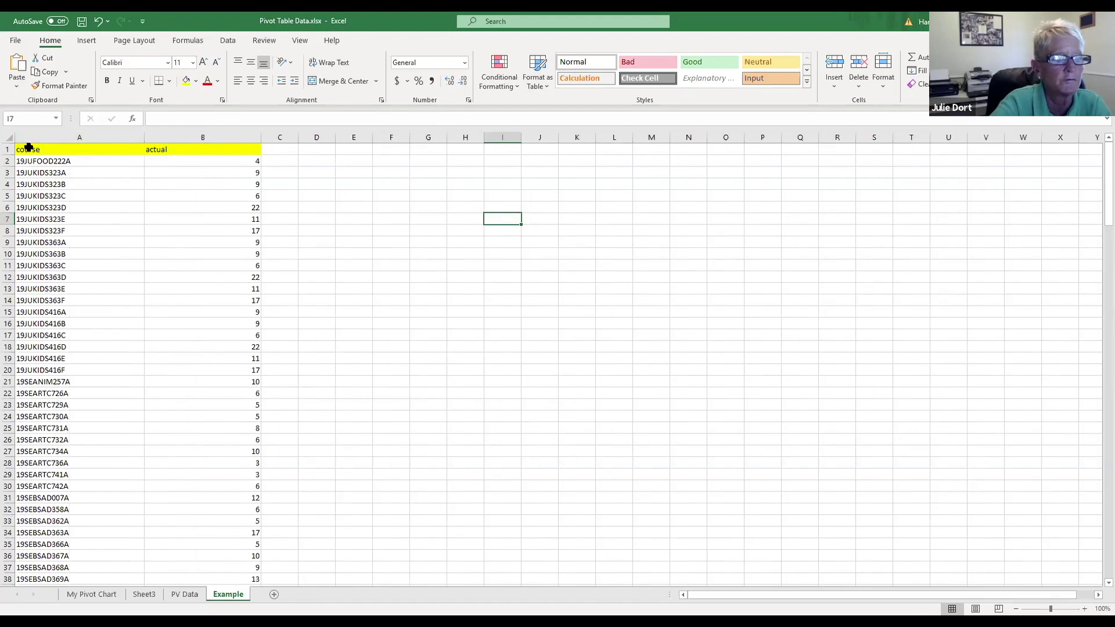
Step: Select the whole Example sheet and raise its font size to 16 point
key(ctrl+a)
click(203, 62)
click(202, 62)
click(202, 62)
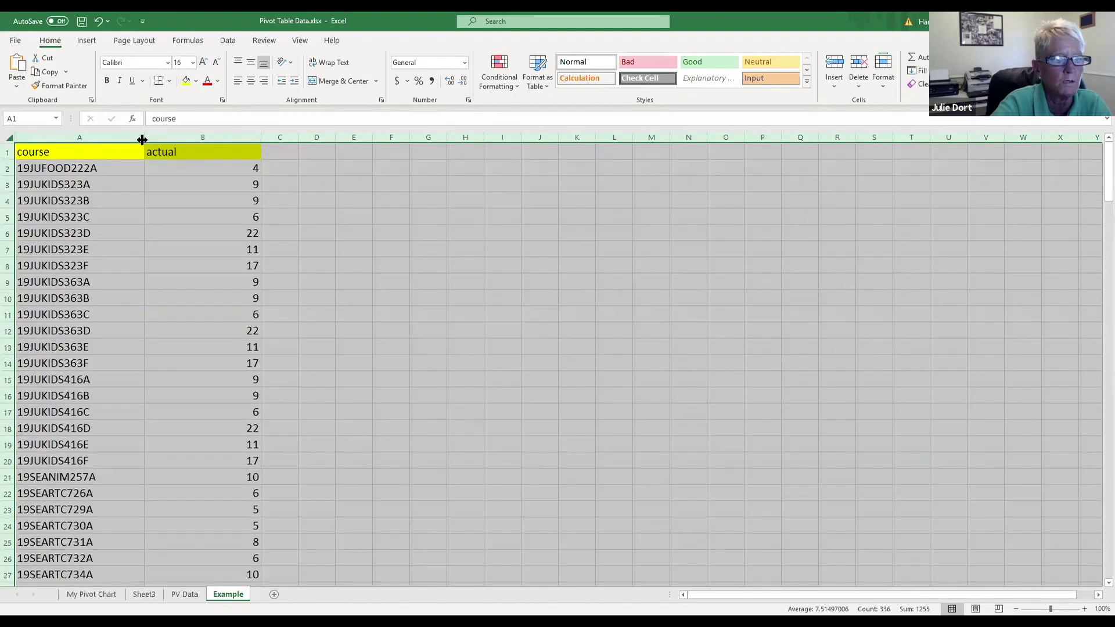
click(52, 168)
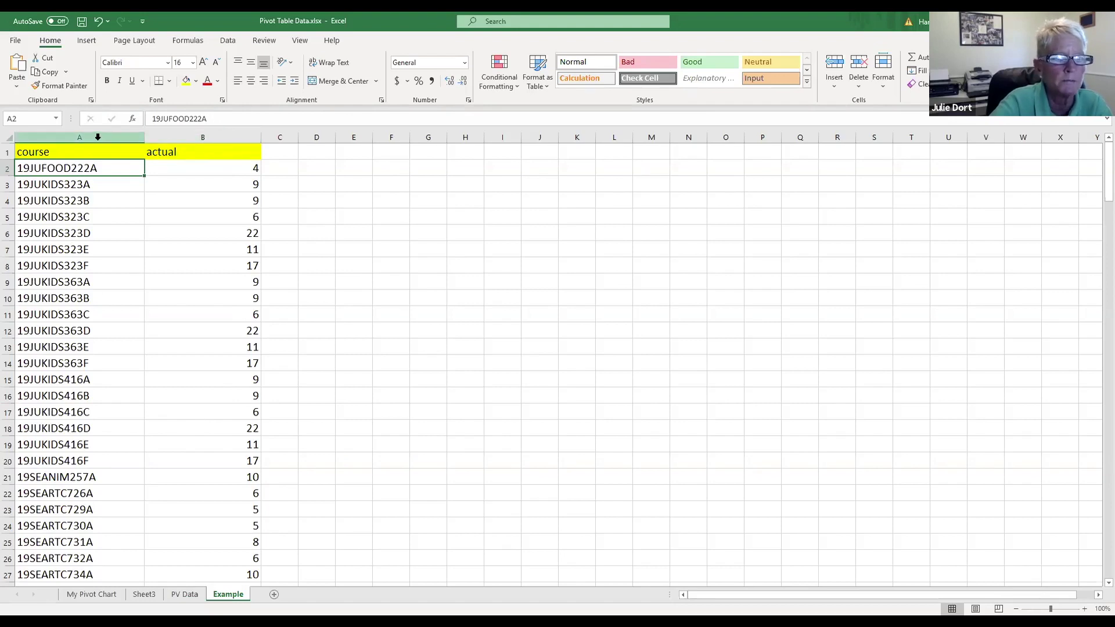
Step: Insert an empty column B before actual, then select course column A for Text to Columns
click(220, 135)
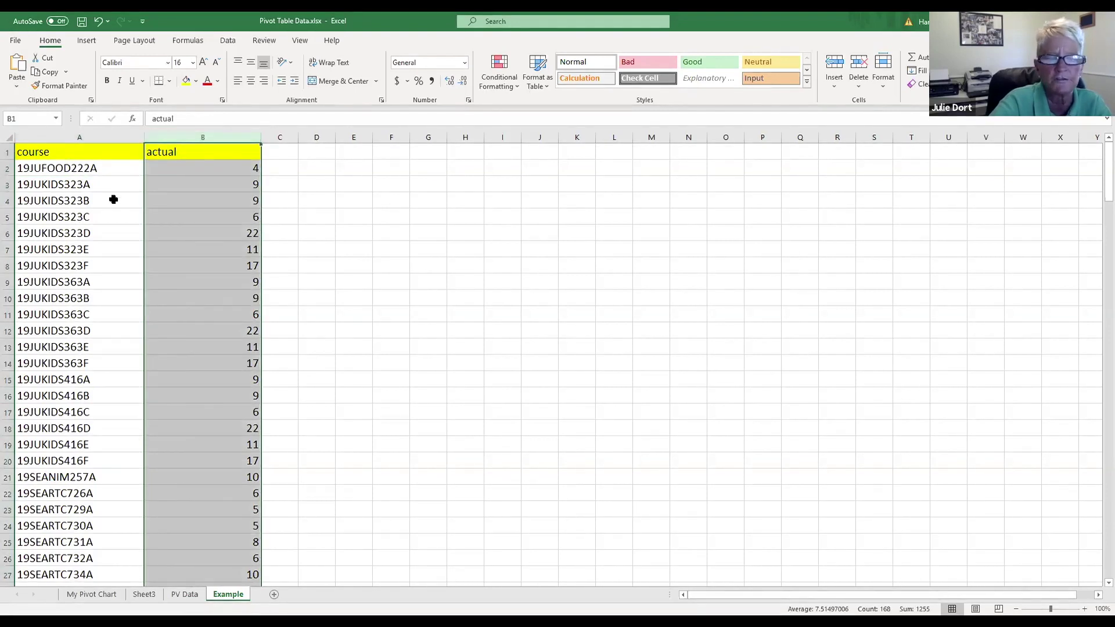
click(832, 64)
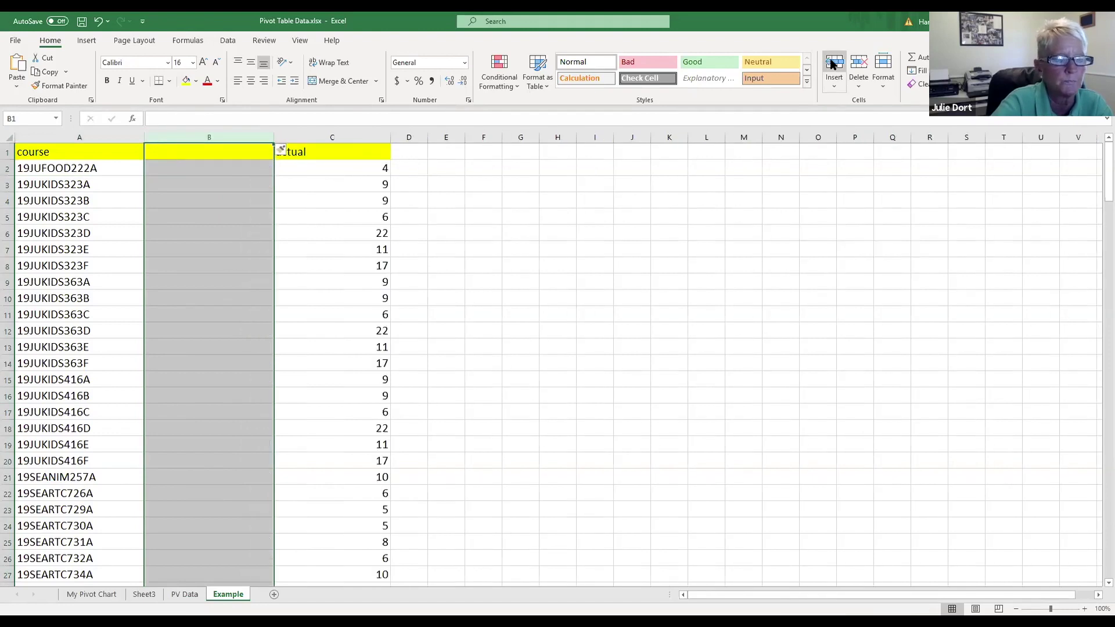
click(120, 136)
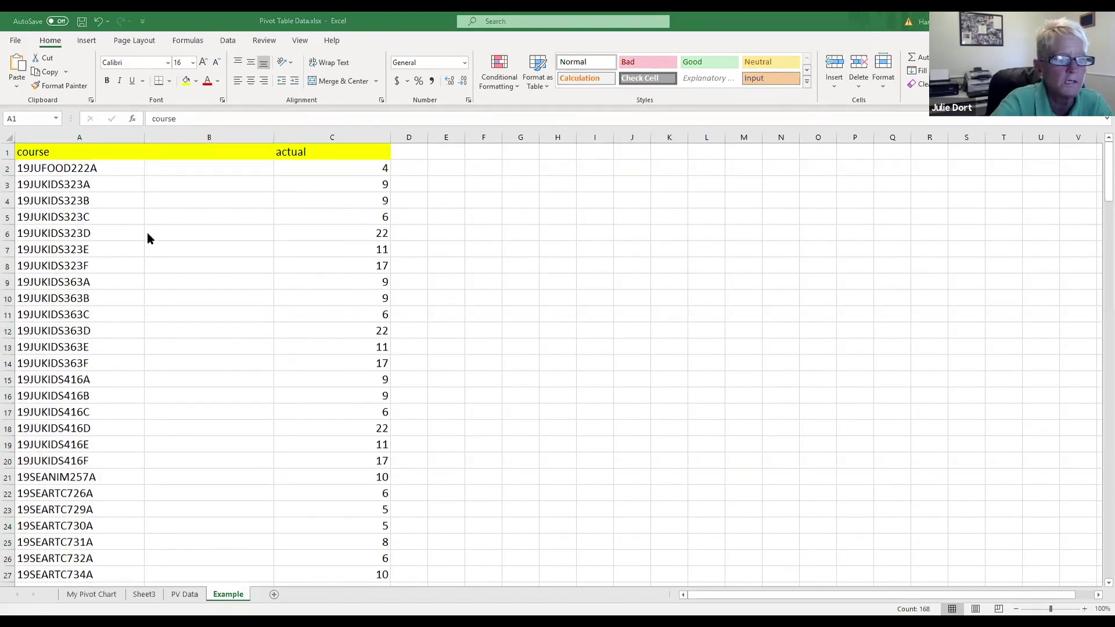
click(94, 134)
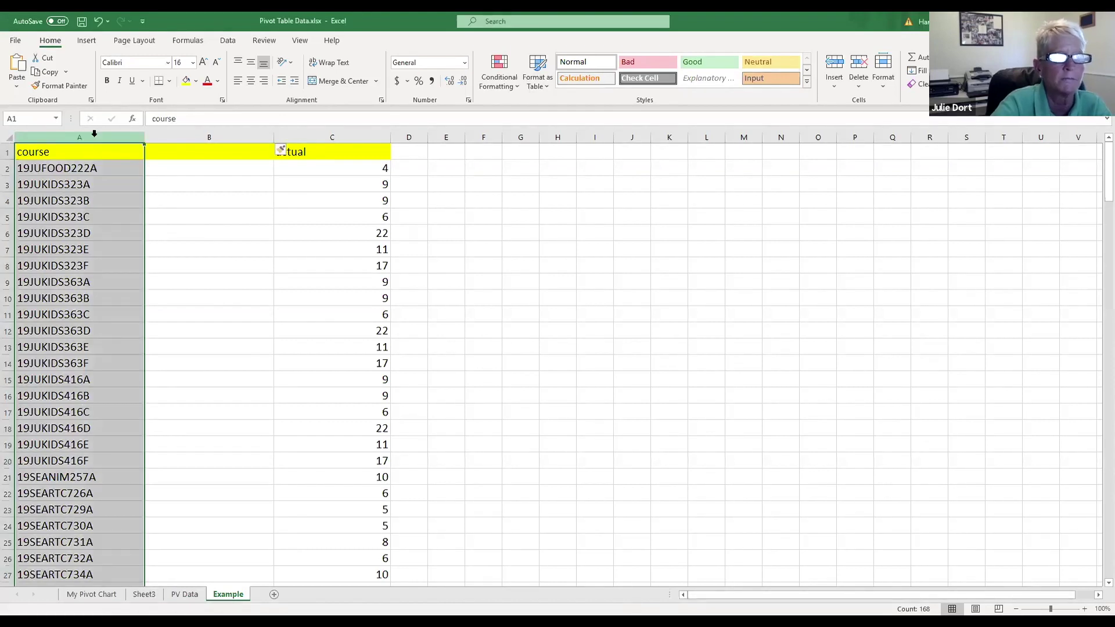
click(85, 44)
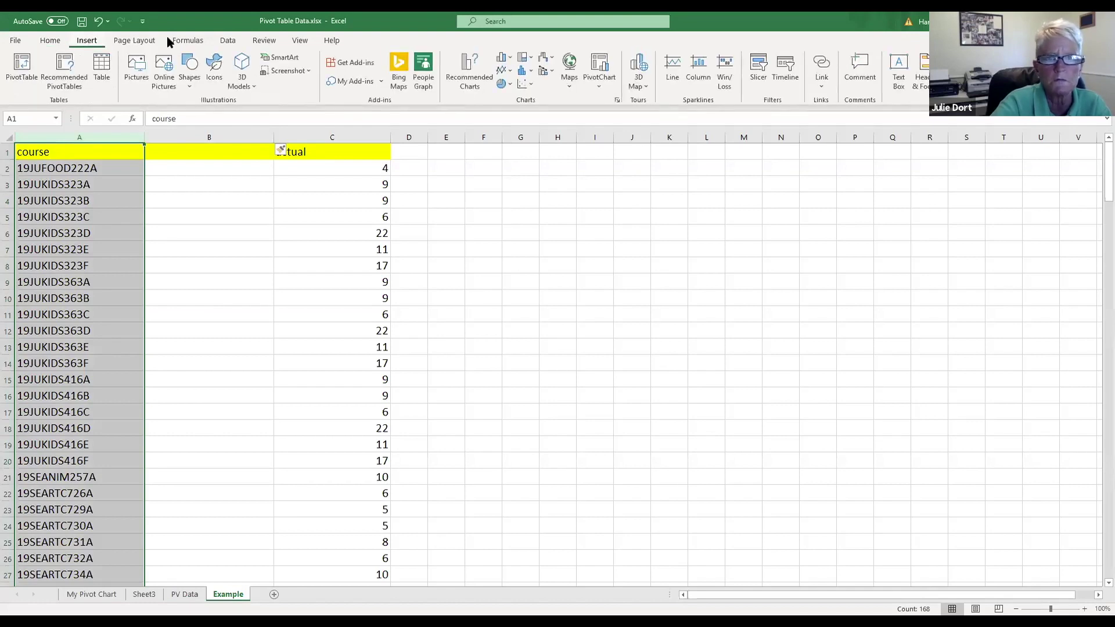
click(233, 45)
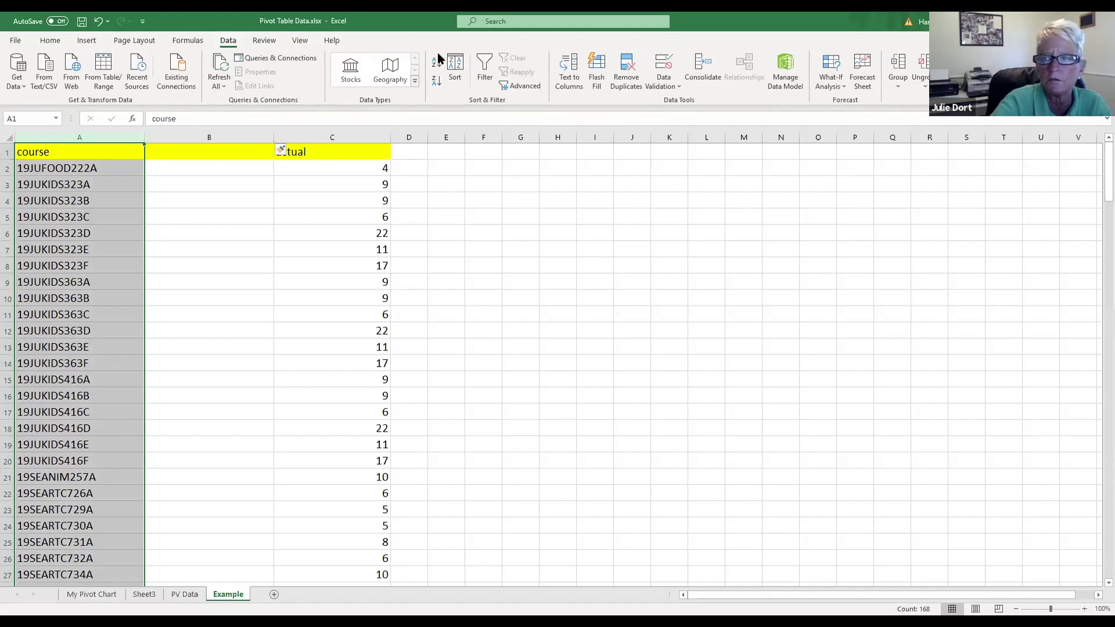
click(570, 77)
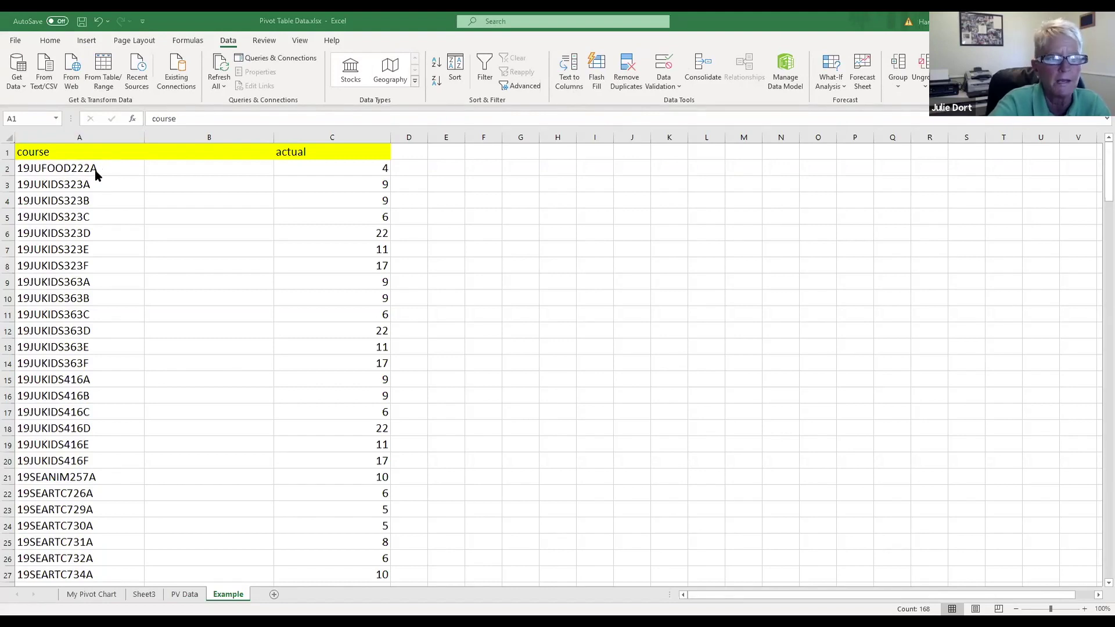
Step: Widen column G and enter a sample person's name, last name then first name, in G1
click(518, 170)
drag(537, 135, 586, 137)
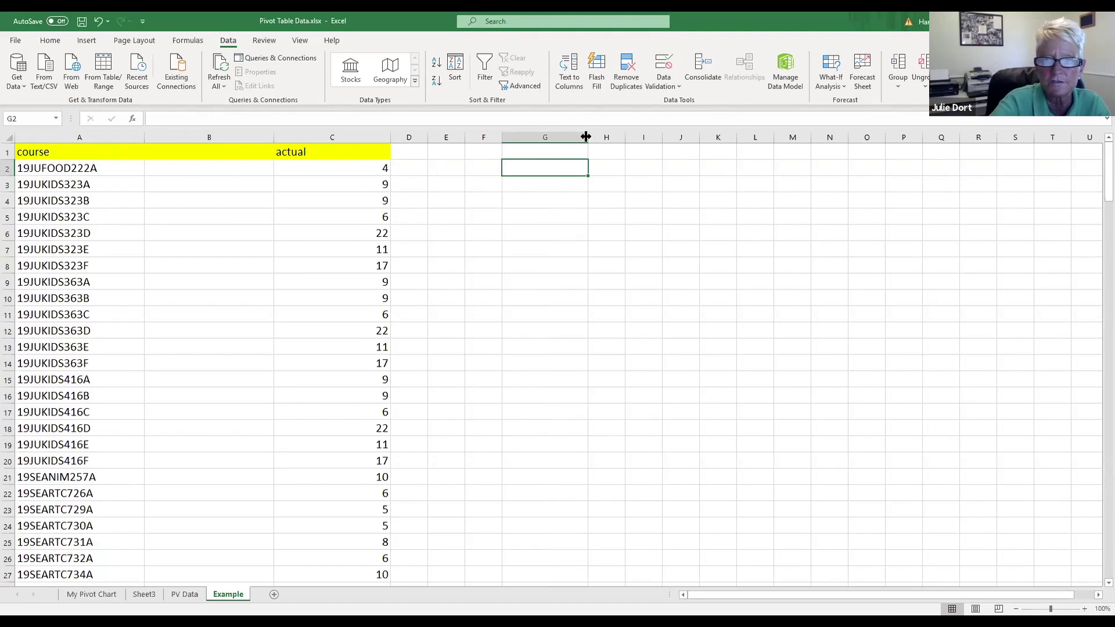
key(alt+Tab)
click(540, 146)
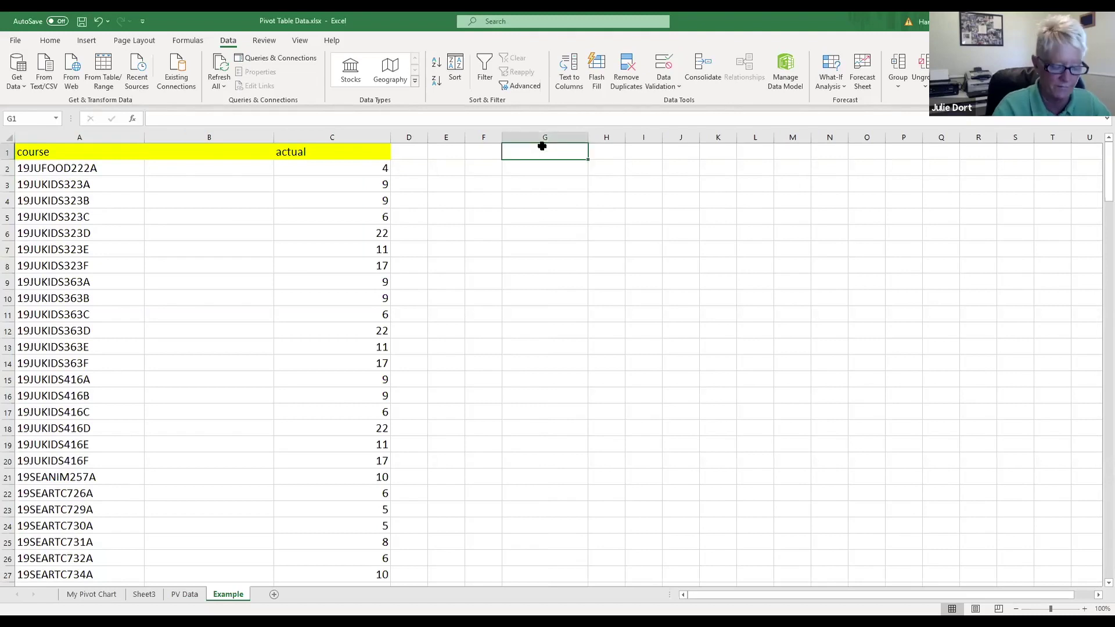
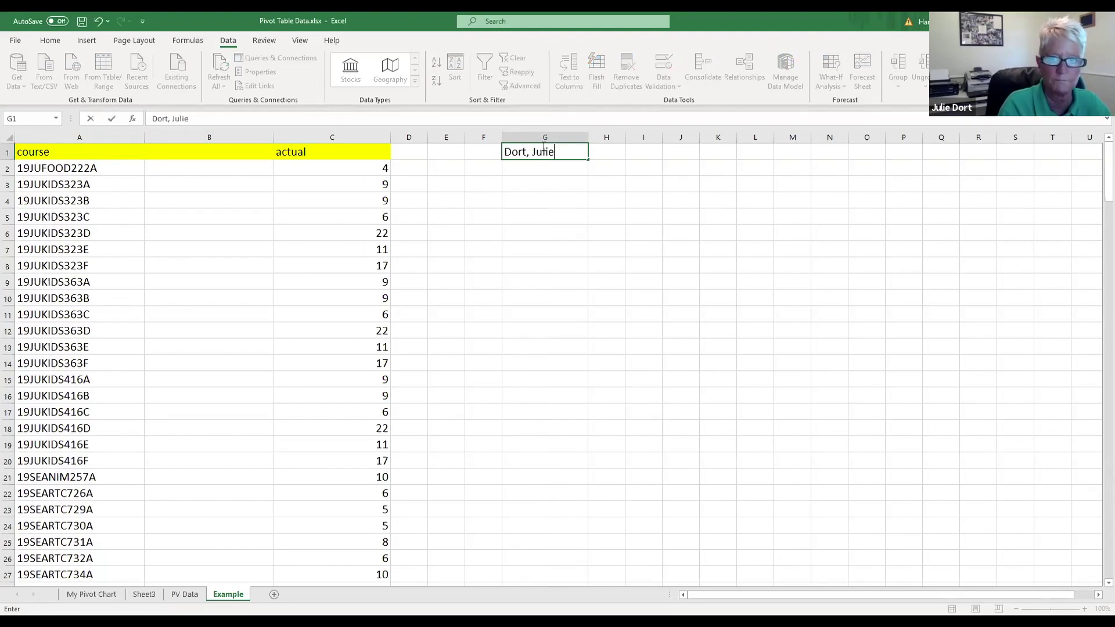
click(569, 185)
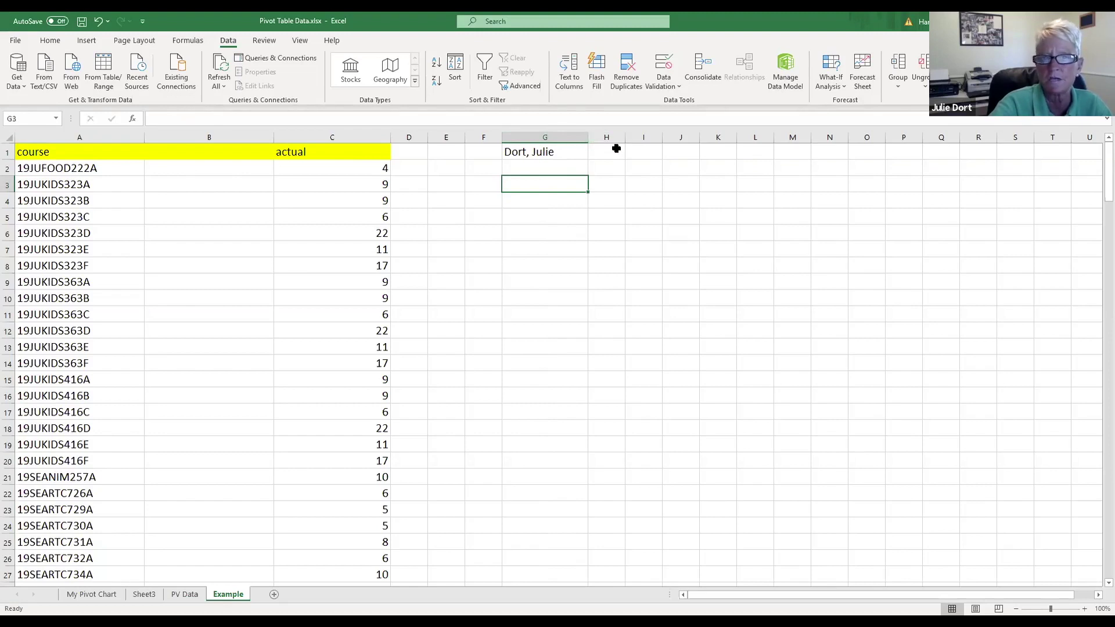
Step: Cut the first name out of G1 and paste it into H1
click(547, 154)
double_click(546, 153)
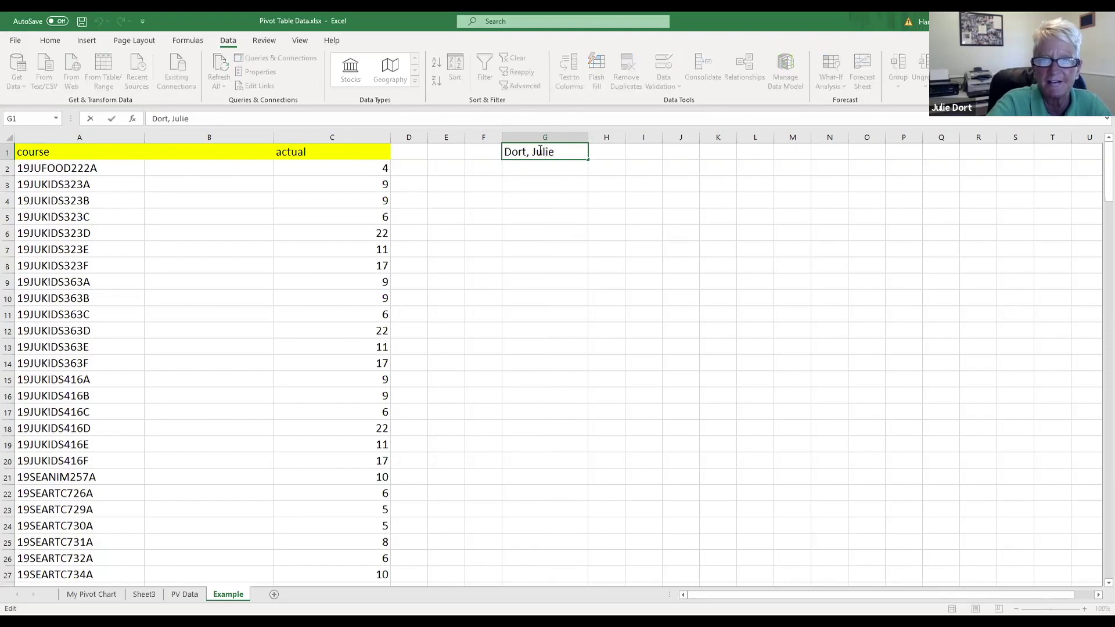
drag(553, 152, 560, 152)
key(ctrl+c)
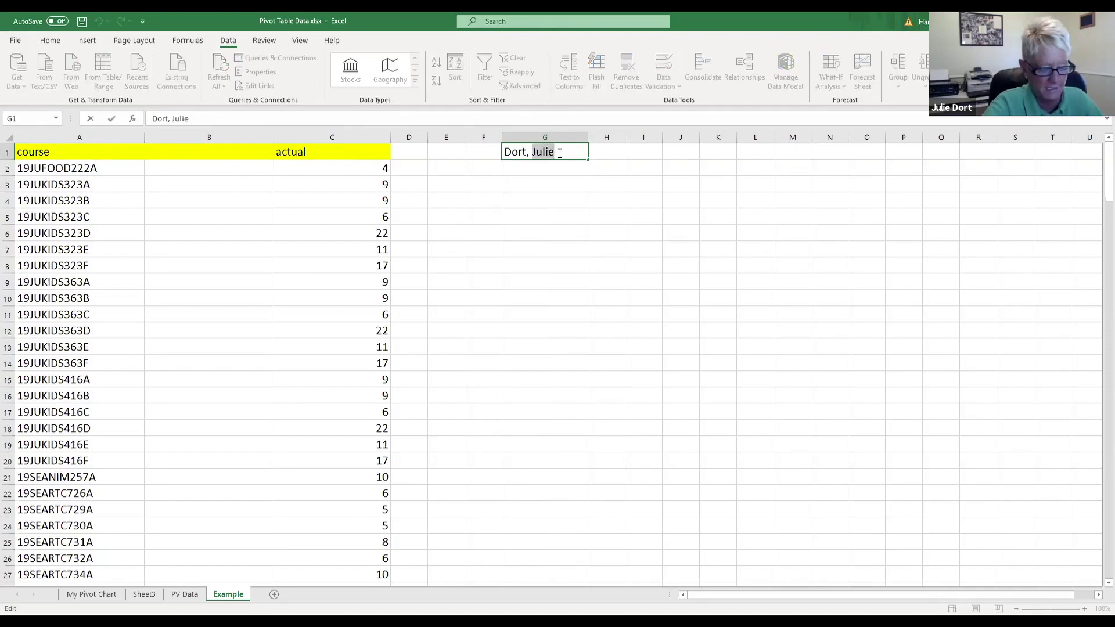
key(BackSpace)
click(606, 154)
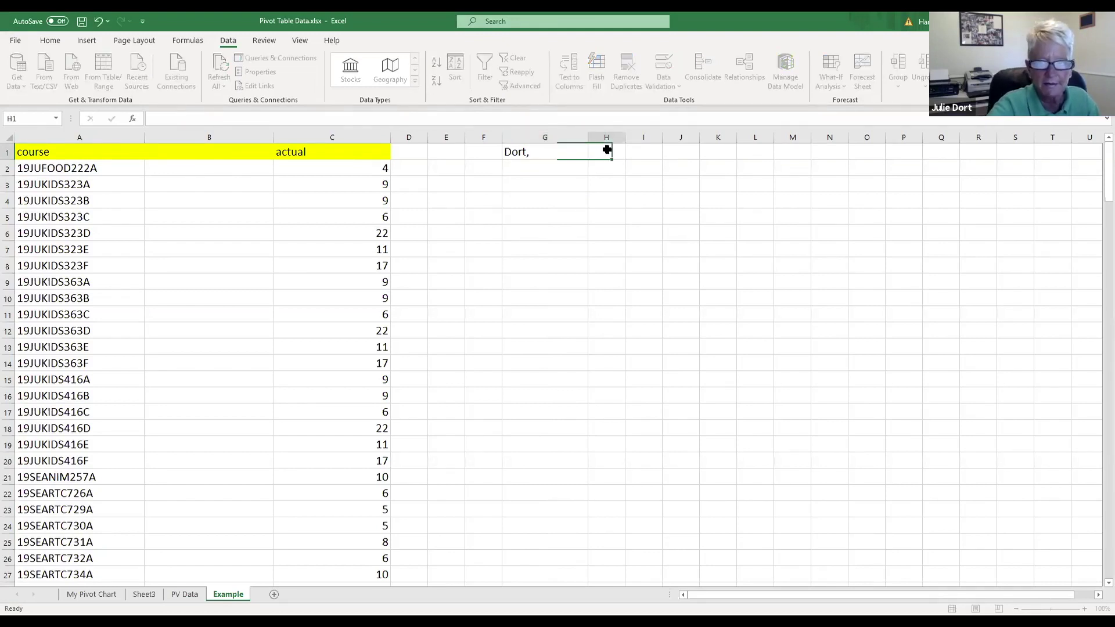
key(ctrl+v)
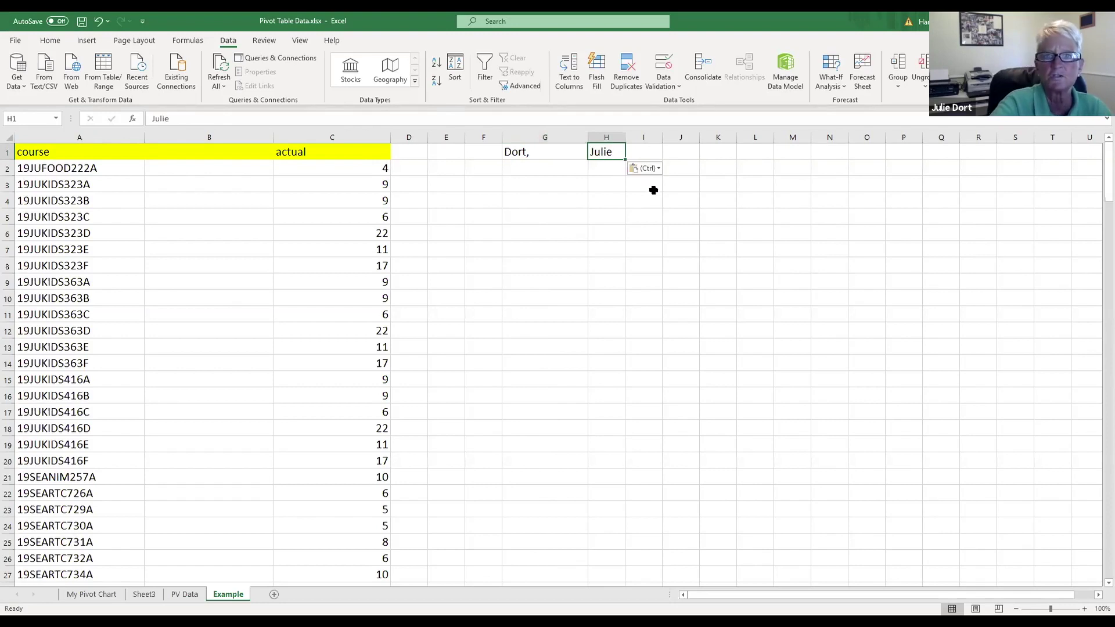
Step: Add a comma after the last name, clear H1, and restore the full name in G1
double_click(539, 152)
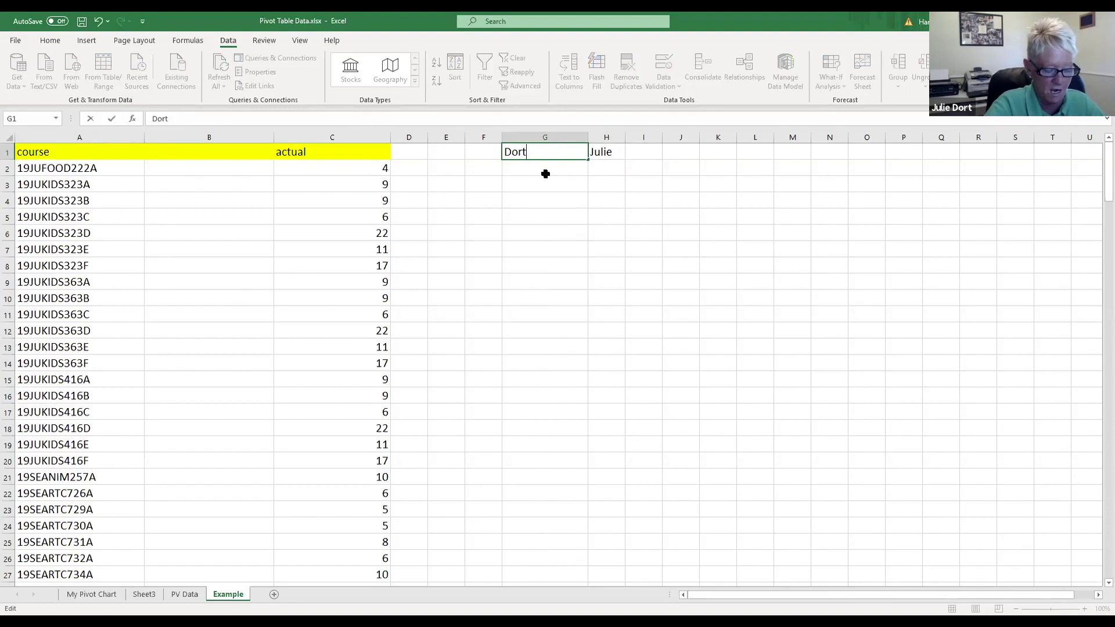
text(,)
key(BackSpace)
key(BackSpace)
text(,)
click(597, 152)
key(Delete)
click(552, 152)
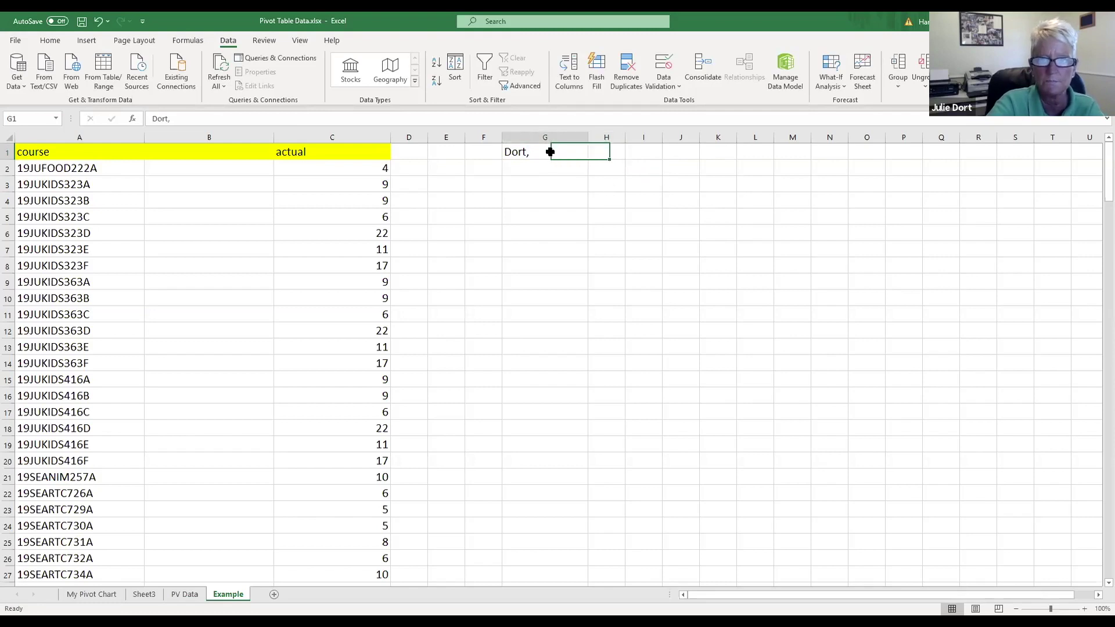
double_click(586, 154)
text(Julie)
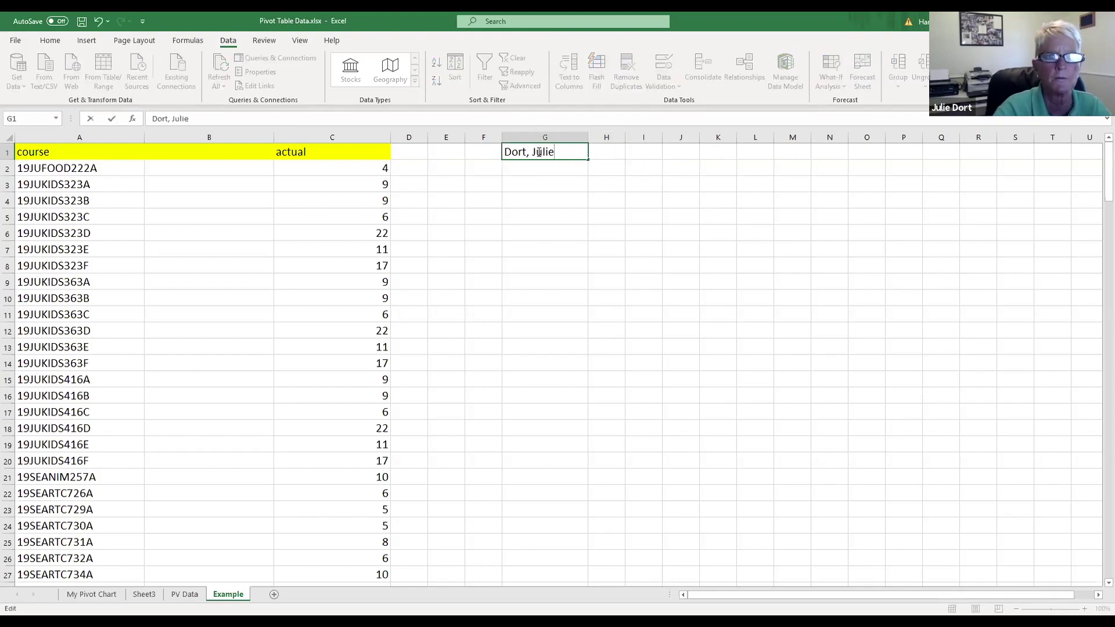
click(566, 179)
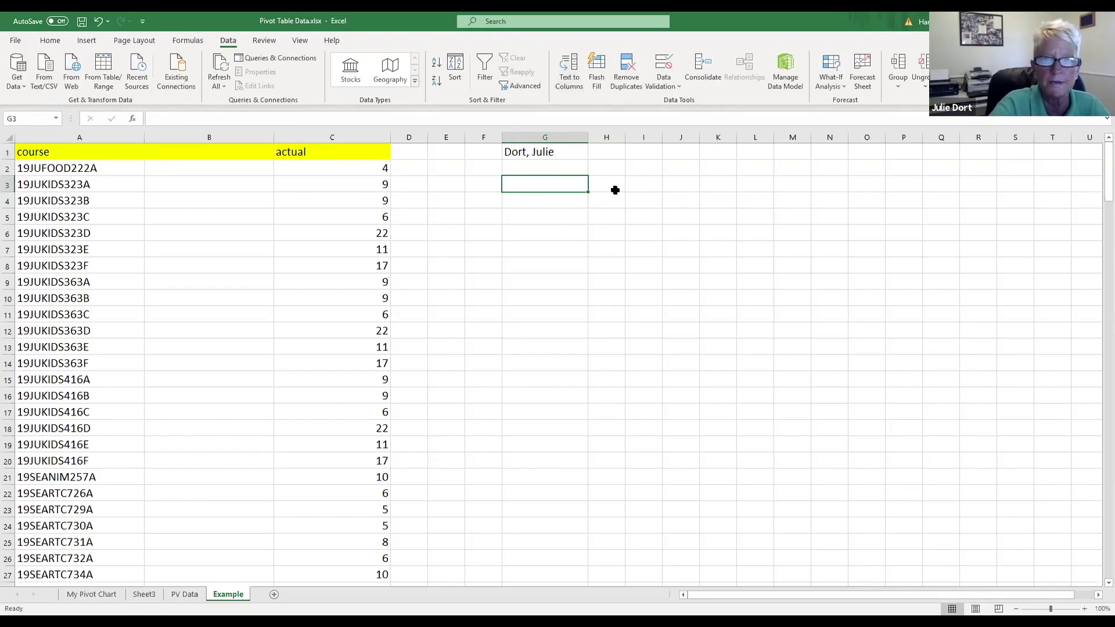
Step: Select column G and open the Convert Text to Columns Wizard
click(547, 132)
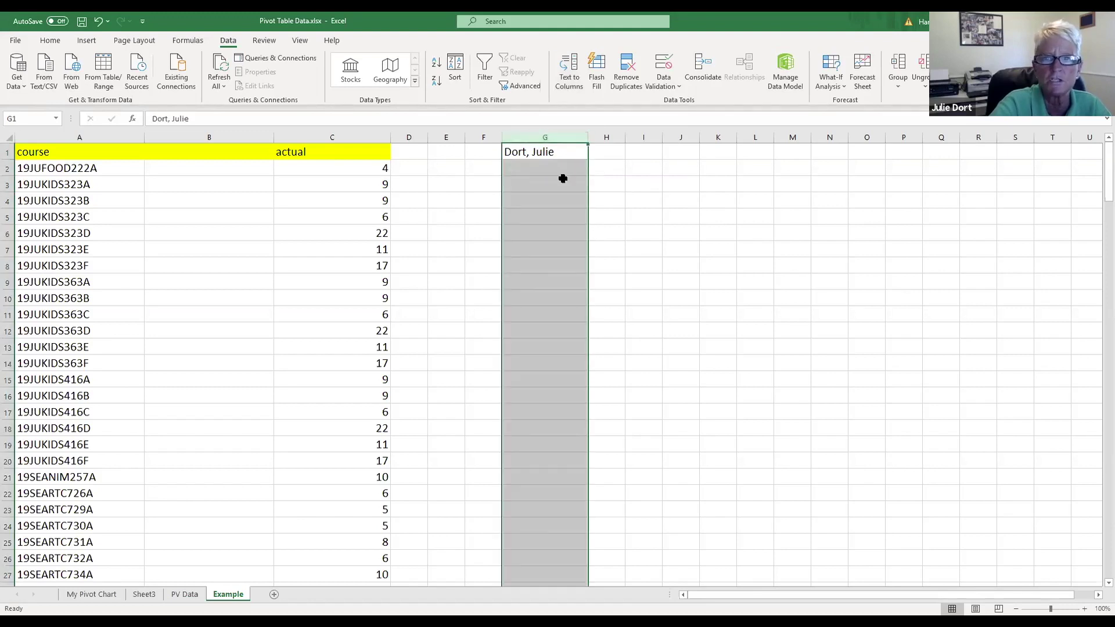
click(568, 64)
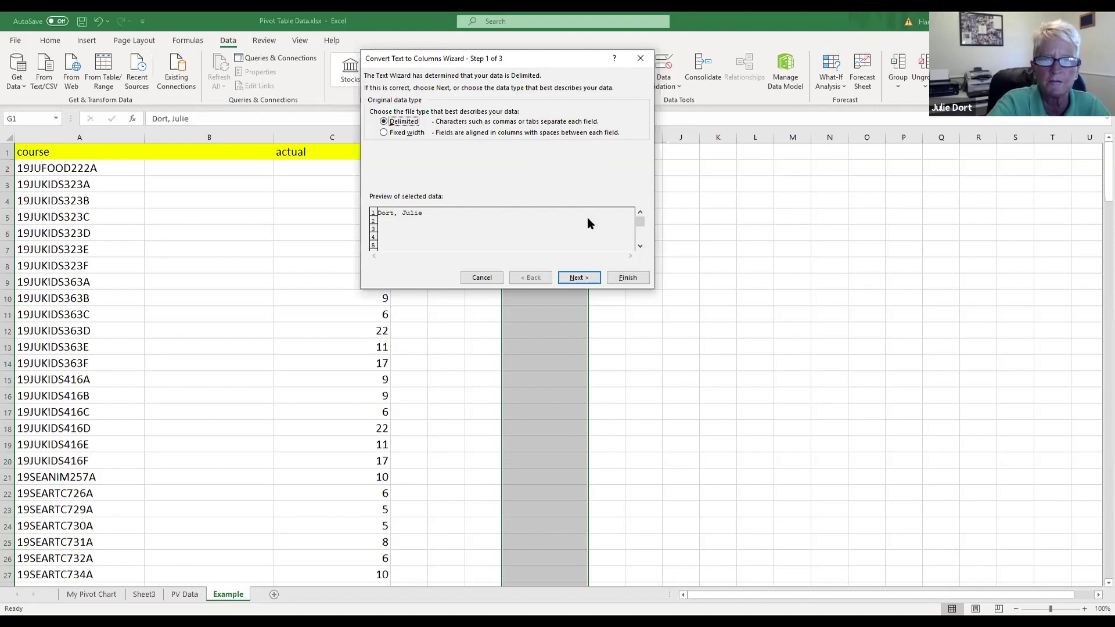
Step: Split the name entry using Comma as the only delimiter and finish the wizard
key(Return)
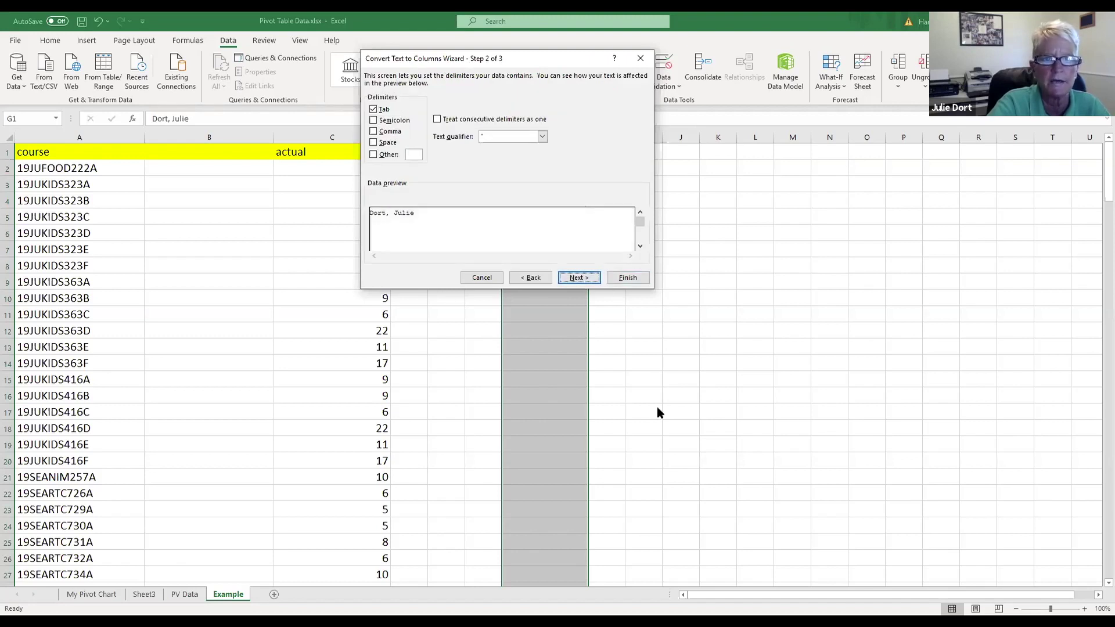
click(373, 120)
click(372, 131)
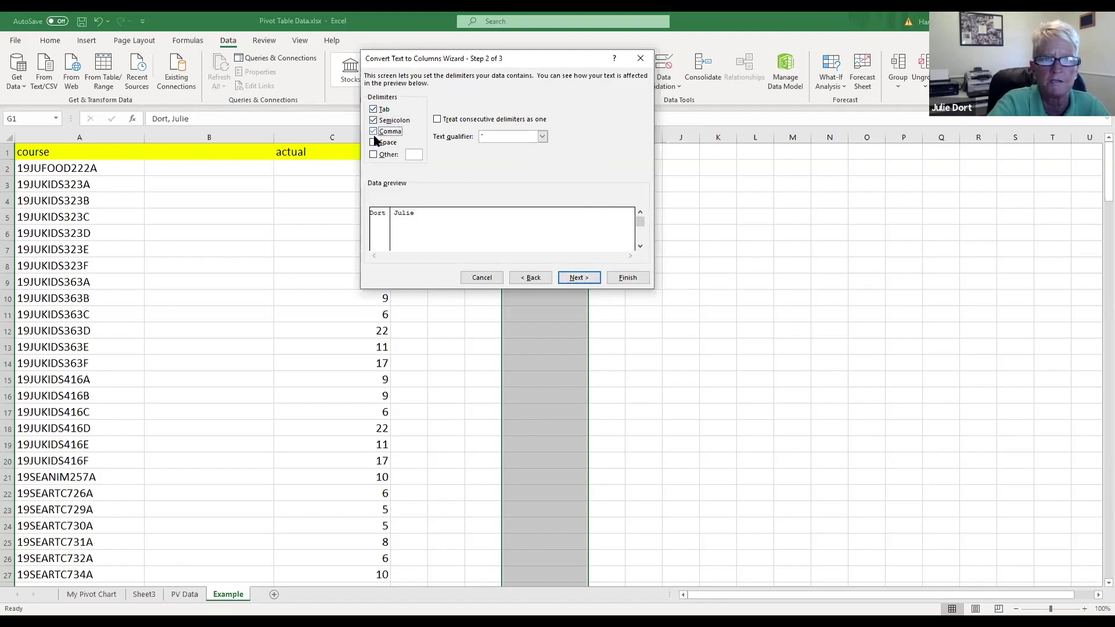
click(373, 143)
click(373, 142)
click(374, 121)
click(373, 109)
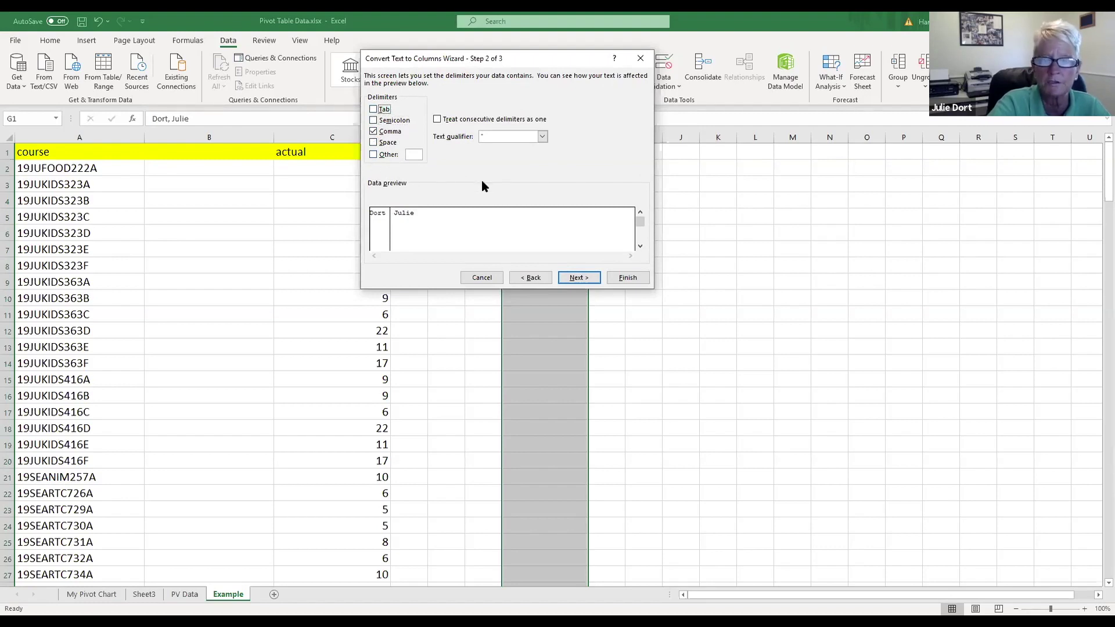
click(373, 155)
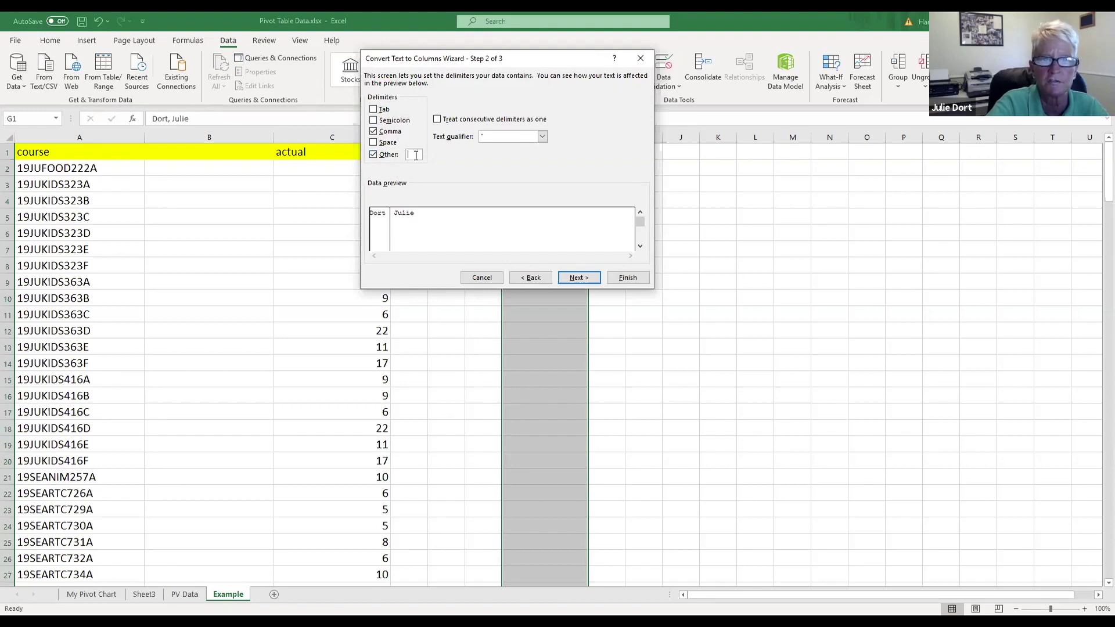
text(7)
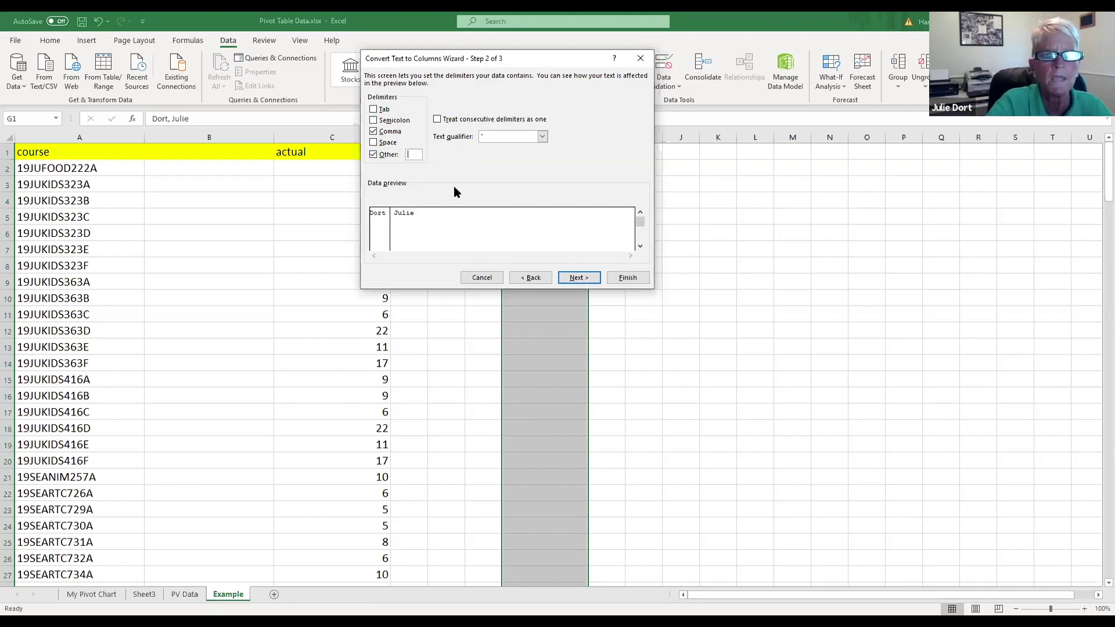
click(374, 154)
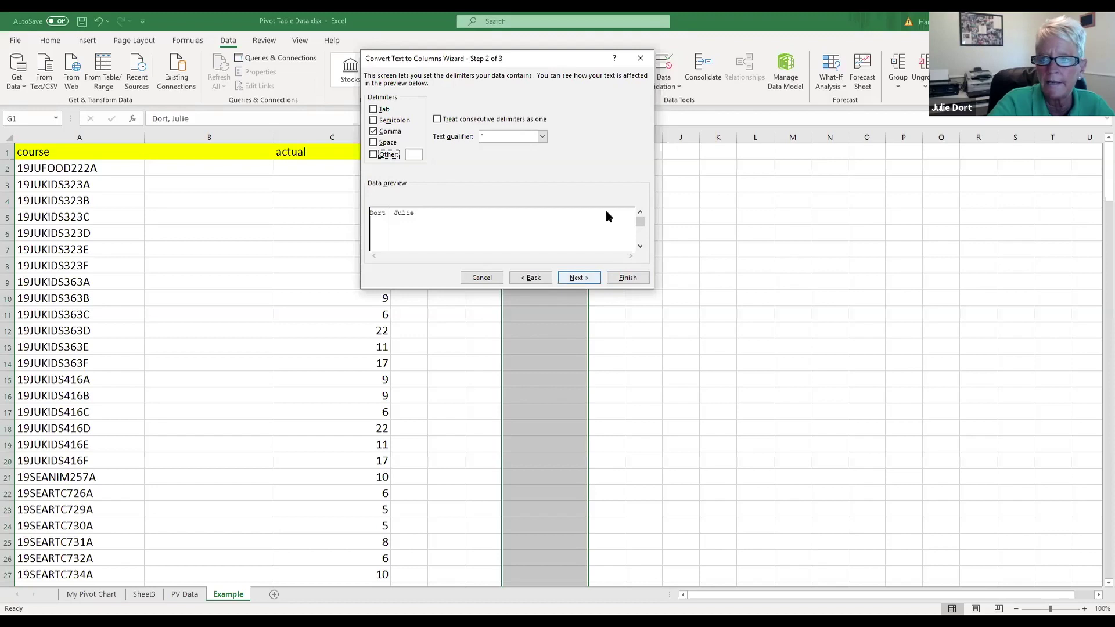
key(Return)
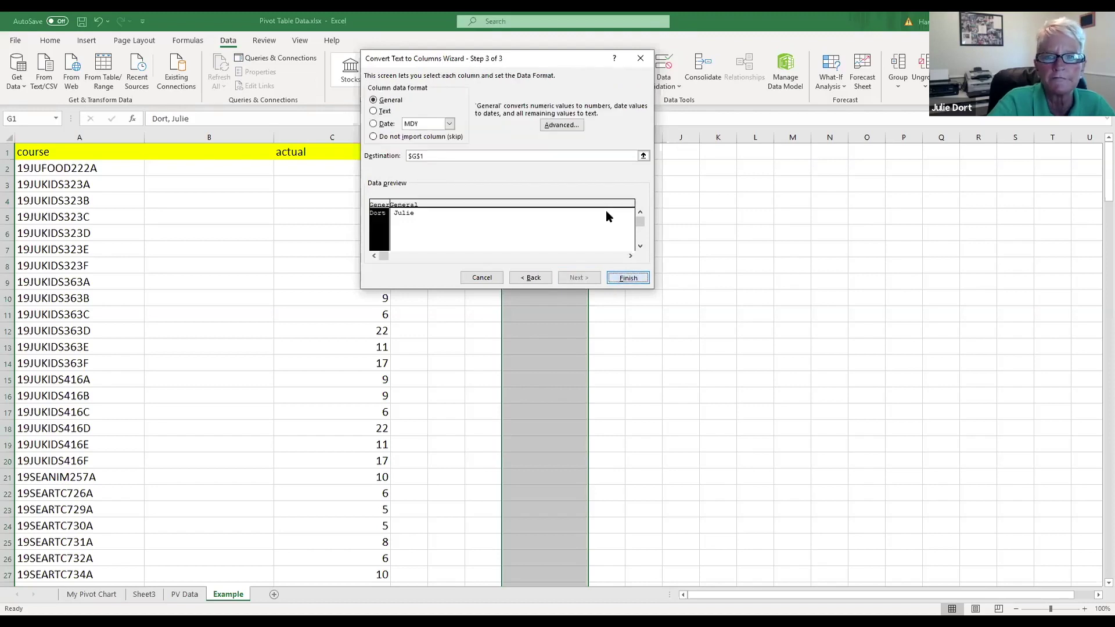
key(Return)
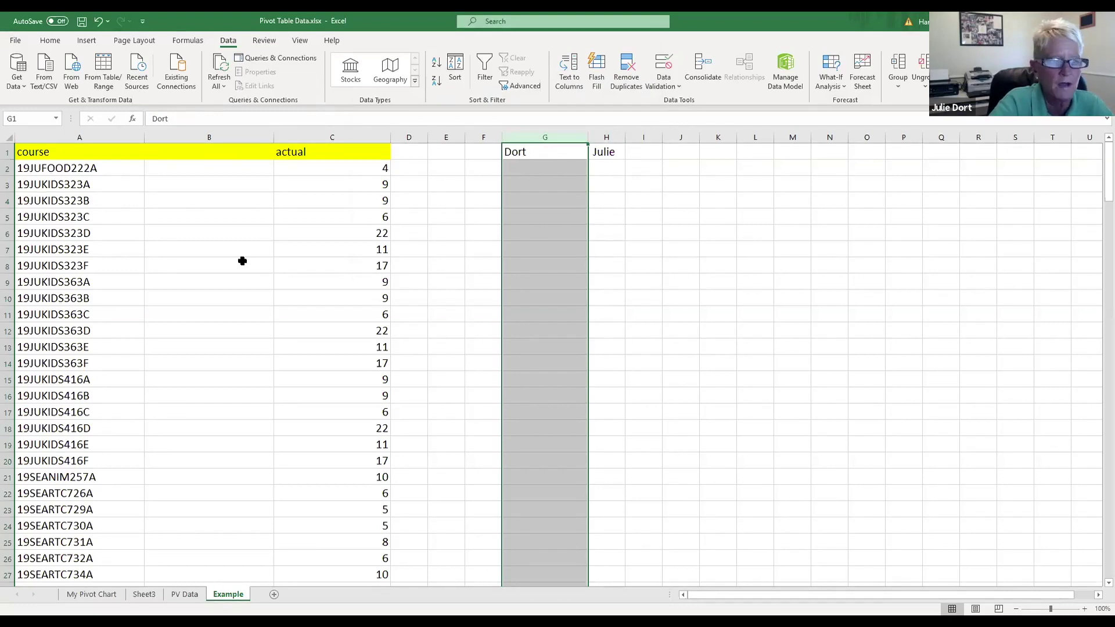
Step: Delete the name columns G and H, then delete the empty column B
scroll(232, 281, down, 9)
scroll(241, 279, down, 20)
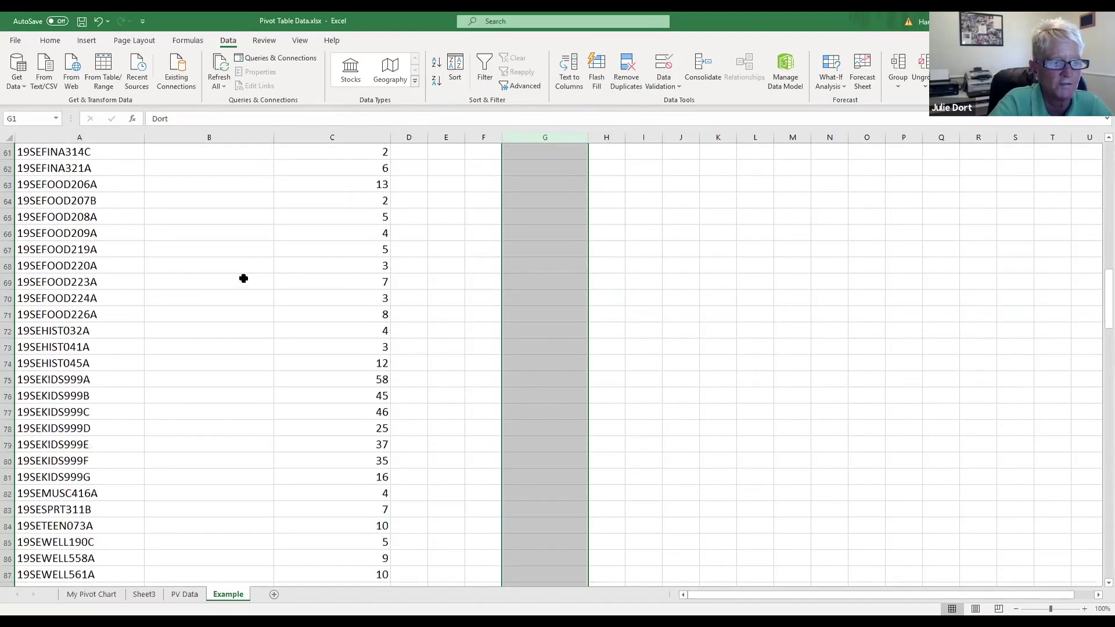
scroll(252, 275, down, 11)
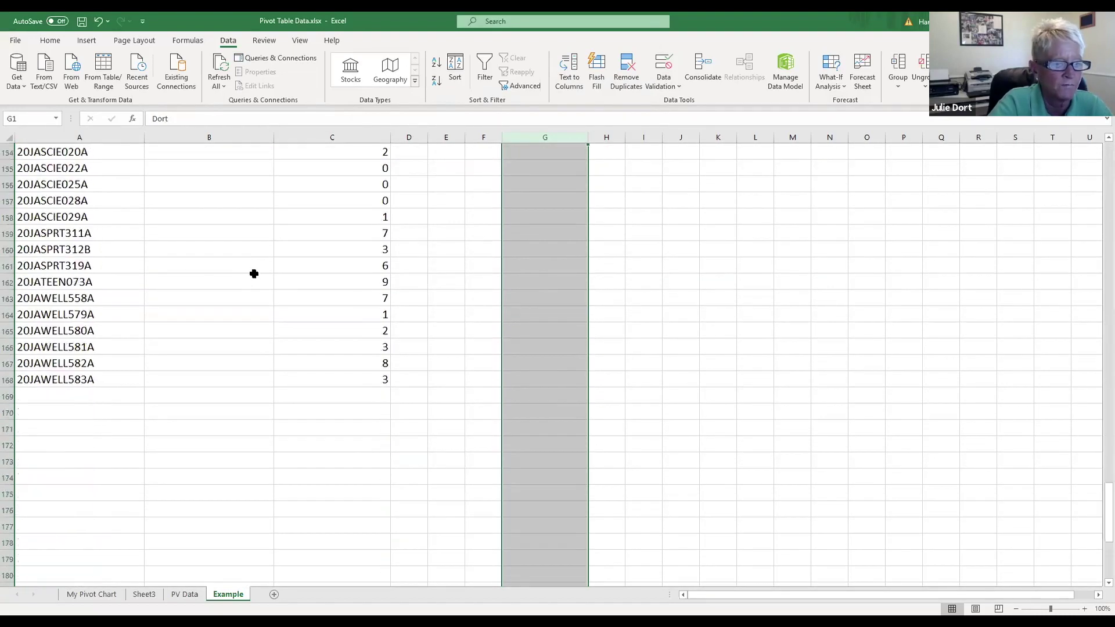
scroll(255, 272, up, 20)
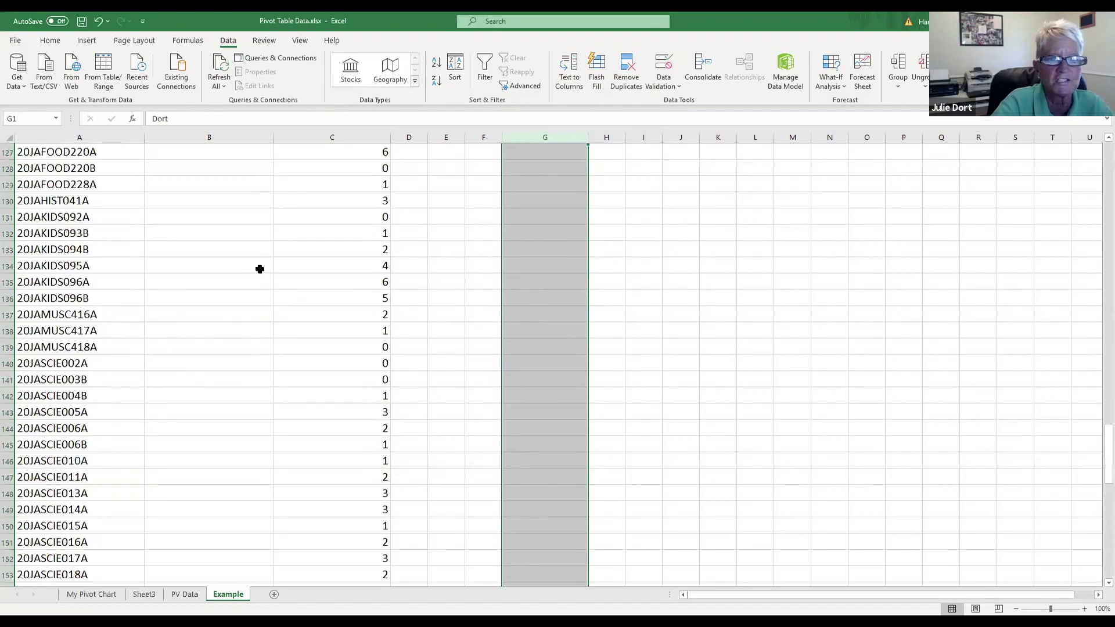
scroll(262, 266, up, 4)
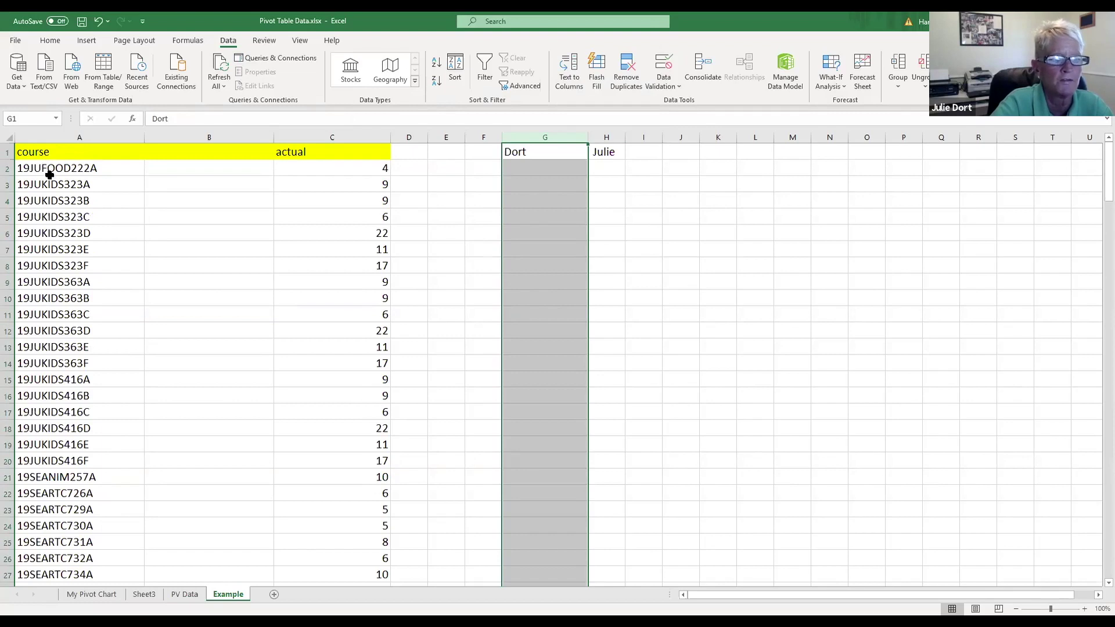
click(85, 135)
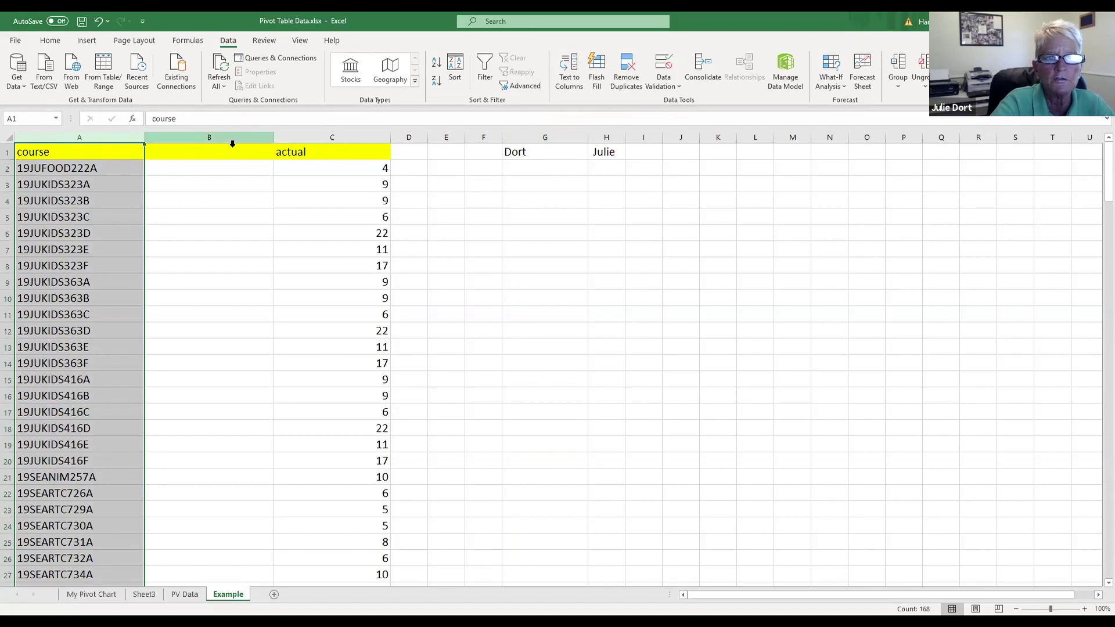
click(580, 137)
drag(580, 138, 606, 137)
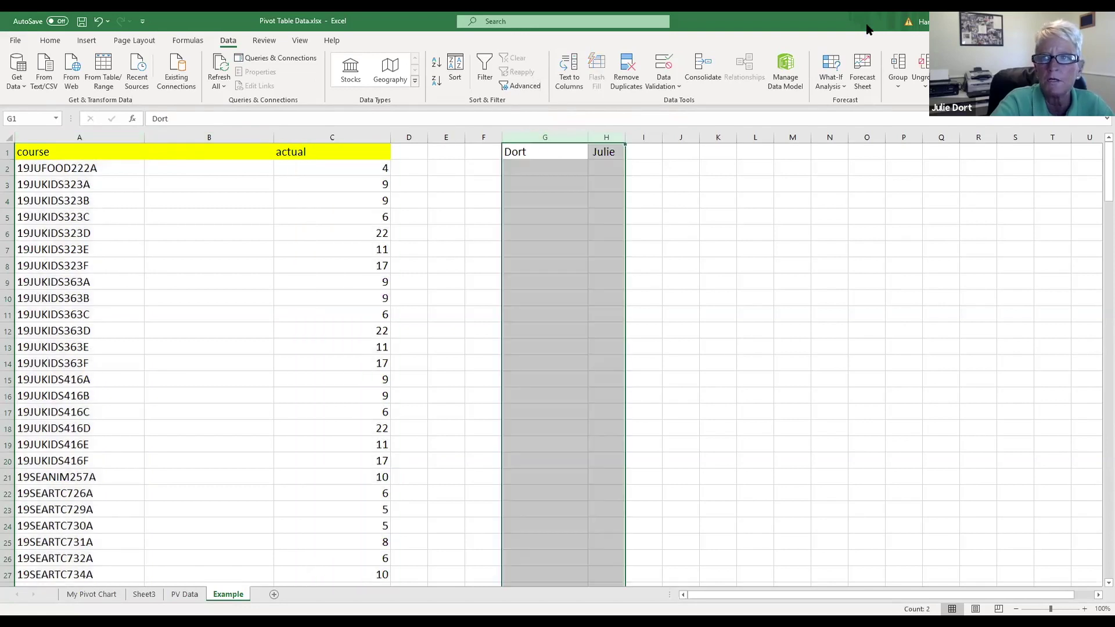
click(58, 44)
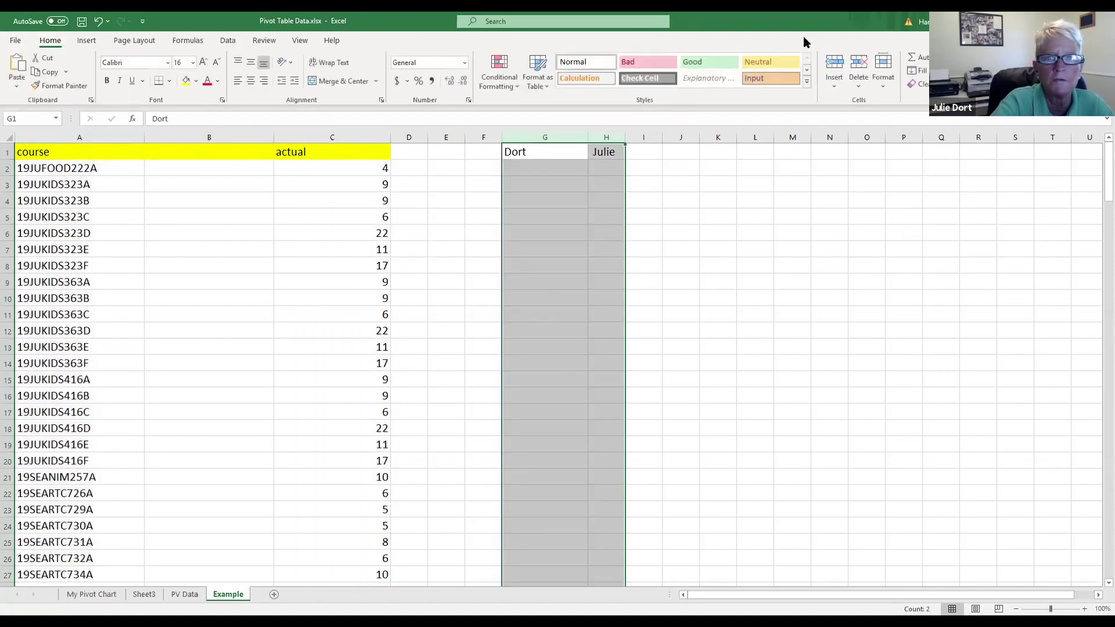
click(862, 67)
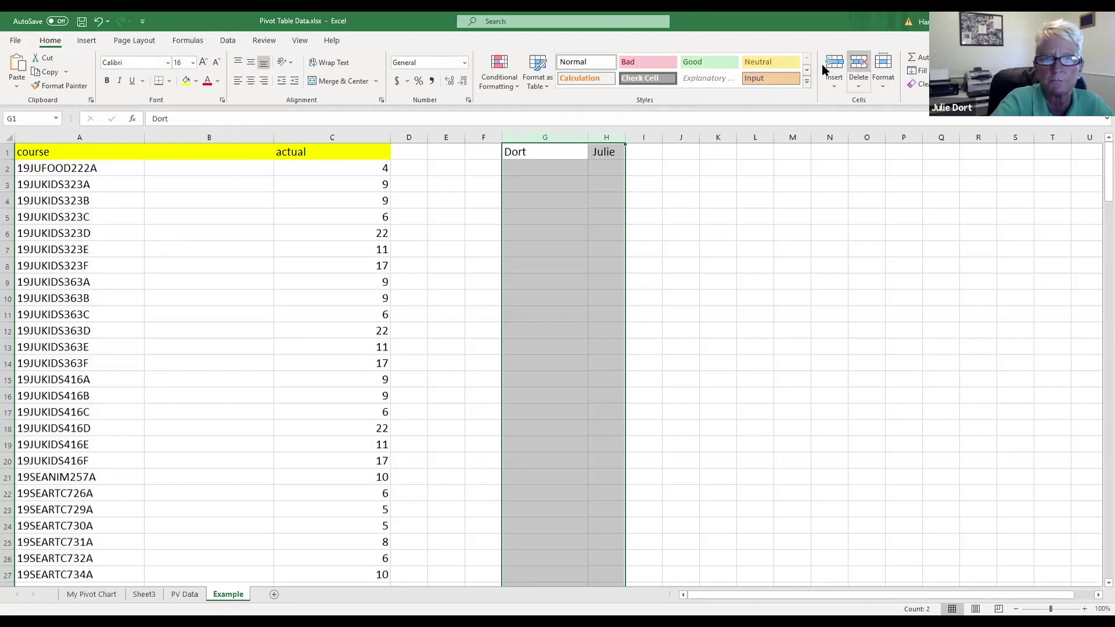
click(230, 136)
click(862, 67)
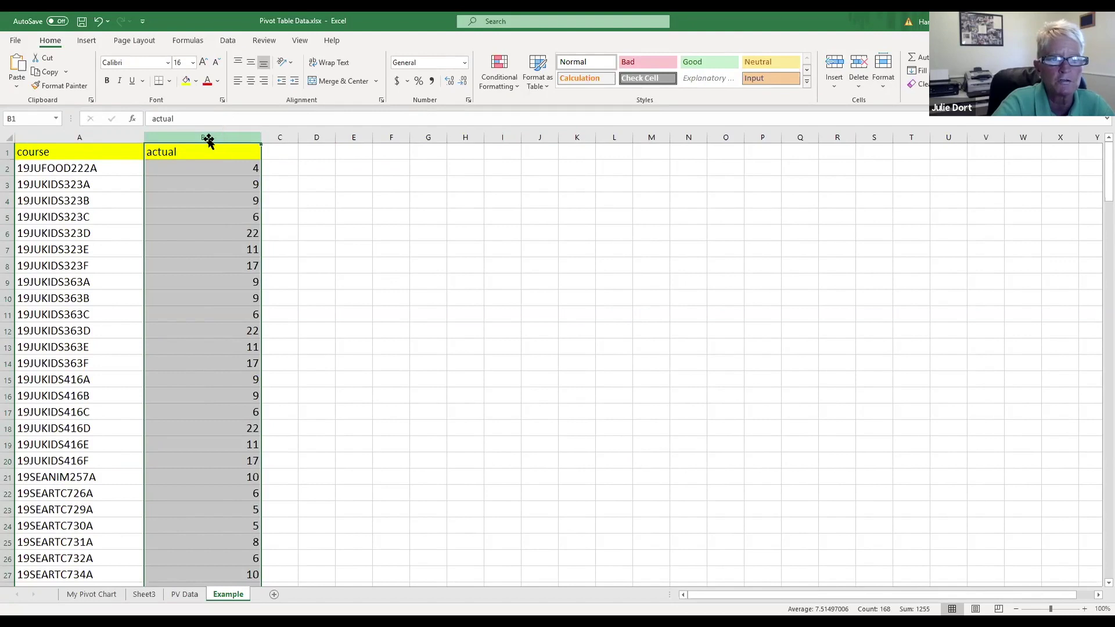
Step: Insert a blank column before actual again and select course column A
click(838, 64)
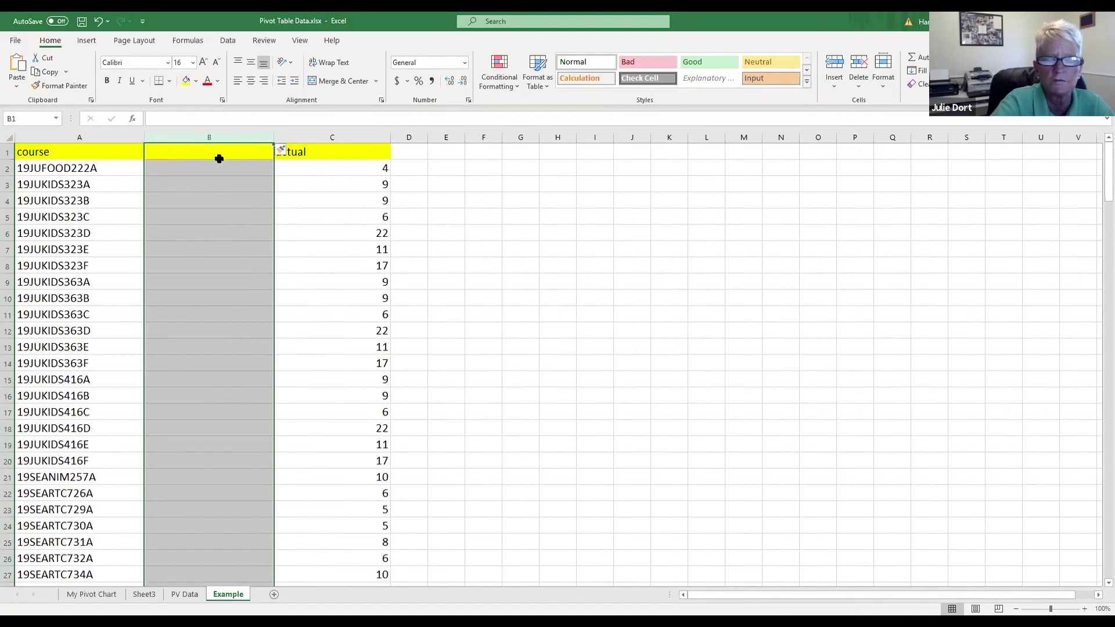
click(98, 138)
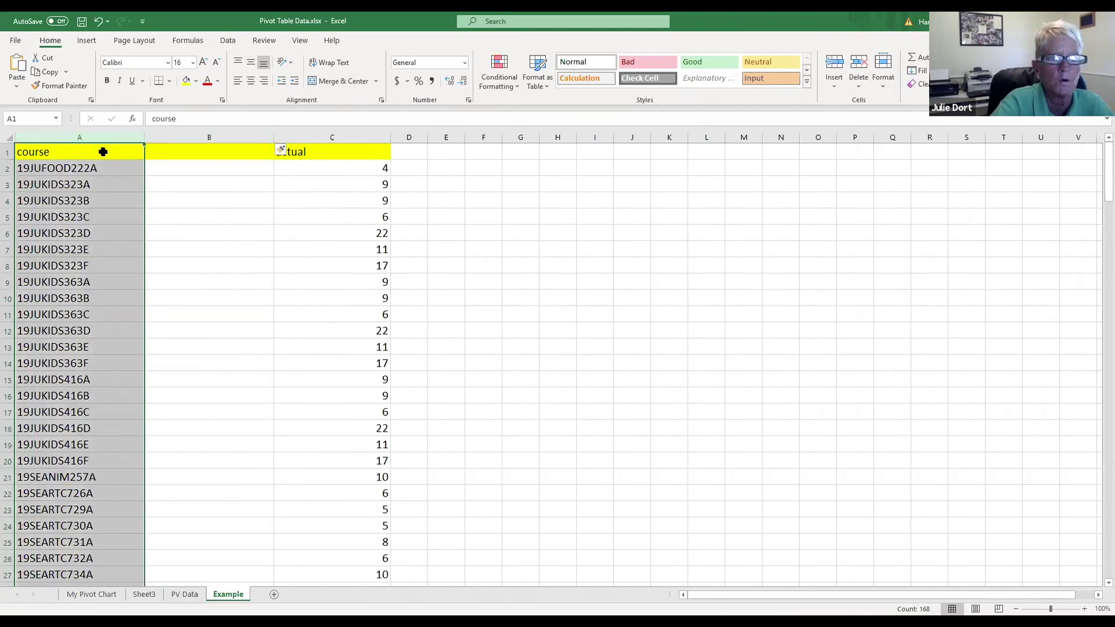
click(228, 41)
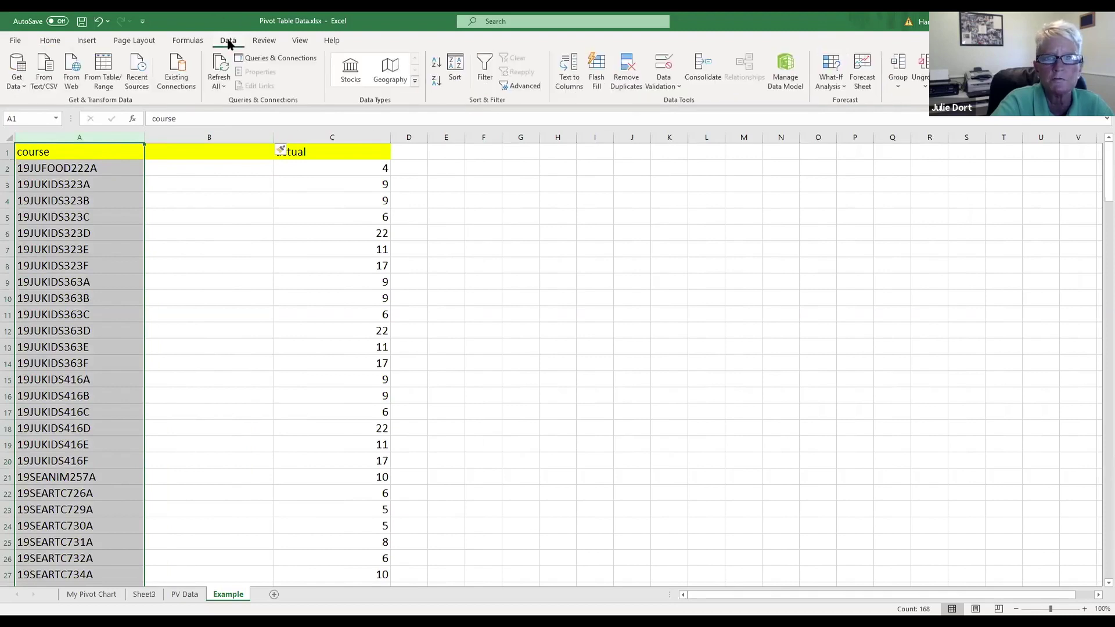
Step: Split the course codes as fixed width with a break after the fourth character
click(568, 72)
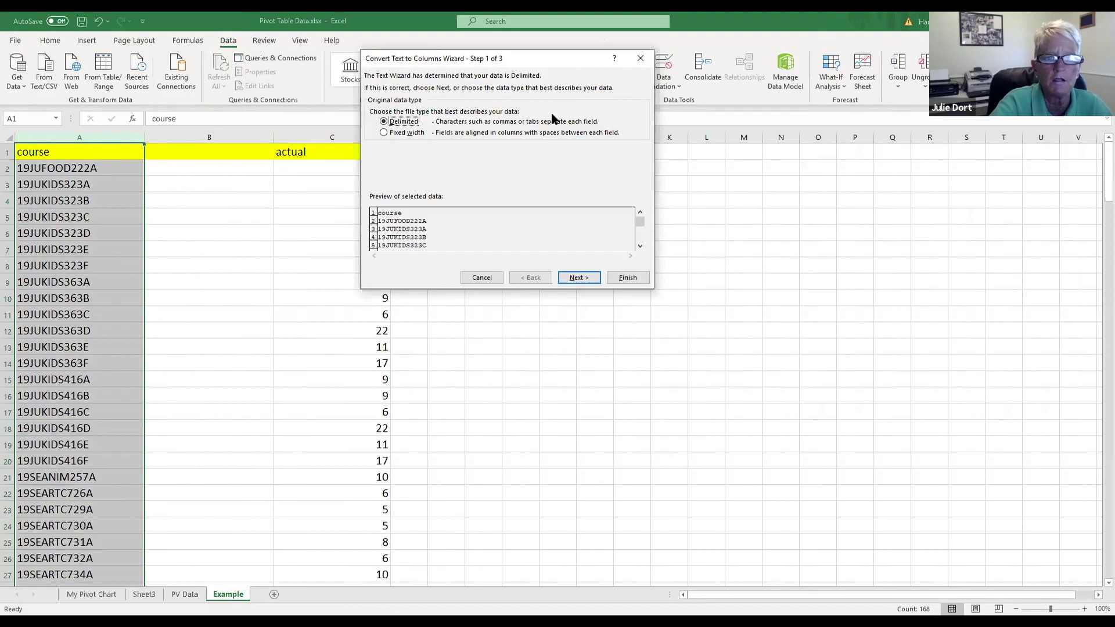
click(416, 133)
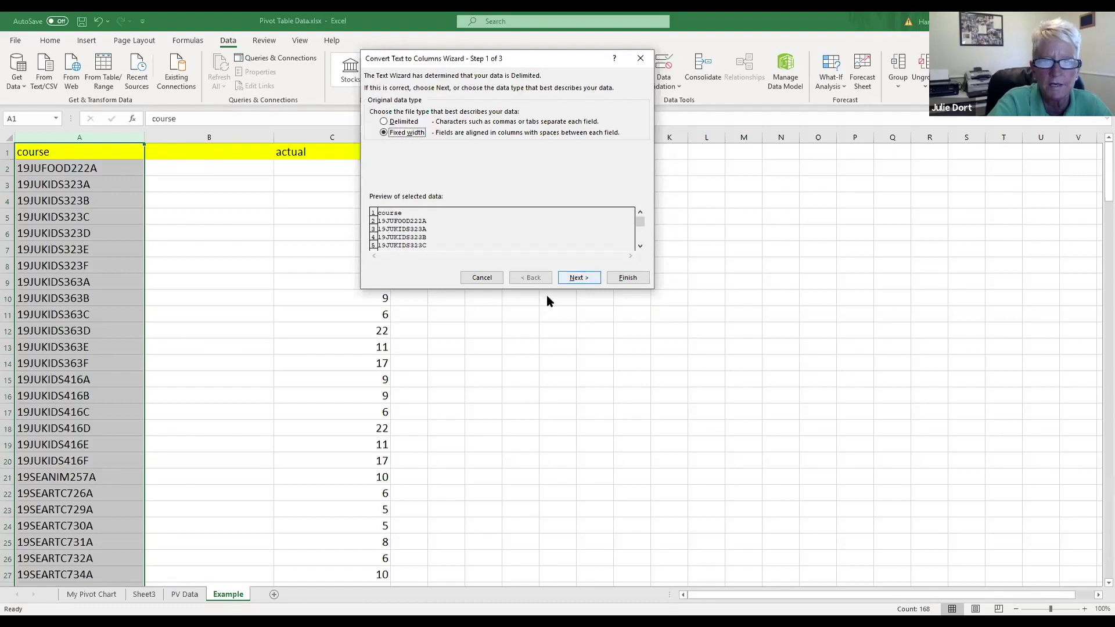
key(Return)
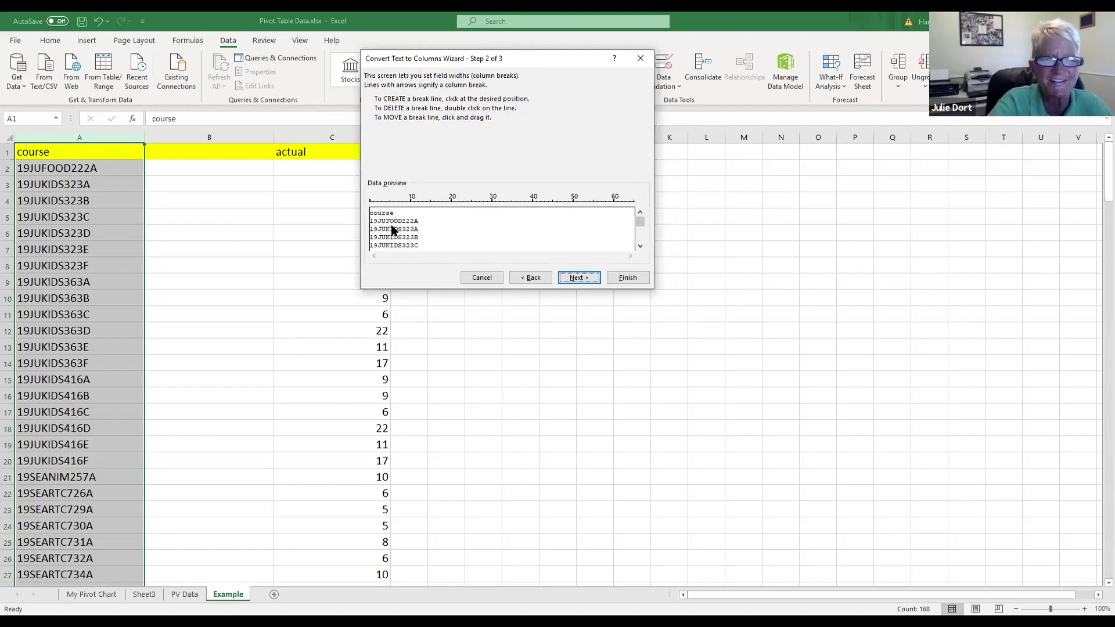
click(386, 227)
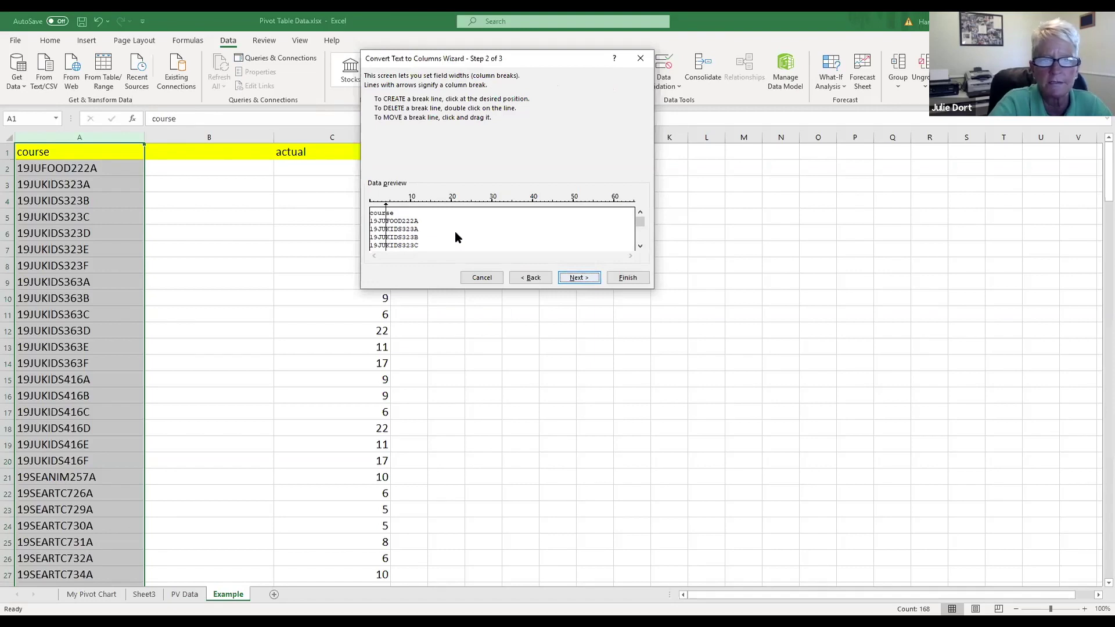
key(Return)
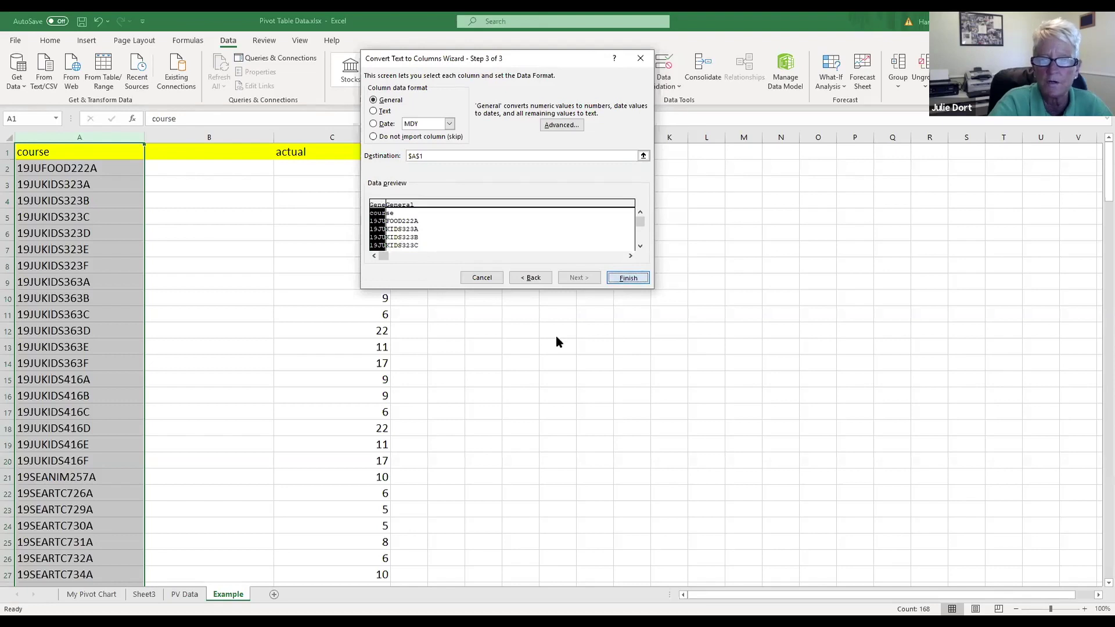
key(Return)
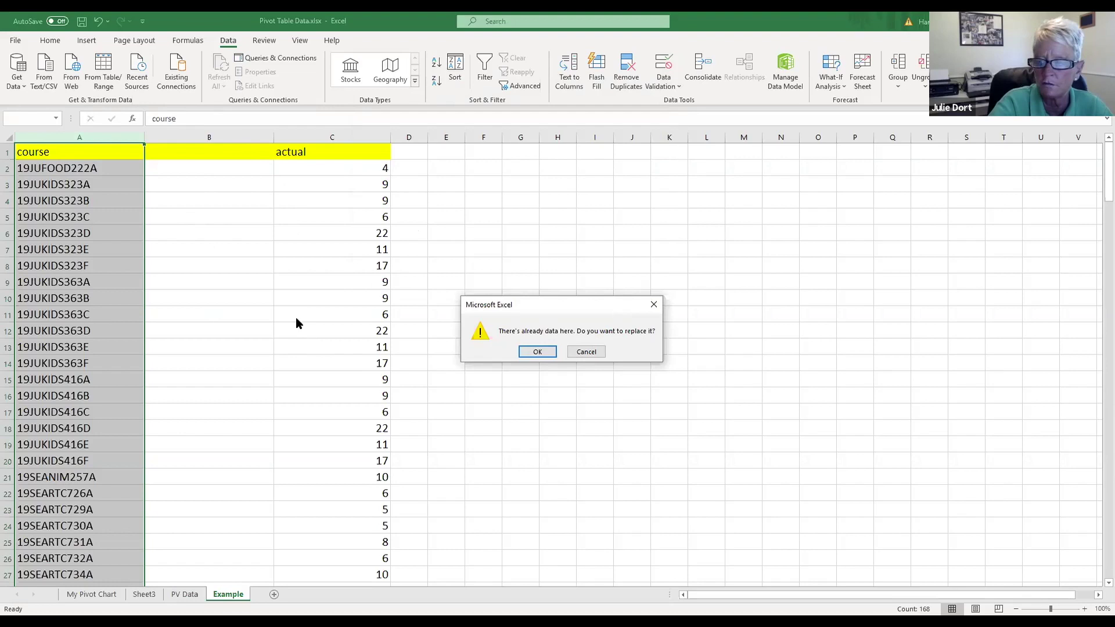
Step: Confirm replacing the data and head columns A–C as Term, Course and Participants
click(538, 353)
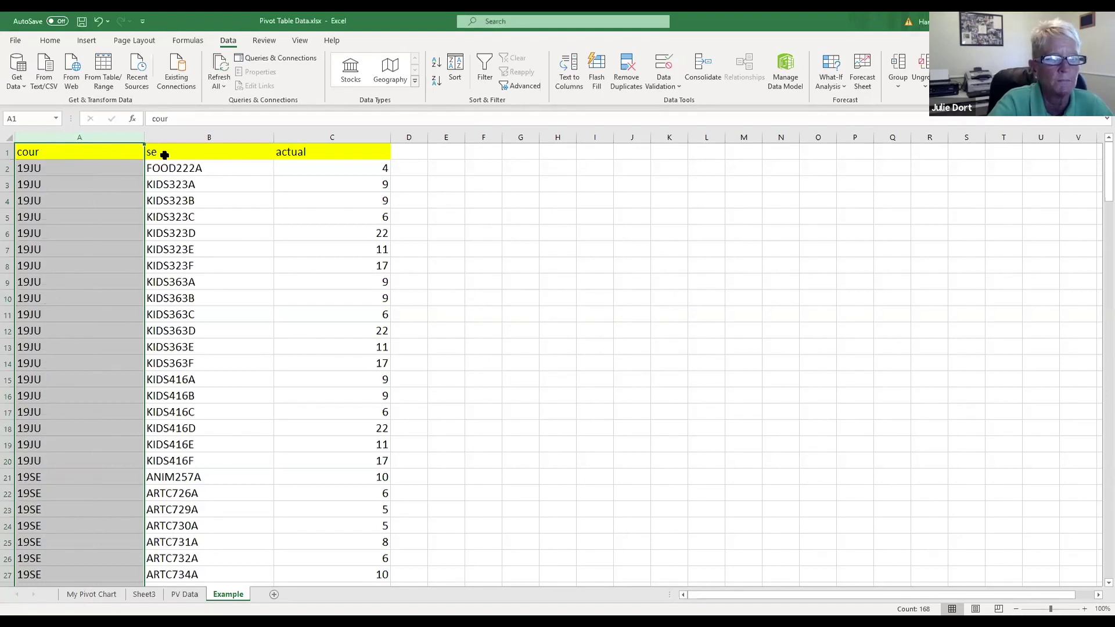
click(106, 153)
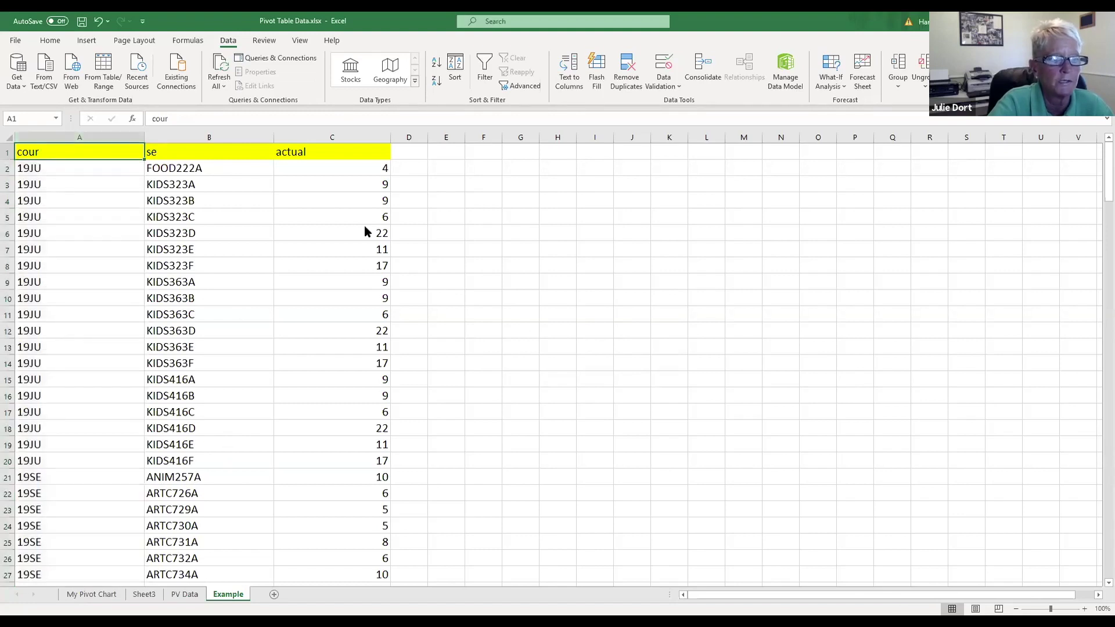
text(Term)
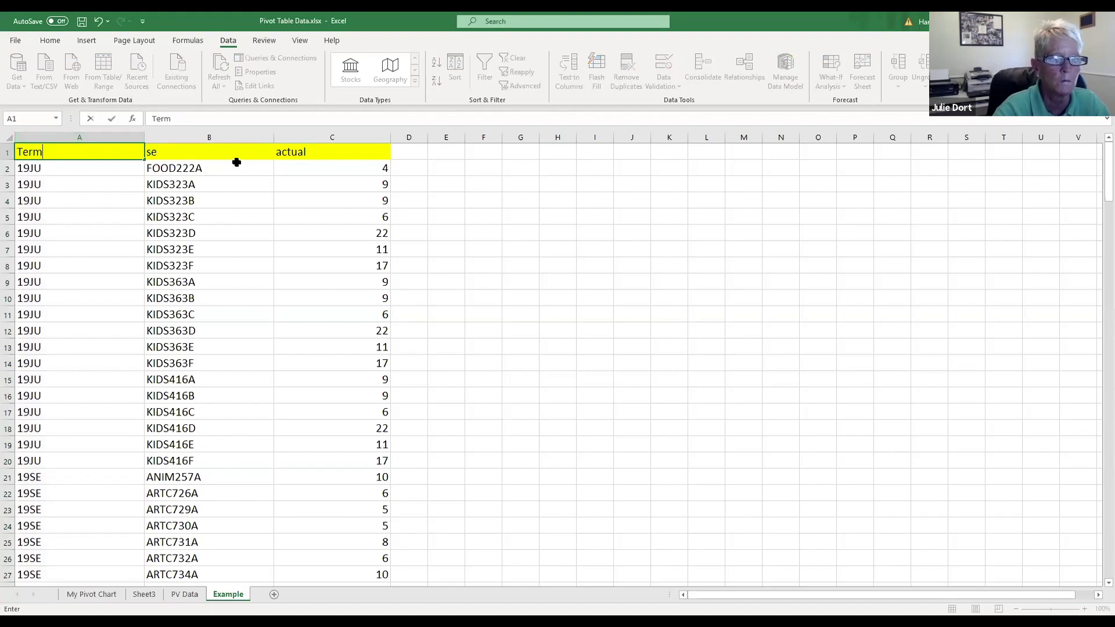
click(229, 152)
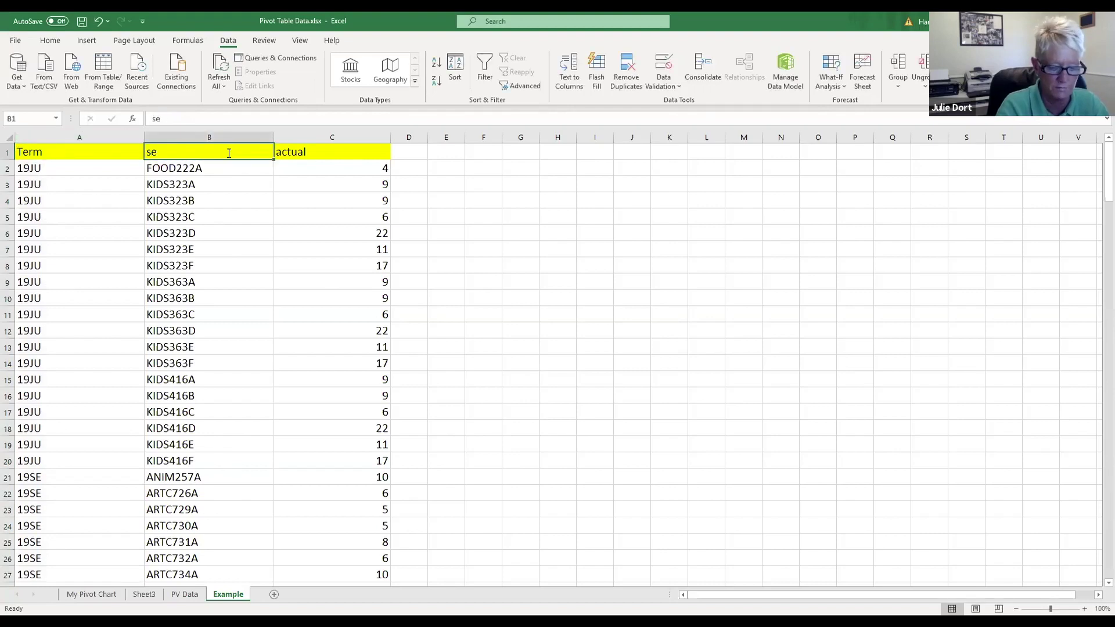
text(Course)
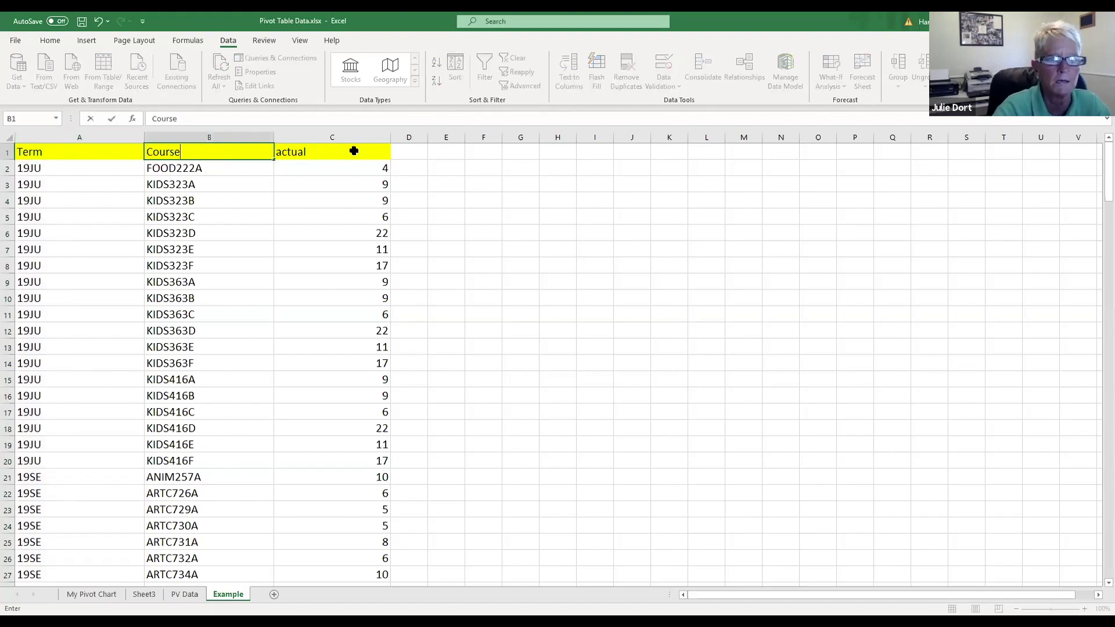
click(357, 152)
text(P)
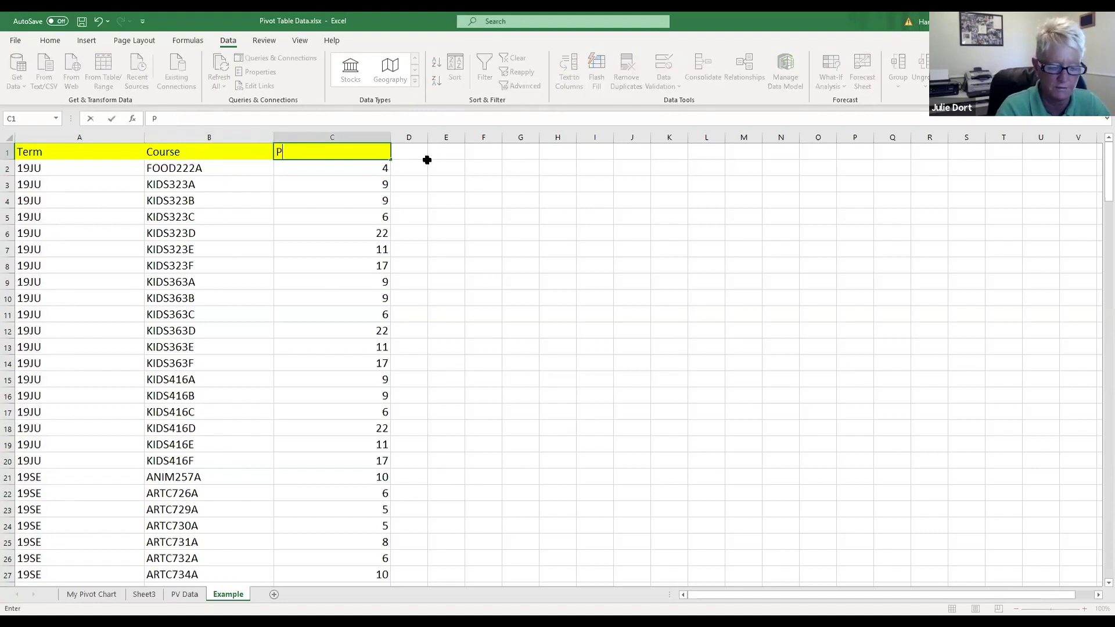
text(artici)
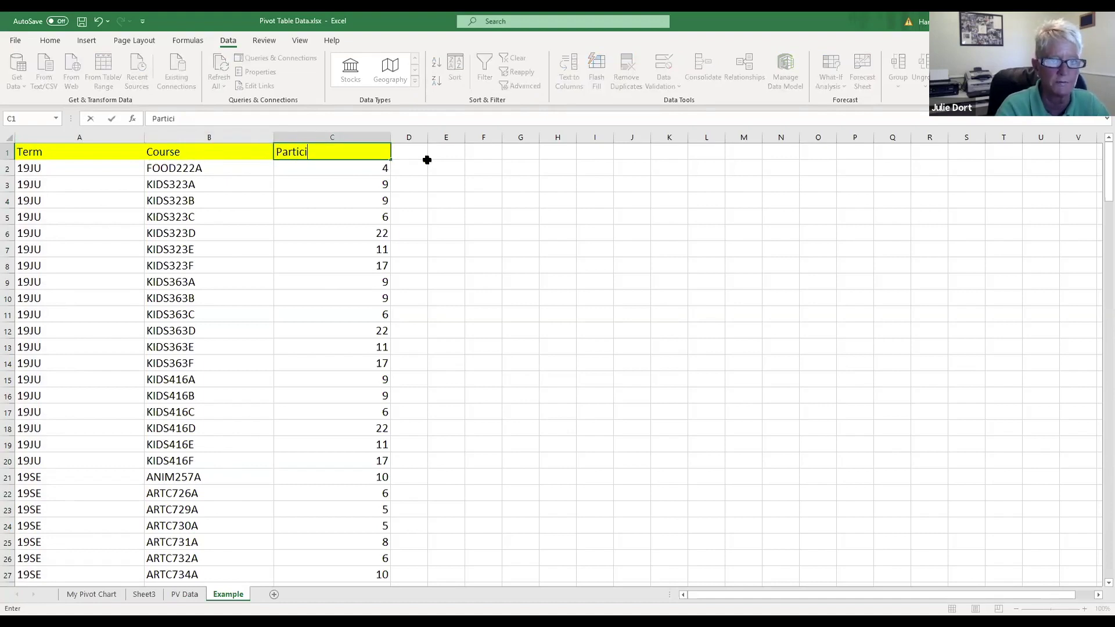
text(pants)
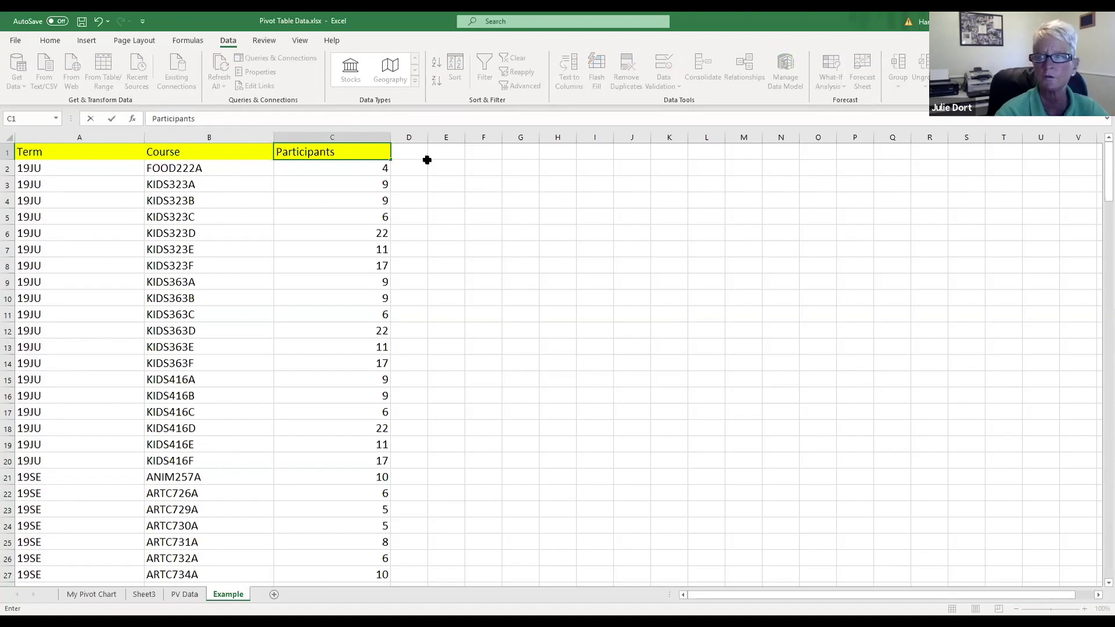
click(497, 184)
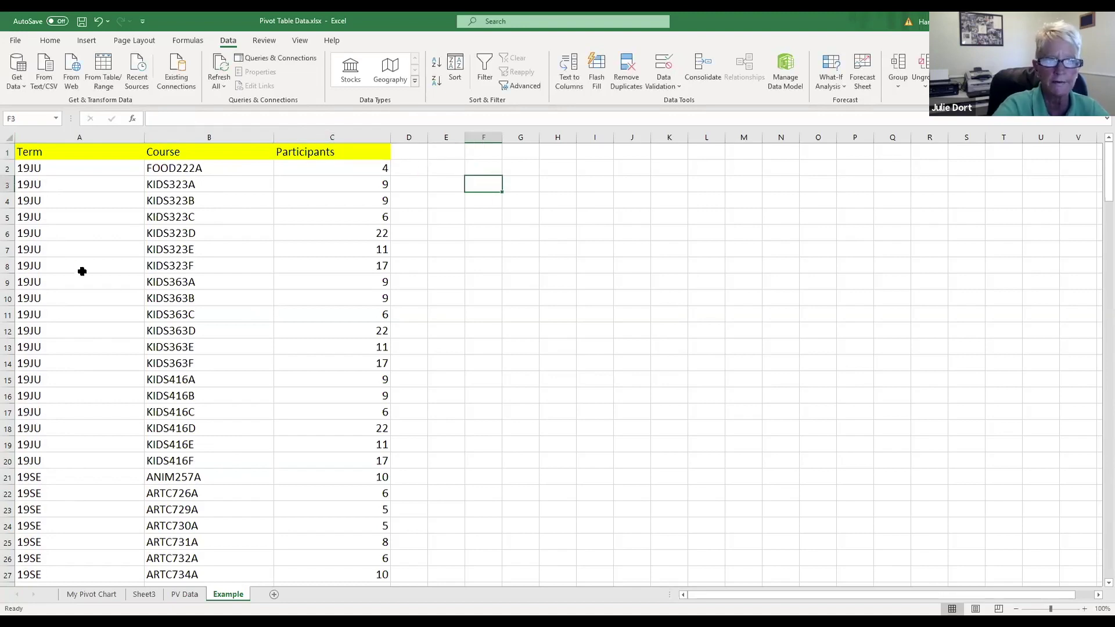
click(44, 155)
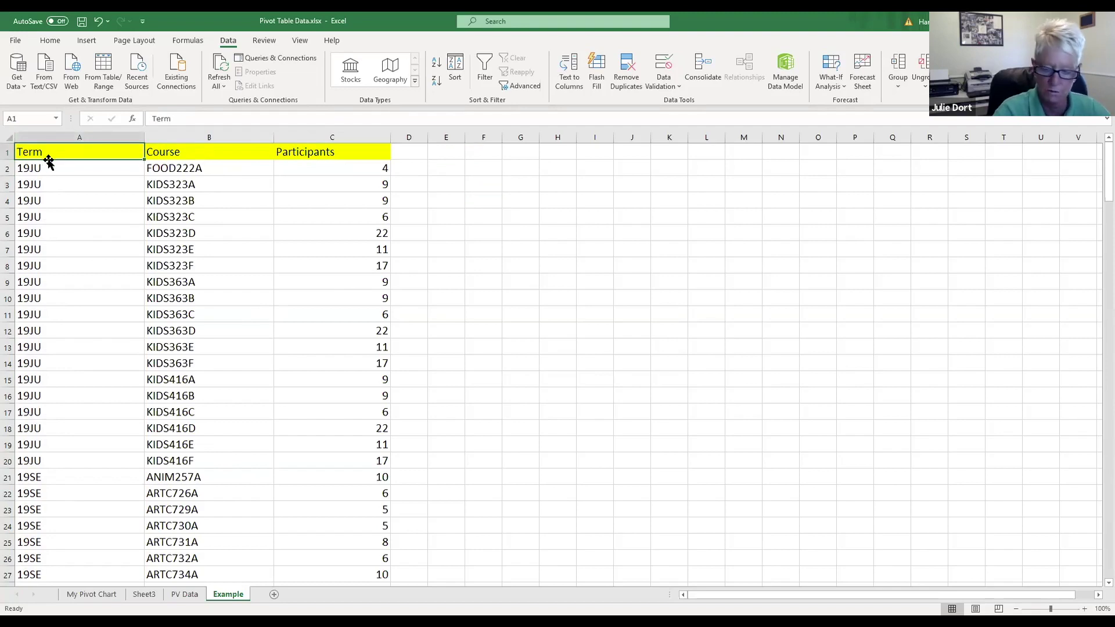
Step: Select the Example data table and insert the recommended Sum of Participants by Term pivot table
key(ctrl+a)
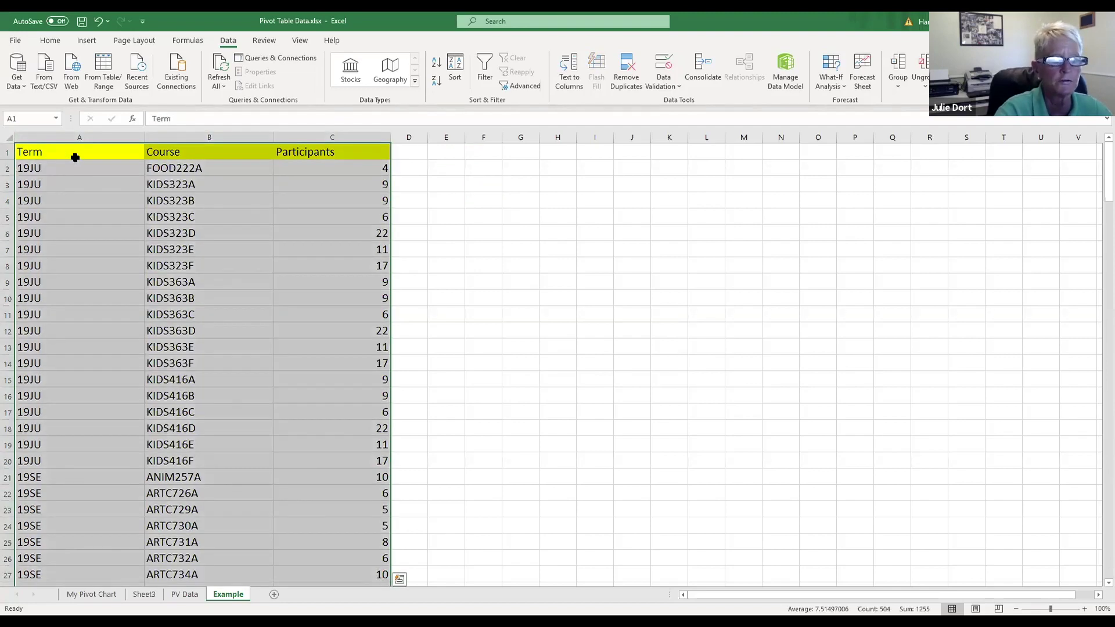
click(76, 156)
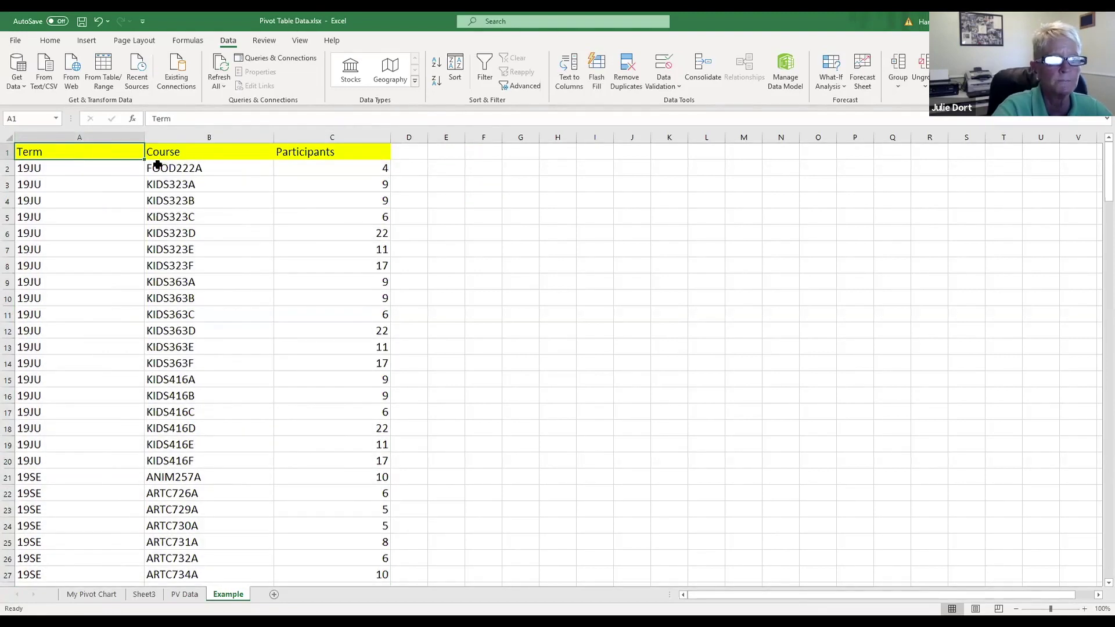
click(68, 174)
click(97, 152)
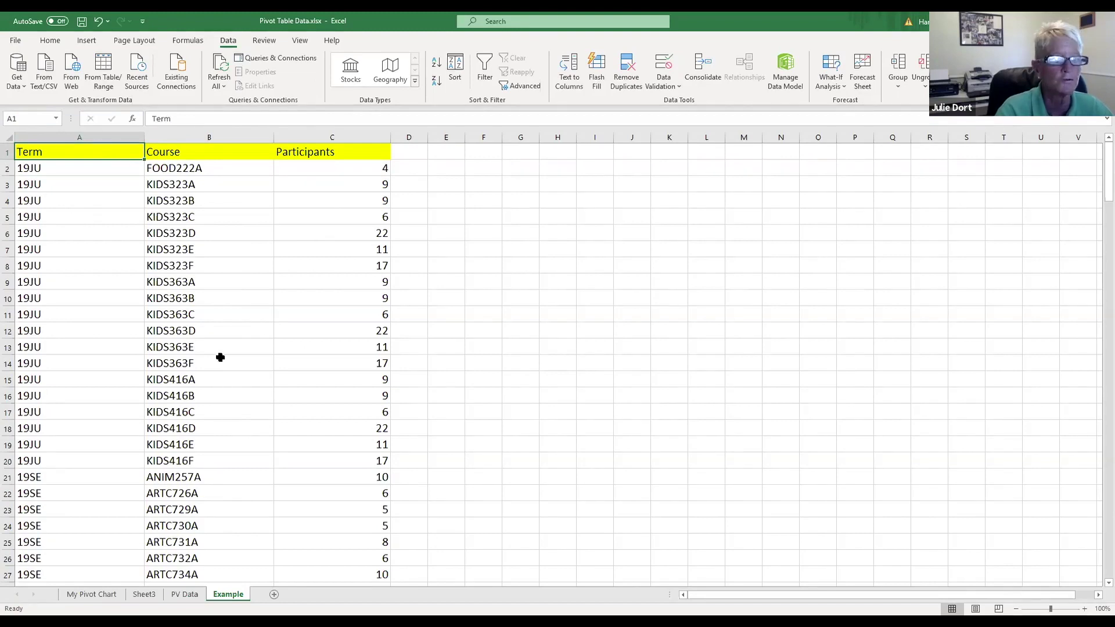
key(ctrl+a)
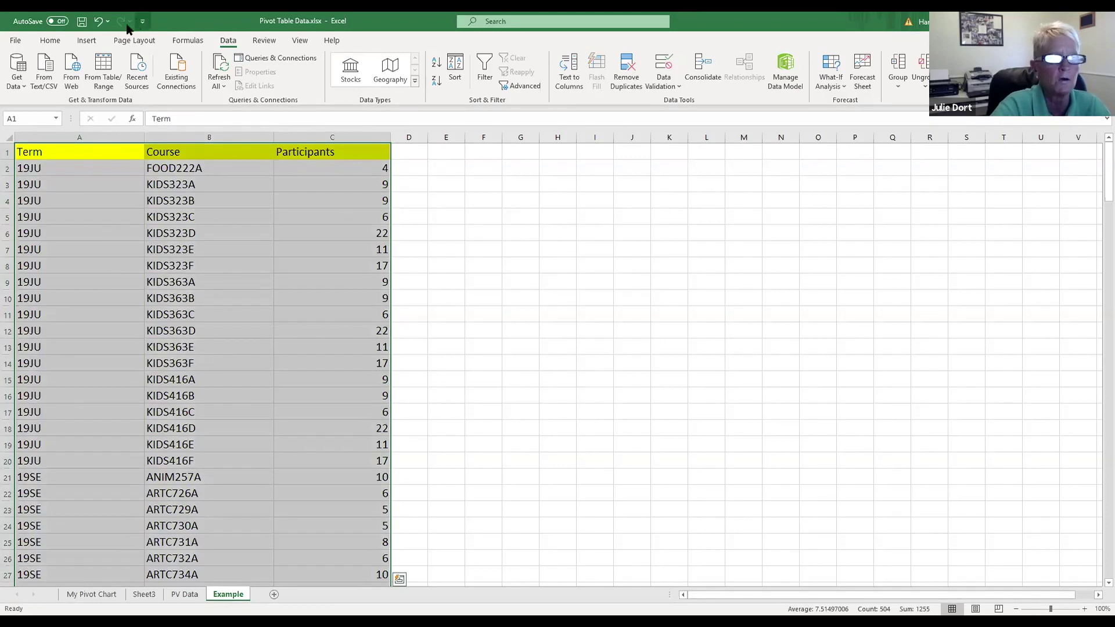
click(86, 40)
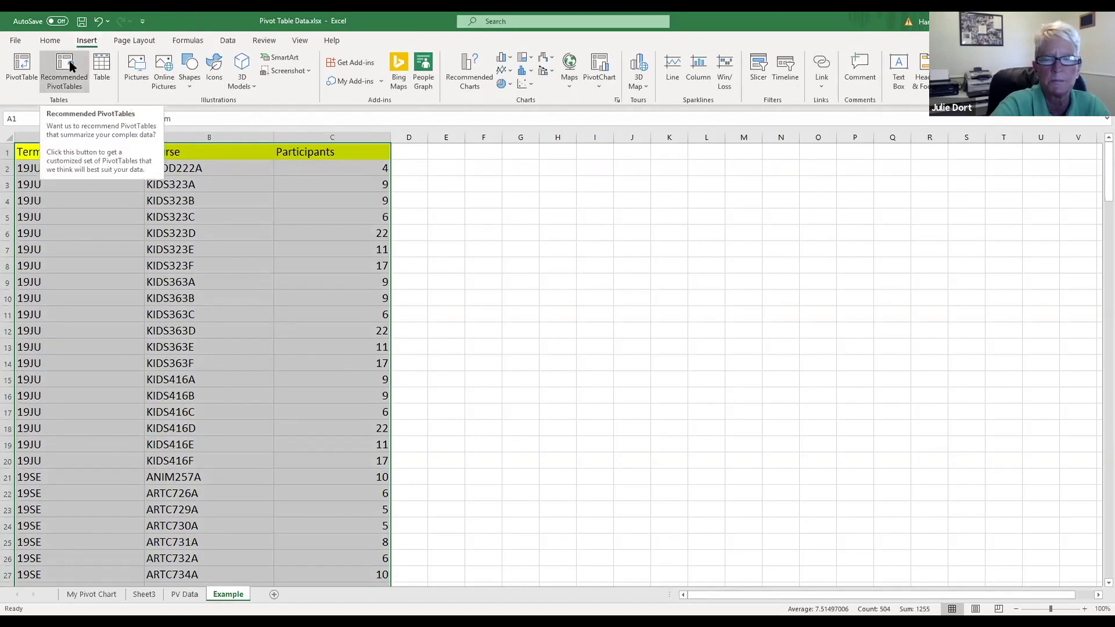
click(68, 61)
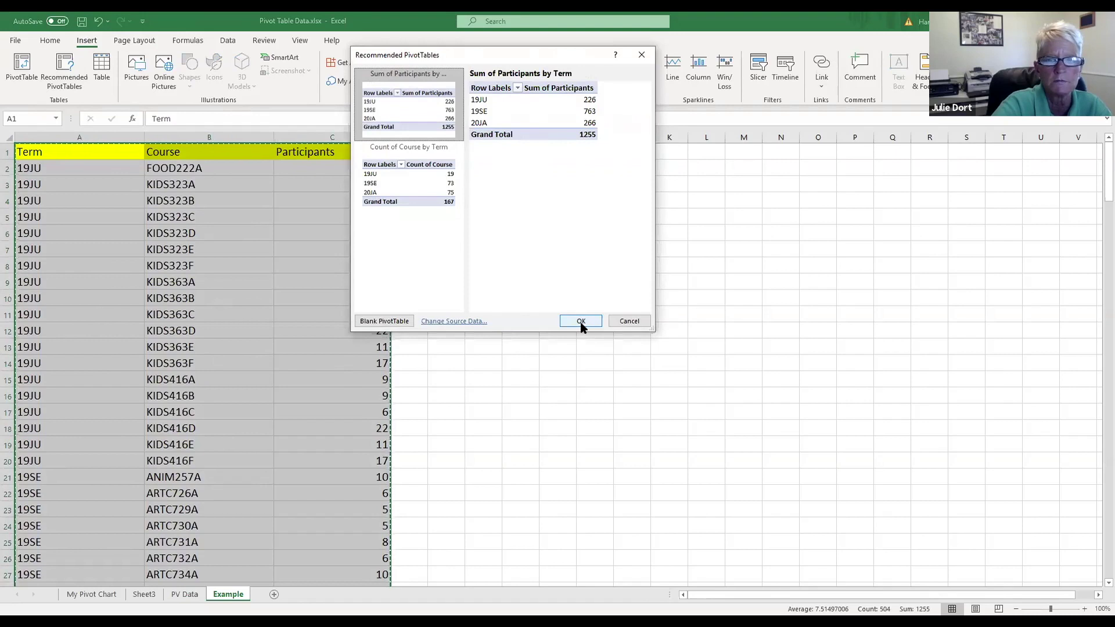
click(581, 326)
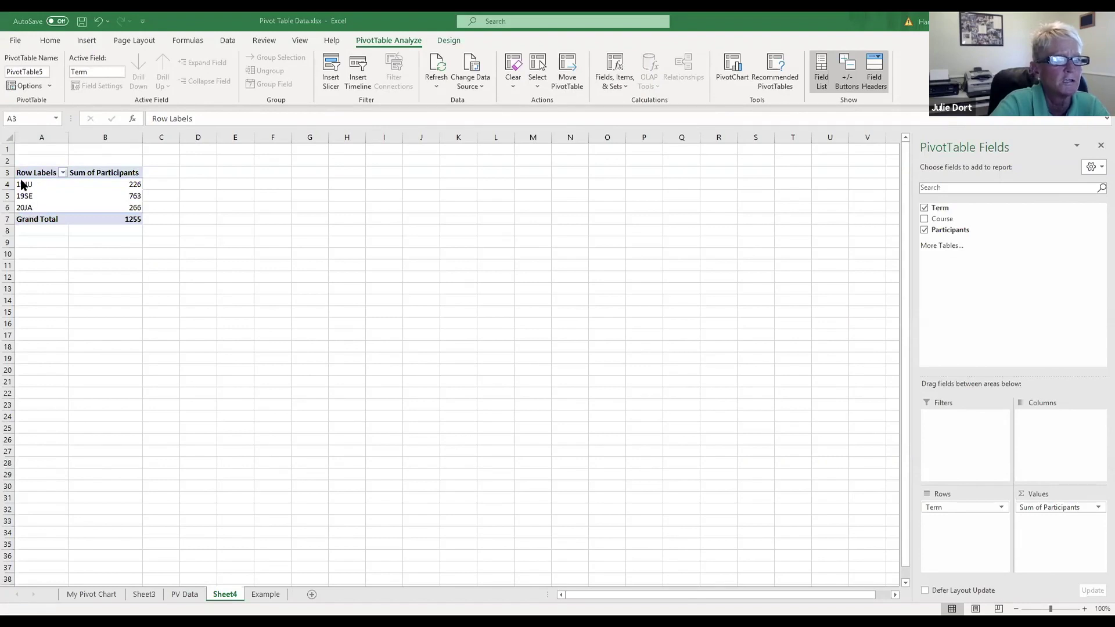
Step: Scroll the Example data, then switch to Sheet4's Term pivot table with the Insert ribbon showing
click(266, 595)
scroll(175, 492, down, 6)
scroll(168, 493, down, 20)
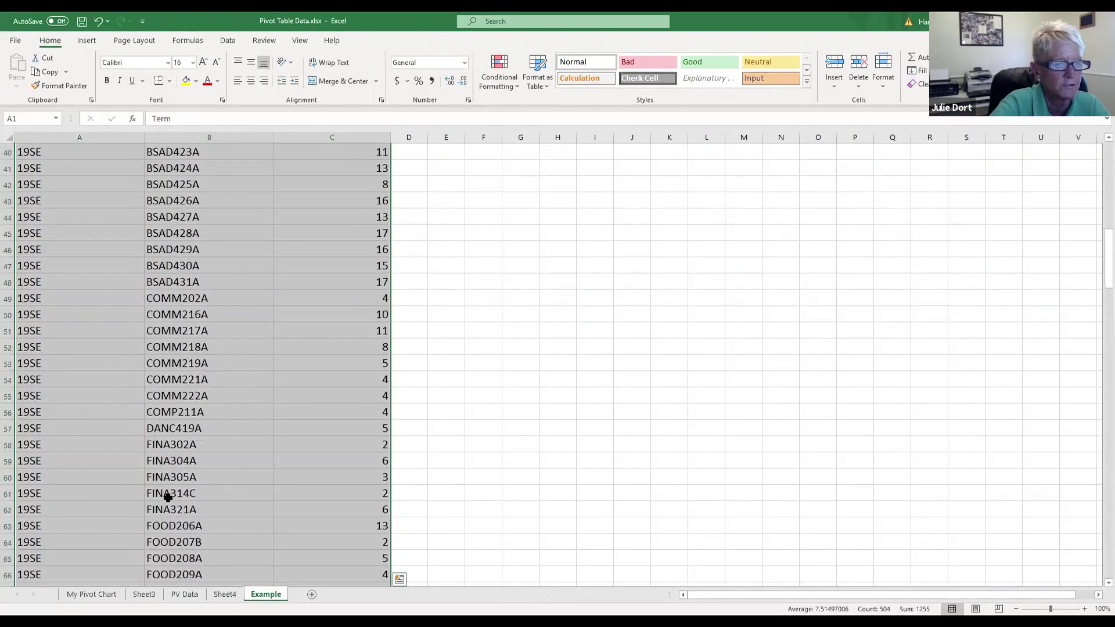
scroll(168, 498, down, 20)
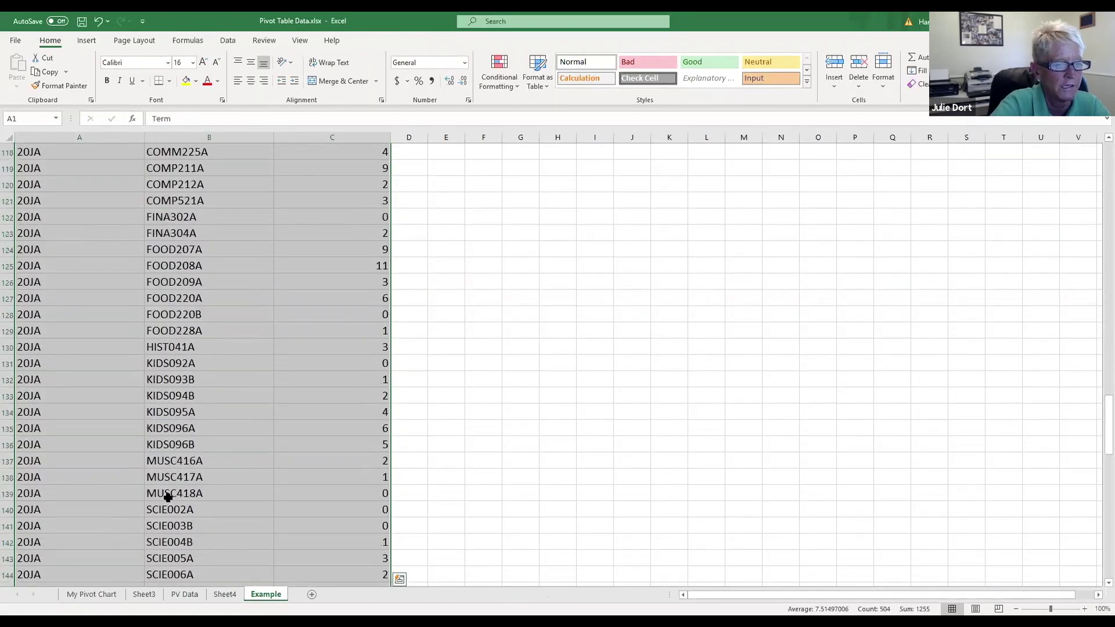
scroll(168, 499, up, 20)
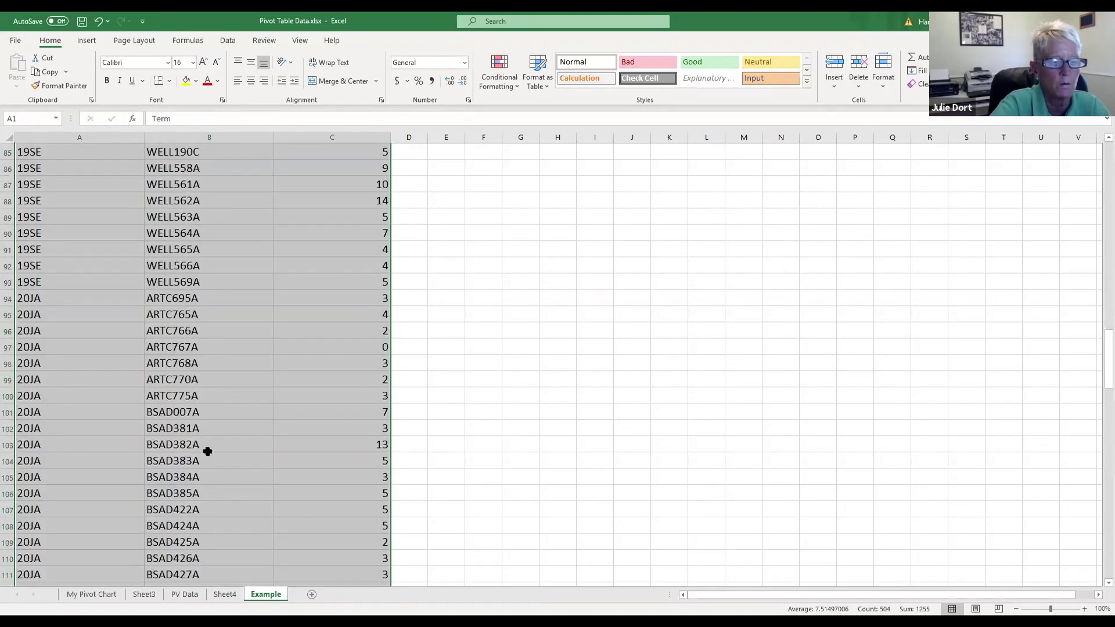
click(225, 594)
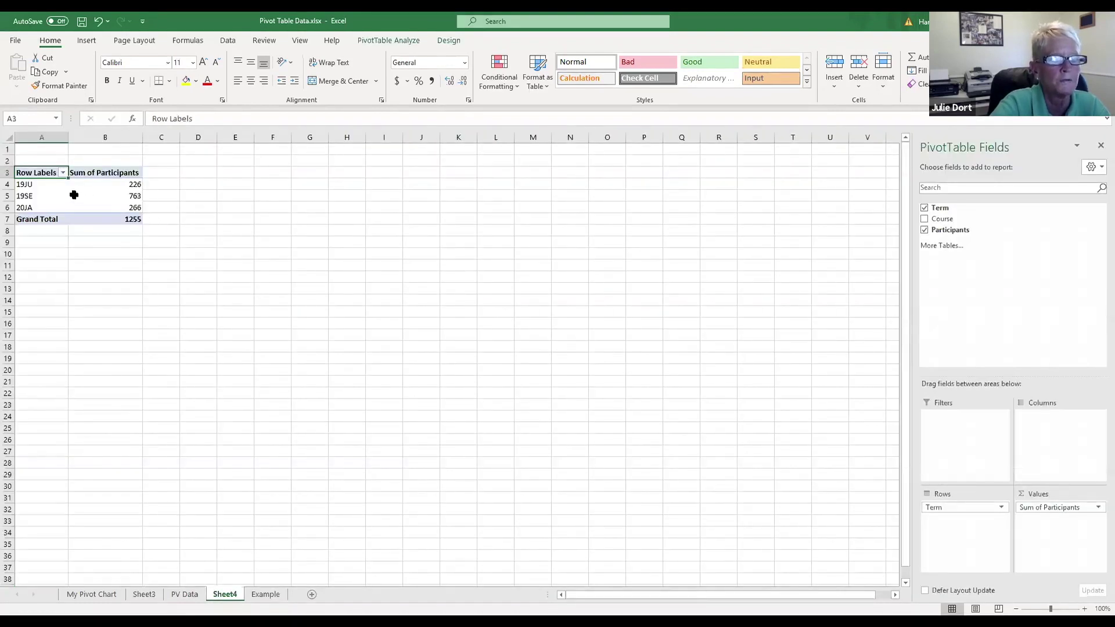
click(88, 42)
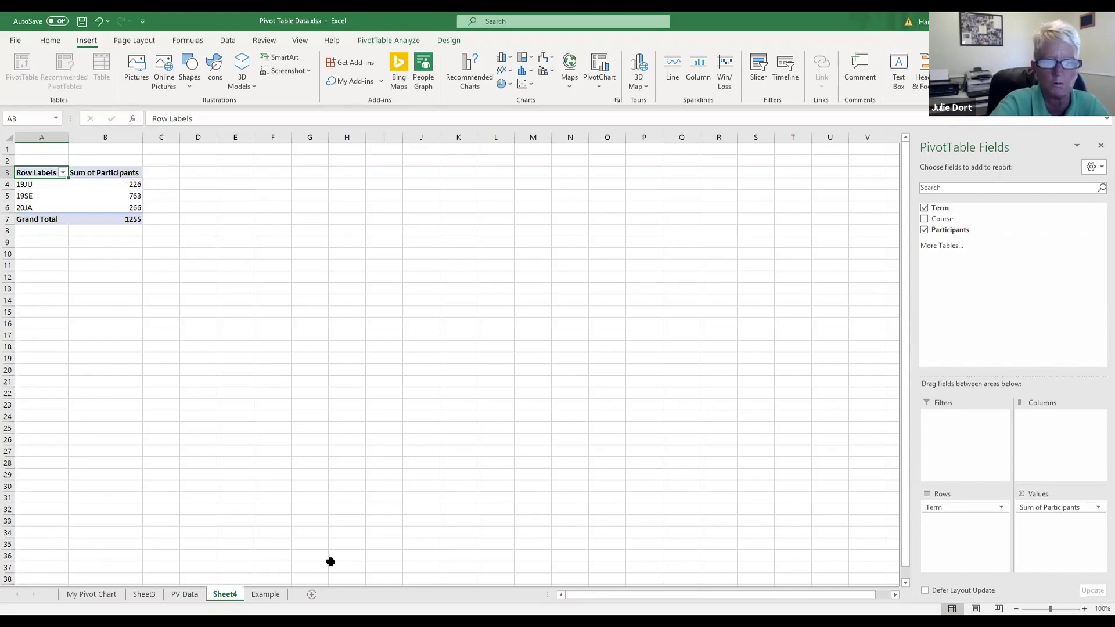
Step: Delete the Sheet4 worksheet and confirm the permanent deletion
right_click(228, 598)
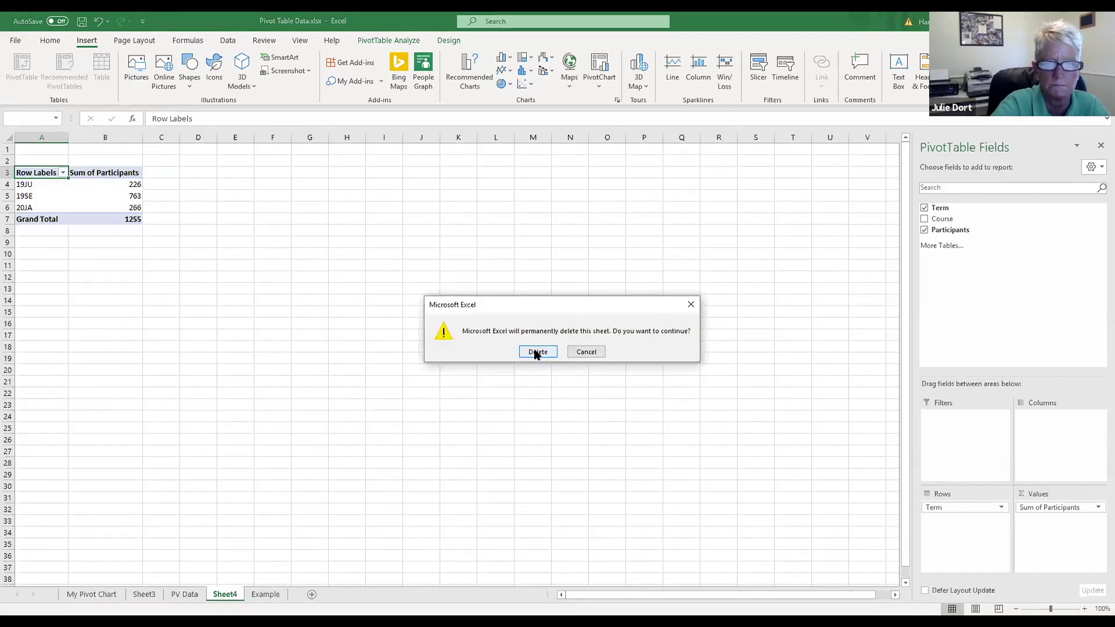
click(535, 352)
scroll(58, 173, up, 5)
scroll(58, 172, up, 9)
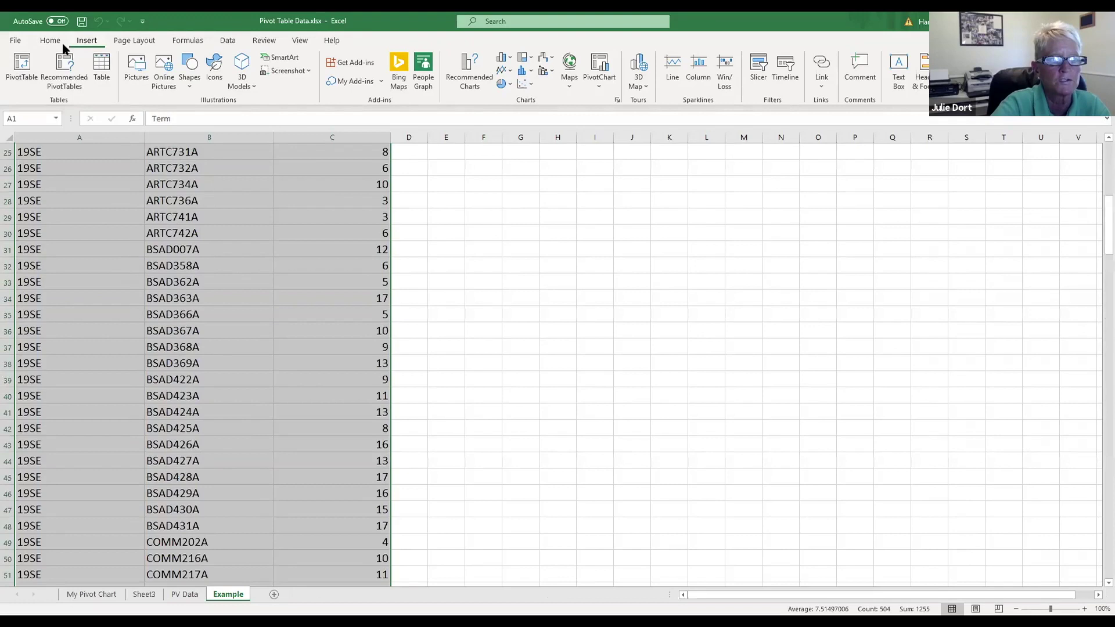
Step: Insert a PivotTable from Example!$A$1:$C$168 on a new sheet with Term, Course and Participants fields
click(22, 67)
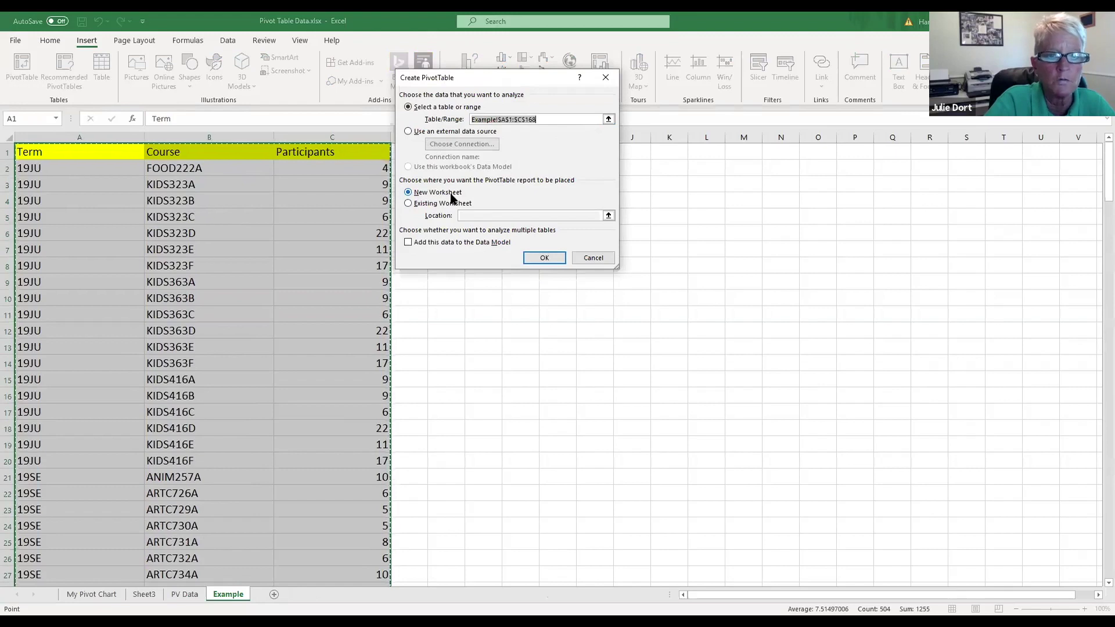
key(Return)
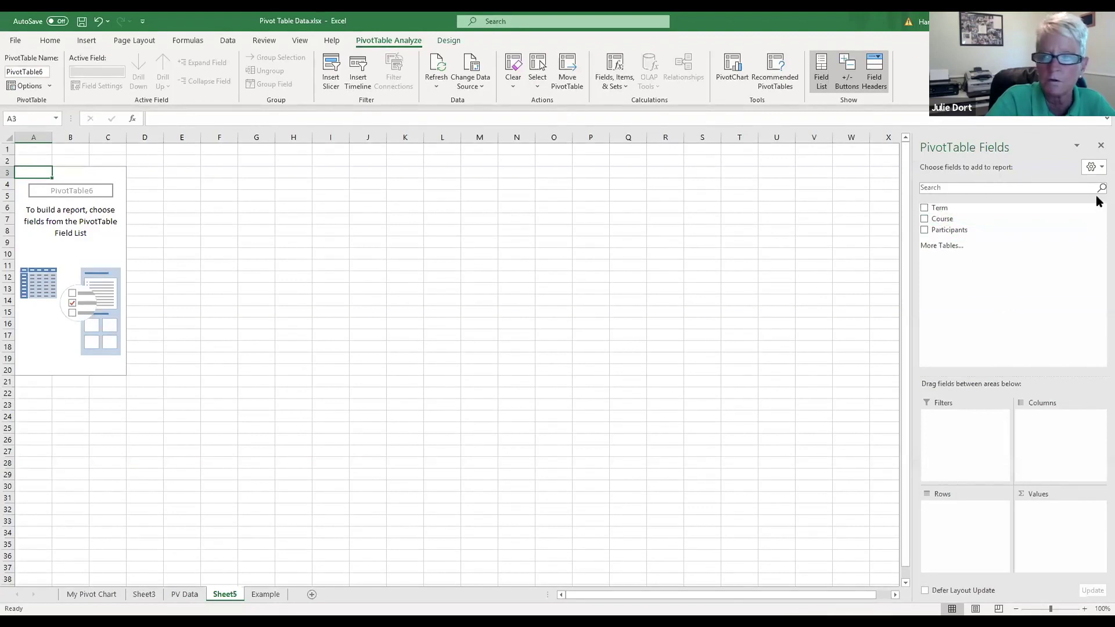
click(924, 208)
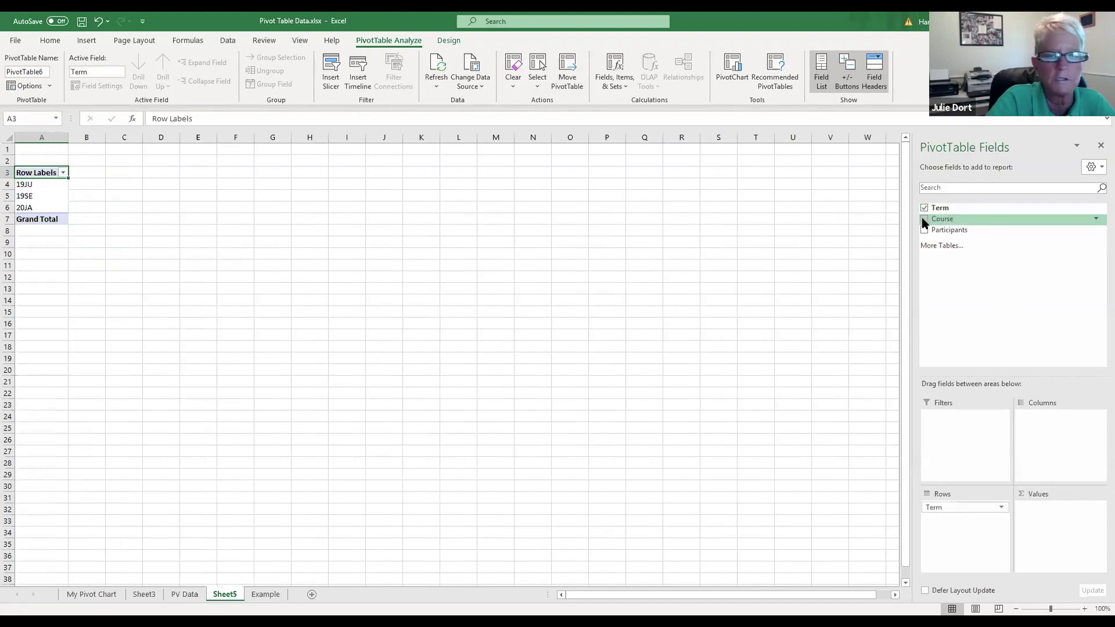
click(923, 220)
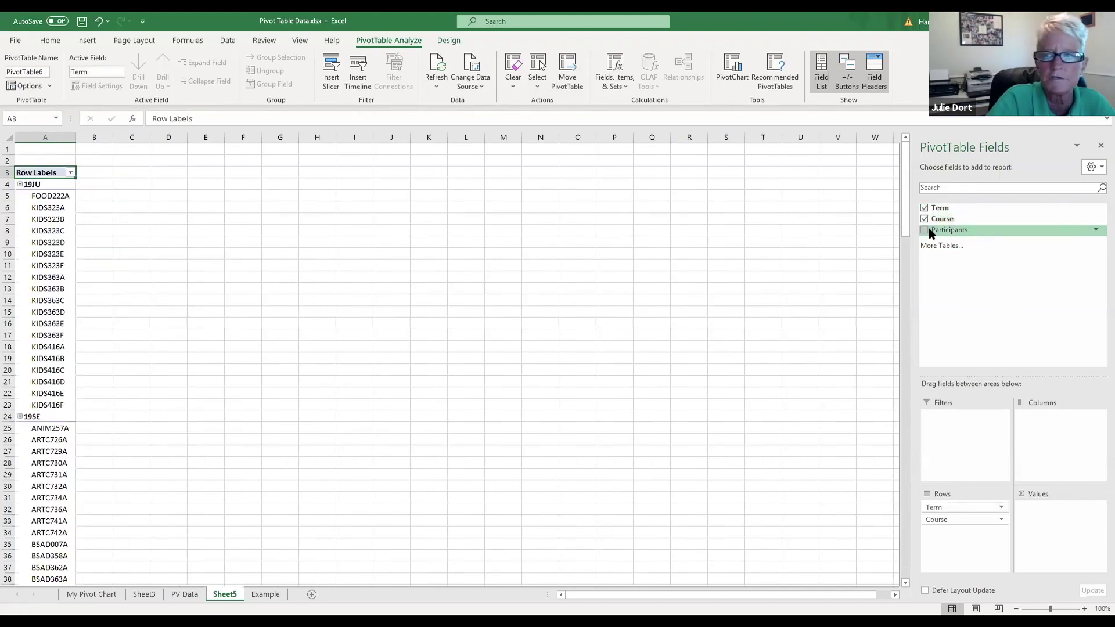
click(924, 230)
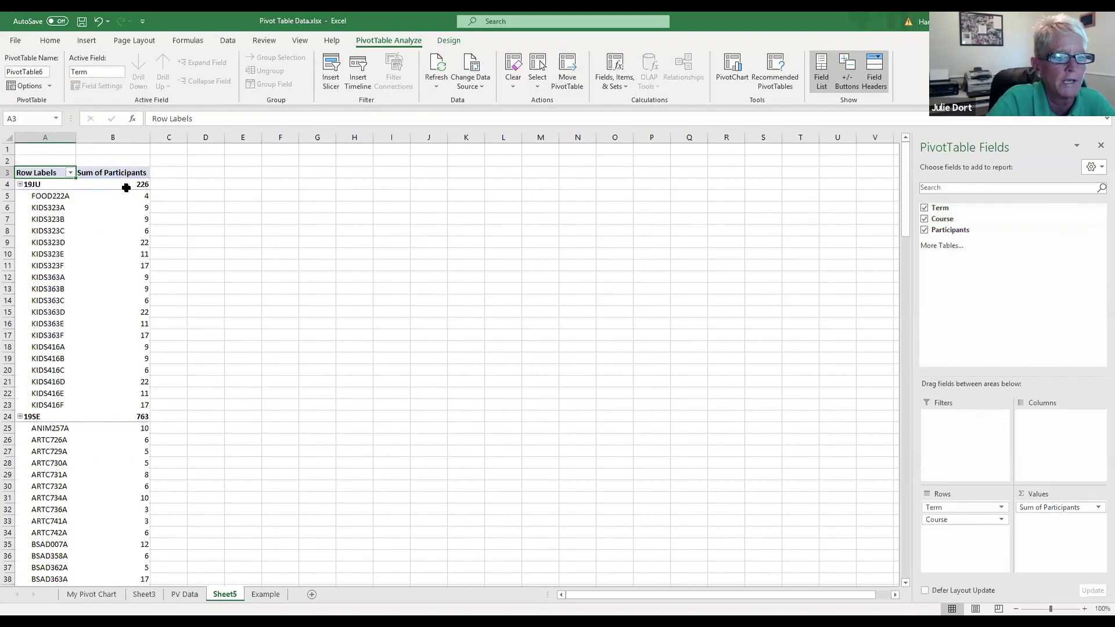
scroll(285, 211, down, 3)
scroll(288, 210, up, 3)
scroll(289, 211, down, 3)
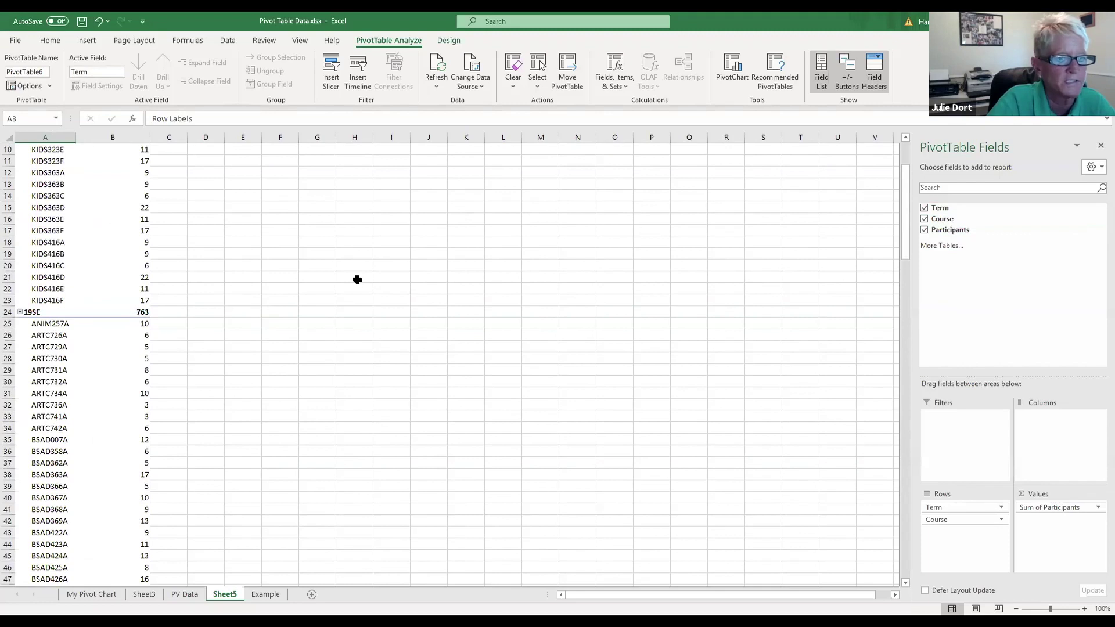
scroll(358, 278, down, 13)
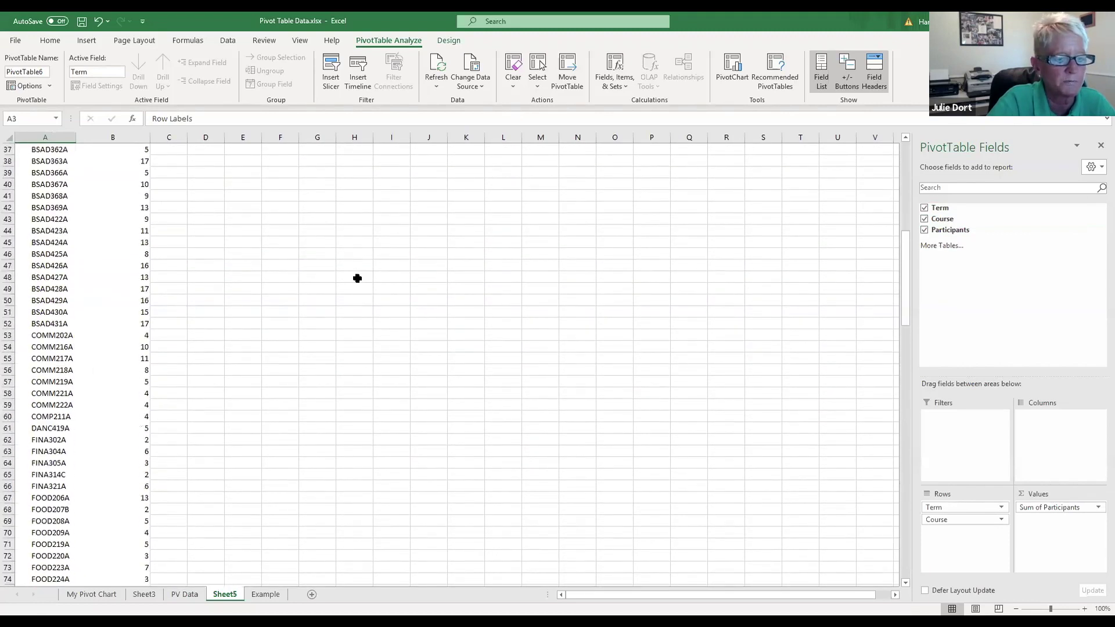
scroll(357, 278, down, 9)
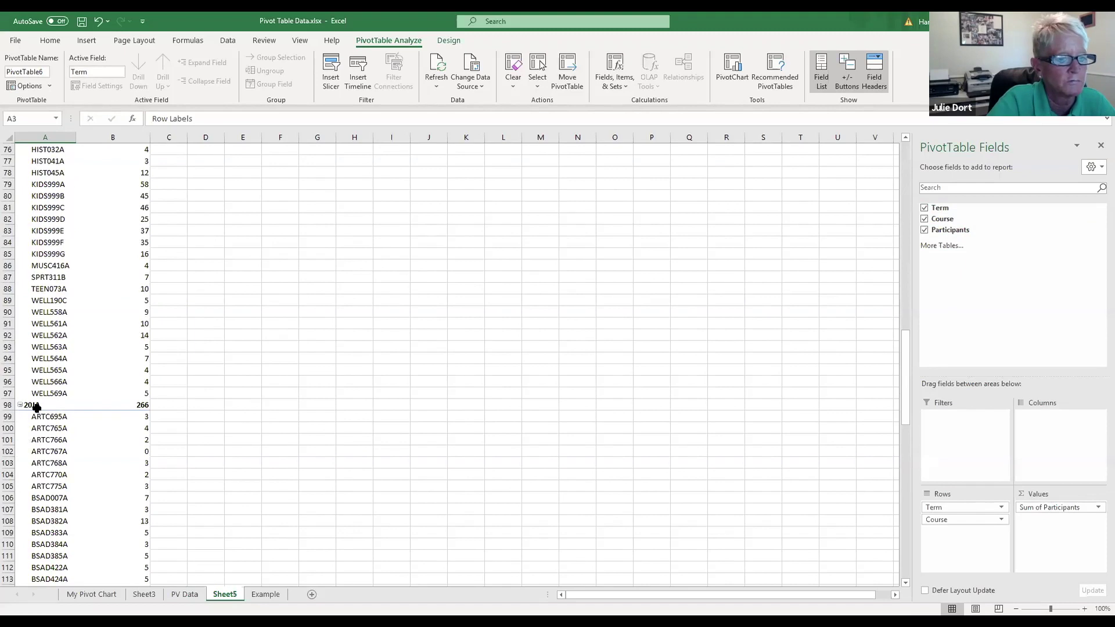
scroll(290, 330, down, 4)
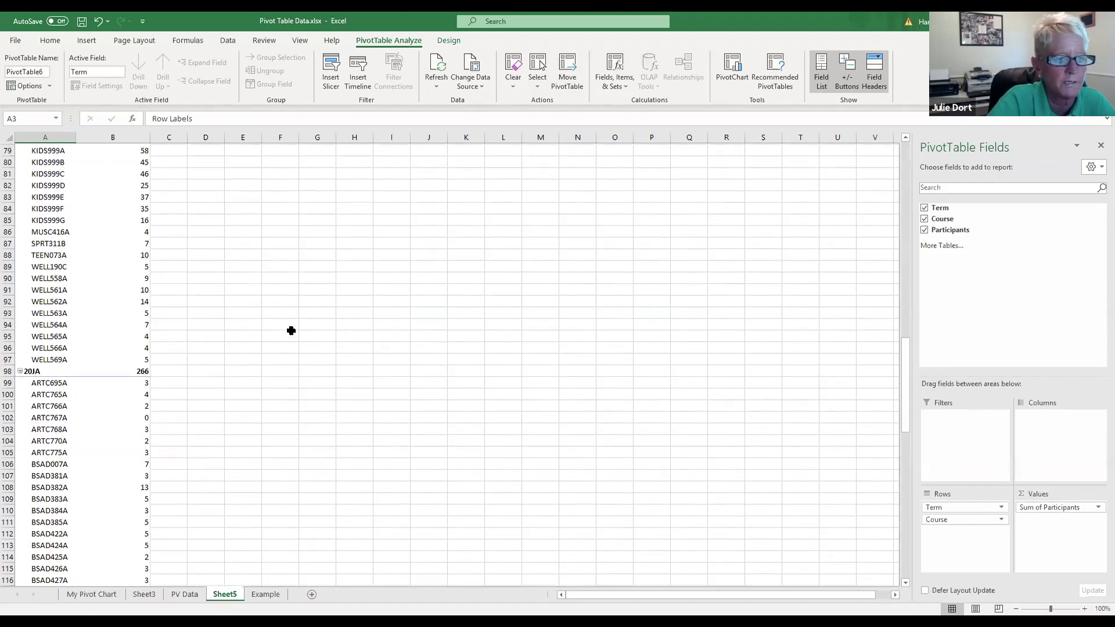
scroll(369, 325, down, 17)
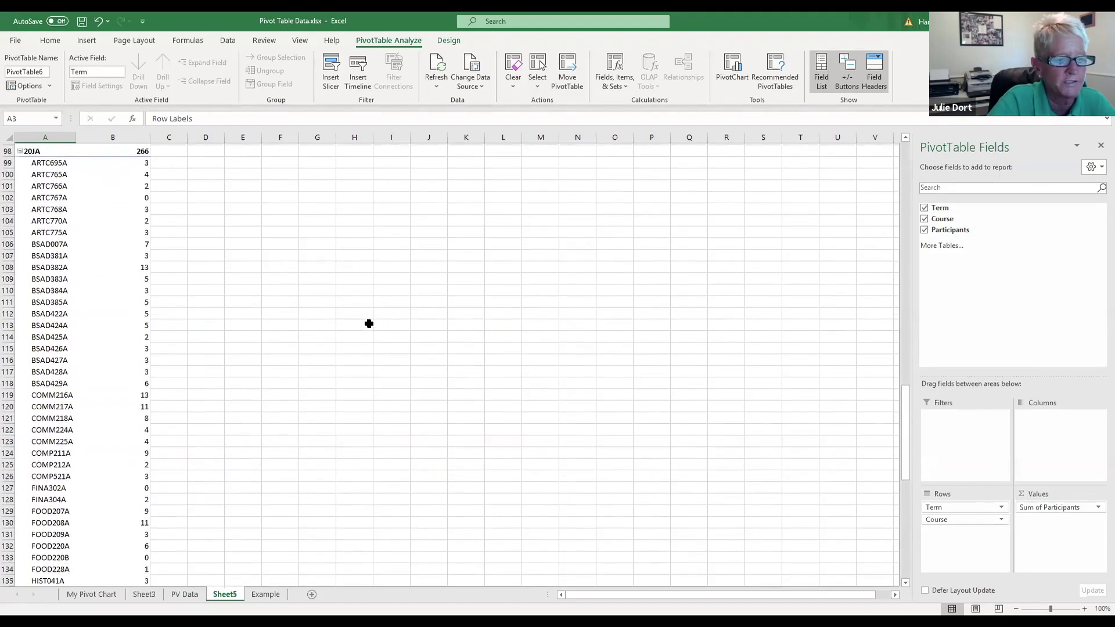
scroll(369, 323, down, 3)
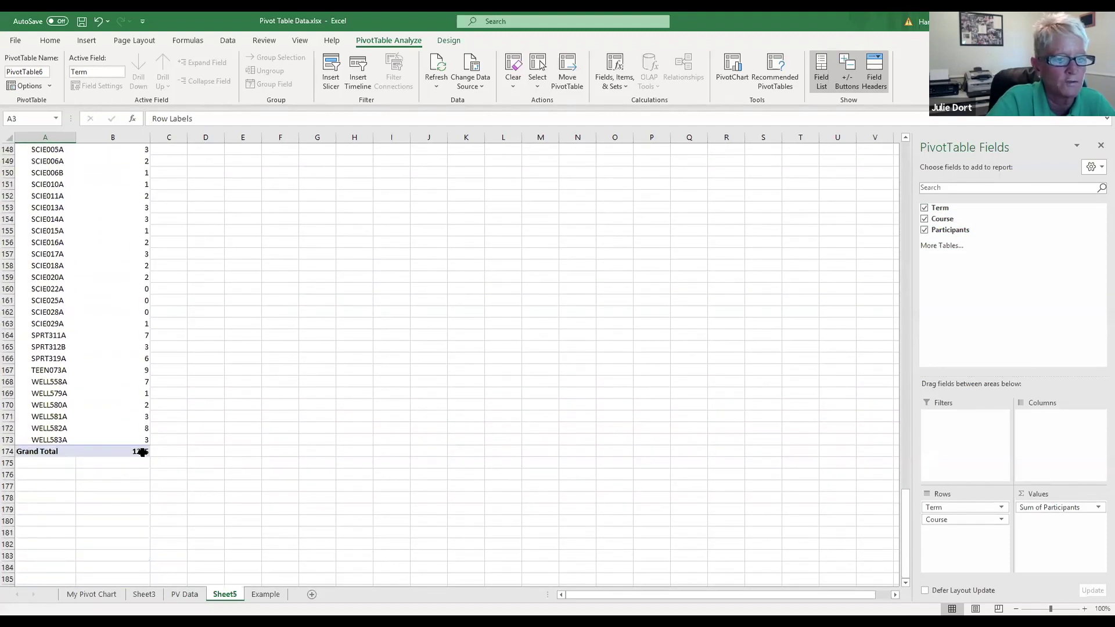
scroll(399, 358, up, 12)
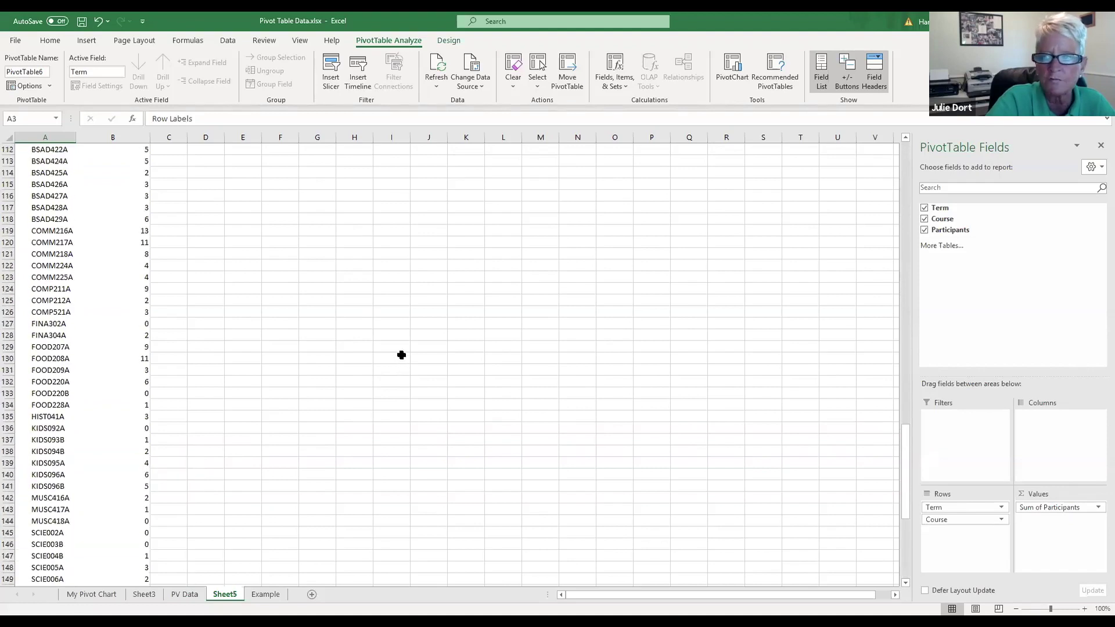
scroll(394, 351, up, 11)
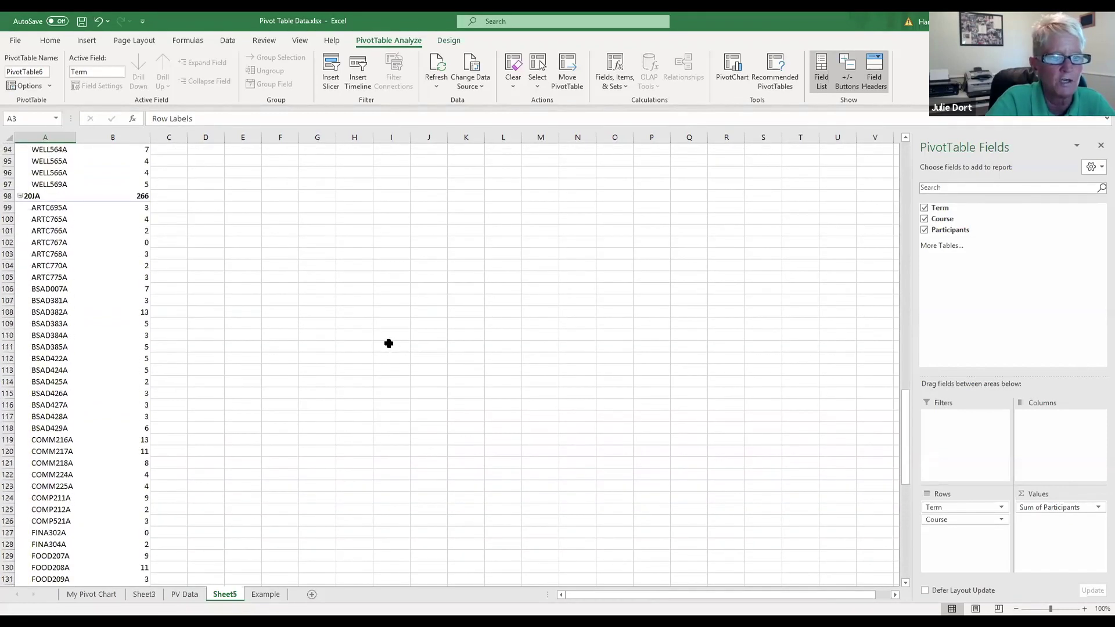
scroll(386, 344, up, 20)
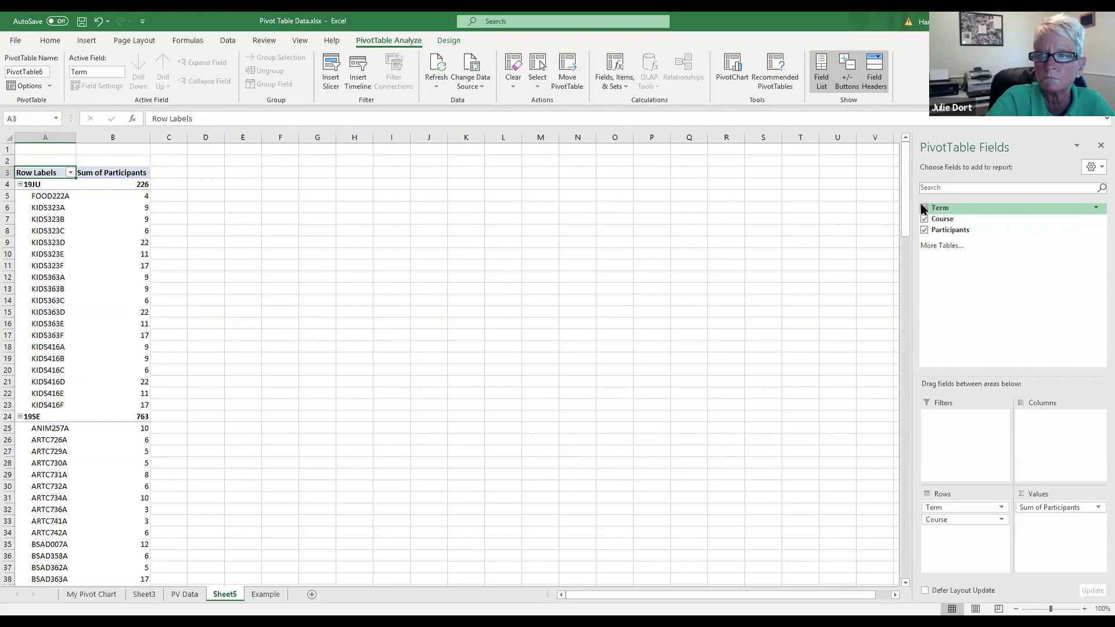
click(924, 208)
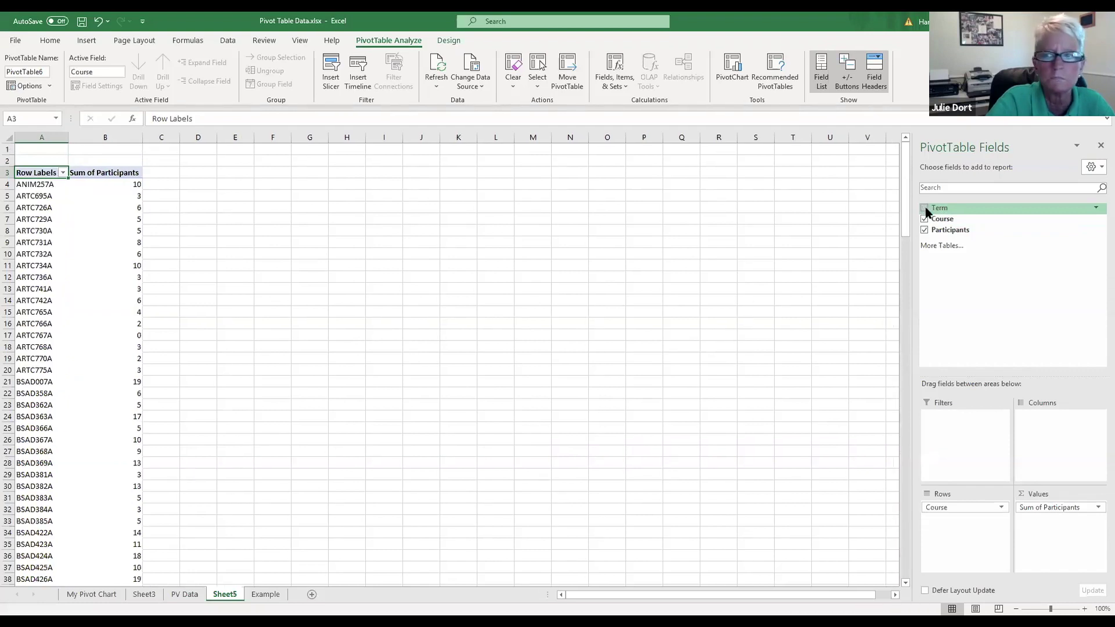
click(924, 208)
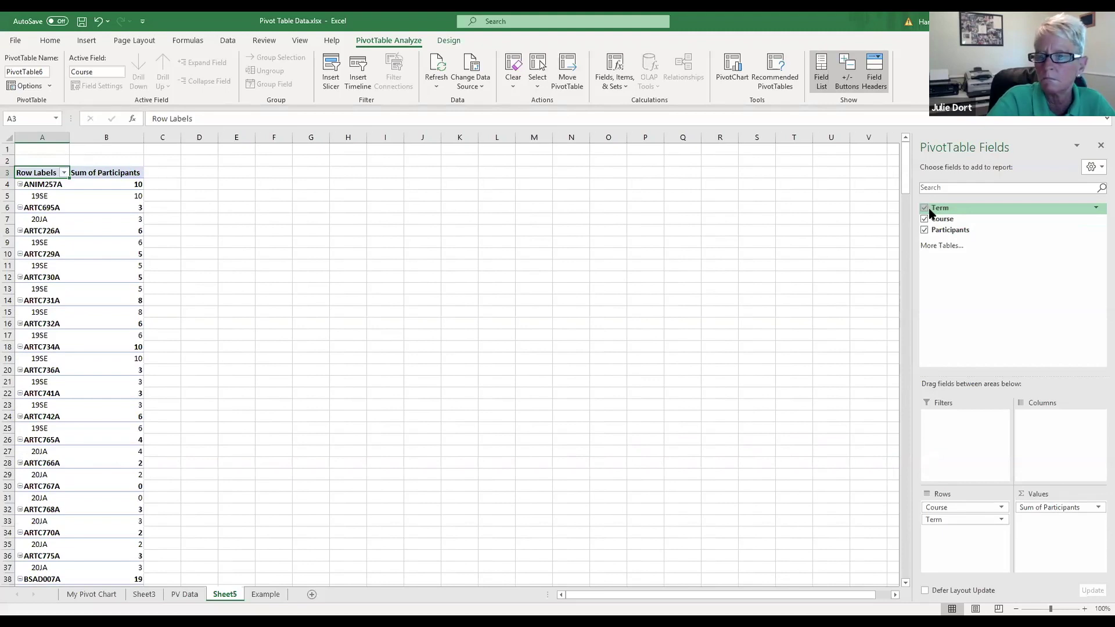
click(924, 208)
click(925, 209)
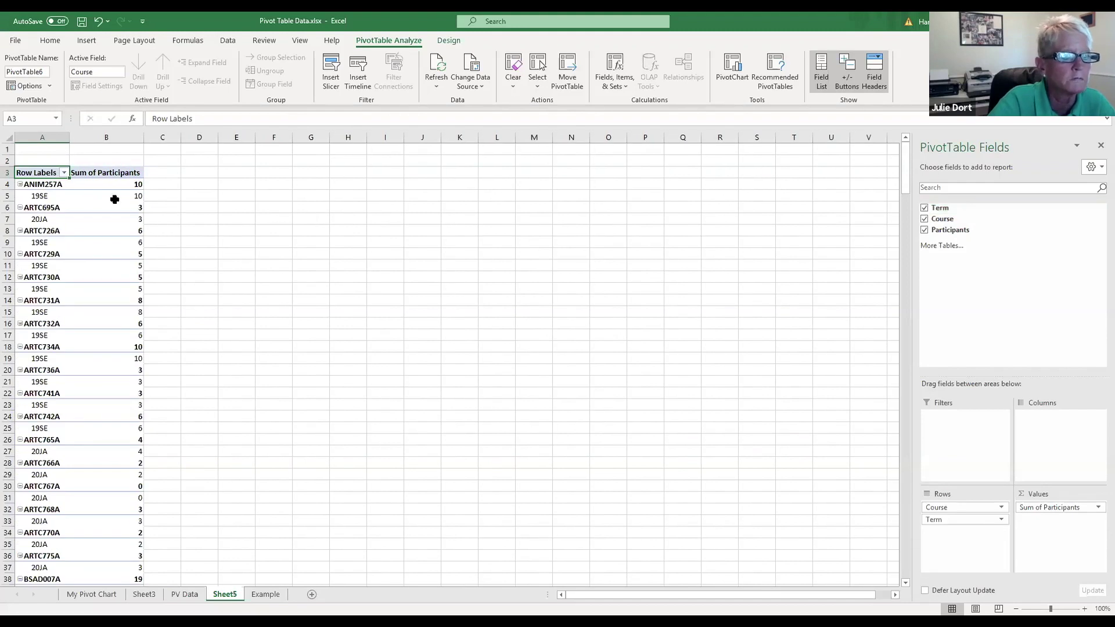
click(21, 185)
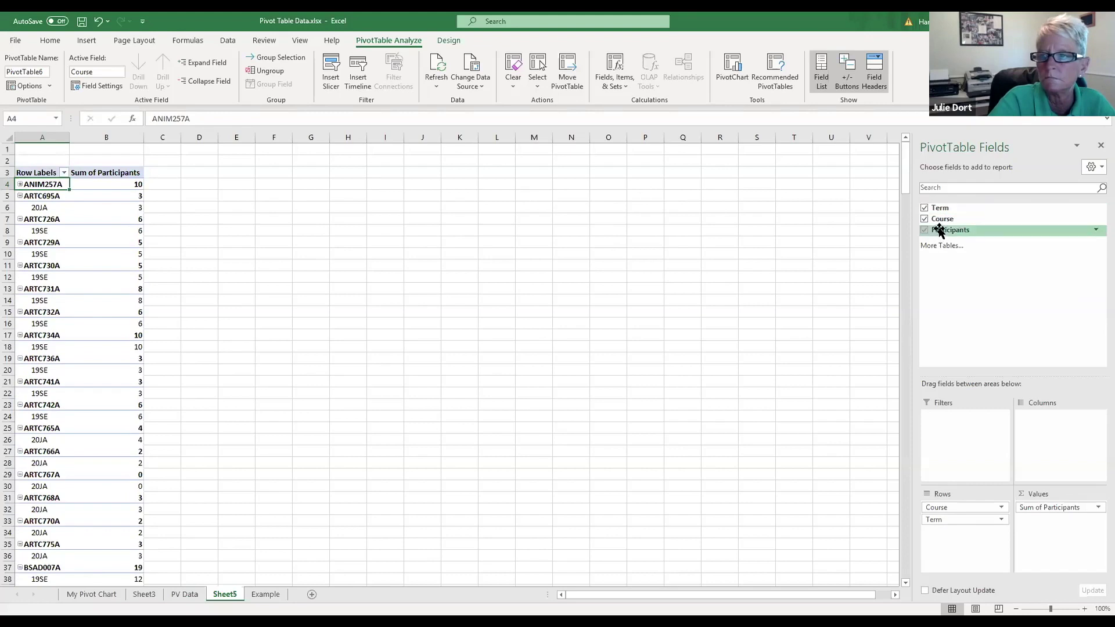
click(925, 208)
click(924, 219)
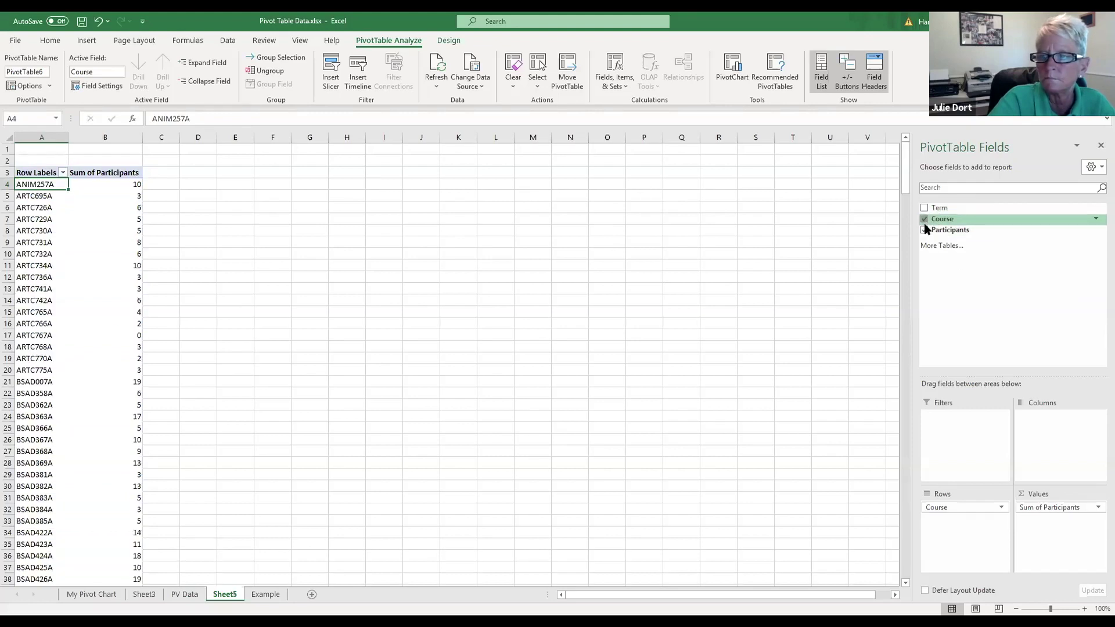
click(924, 230)
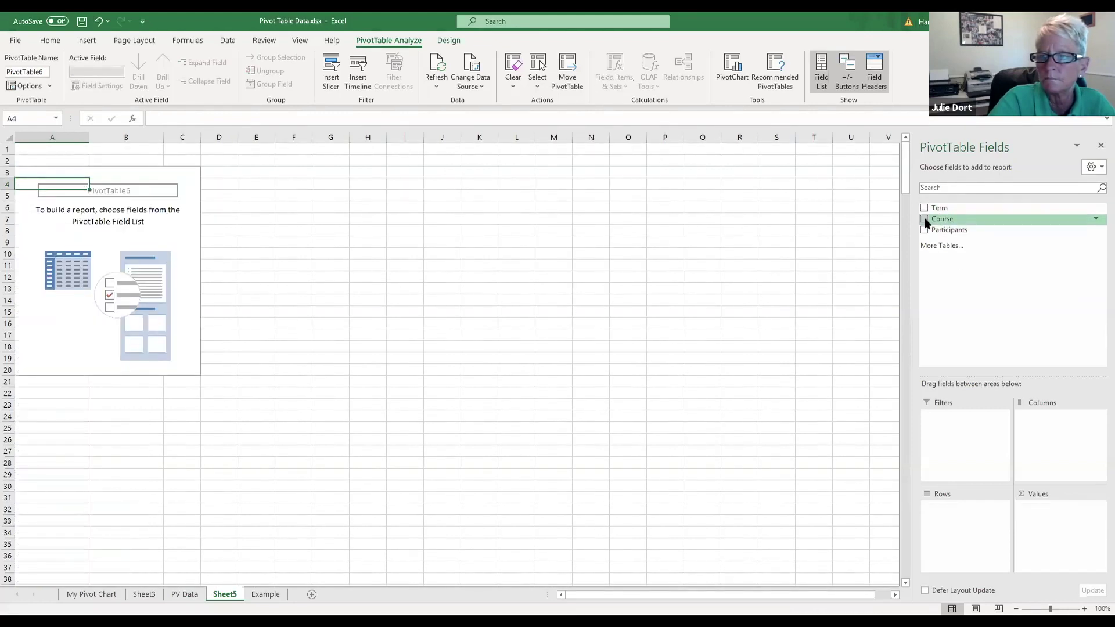
click(924, 219)
click(925, 218)
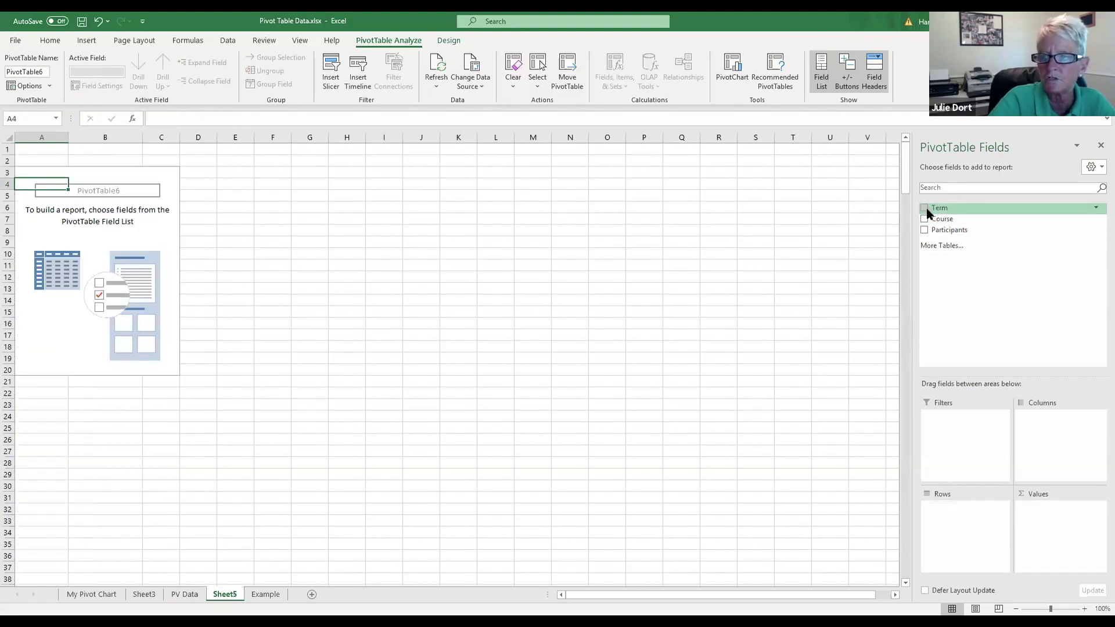
click(924, 208)
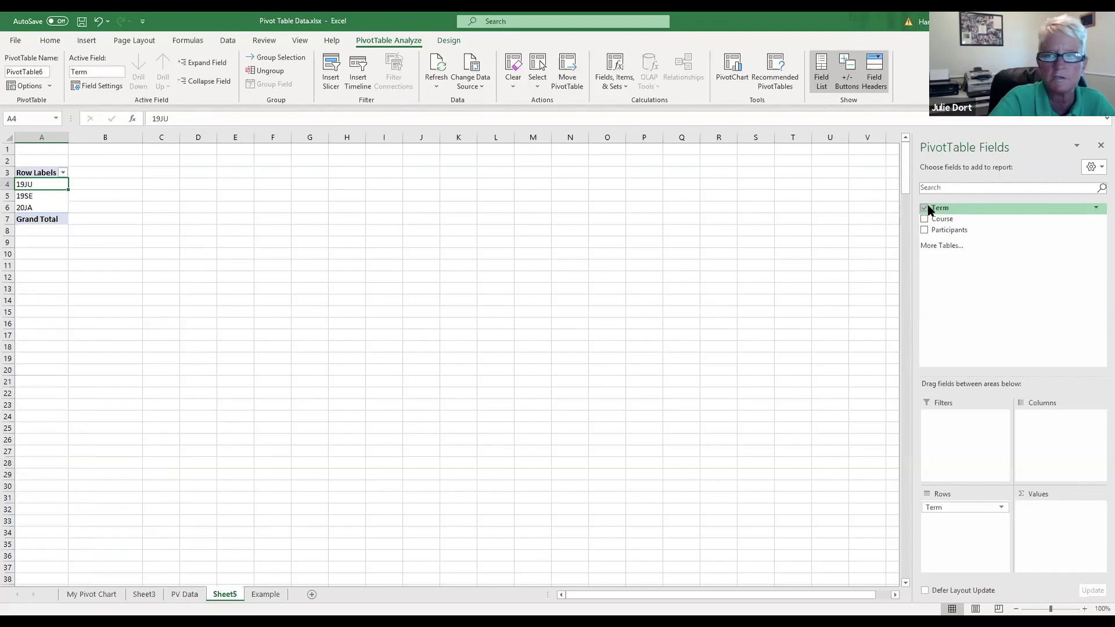
click(925, 230)
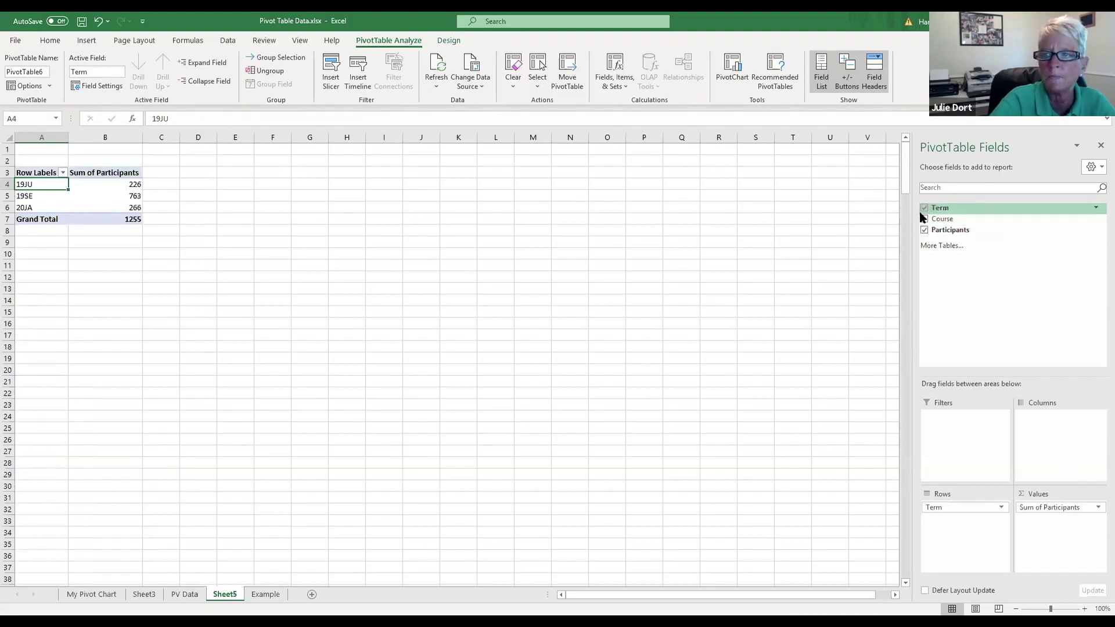
click(924, 219)
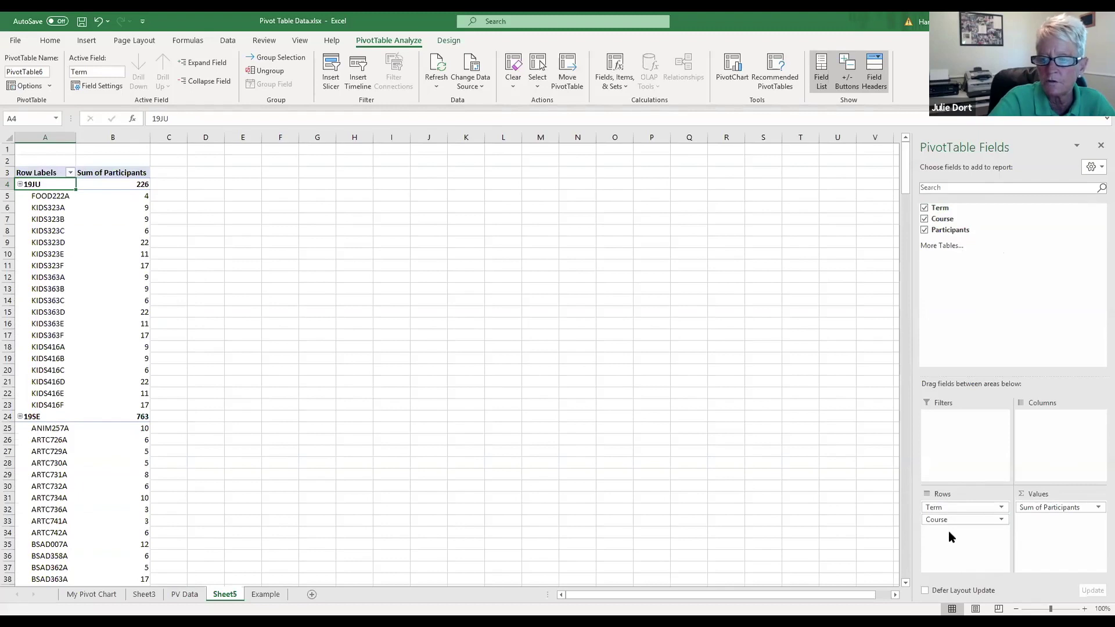
drag(974, 506, 1050, 430)
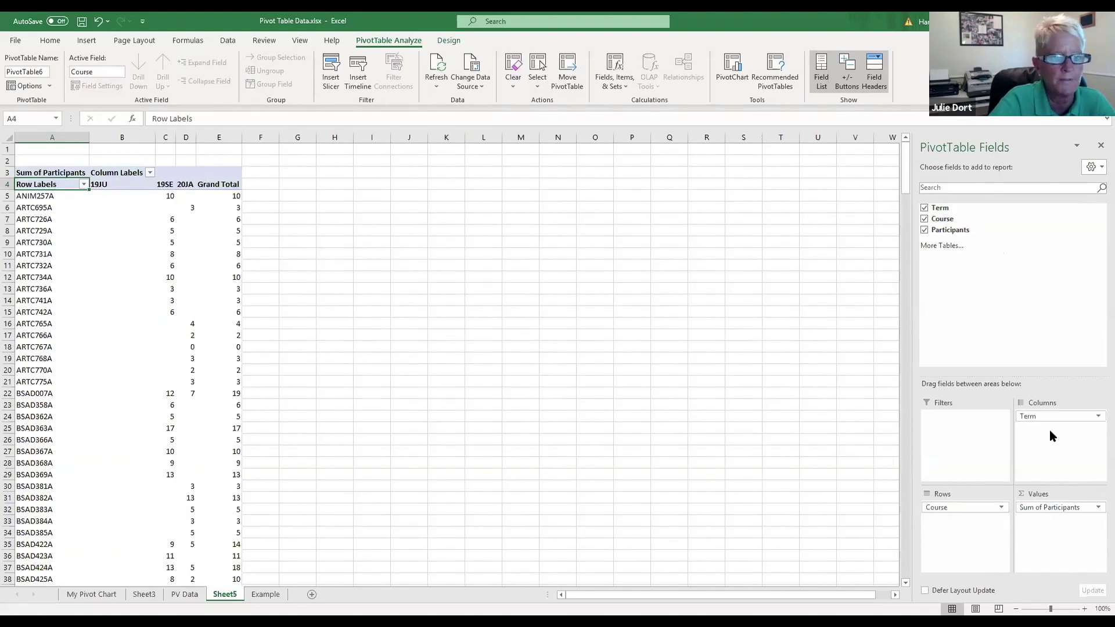
drag(967, 507, 1051, 445)
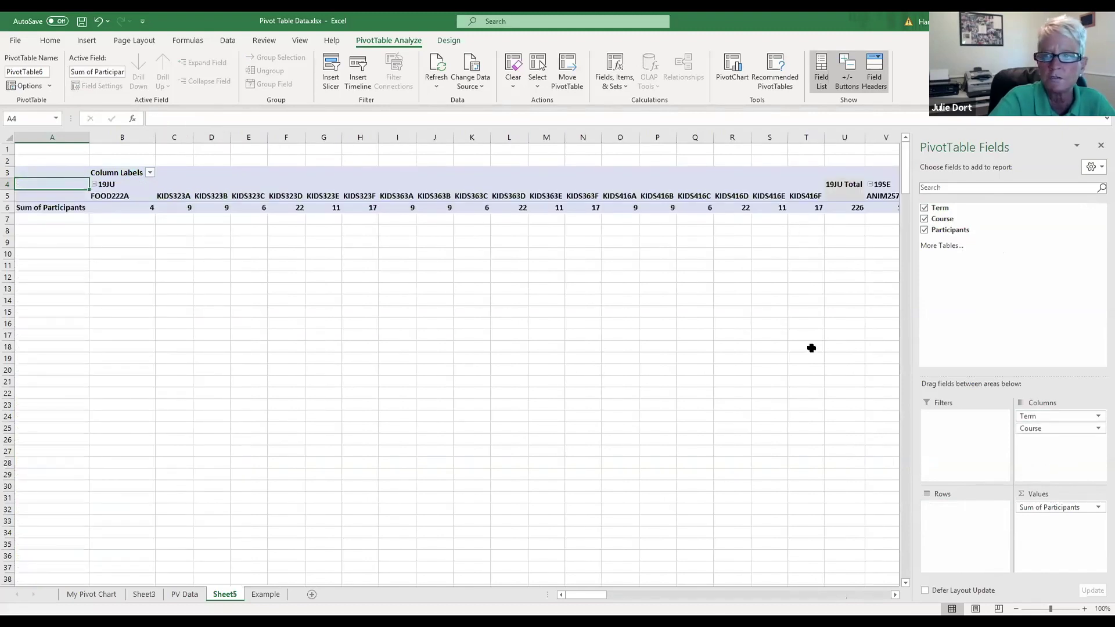
drag(1045, 417, 971, 539)
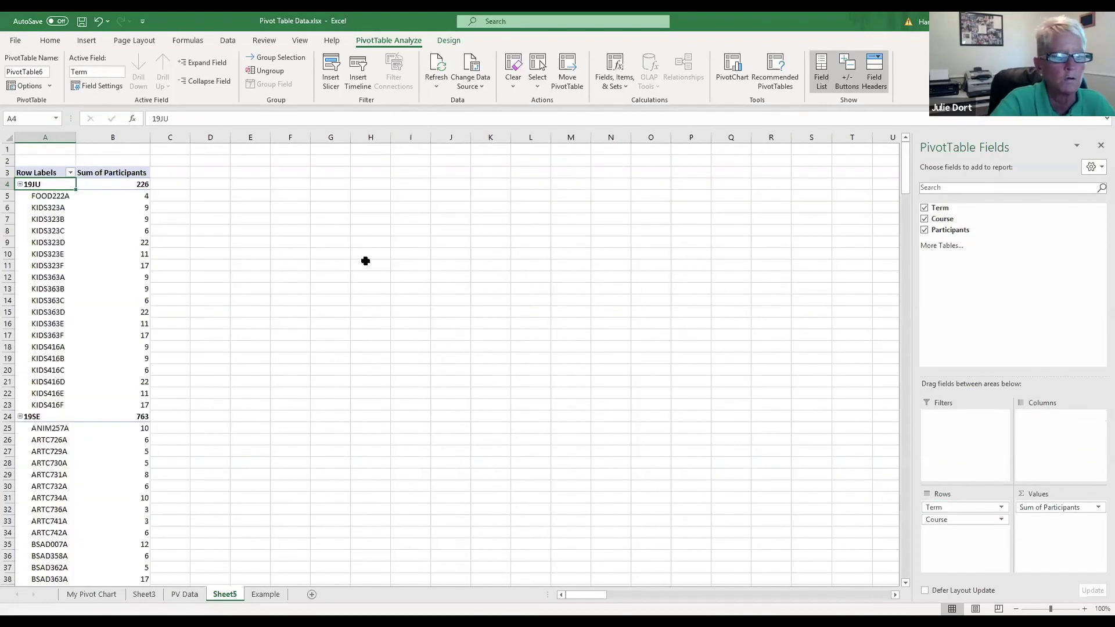
scroll(379, 255, down, 2)
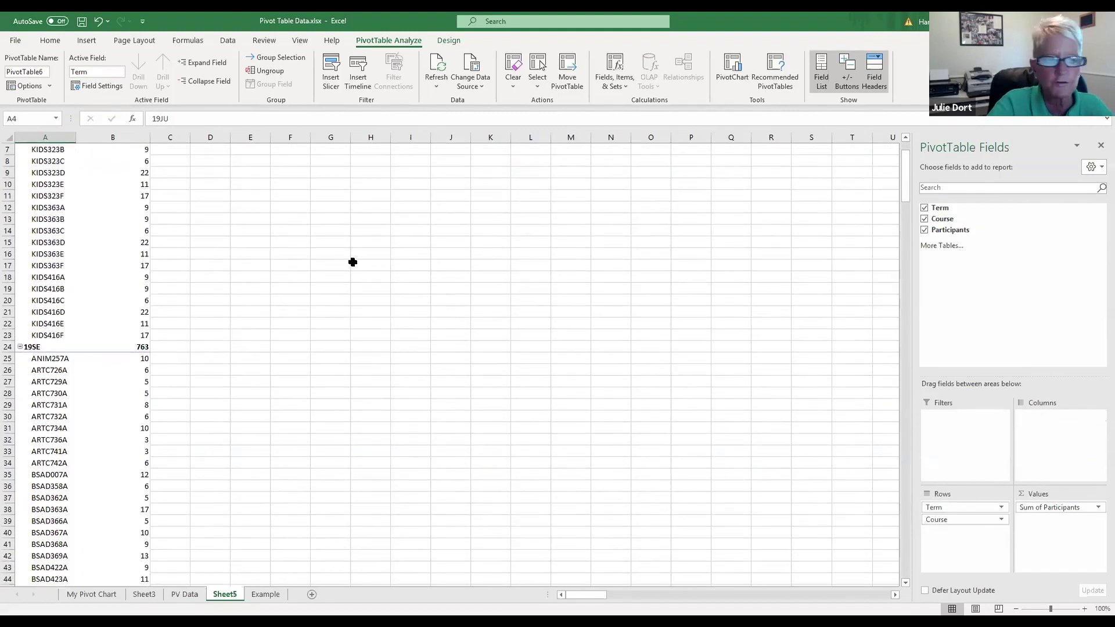
scroll(335, 277, up, 2)
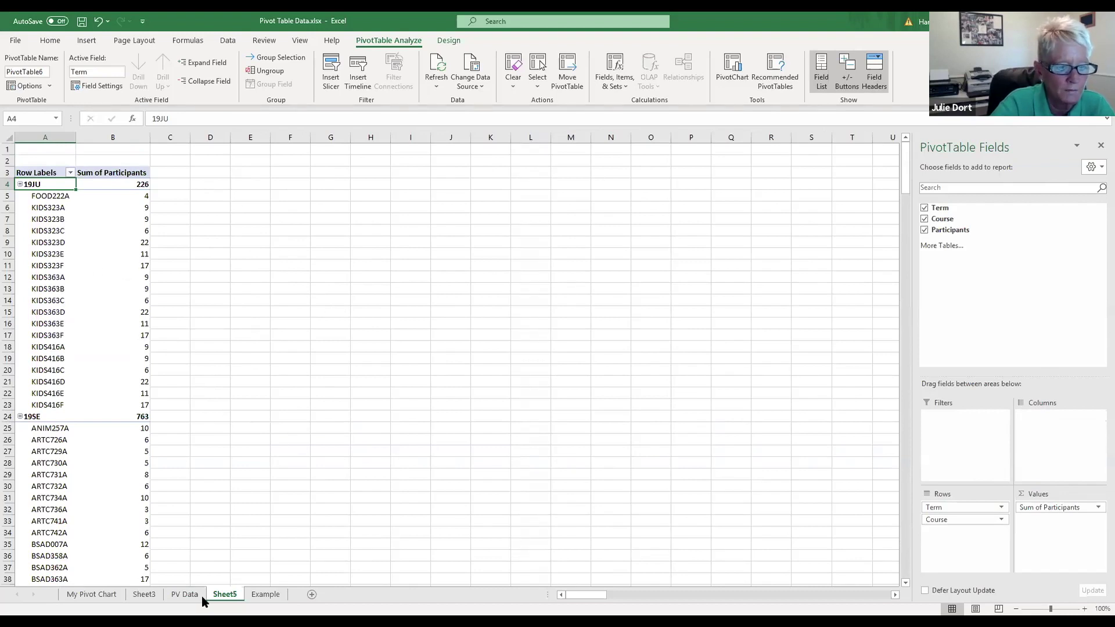
Step: Enter 209 in cell C3 of the Example sheet for KIDS323A, then go back to Sheet5
click(270, 594)
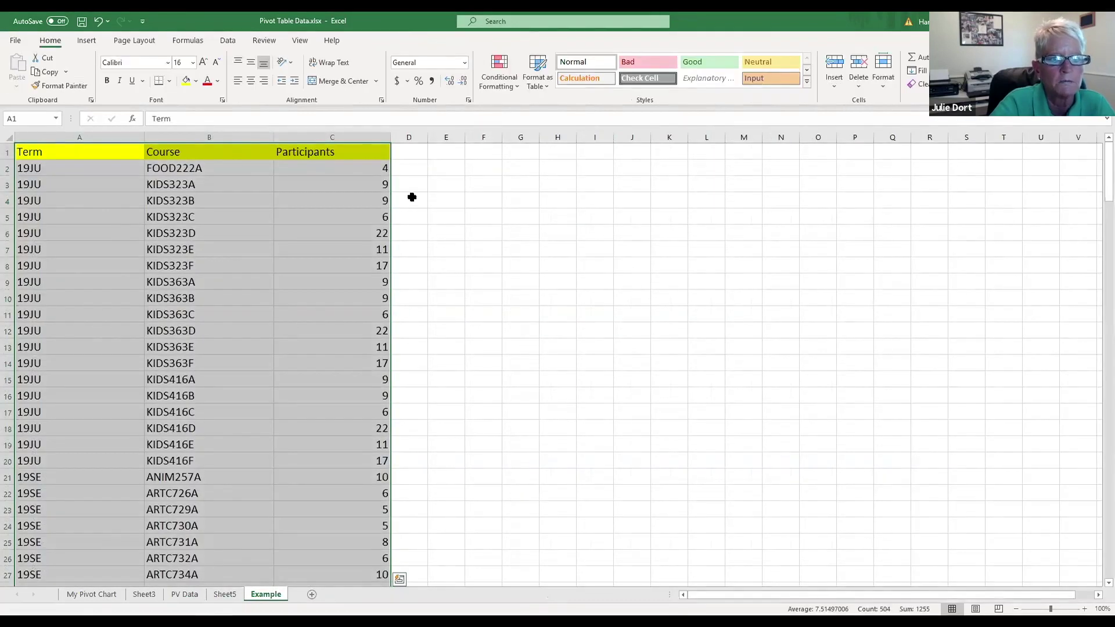
click(409, 198)
click(285, 172)
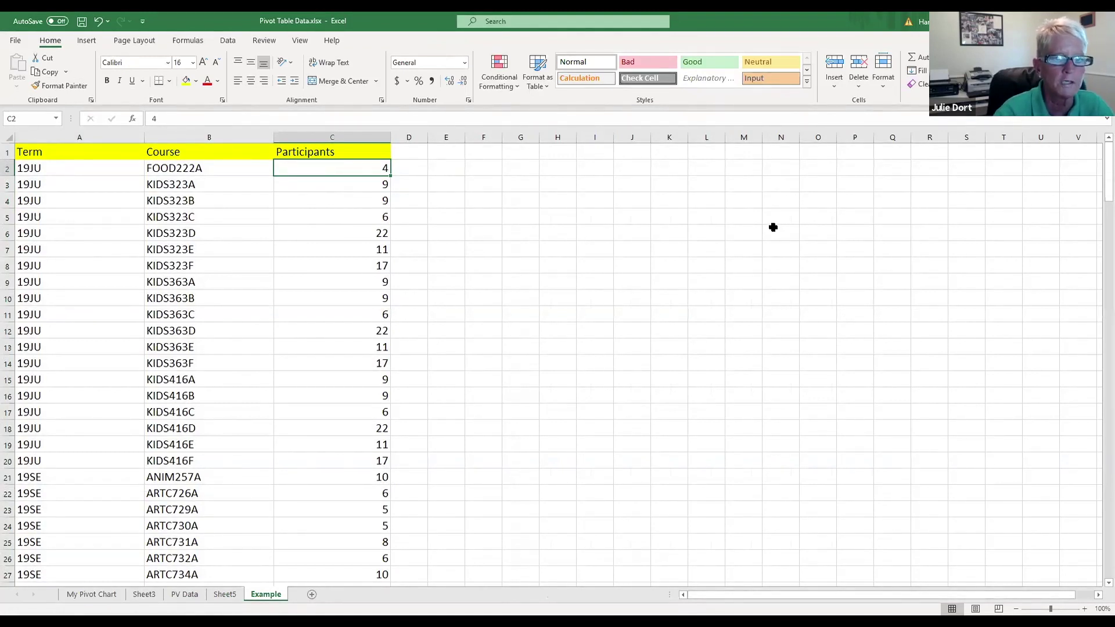
click(366, 185)
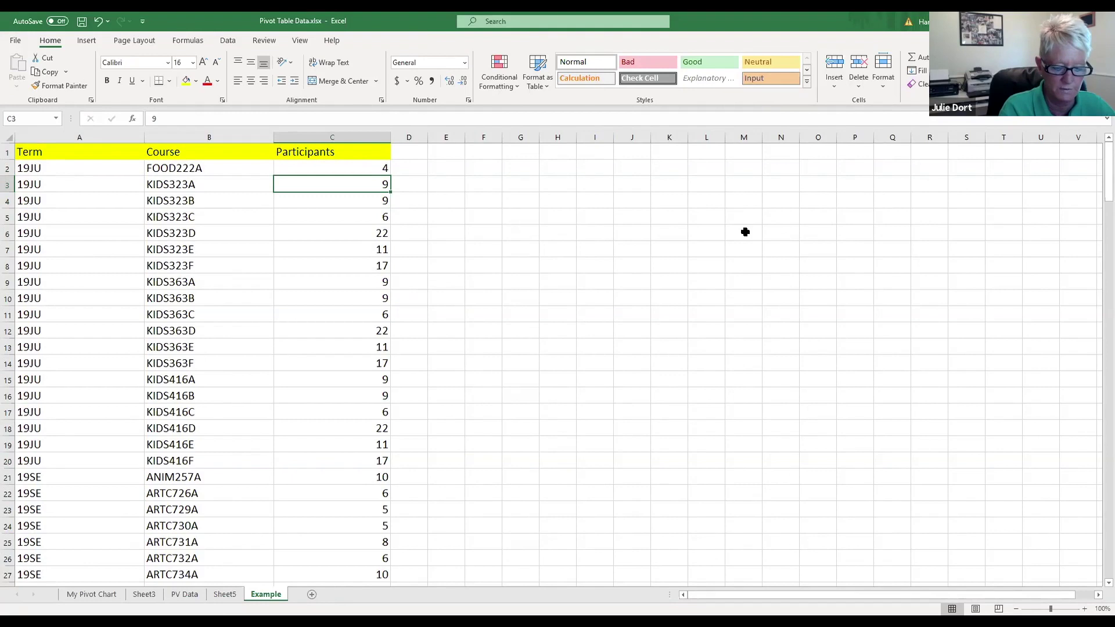
text(20)
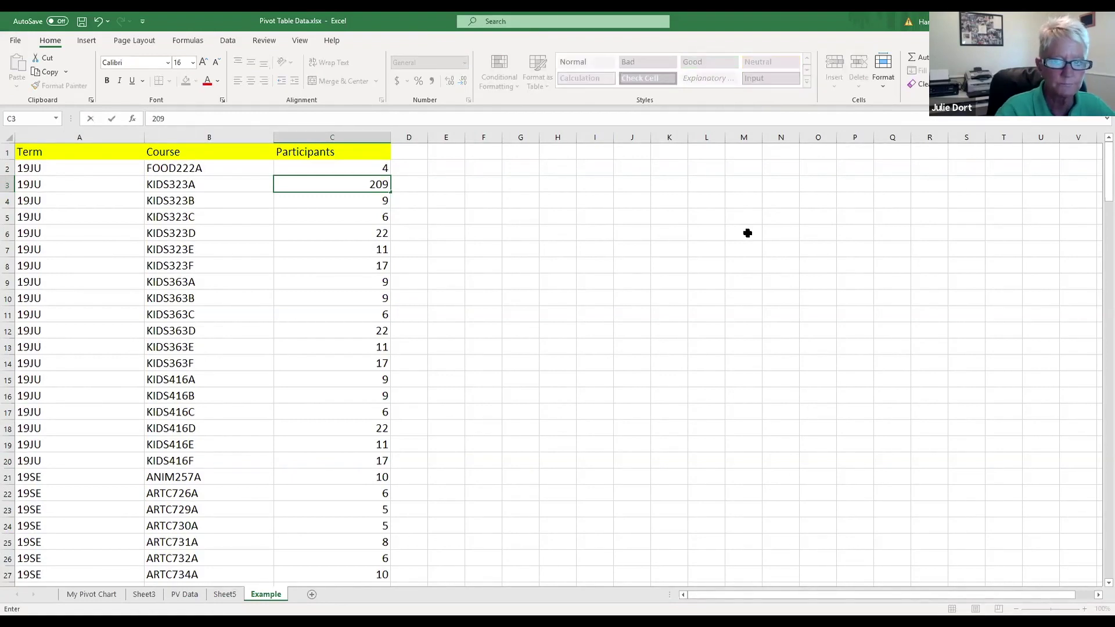
key(Return)
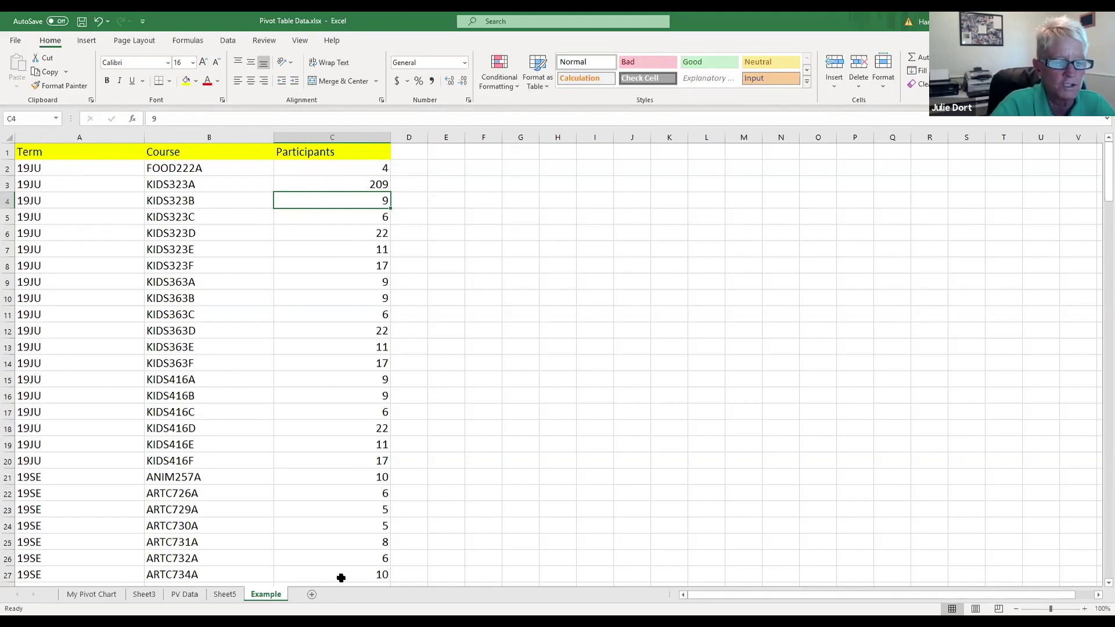
click(226, 594)
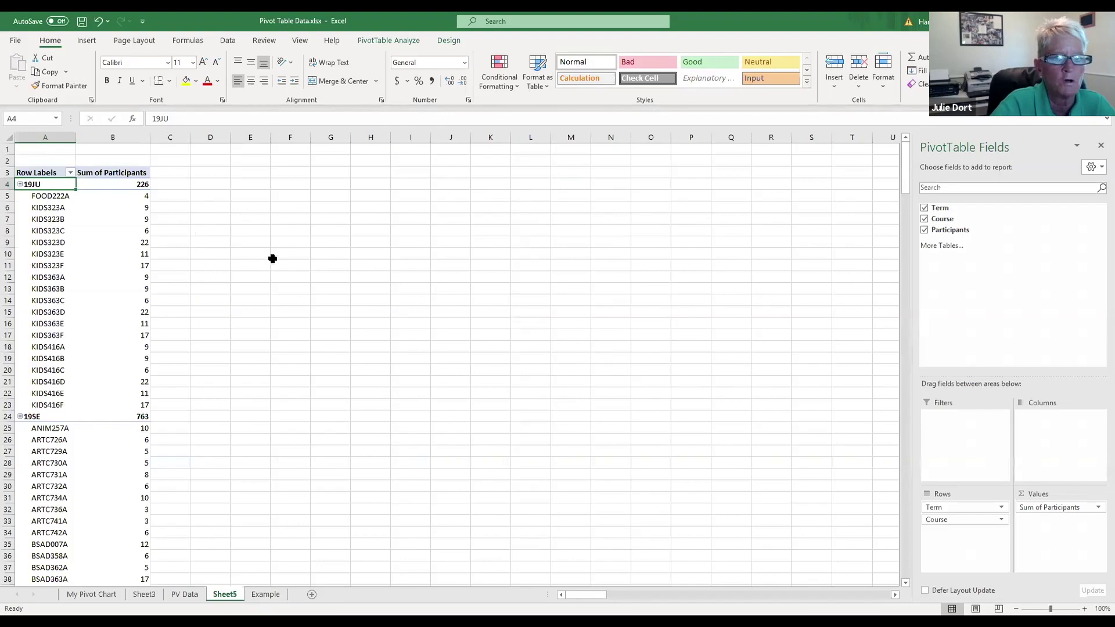
Step: Refresh the pivot table so KIDS323A shows 209 and 19JU totals 426
click(377, 41)
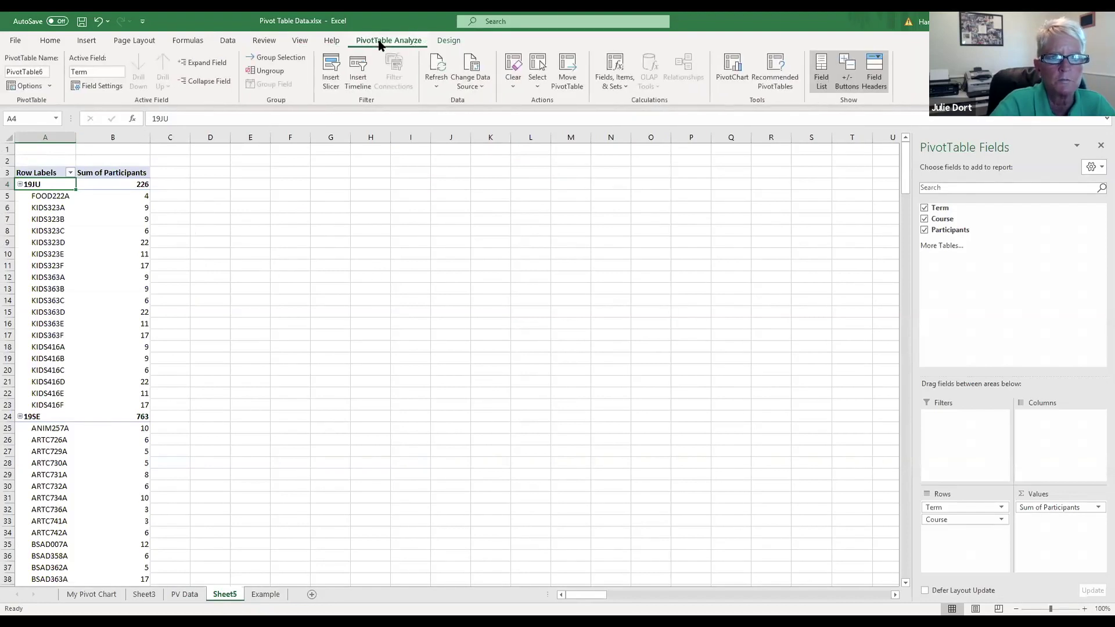
click(440, 68)
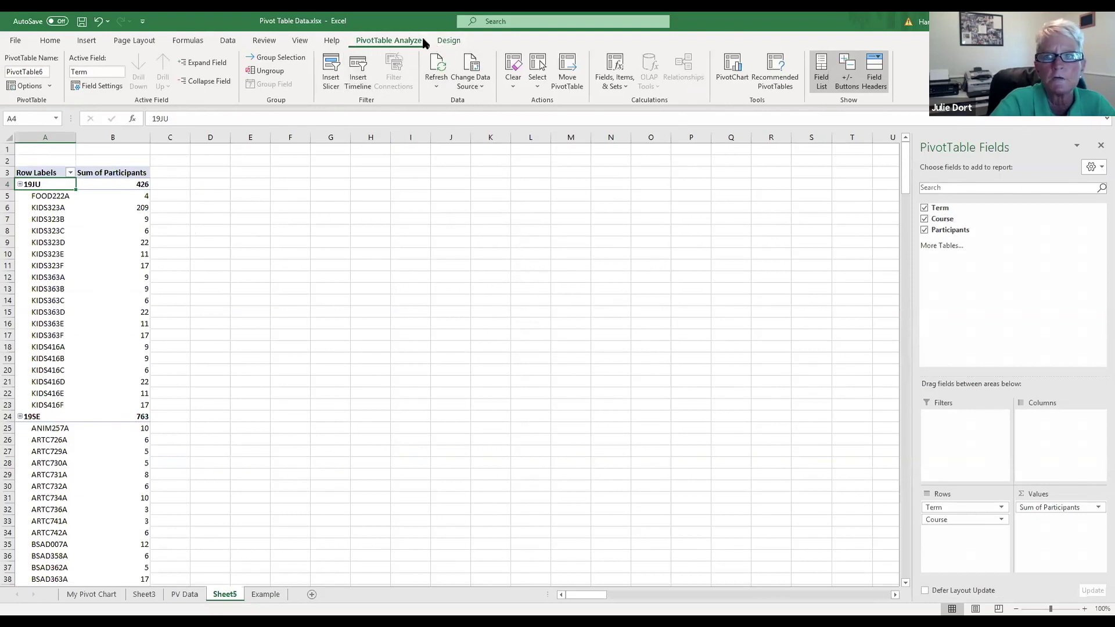
Step: Insert a Clustered Bar PivotChart from the pivot table after previewing Line and Pie types
click(735, 63)
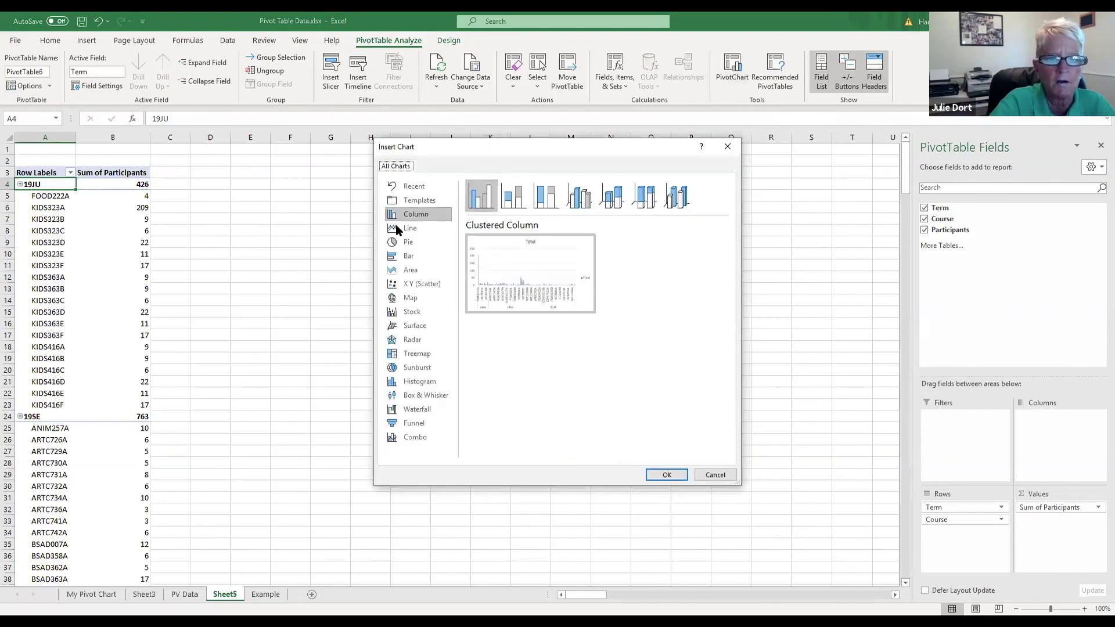
click(410, 228)
click(420, 243)
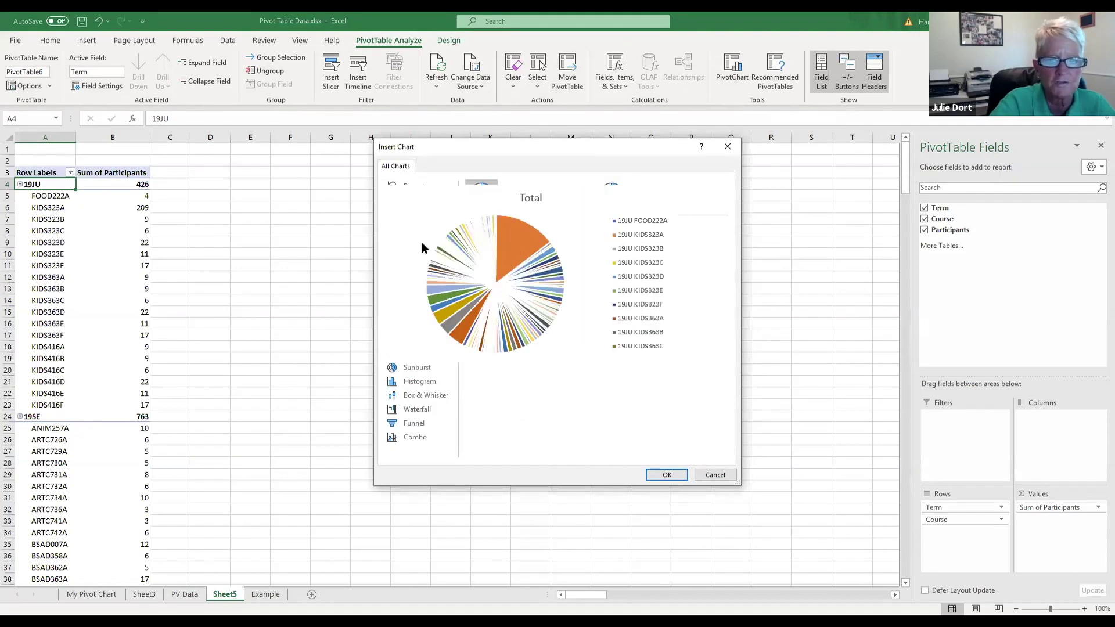
click(394, 260)
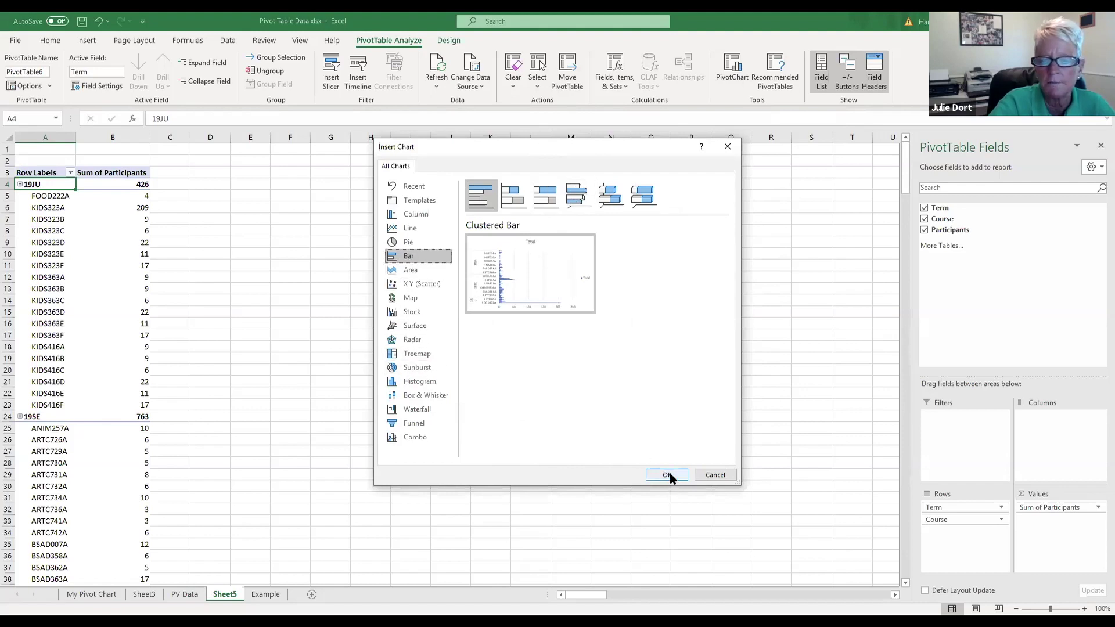
click(668, 475)
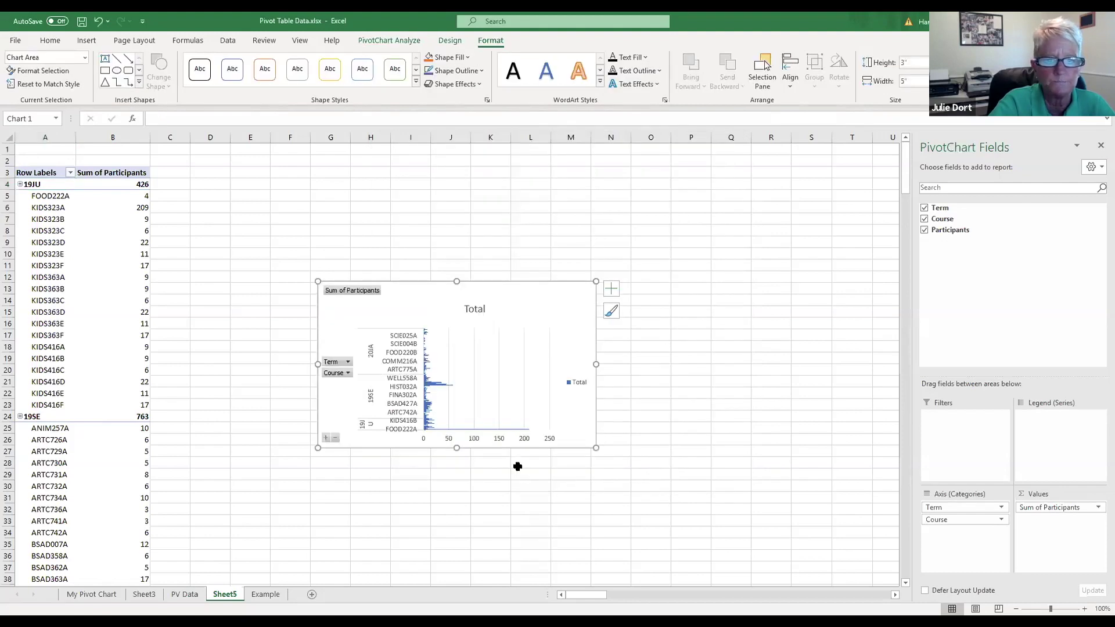
Step: Nudge the chart up, then move it to a new sheet named Course Summary
drag(513, 295, 506, 250)
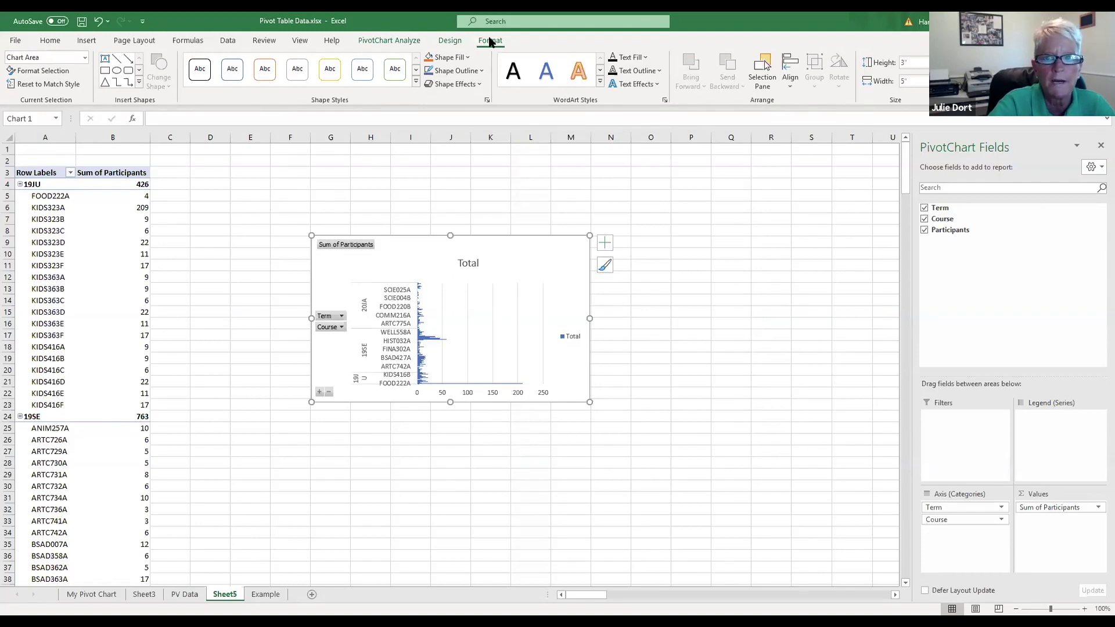
click(451, 40)
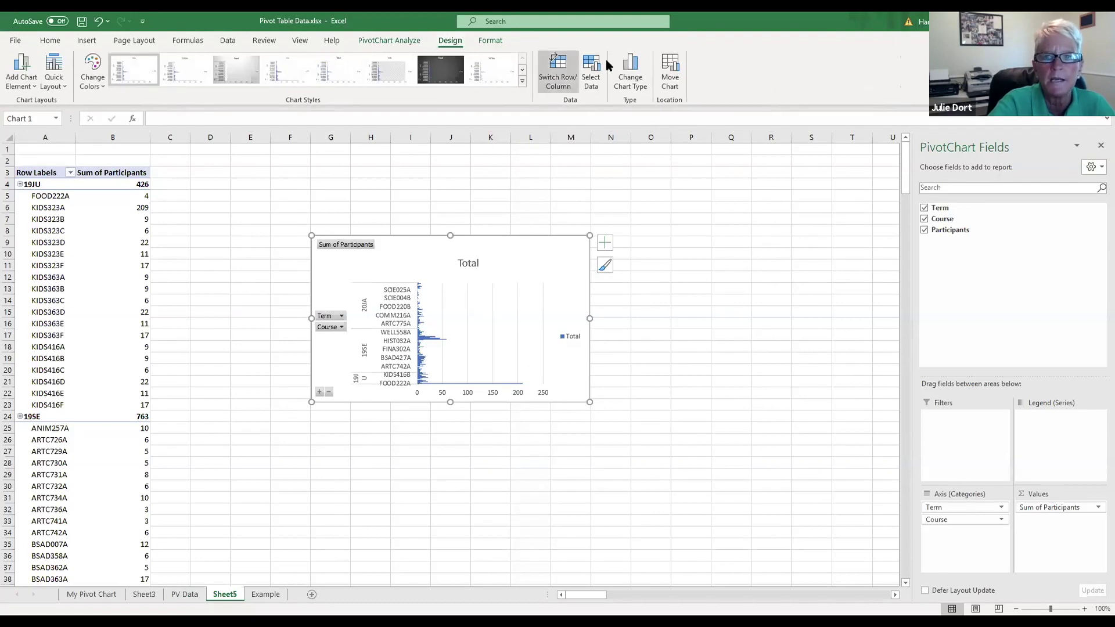
click(670, 69)
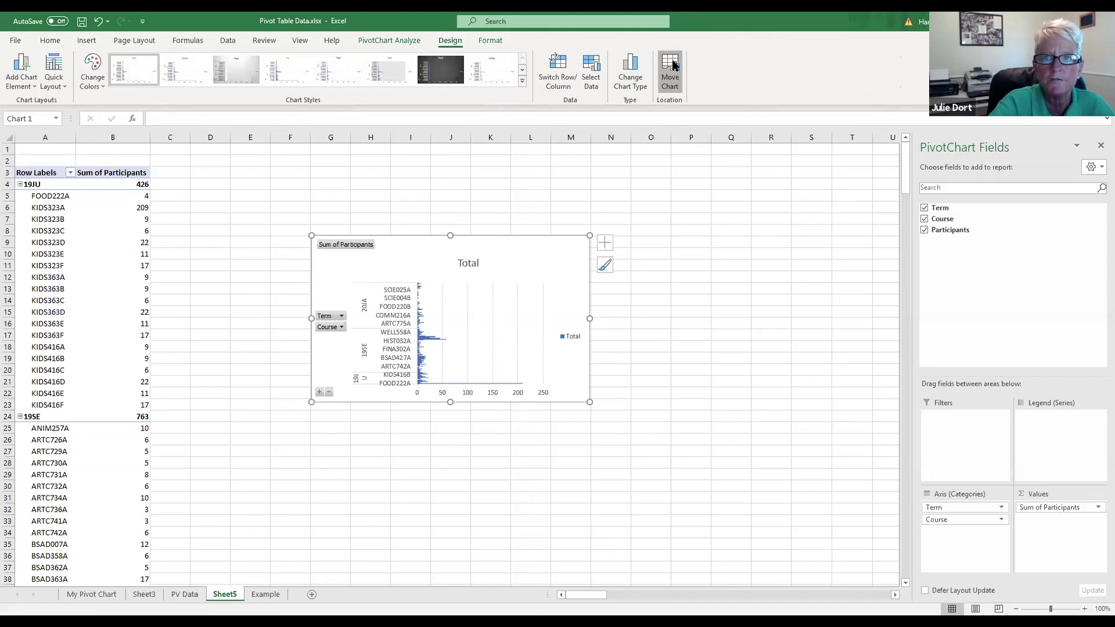
click(429, 158)
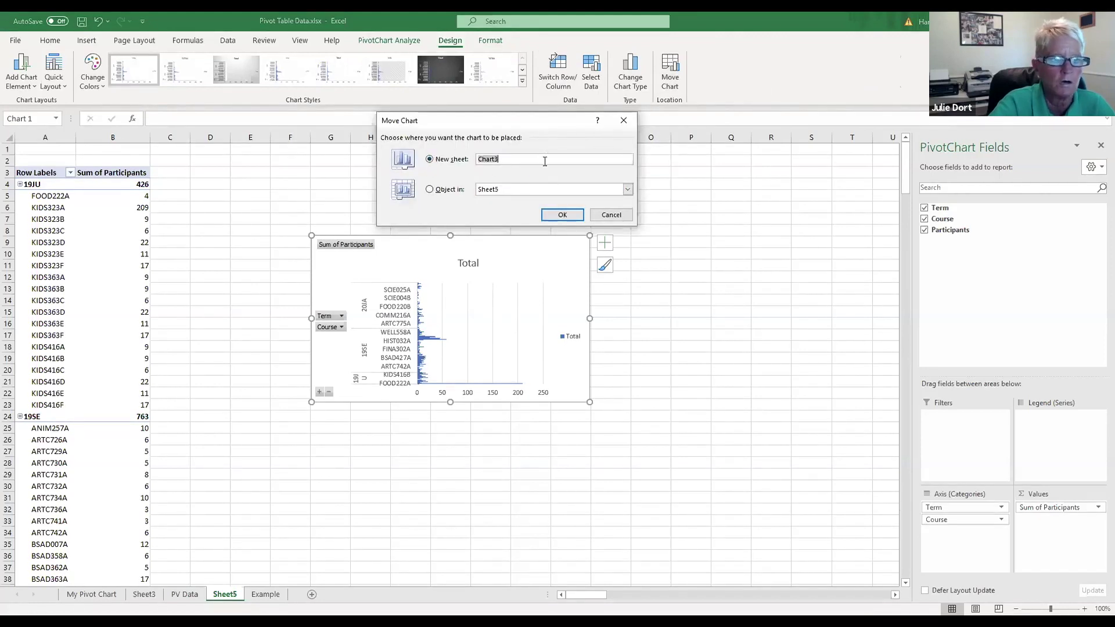
text(C)
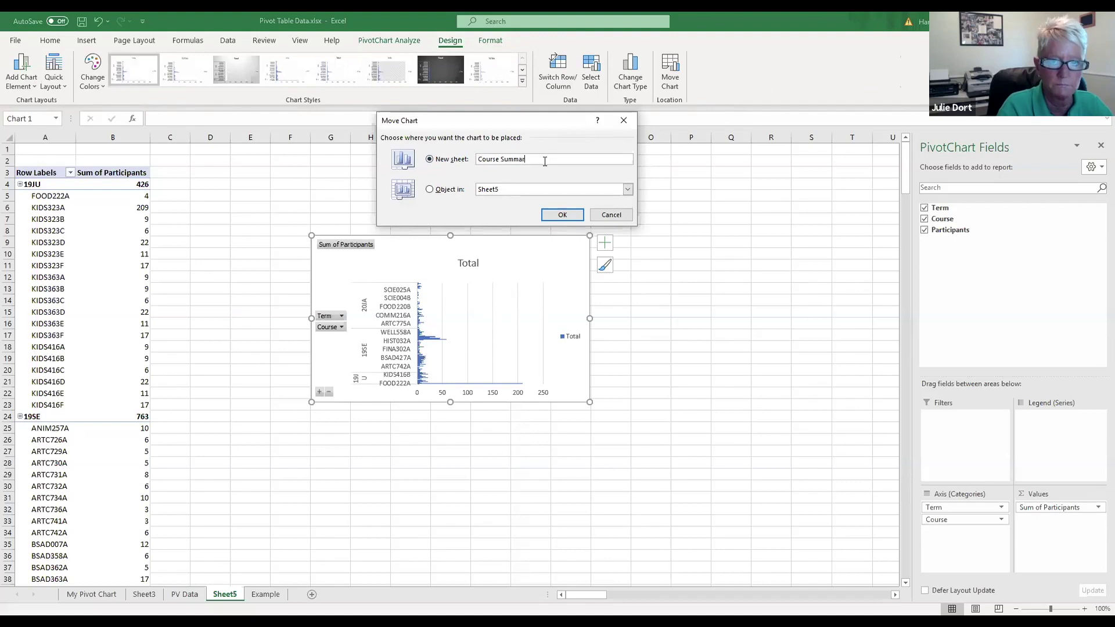
click(564, 215)
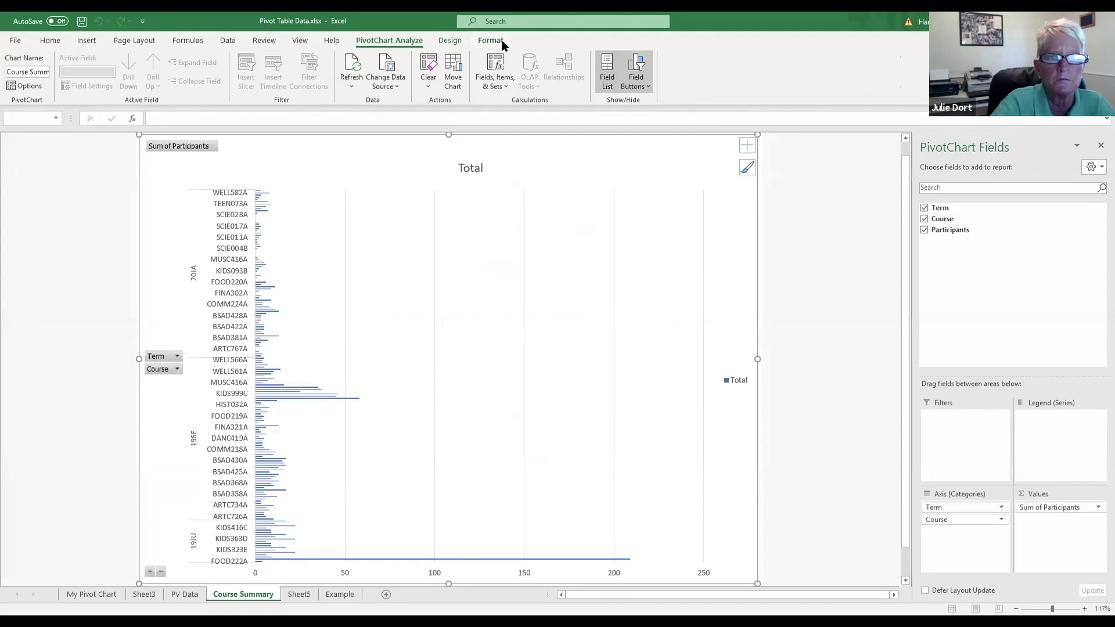
Step: Apply the dark chart style to the bar PivotChart
click(502, 42)
click(449, 40)
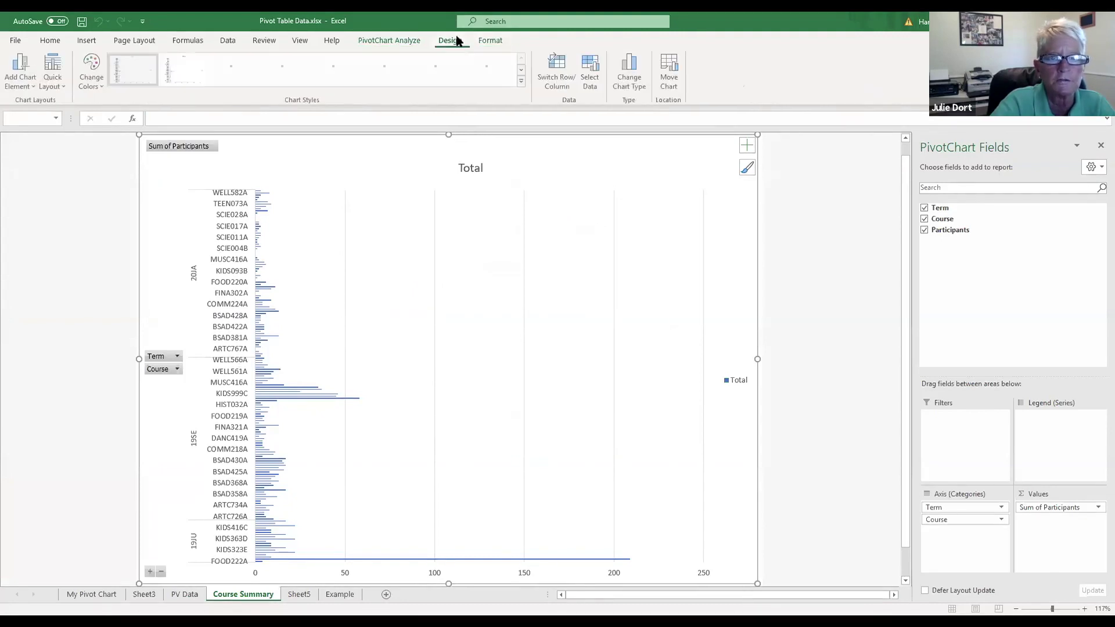
click(440, 69)
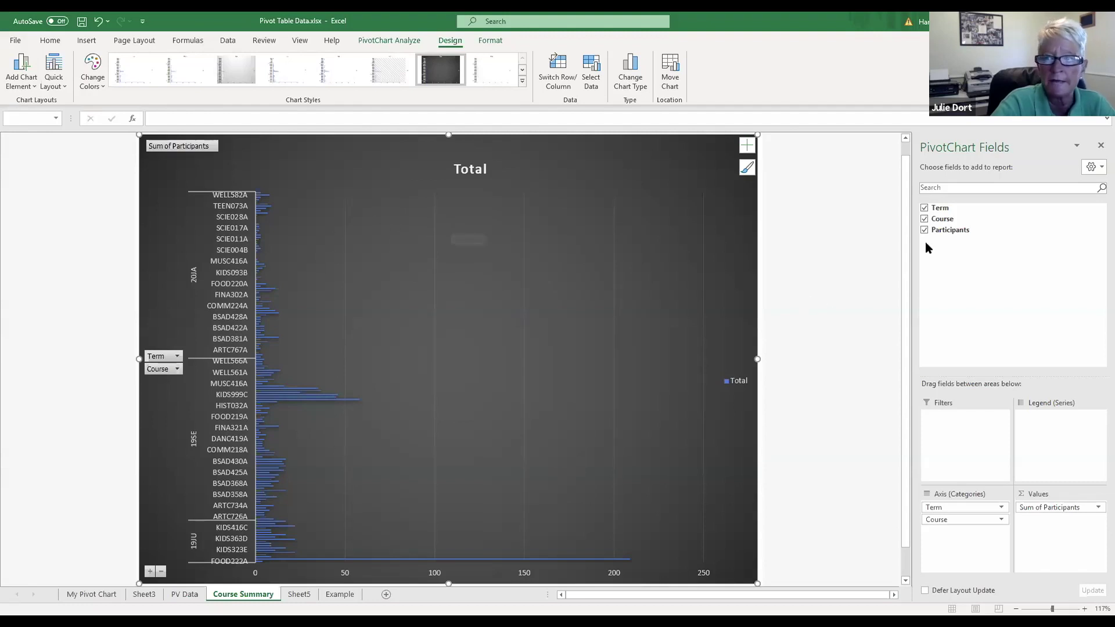
Step: Toggle Term off and on, then uncheck Course in the PivotChart fields
click(924, 209)
click(924, 209)
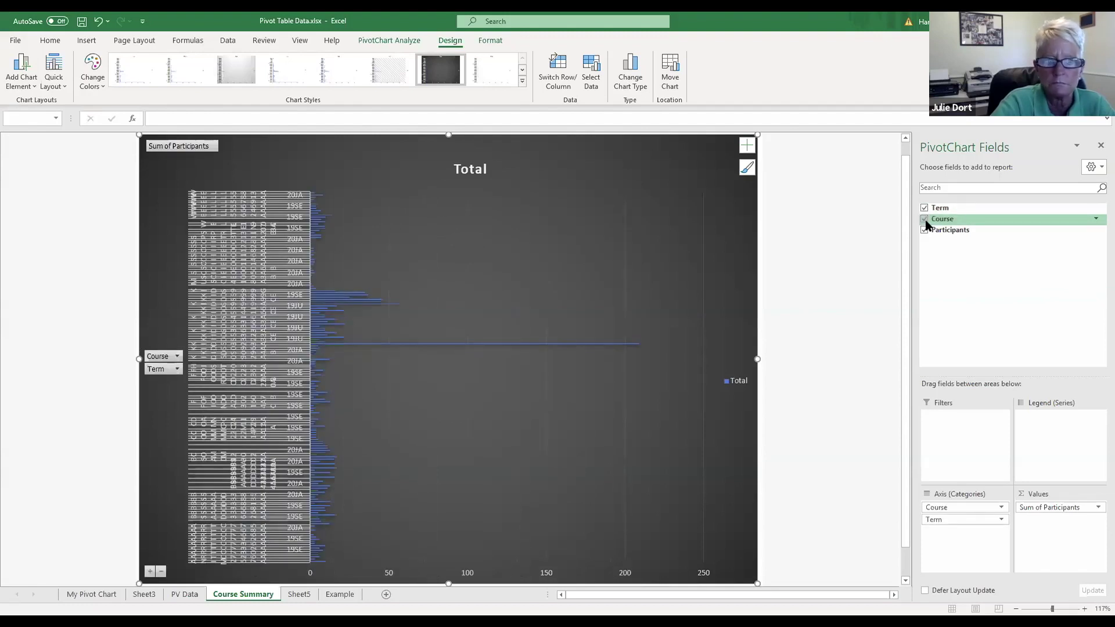
click(924, 219)
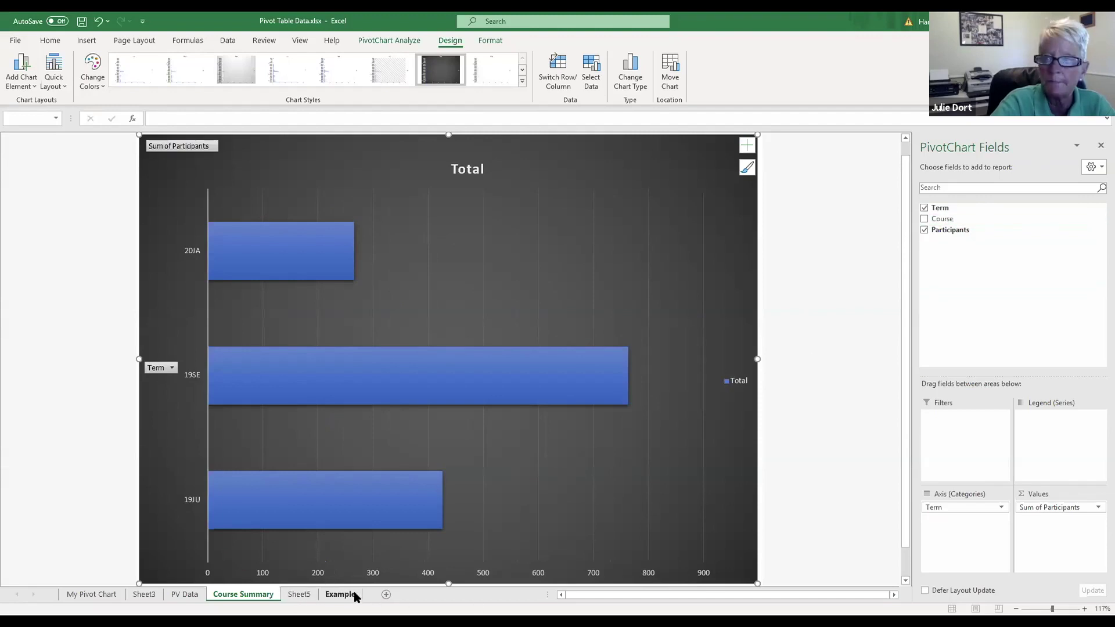
click(298, 594)
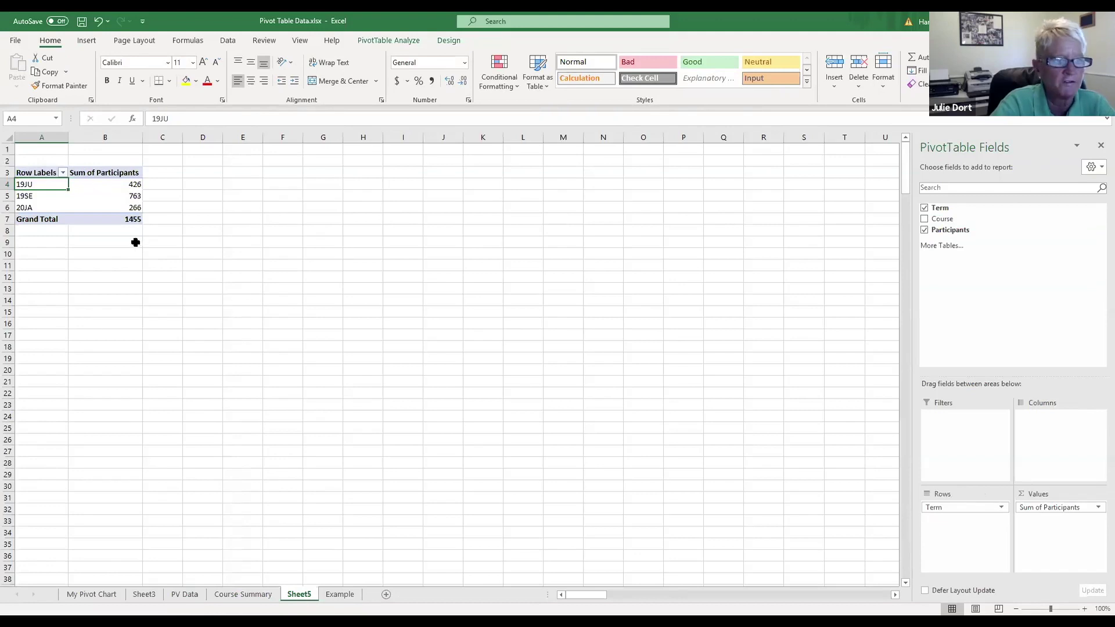
click(924, 219)
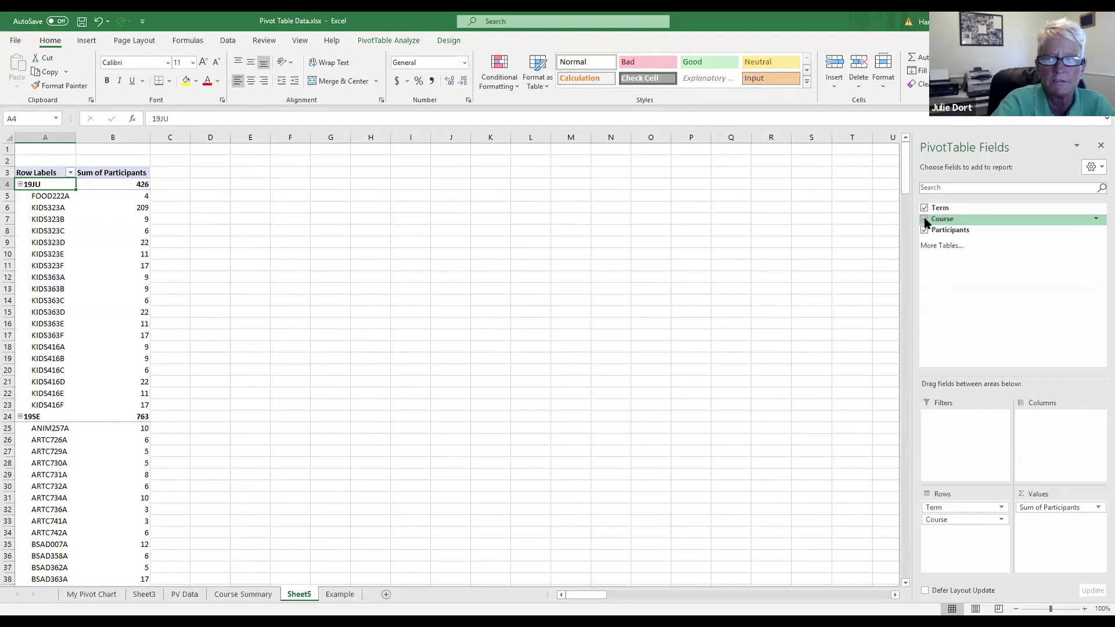
click(925, 220)
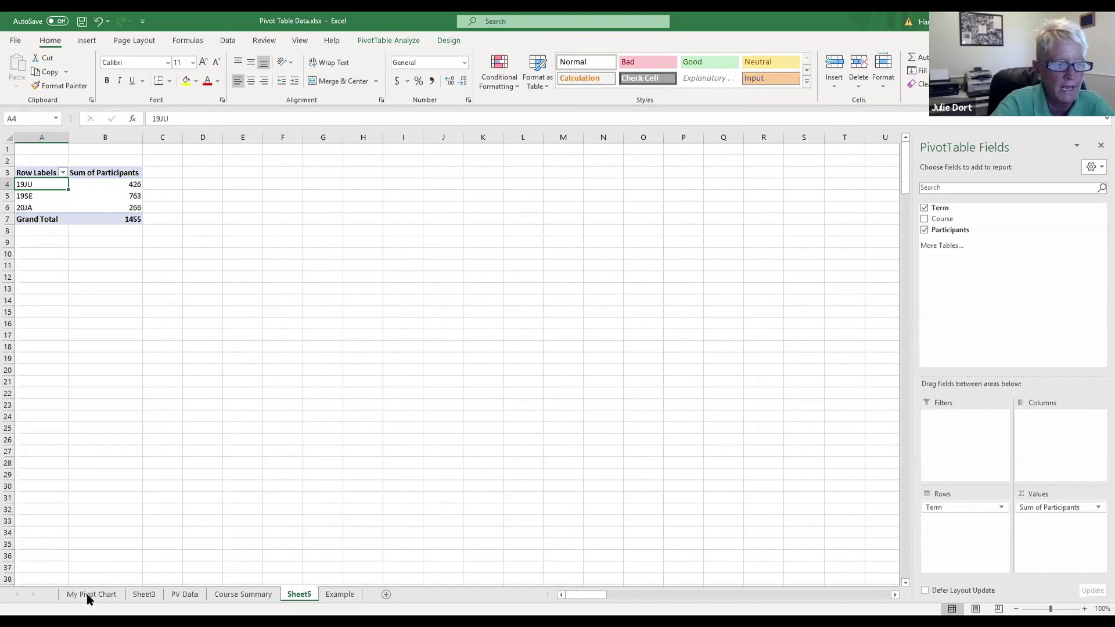
click(260, 598)
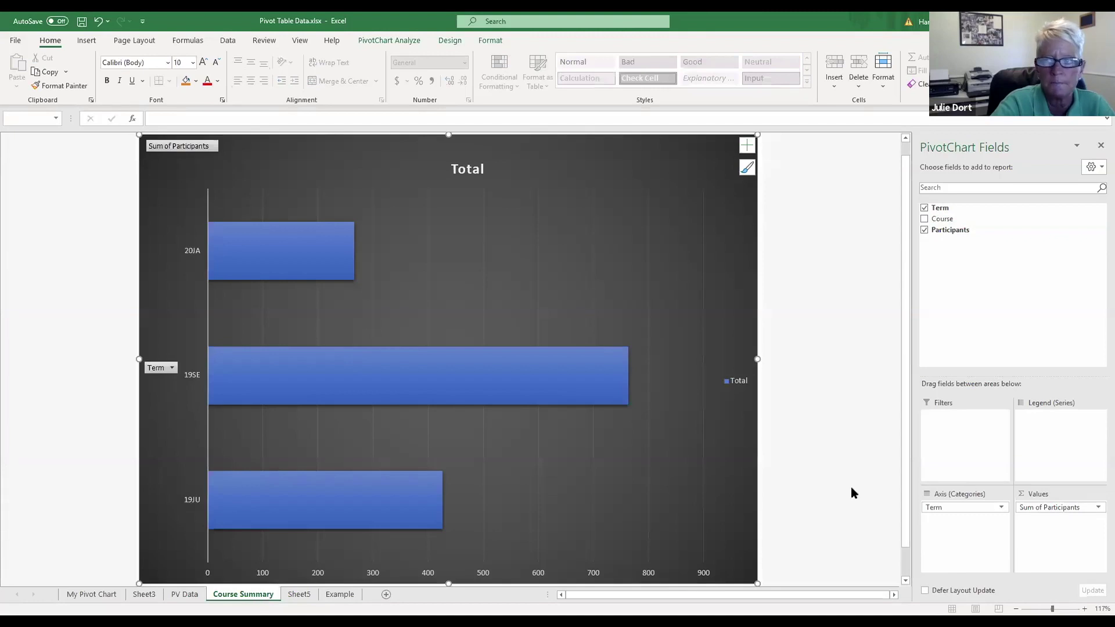
click(928, 220)
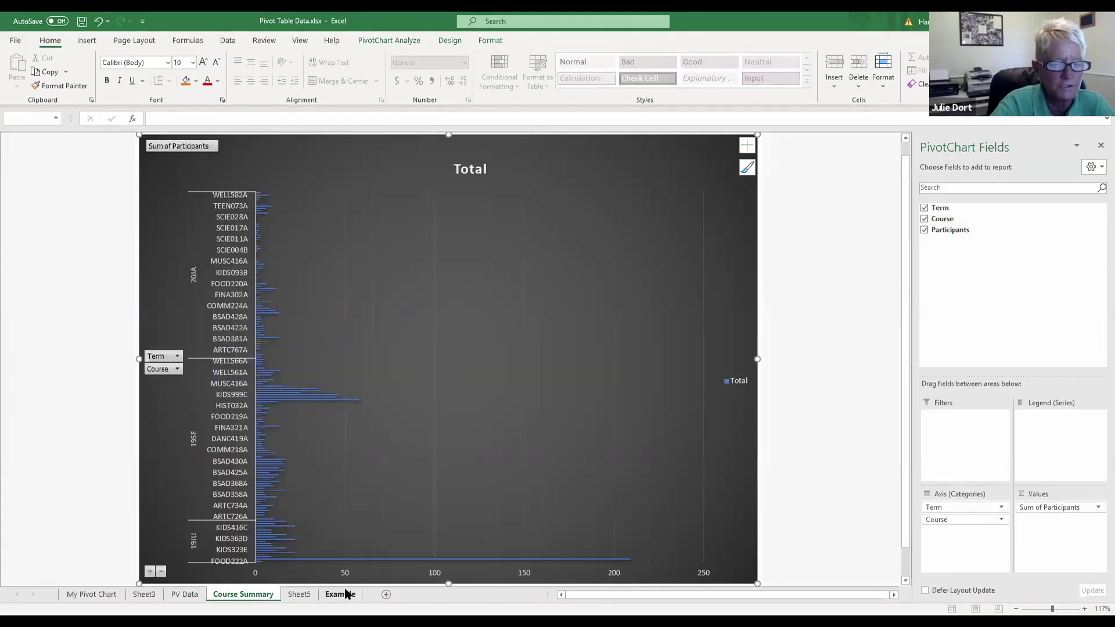
click(300, 594)
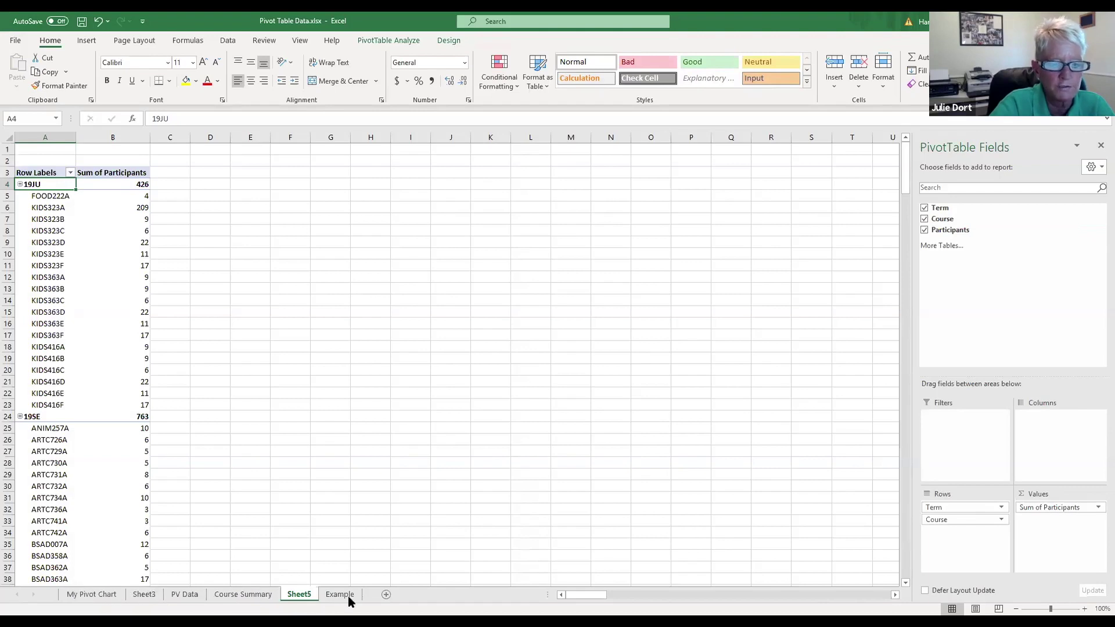
Step: Flip through the PV Data, Sheet3 and My Pivot Chart sheets, ending on Course Summary
click(177, 595)
click(146, 597)
click(99, 594)
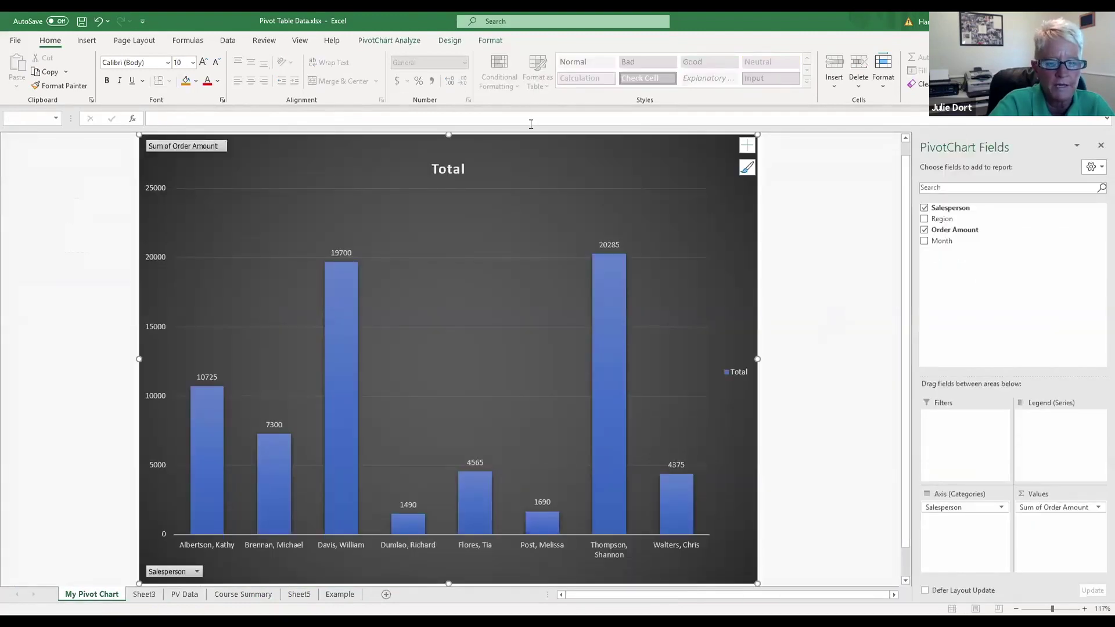
click(243, 594)
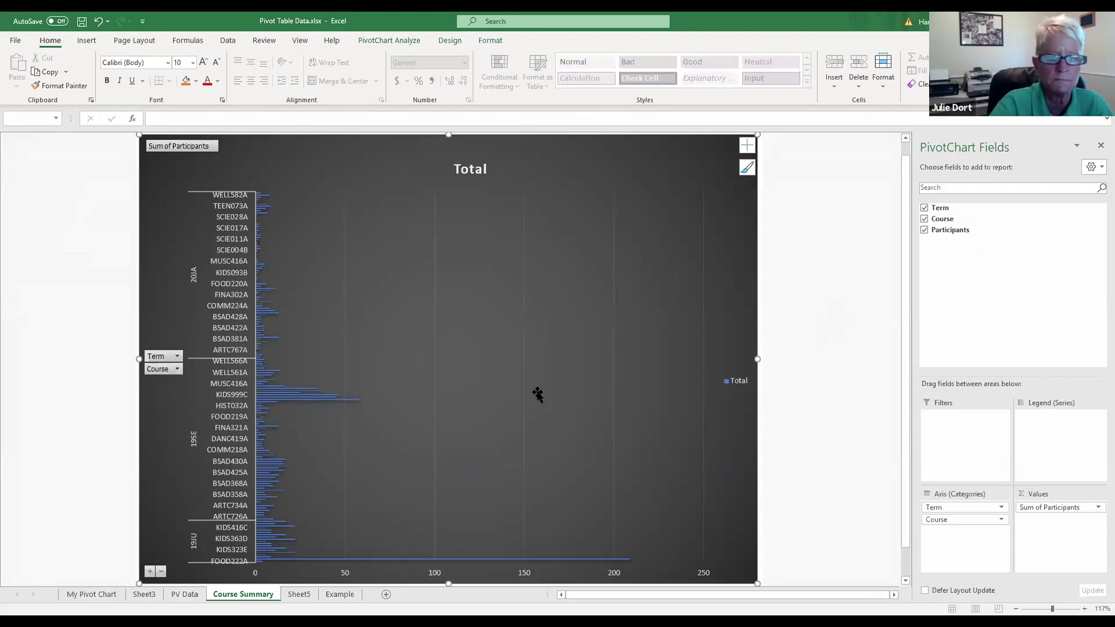
Step: On Sheet5, remove Course from the pivot rows and filter the term labels to 20JA only
click(300, 595)
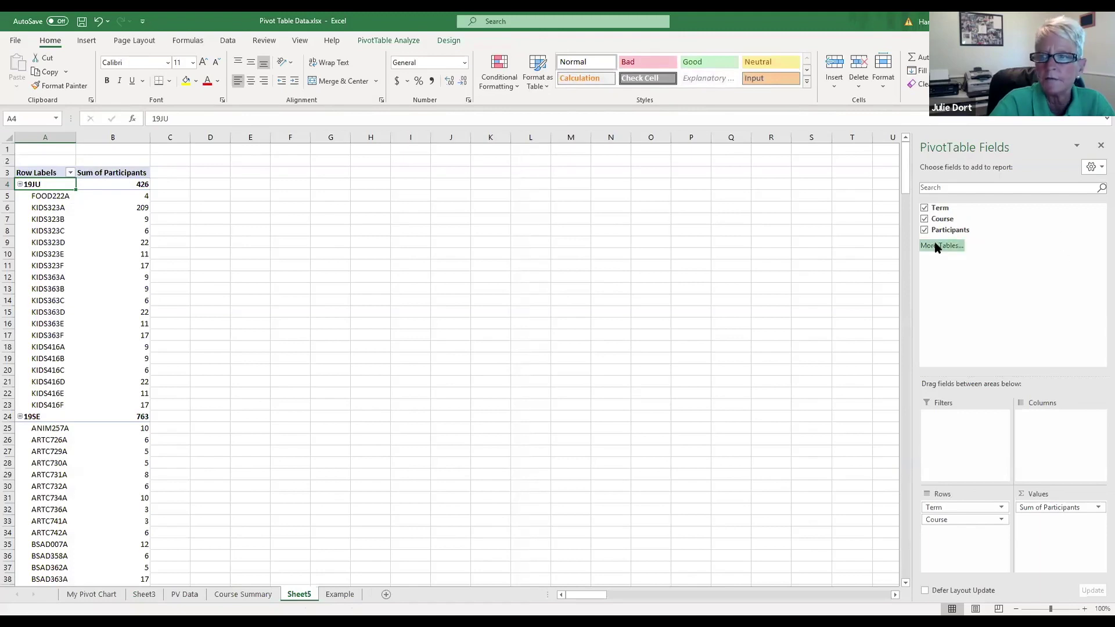
click(924, 220)
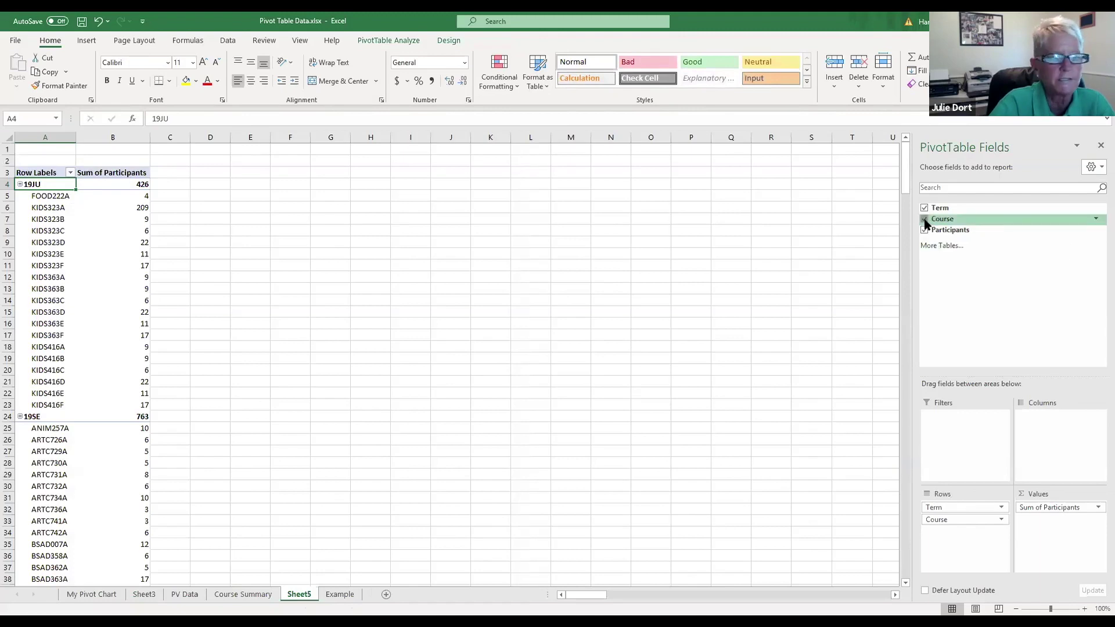
click(61, 172)
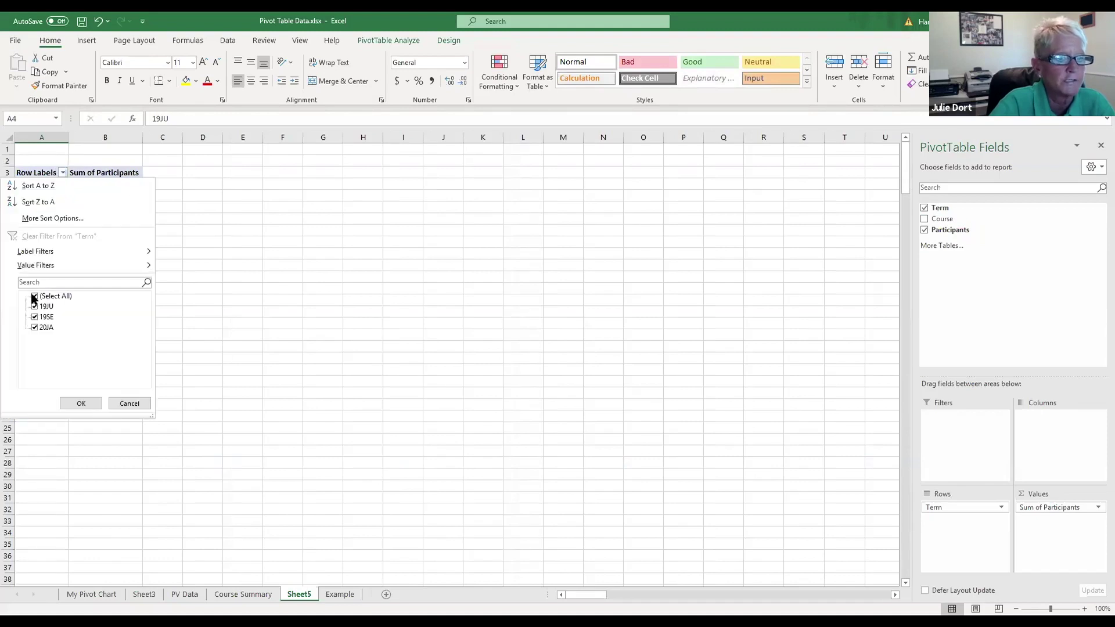
click(35, 297)
click(35, 306)
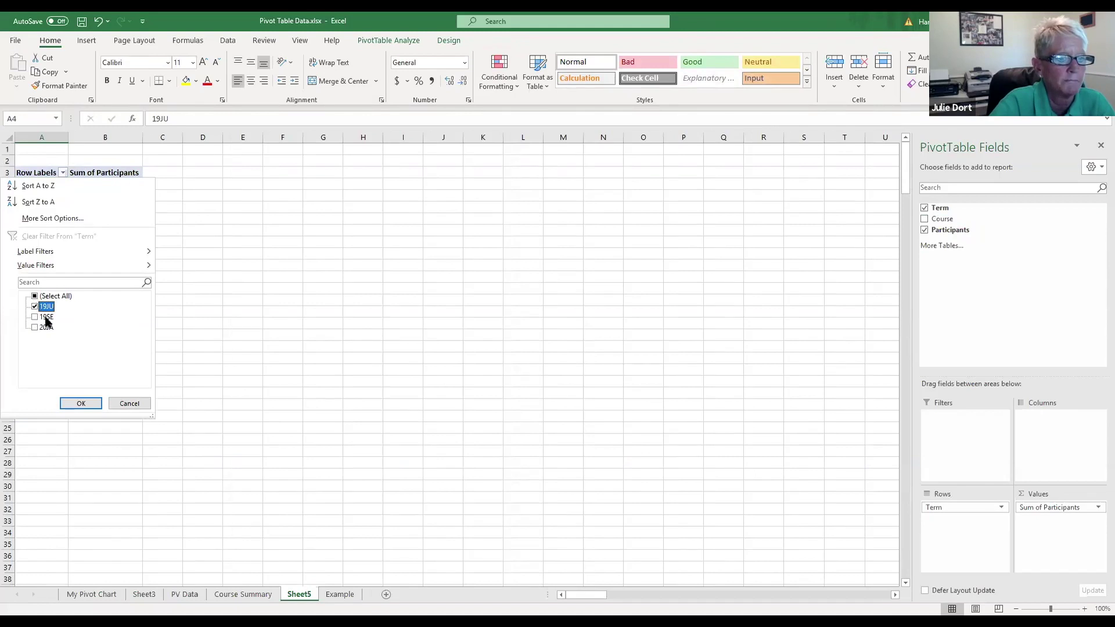
click(35, 306)
click(35, 327)
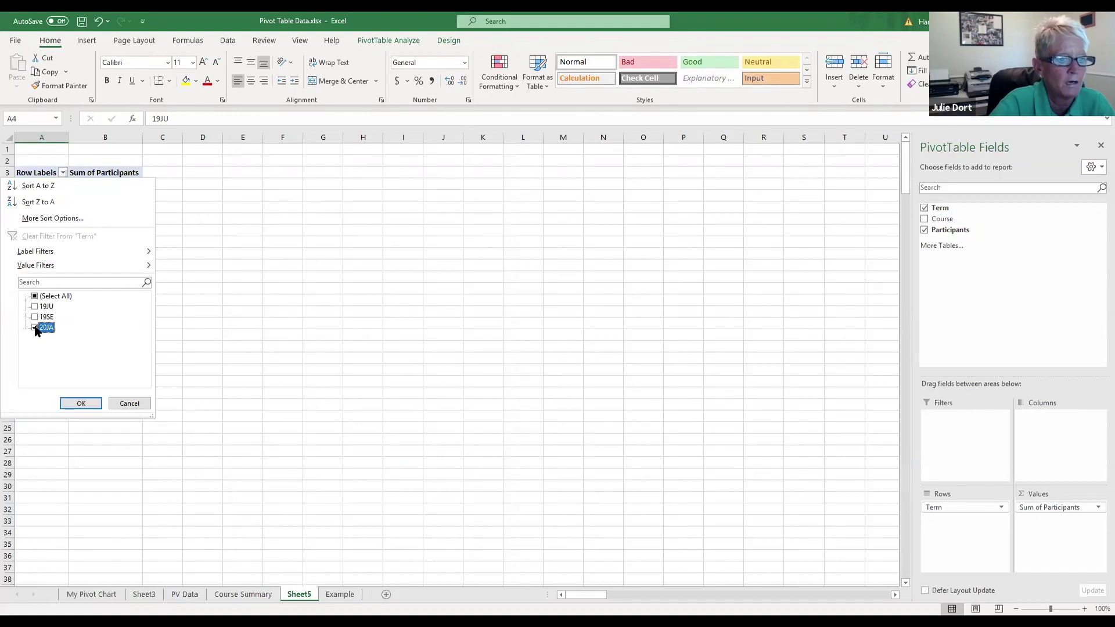
click(81, 403)
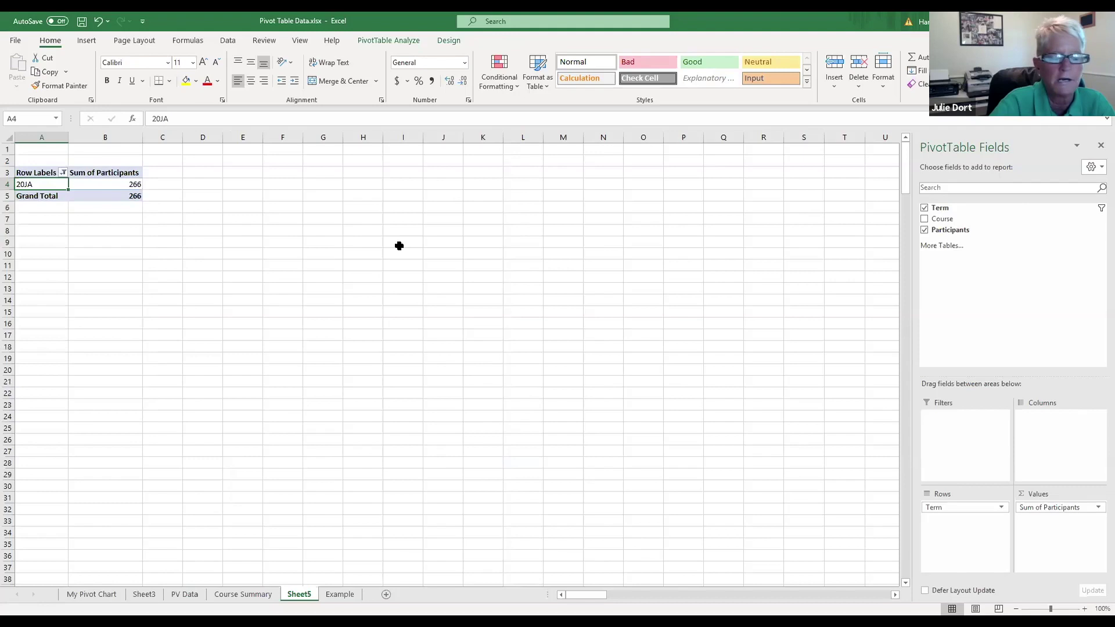
Step: Add Course back under Term and view the Course Summary chart showing only 20JA courses
click(924, 219)
scroll(917, 217, down, 20)
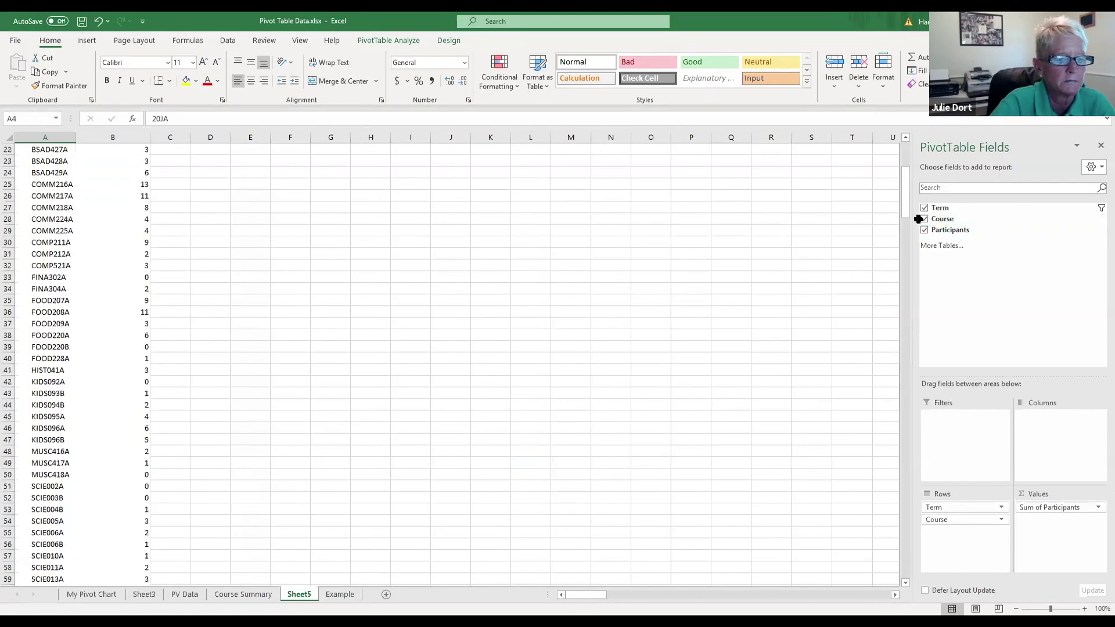
scroll(882, 222, up, 20)
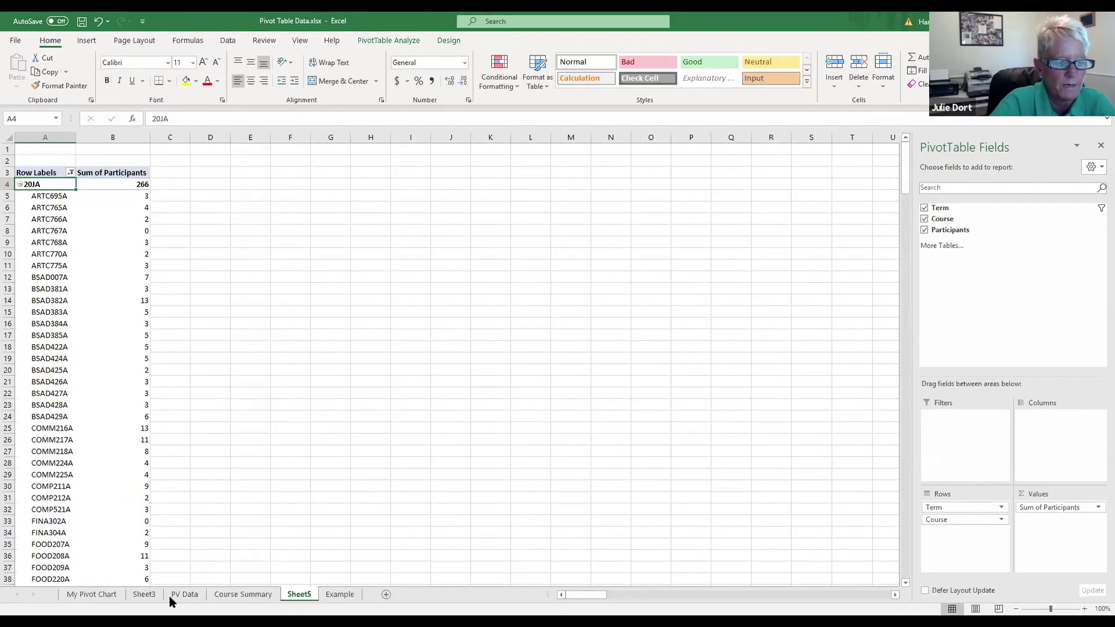
click(265, 596)
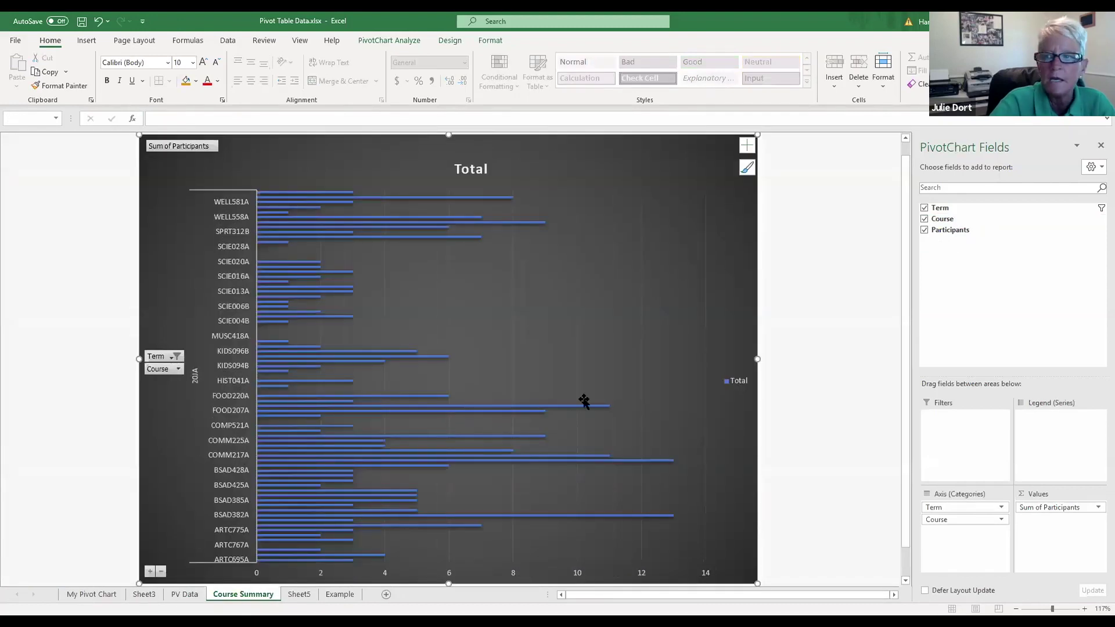
mouse_move(312, 539)
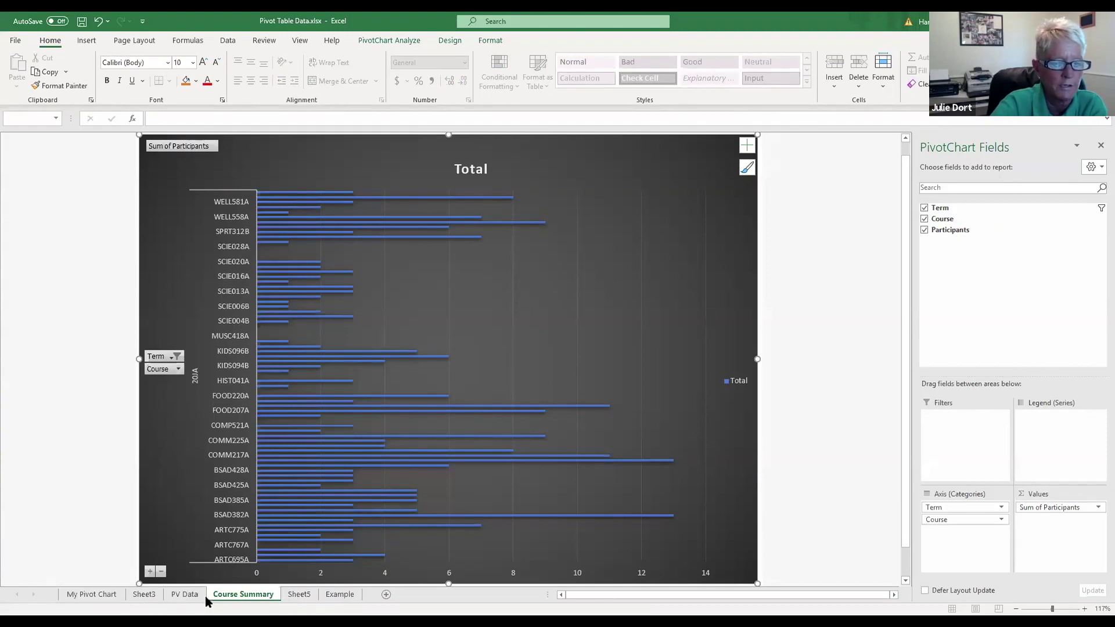
Step: On Sheet5, remove Course from the pivot table rows
click(340, 596)
click(292, 595)
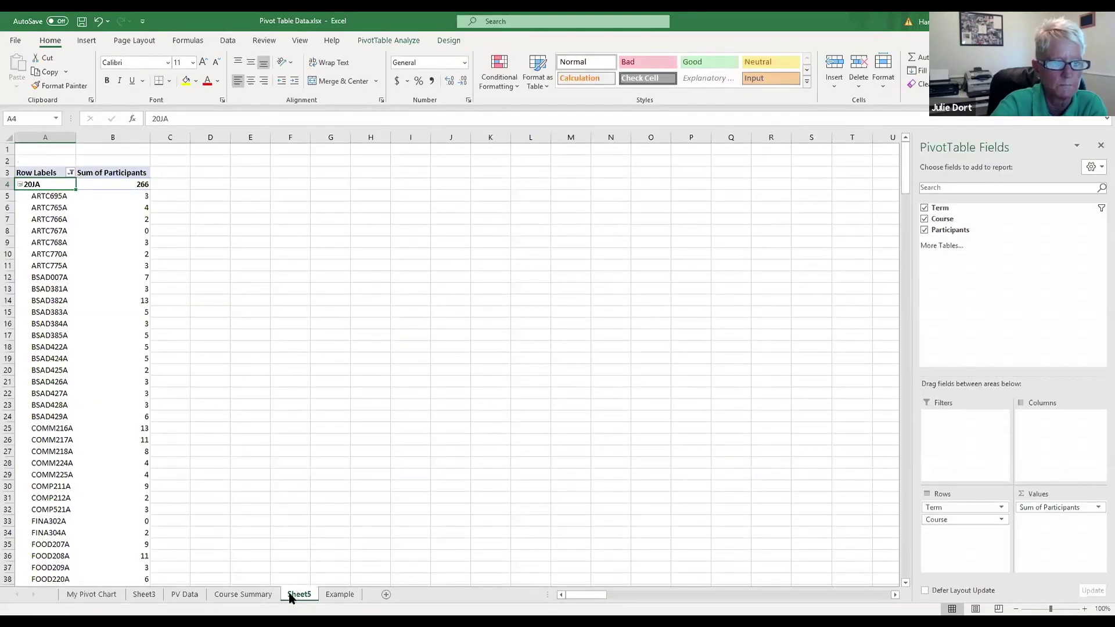
click(924, 218)
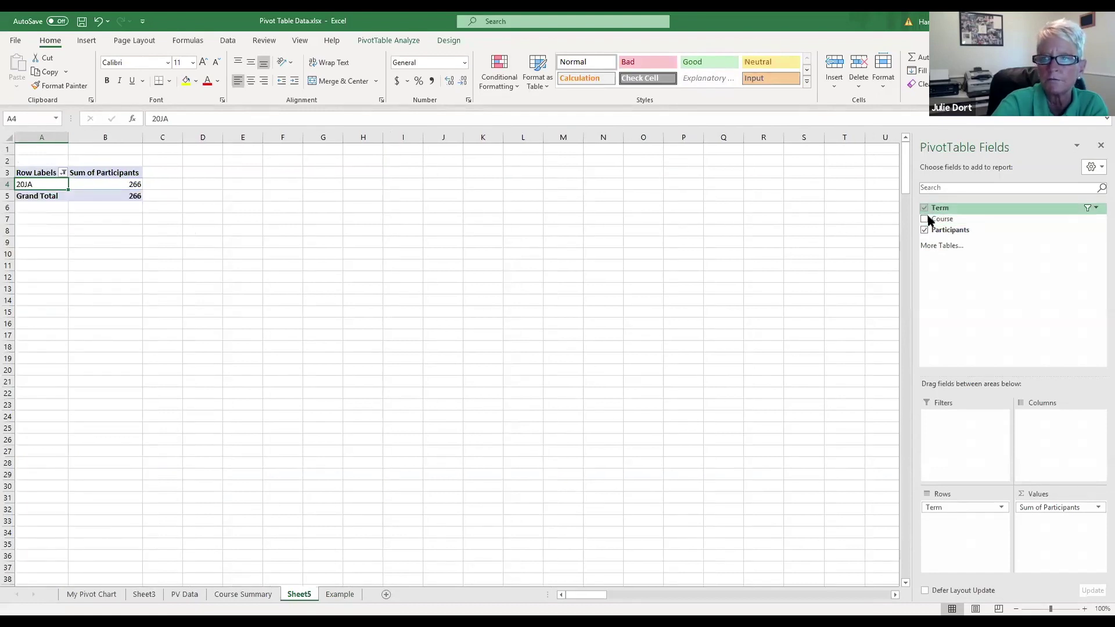
Step: Filter the term row labels to 19JU only, re-add Course, and view the Course Summary chart
click(60, 171)
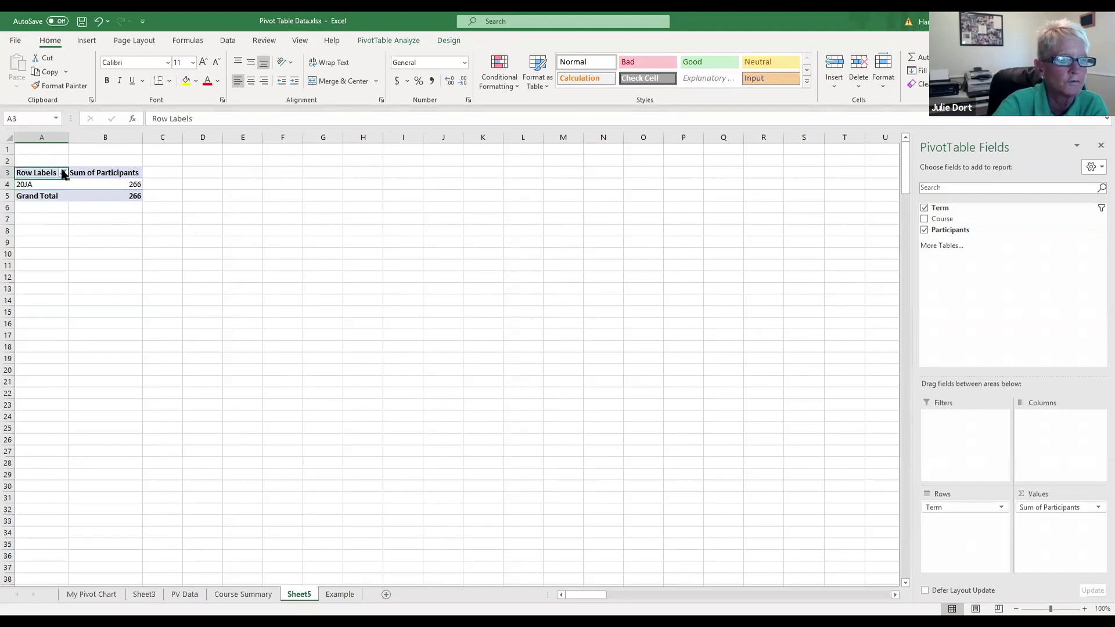
click(63, 172)
click(35, 297)
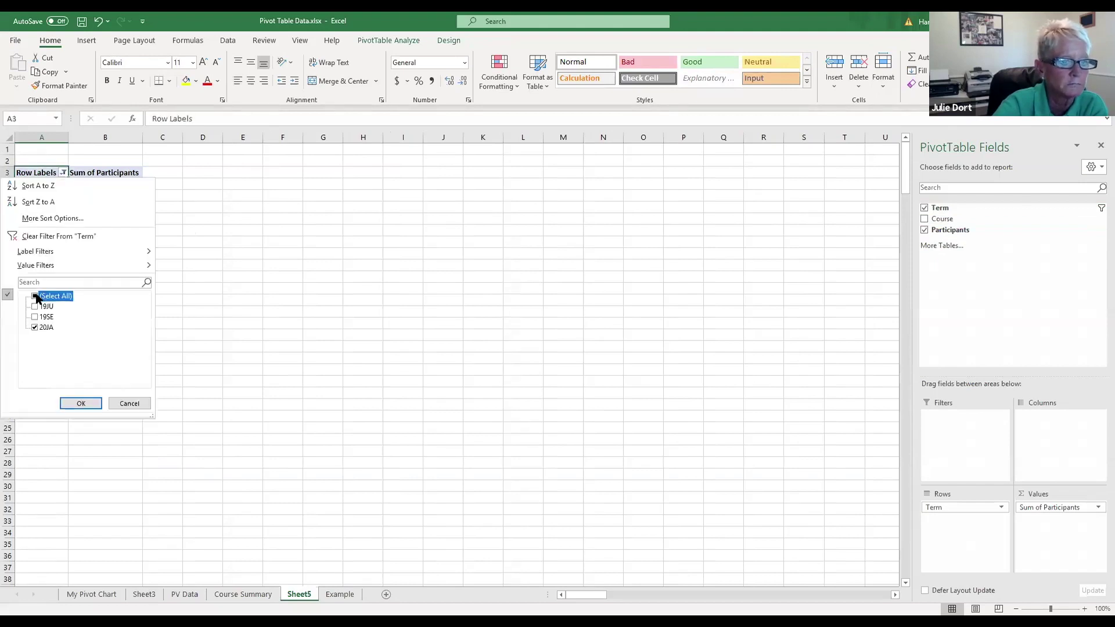
click(34, 299)
click(35, 306)
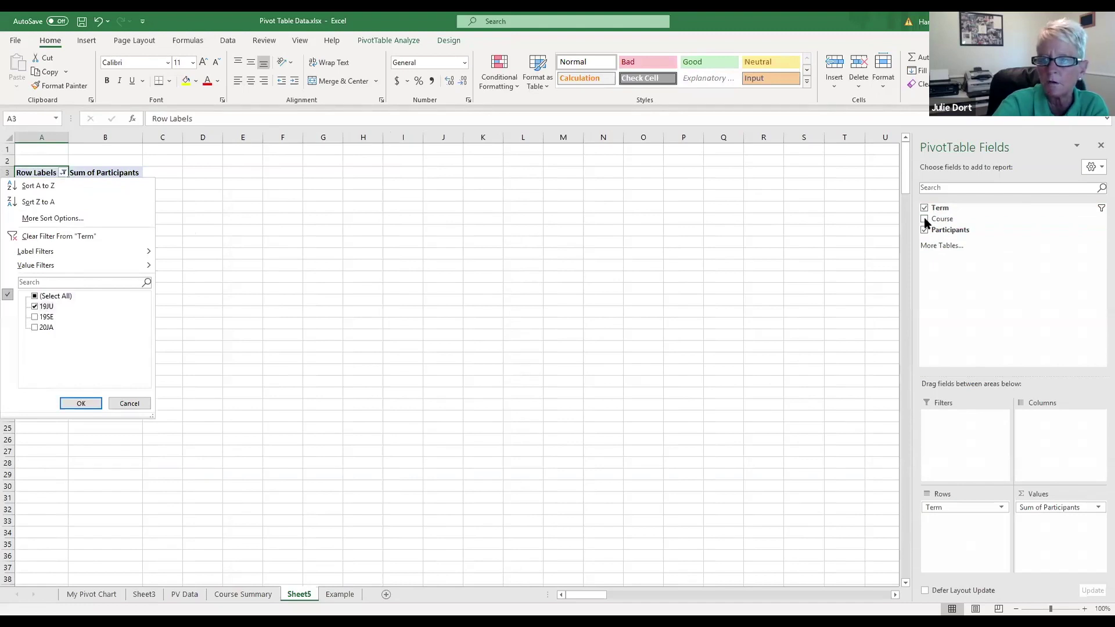
click(81, 404)
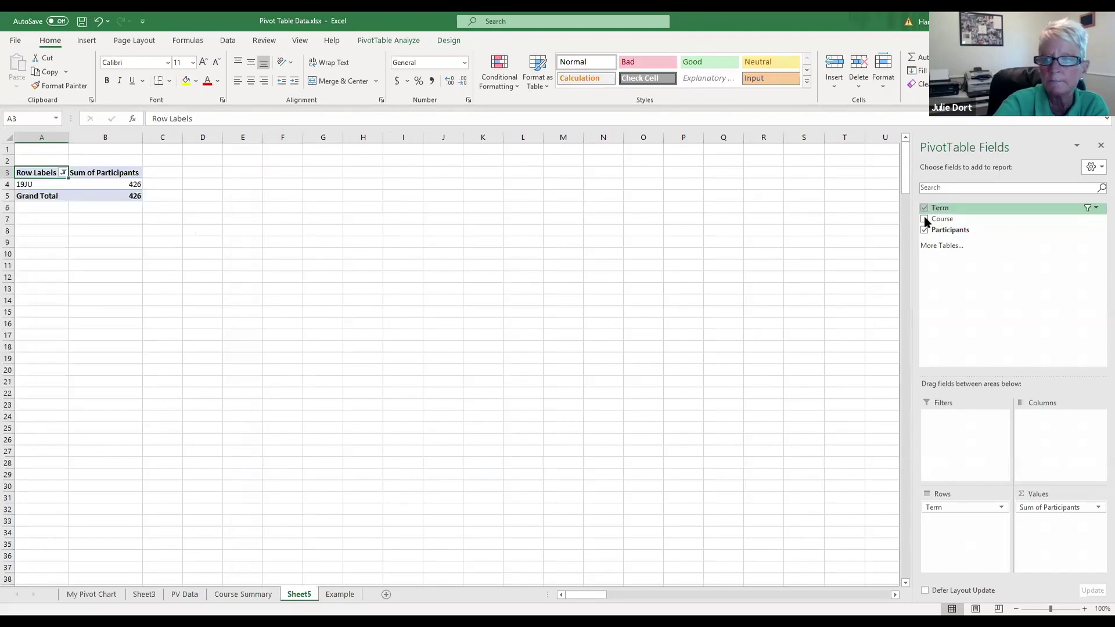
click(923, 218)
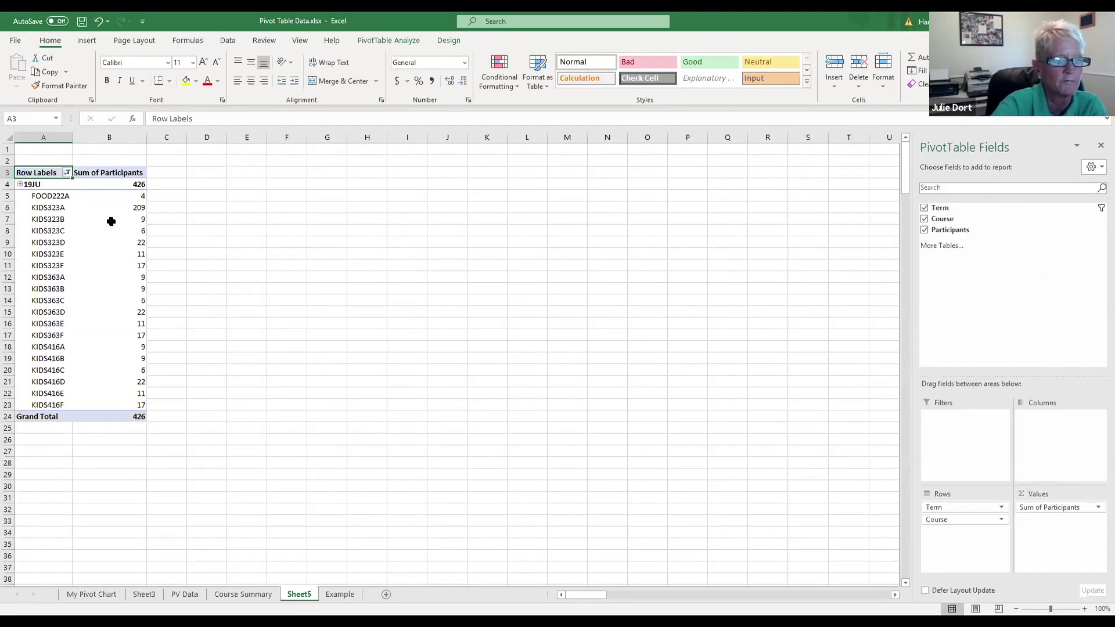
click(262, 596)
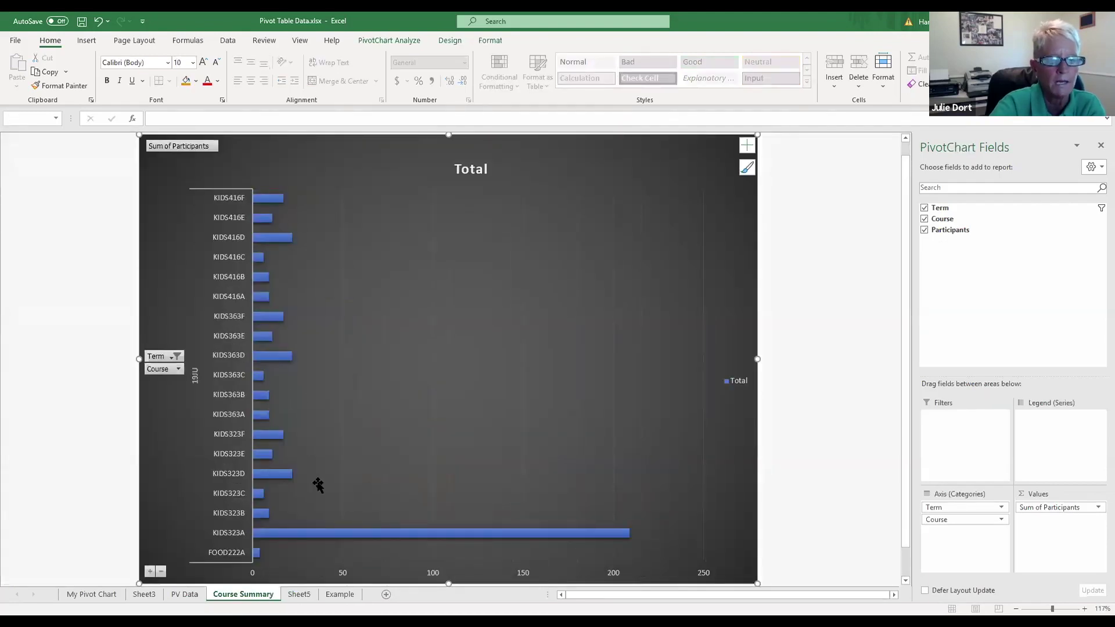
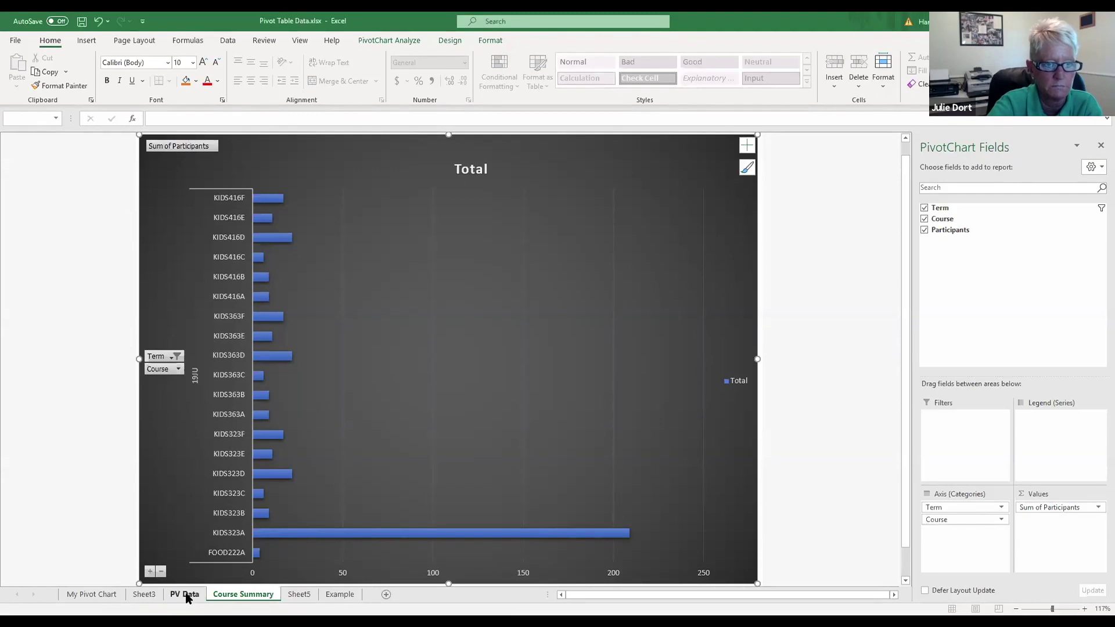
Step: Browse the Example, Sheet5, Course Summary, PV Data, Sheet3 and My Pivot Chart sheets, ending on Example
click(348, 596)
click(299, 595)
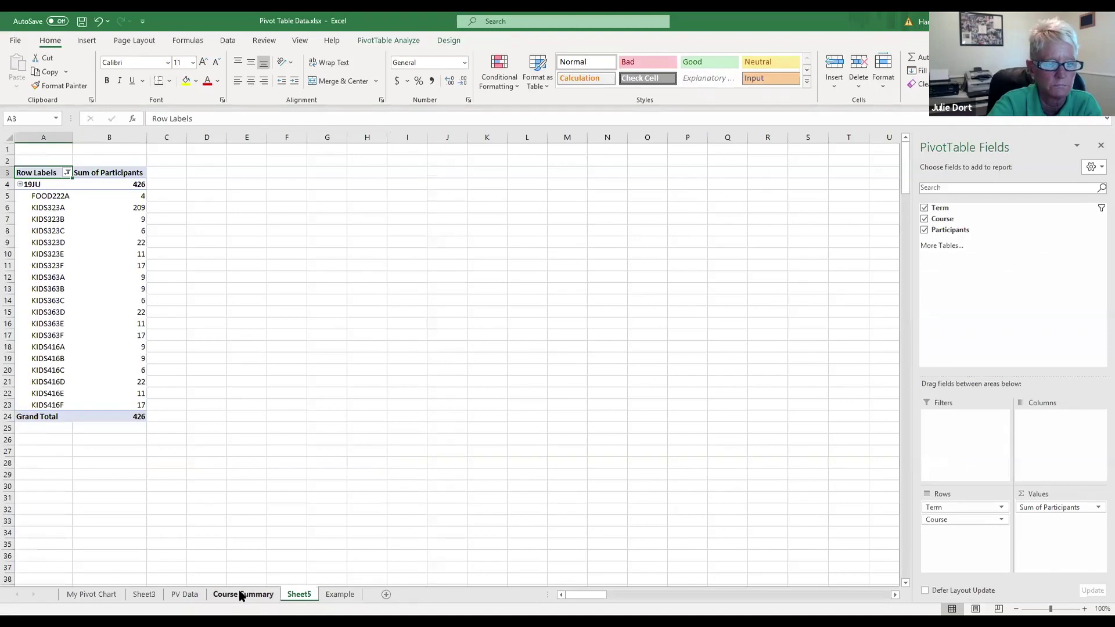
click(240, 595)
click(185, 594)
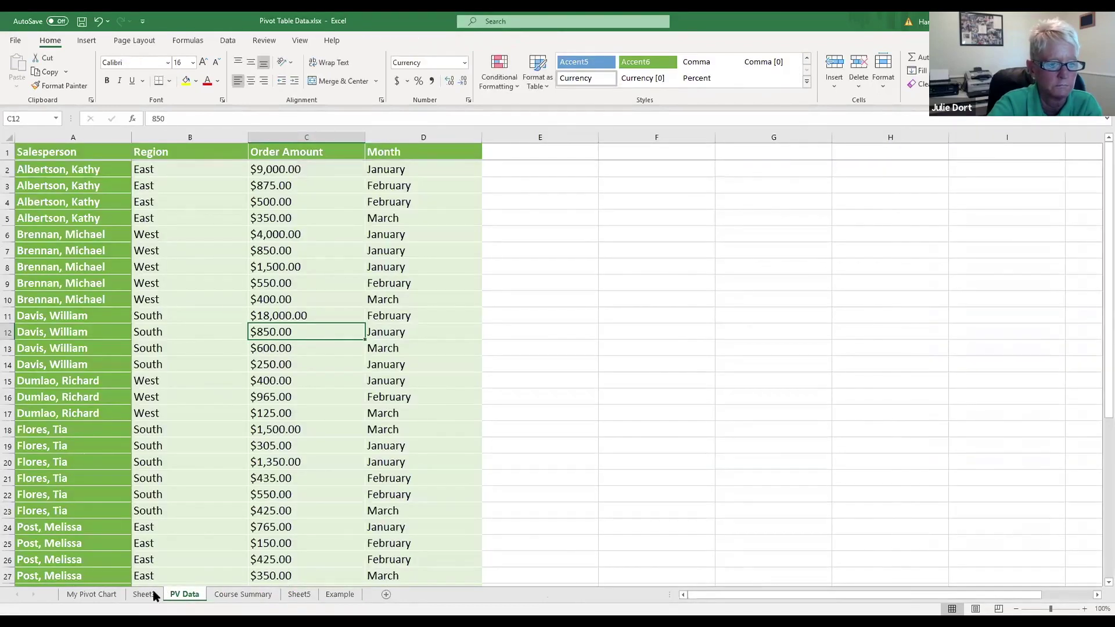
click(154, 594)
click(101, 592)
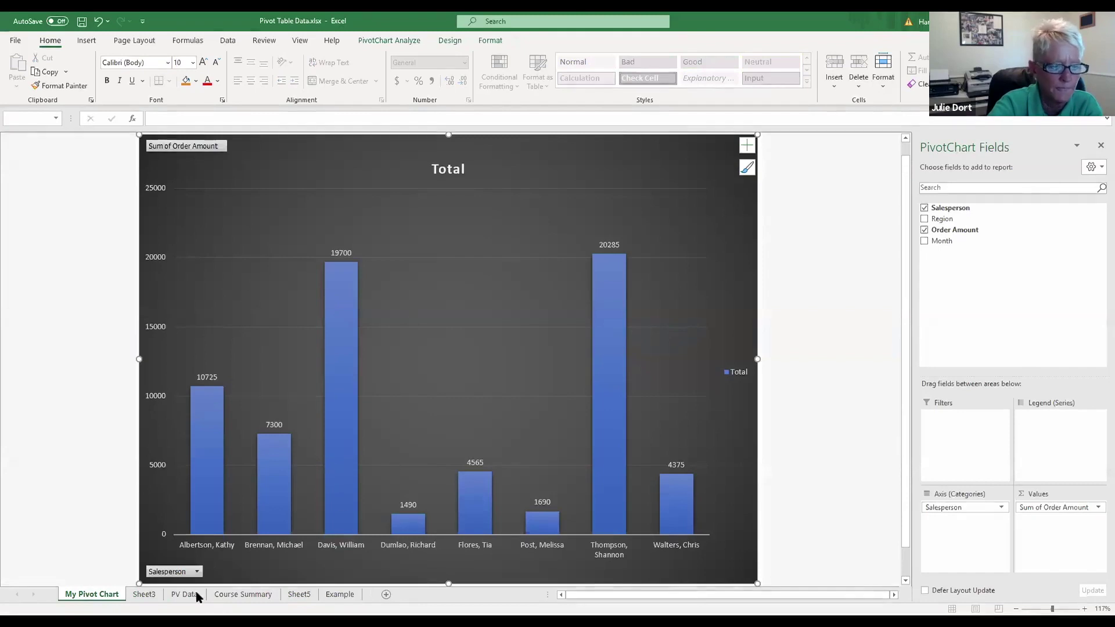
click(150, 595)
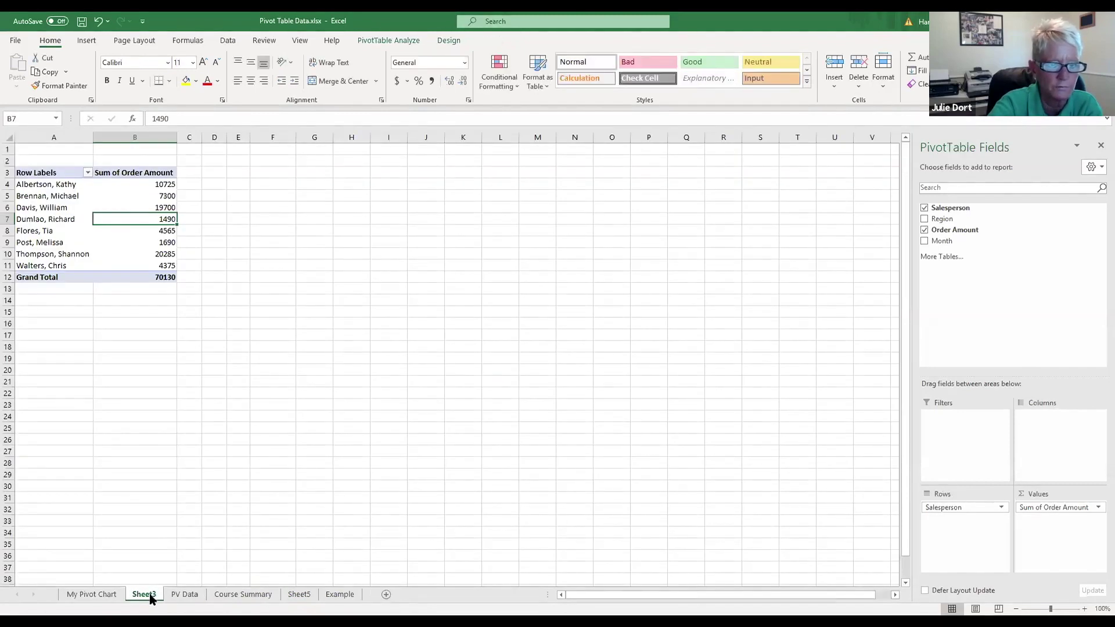
click(340, 595)
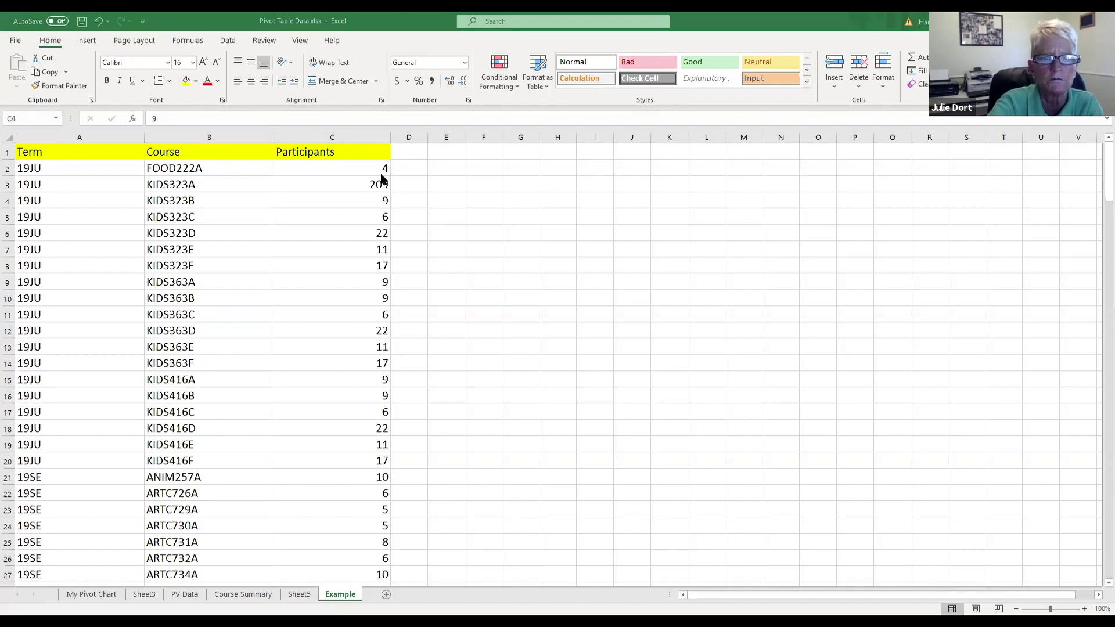
click(335, 138)
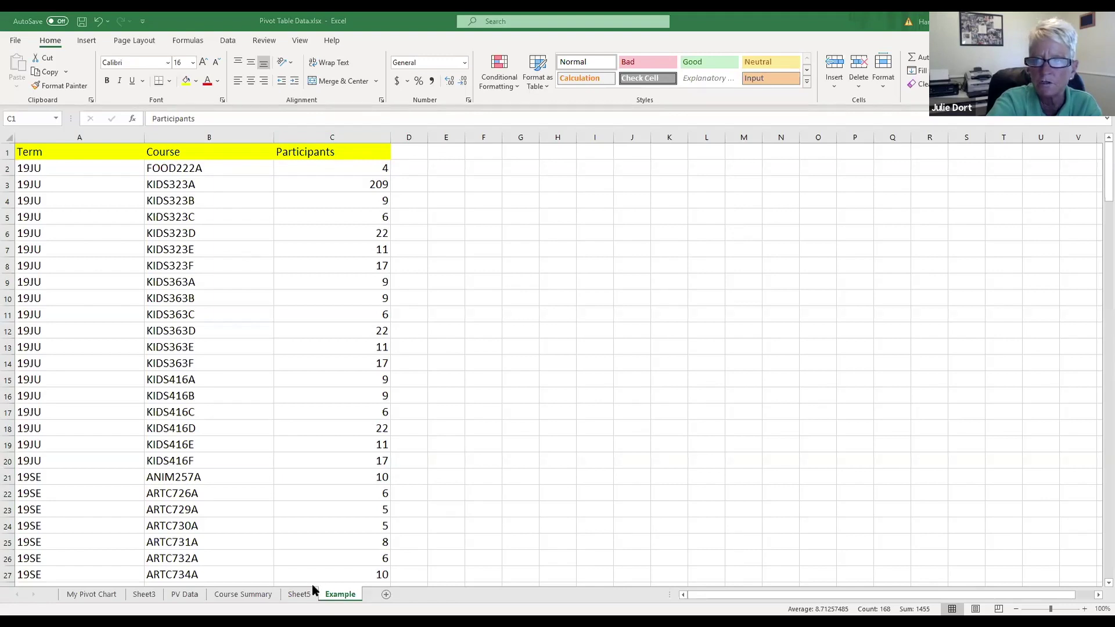
Step: Compare the My Pivot Chart, Sheet3 pivot table and PV Data records, finishing on Sheet3
click(92, 594)
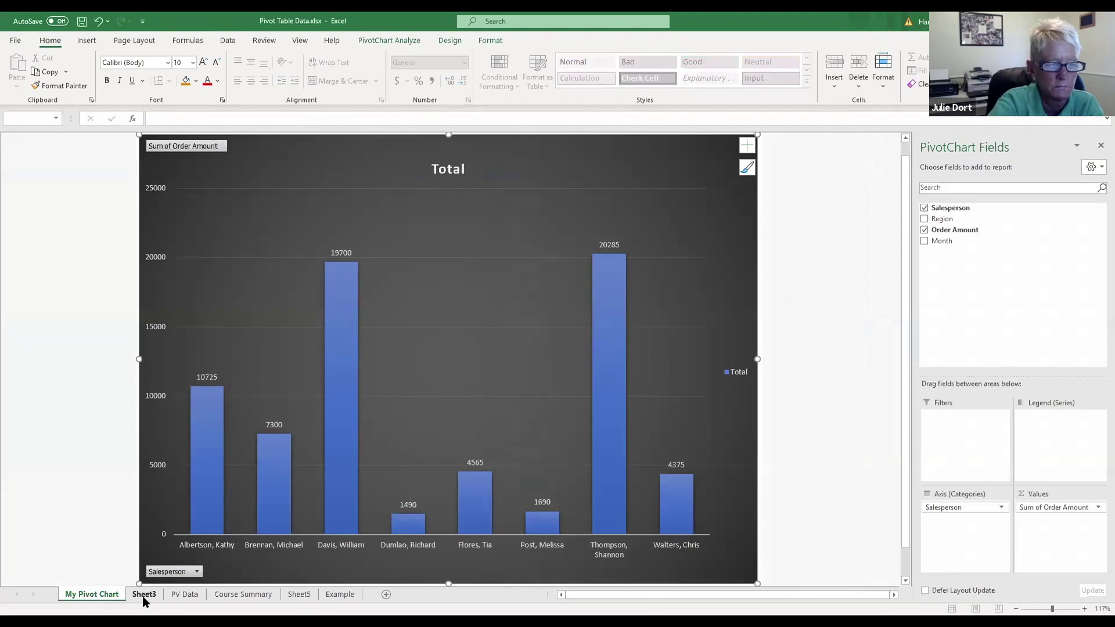
click(144, 594)
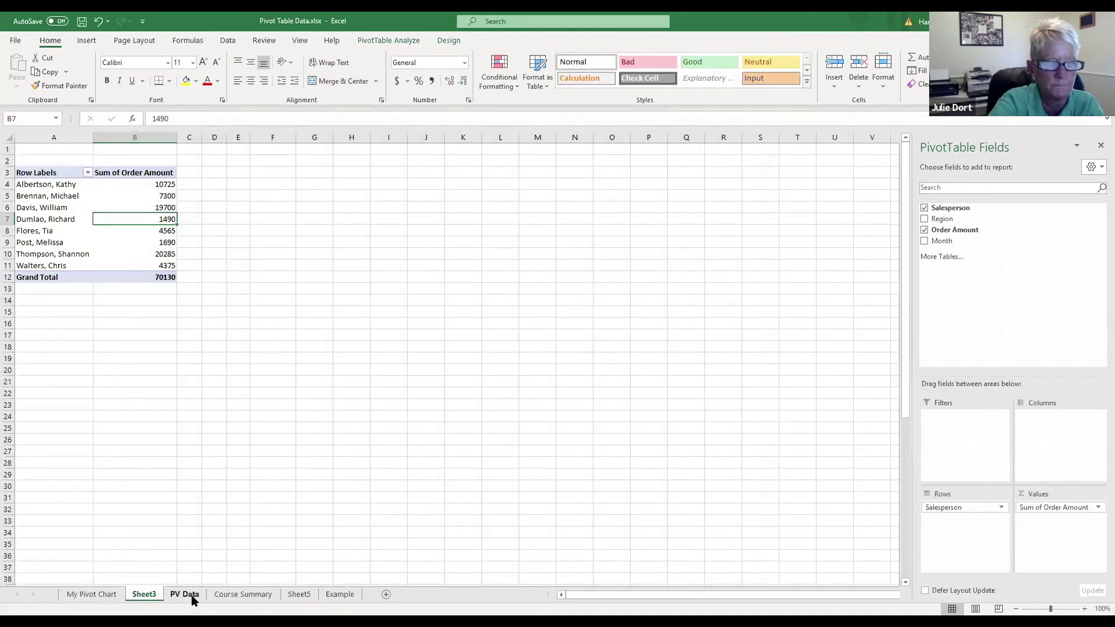
click(192, 596)
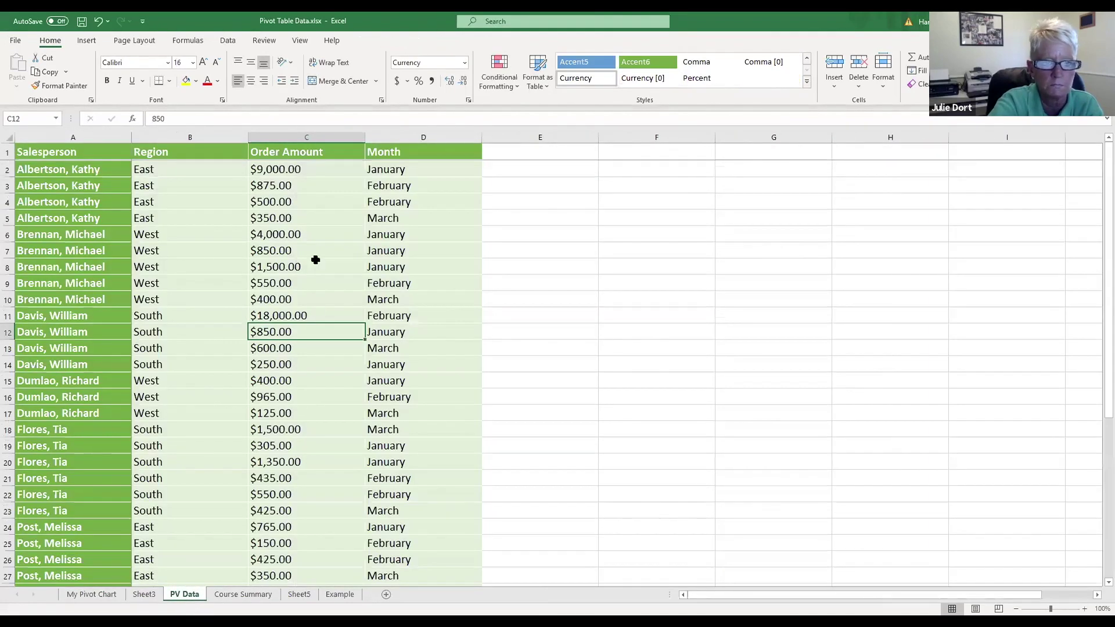
click(100, 598)
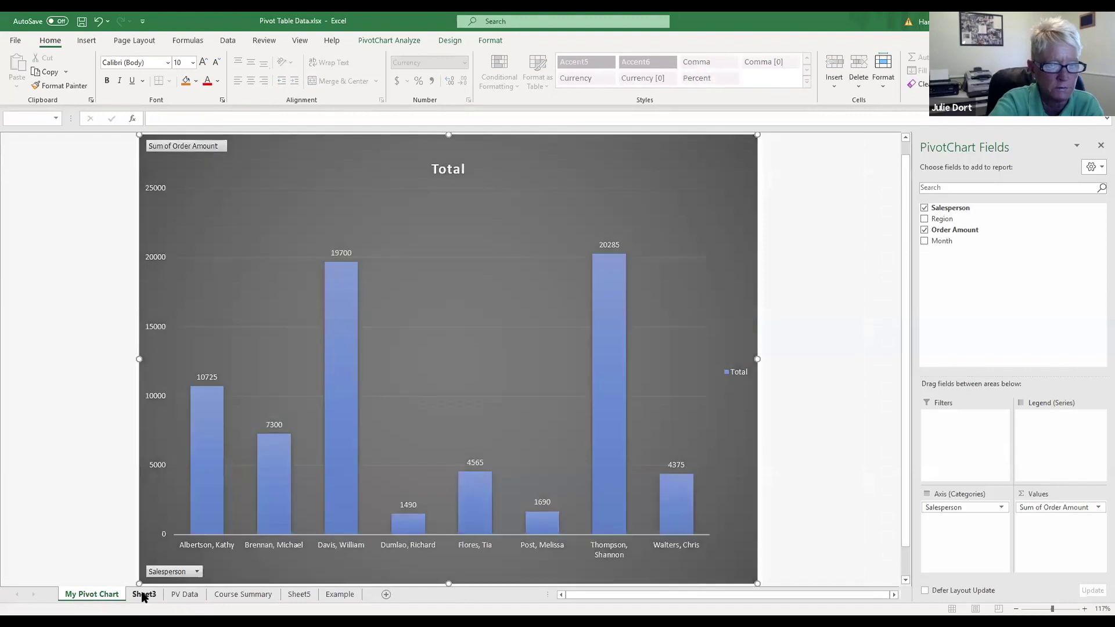
click(143, 595)
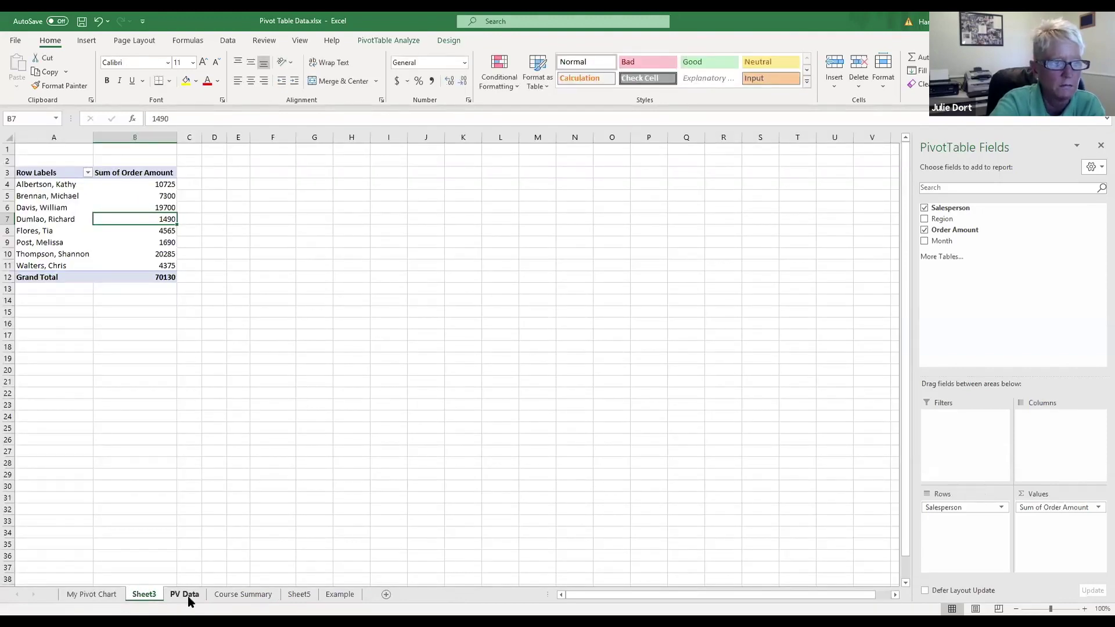
click(110, 598)
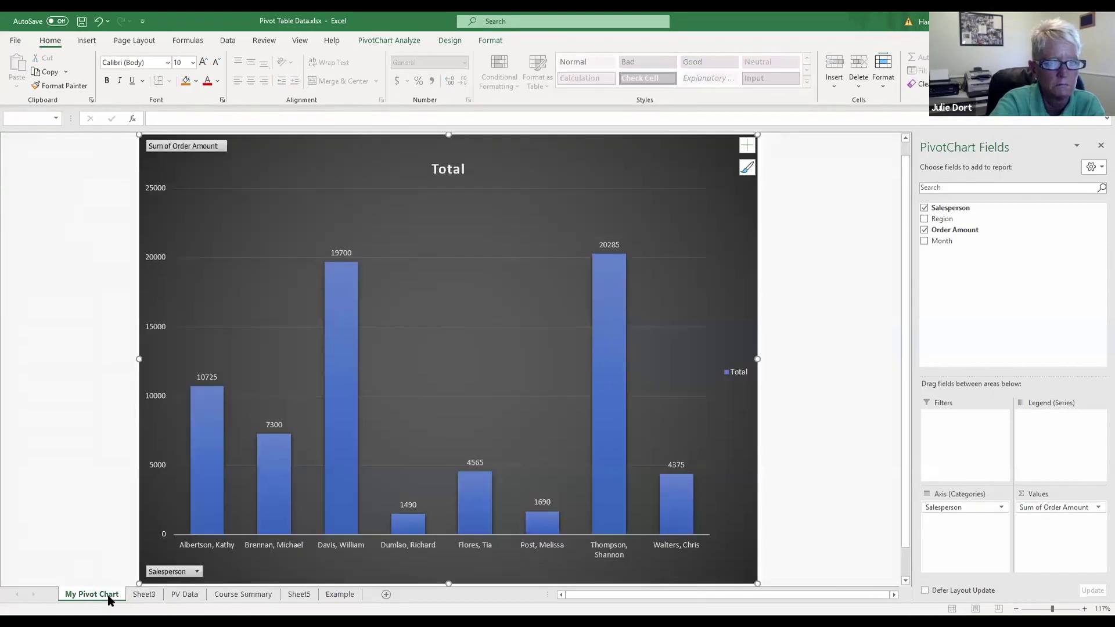
click(145, 594)
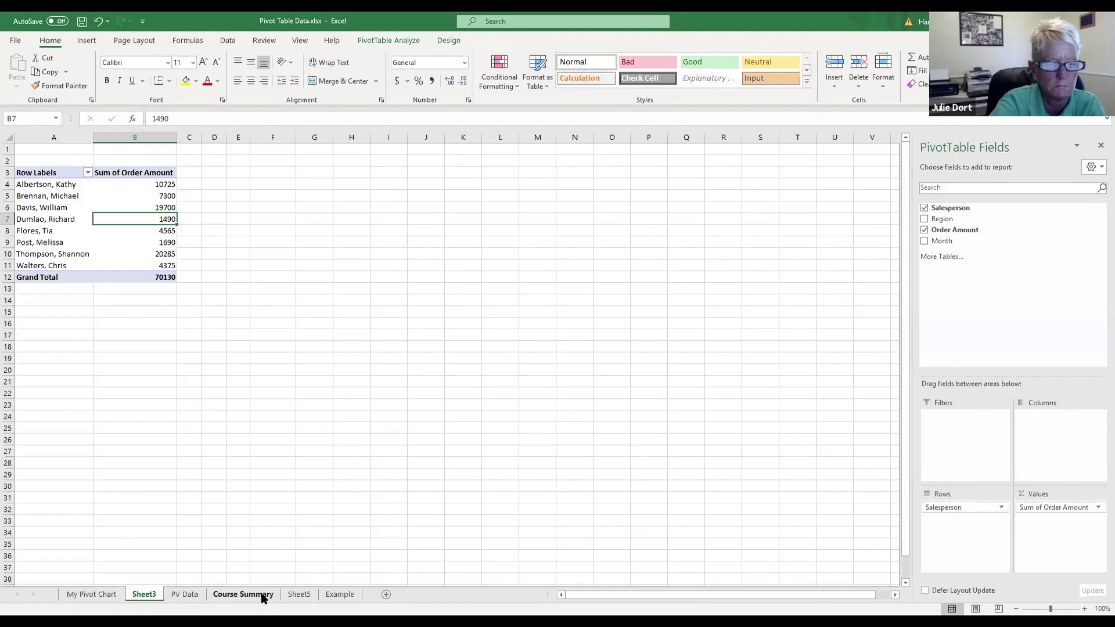
click(189, 597)
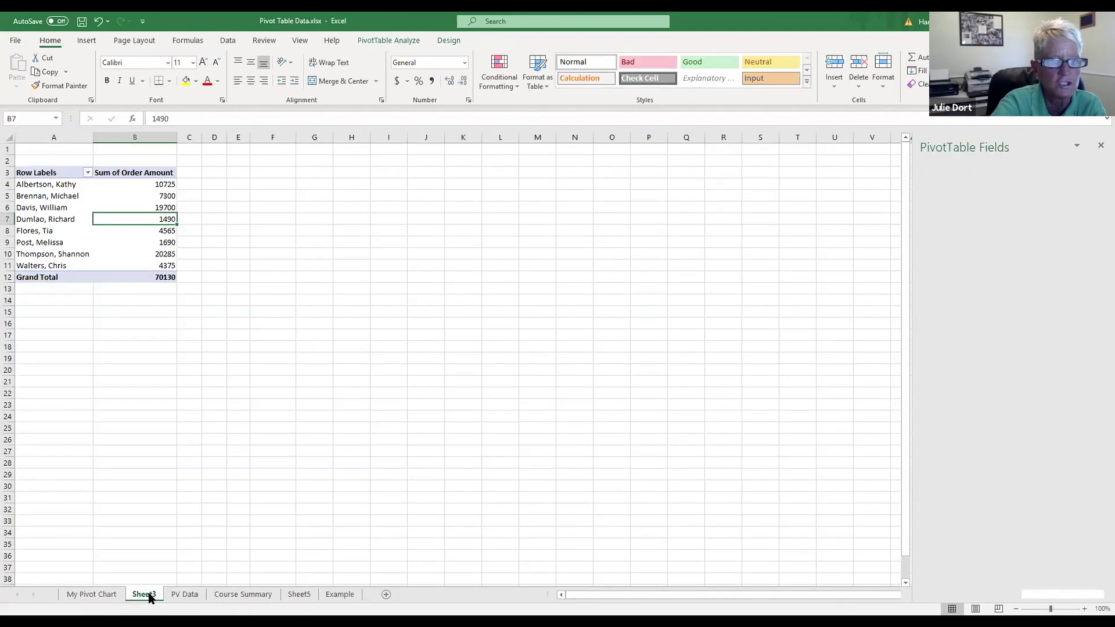
click(145, 594)
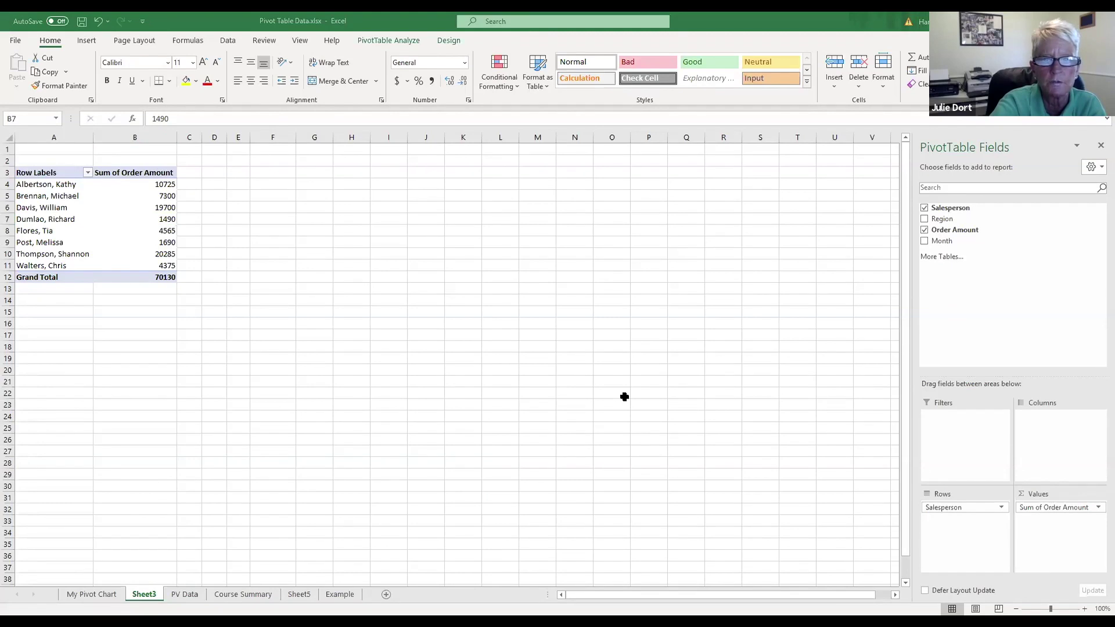
click(164, 173)
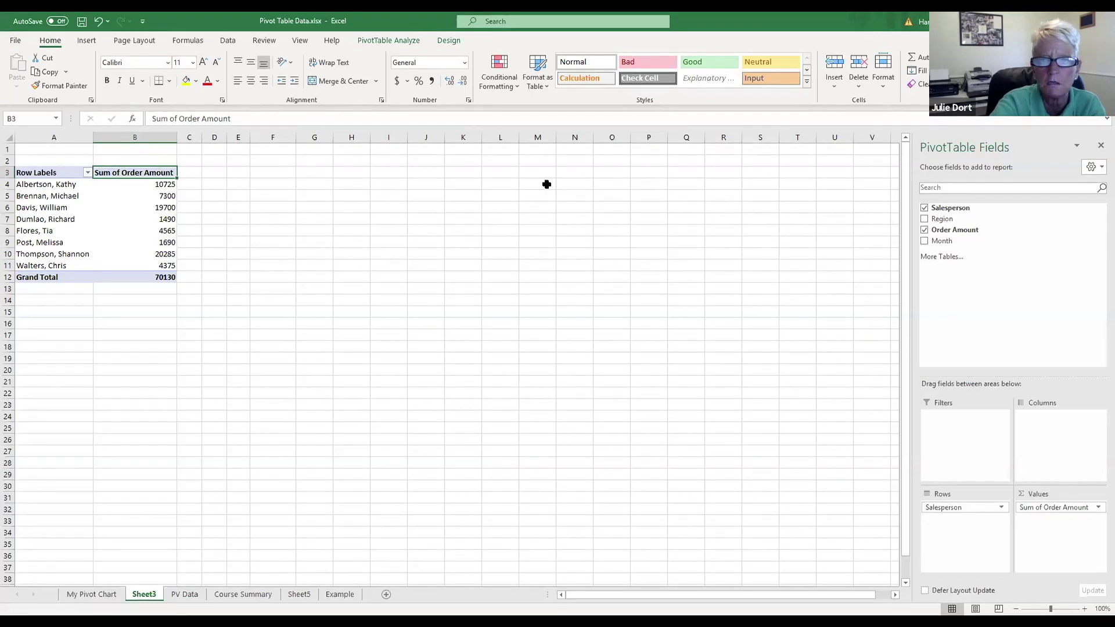
key(alt+Tab)
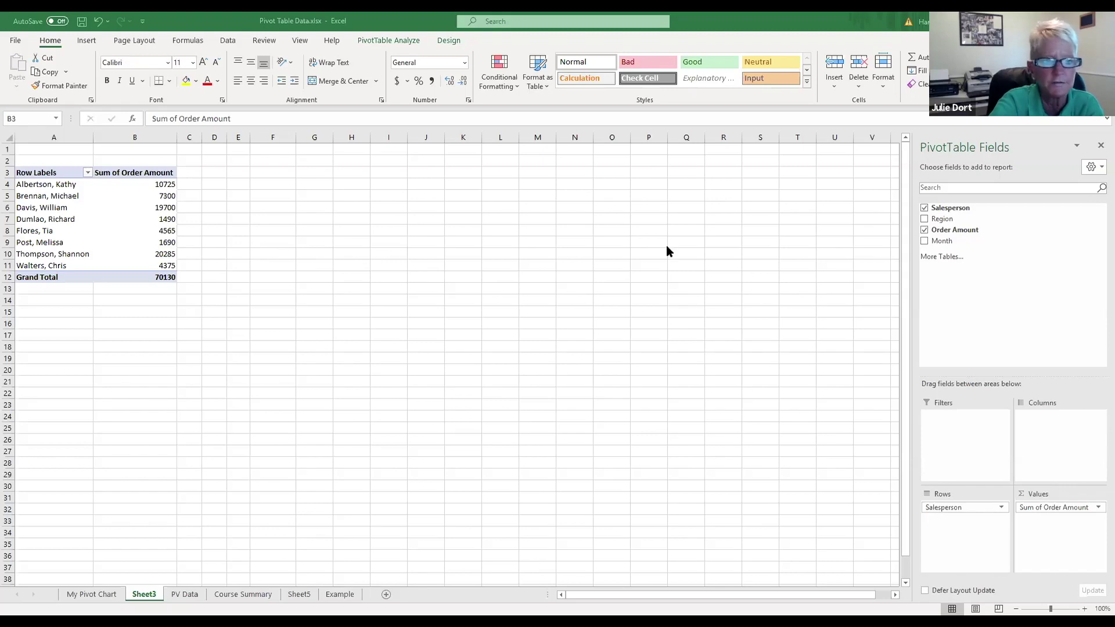
click(134, 184)
Step: Apply Accounting format to the salesperson sums in B4:B11 and the 70130 grand total in B12
drag(134, 184, 138, 262)
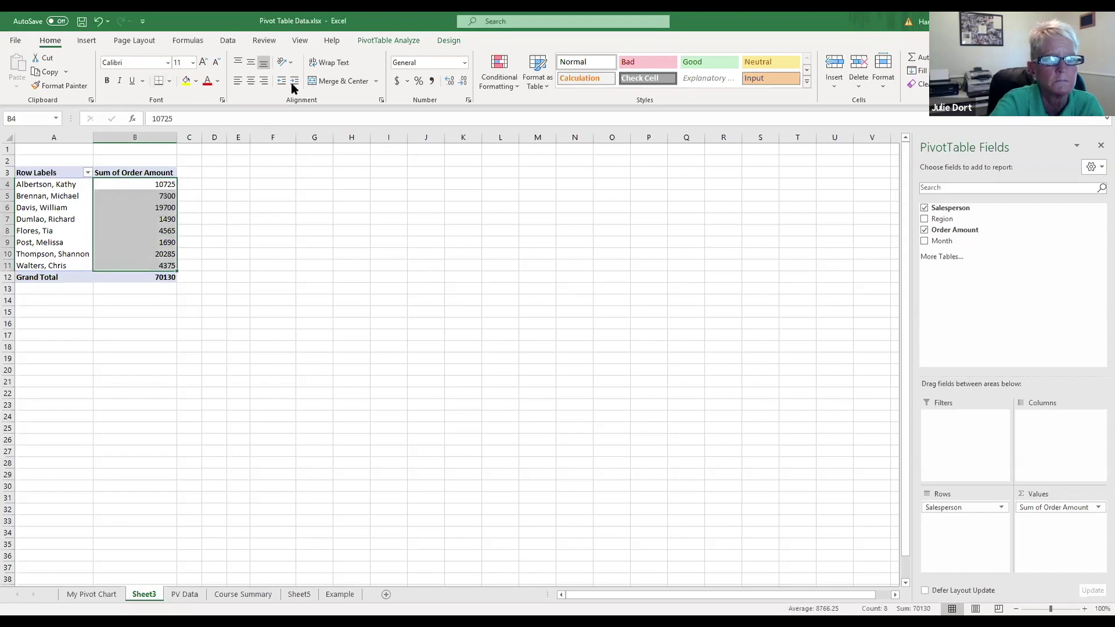
click(396, 81)
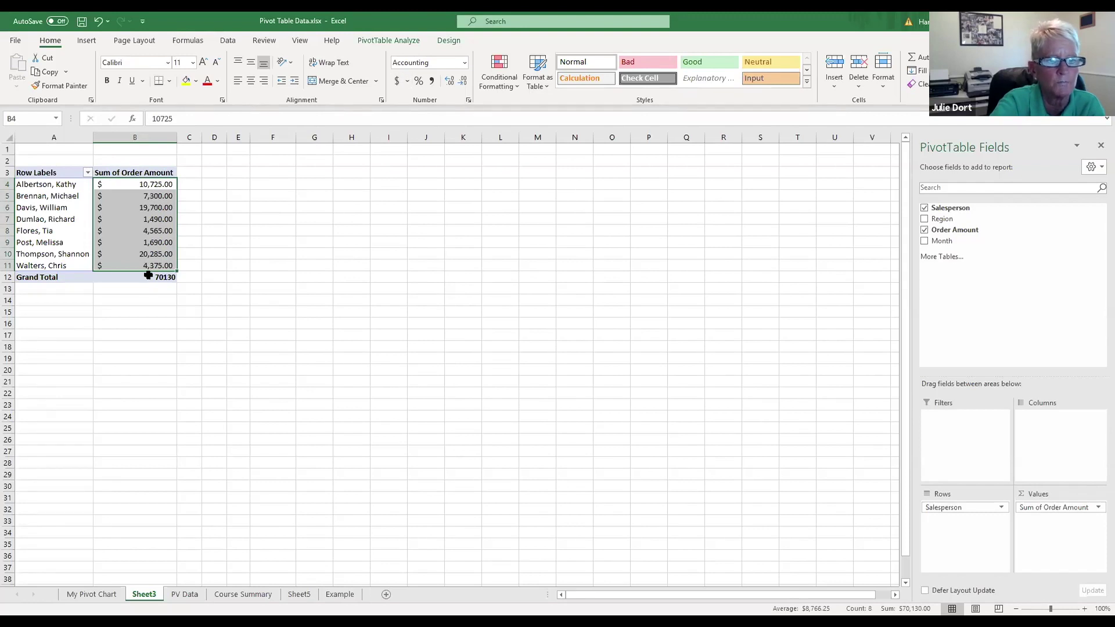
click(149, 277)
click(396, 81)
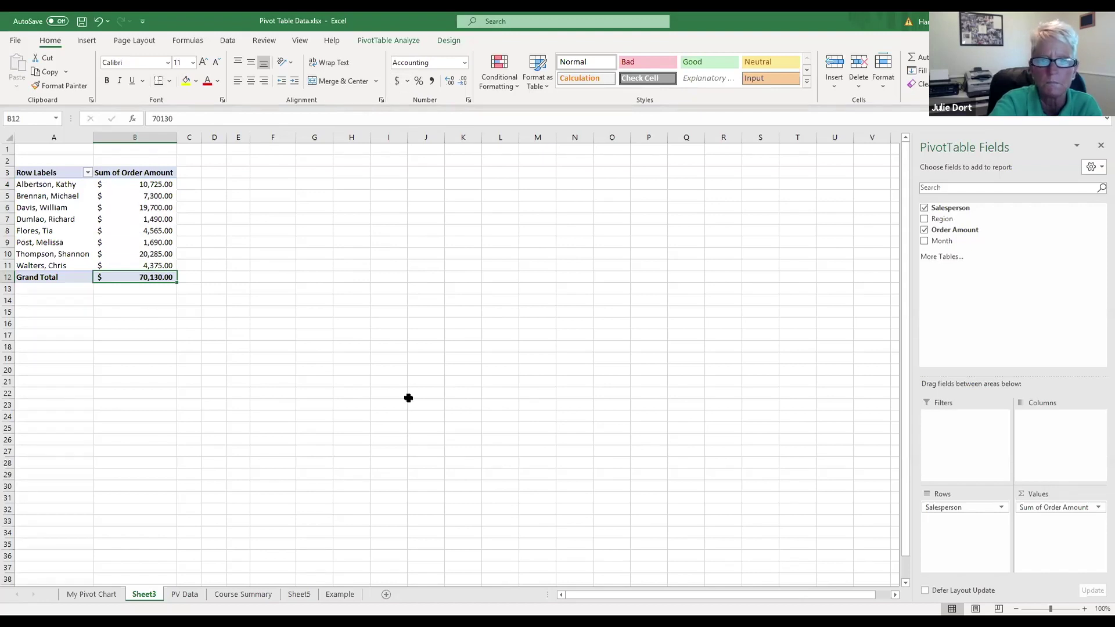
click(408, 397)
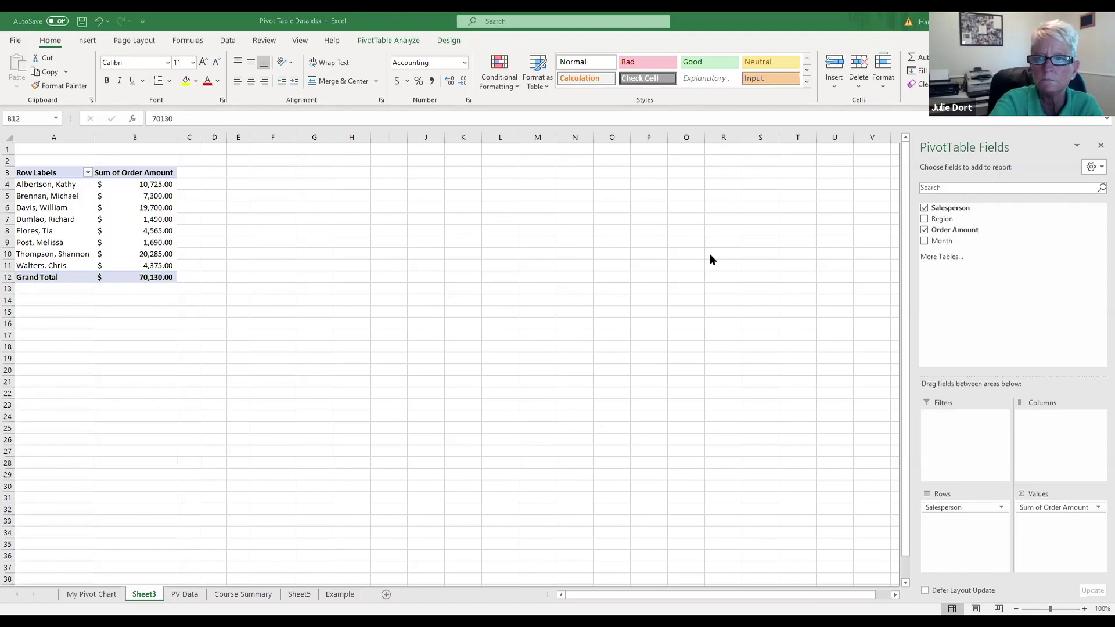
Step: Enter an e-mail address in cell G7 of Sheet3
click(317, 223)
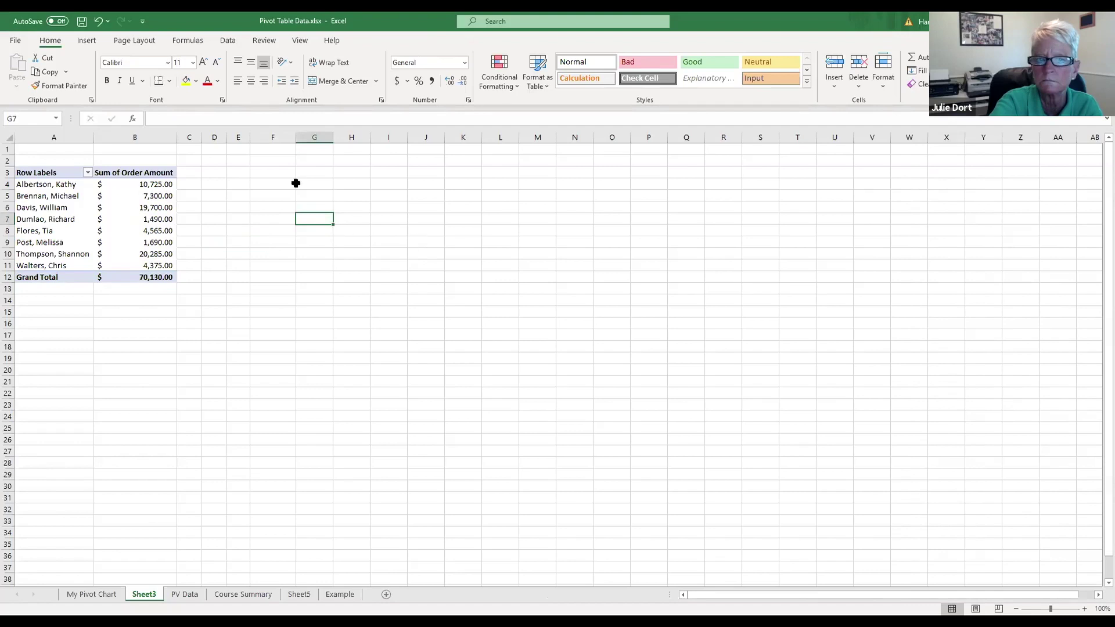
drag(332, 133, 510, 135)
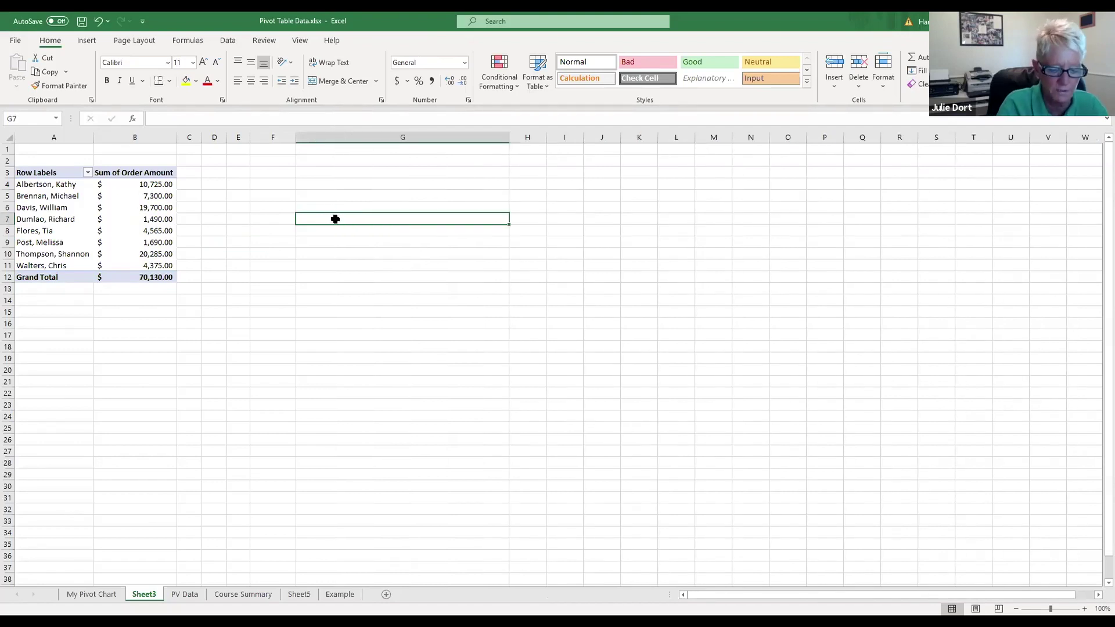
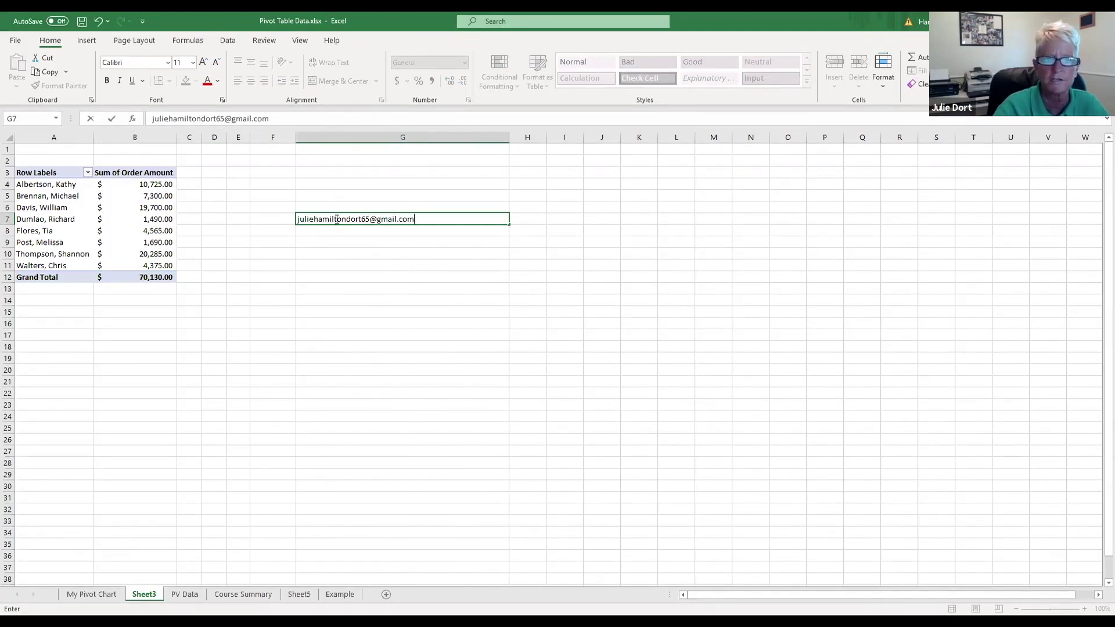
click(371, 265)
Step: Enlarge the G7 text to size 18 and AutoFit column G to fit it
click(374, 219)
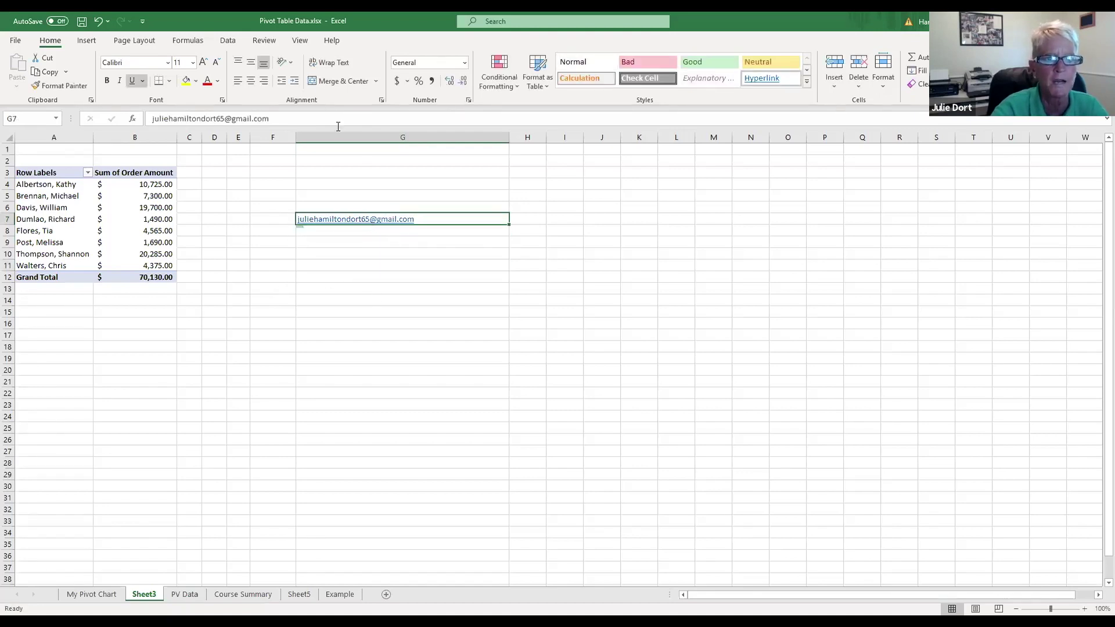
click(203, 62)
click(203, 63)
click(202, 63)
click(203, 63)
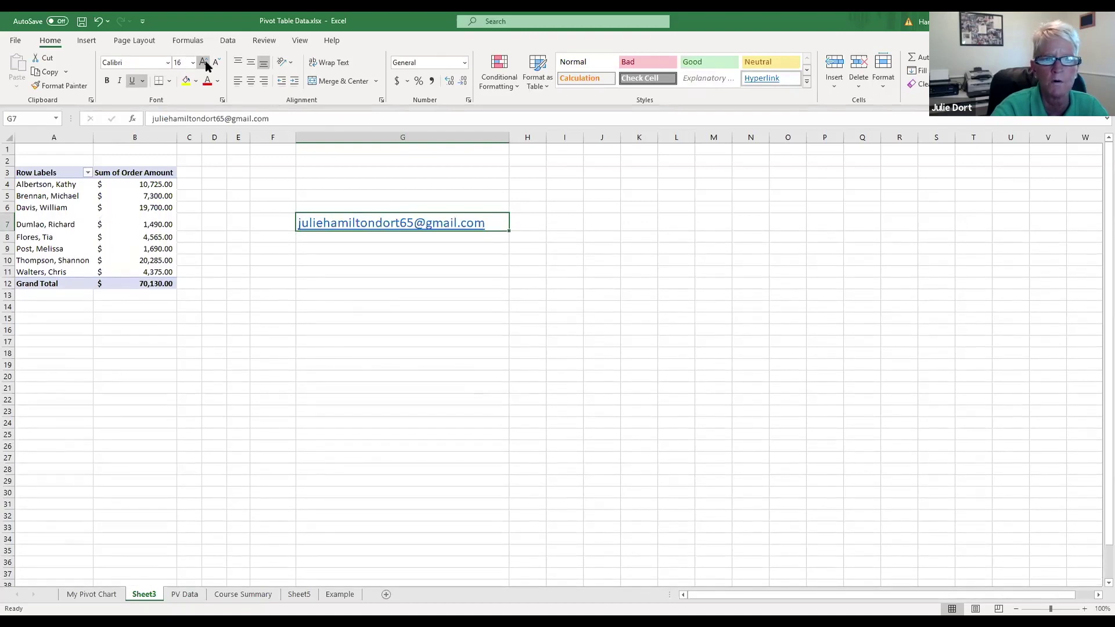
double_click(509, 137)
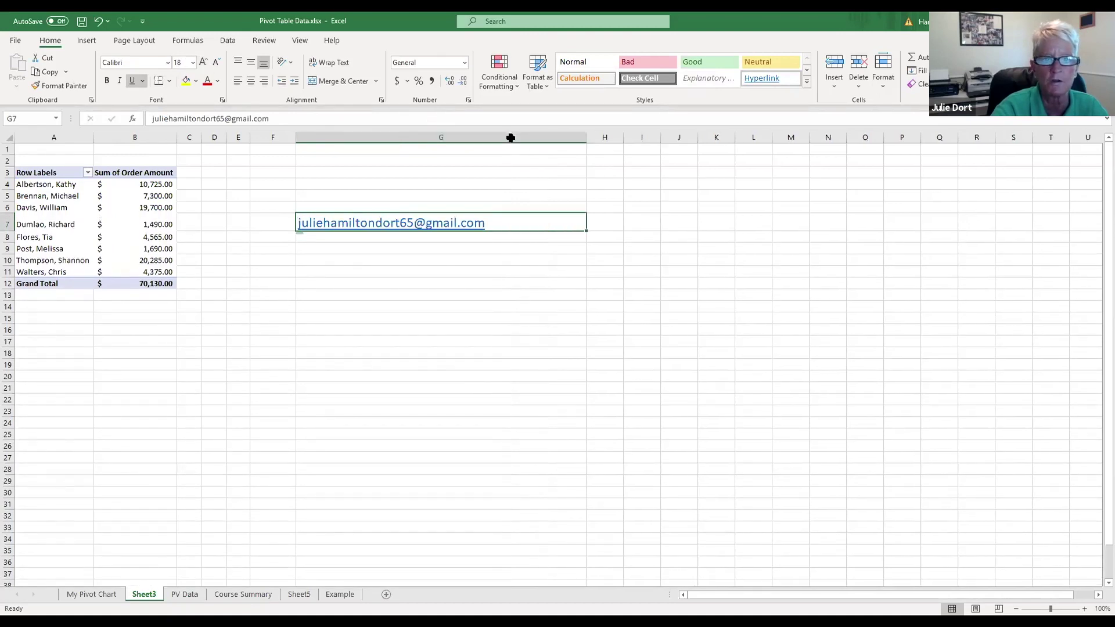
click(357, 251)
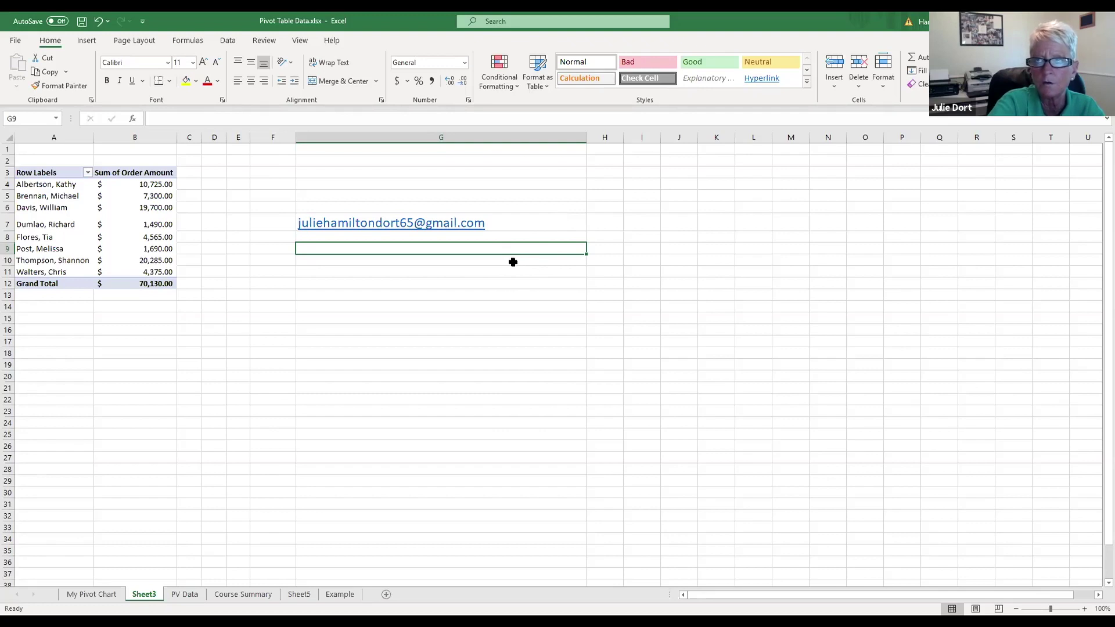
Step: Enter T in each cell from G12 through G18
click(401, 286)
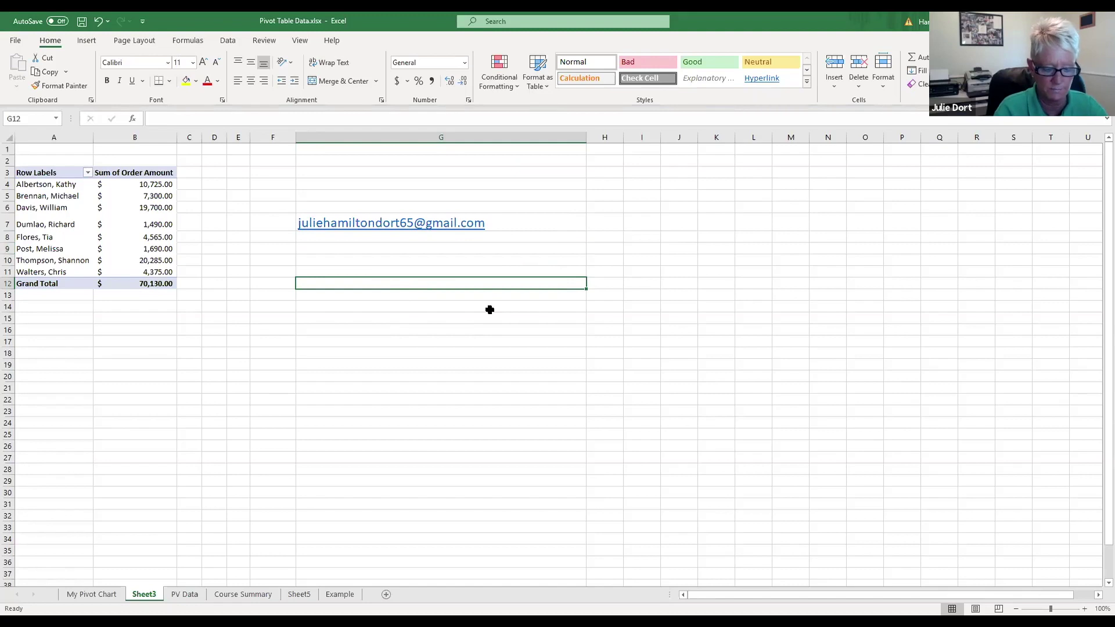
text(T T T T T T)
key(Return)
text(T)
key(Return)
key(Return)
key(Return)
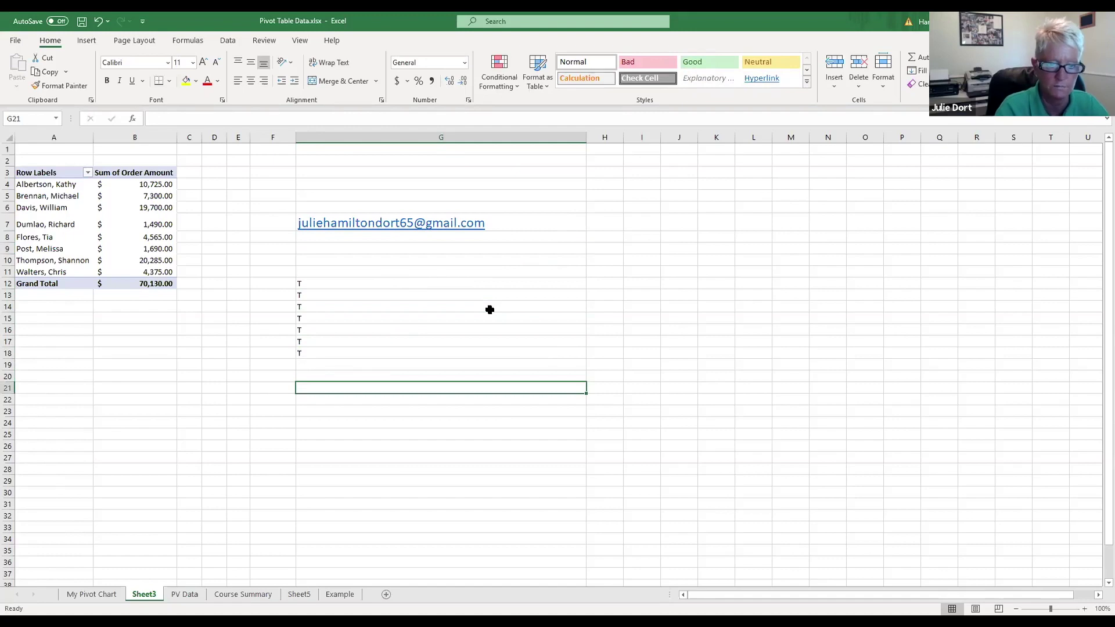
Step: Count the entries with =COUNTA(G12:G18) in cell G21
text(=)
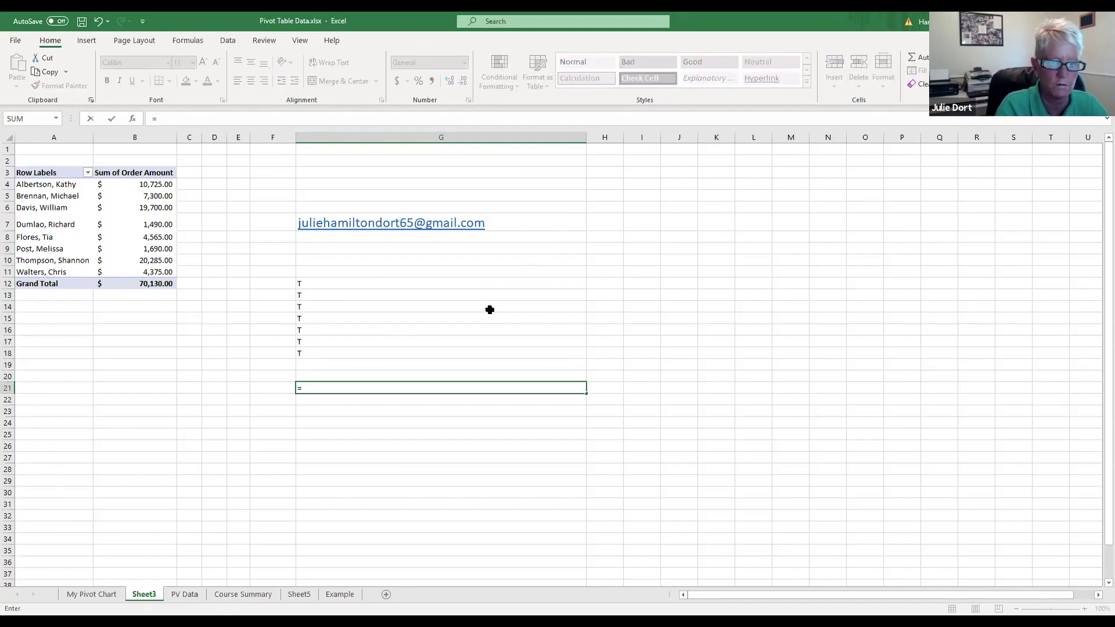
text(COUNT)
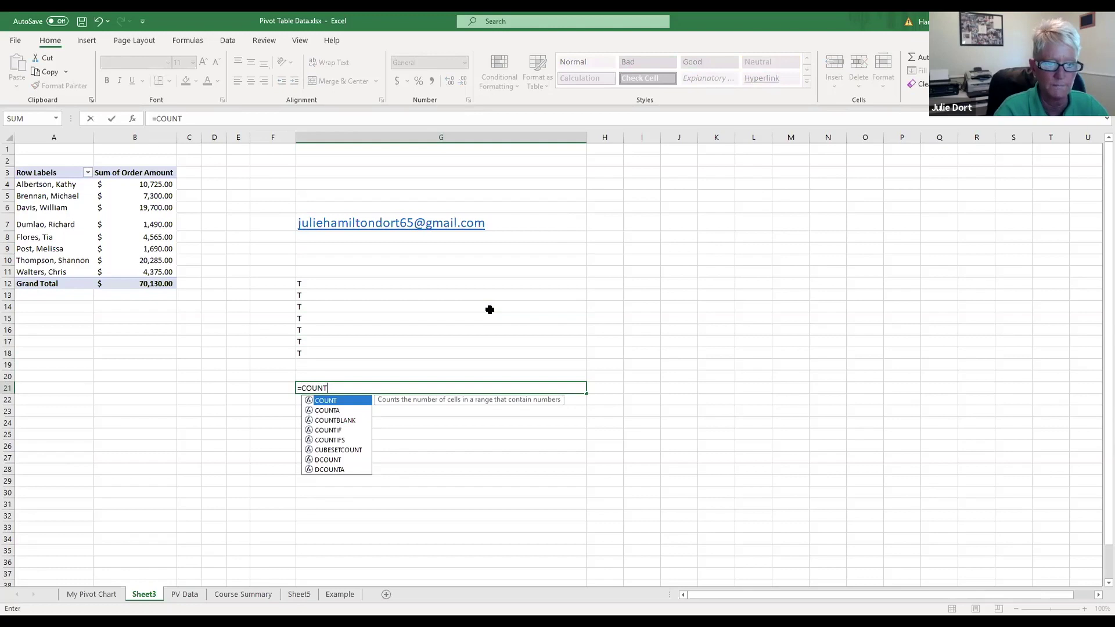
text(a)
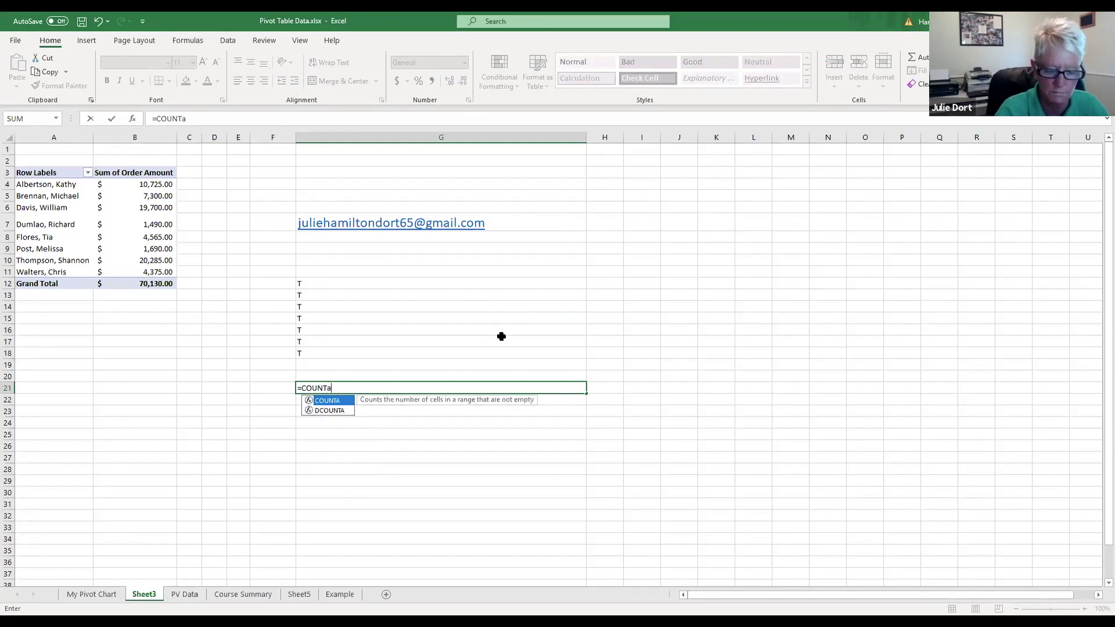
text(()
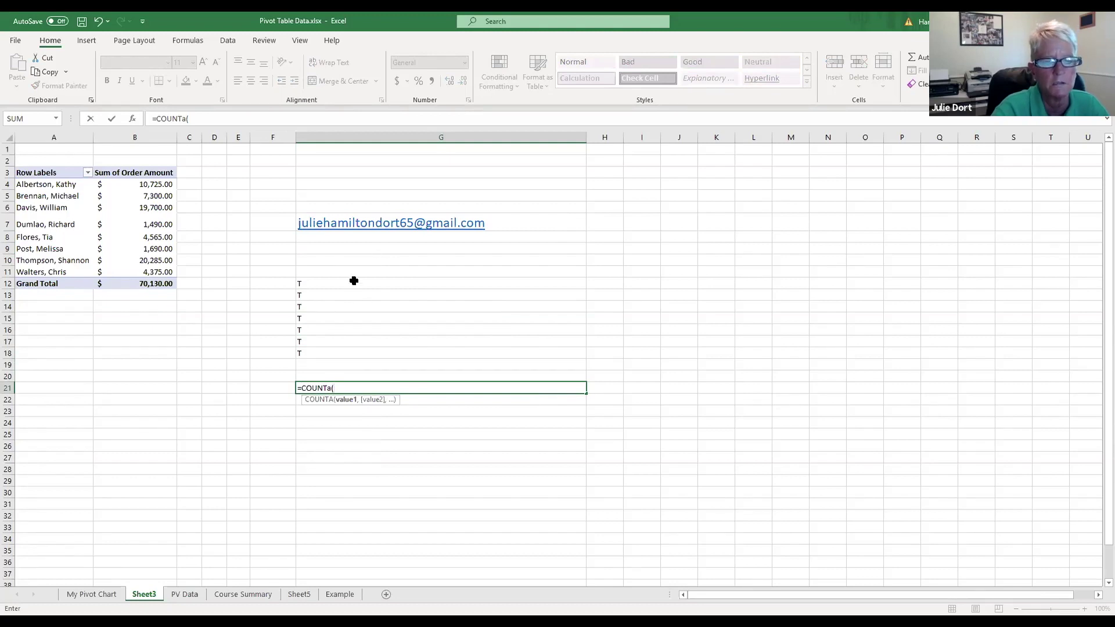
click(335, 285)
drag(335, 285, 327, 350)
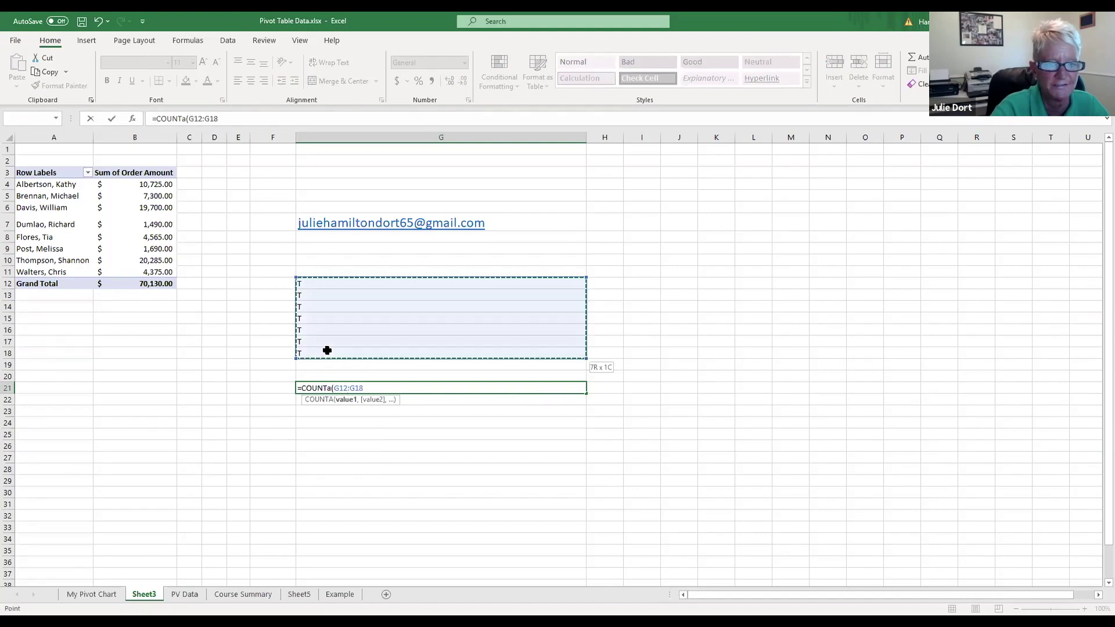
text())
key(Return)
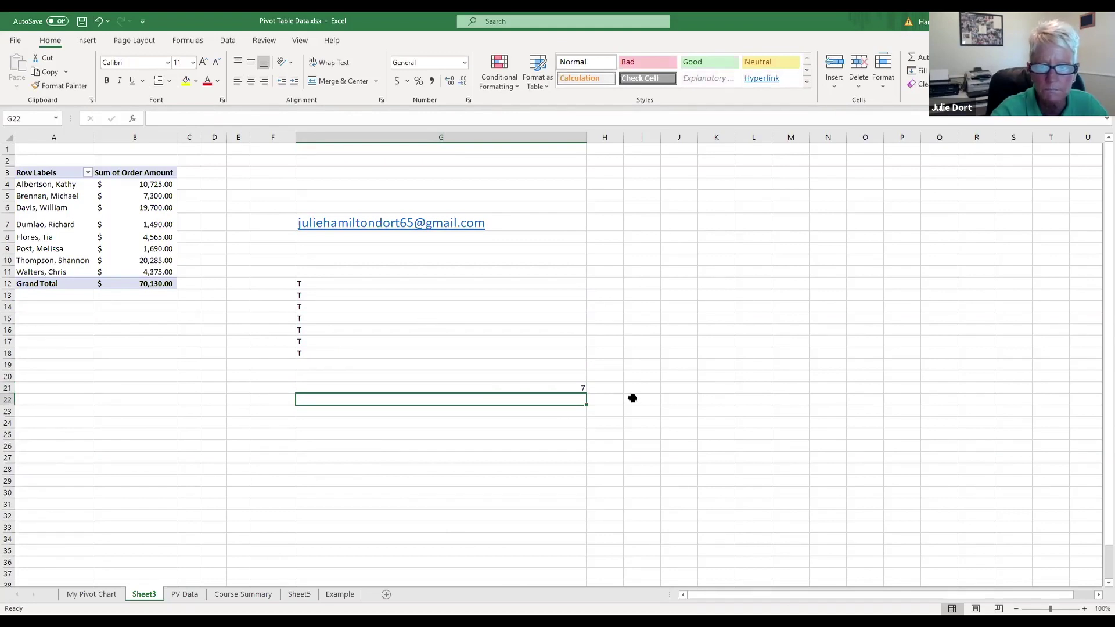
click(559, 387)
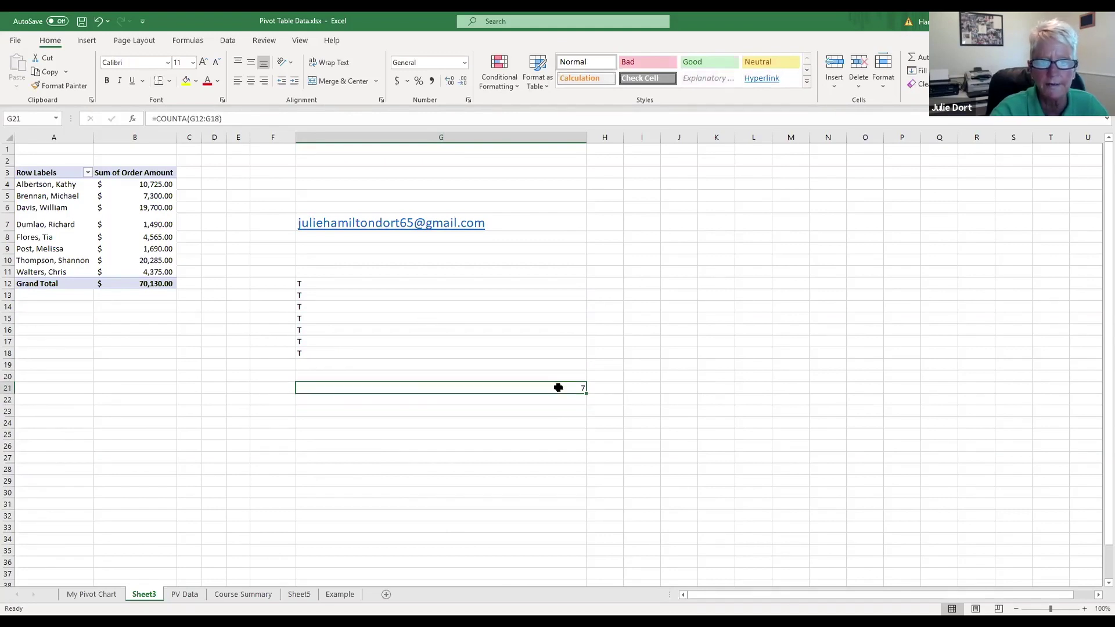
Step: Clear G14:G15 so the G21 count drops to 5
click(416, 317)
drag(415, 302, 414, 321)
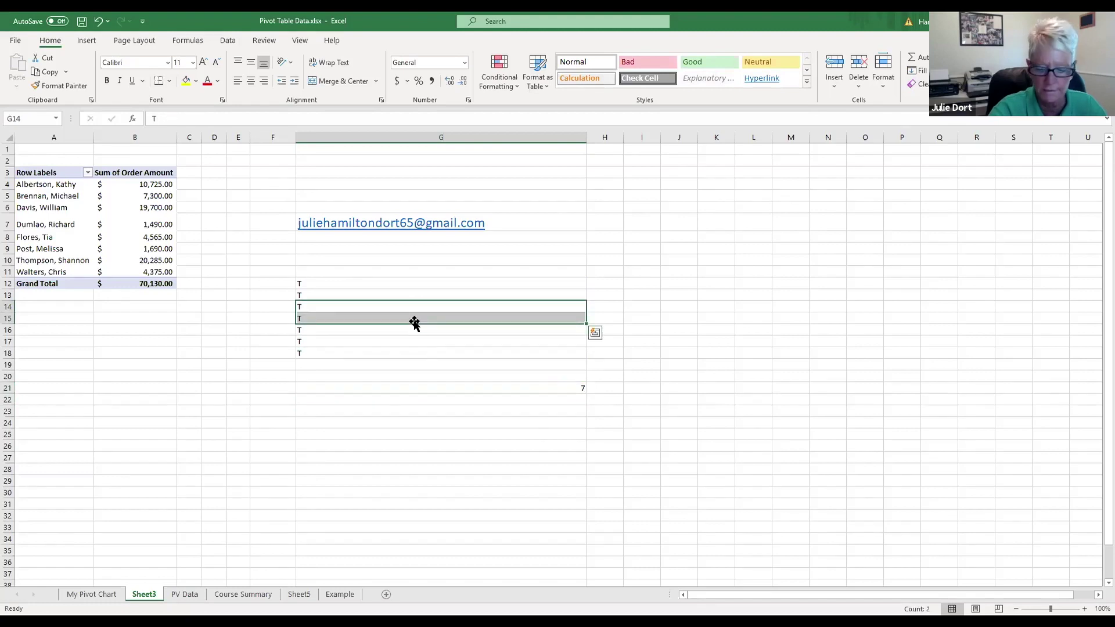
key(Delete)
click(647, 515)
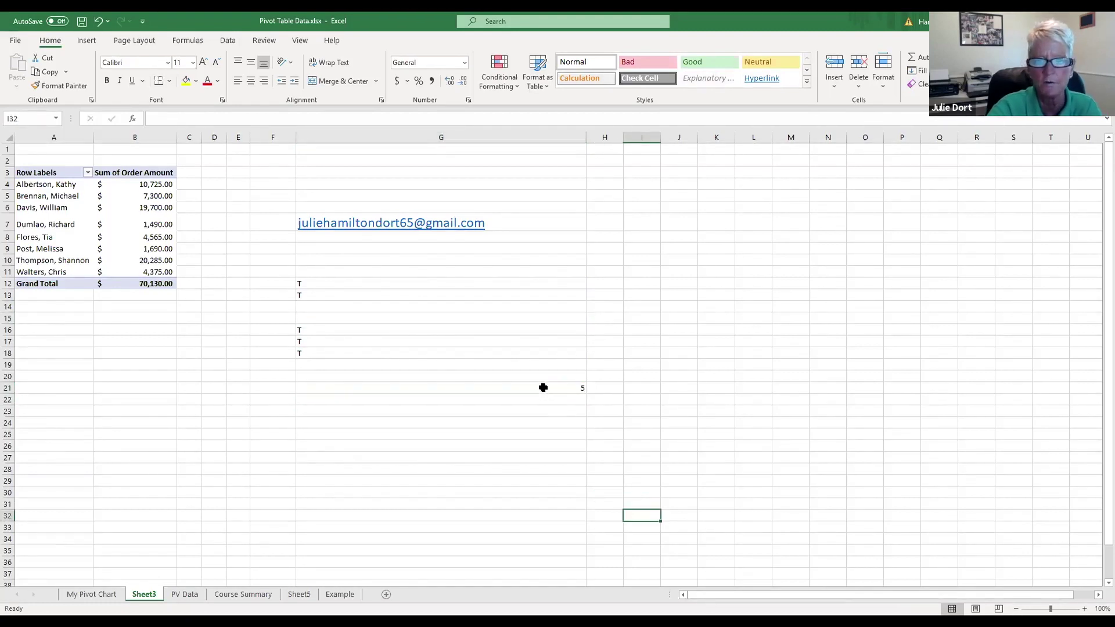
click(542, 387)
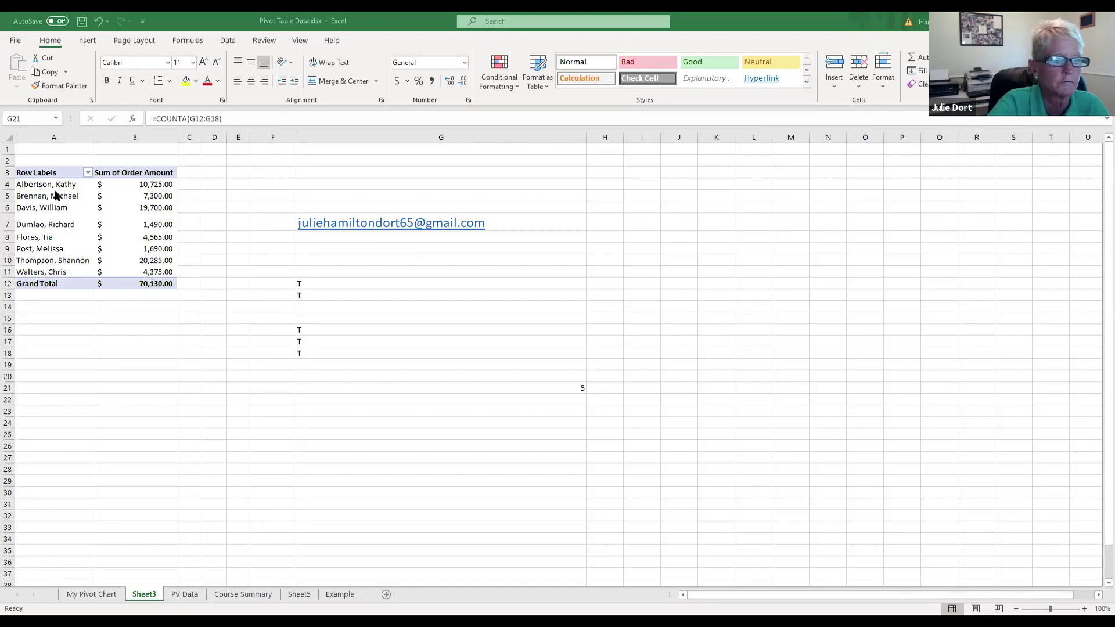
Step: Switch to the My Pivot Chart sheet showing order totals per salesperson
click(84, 595)
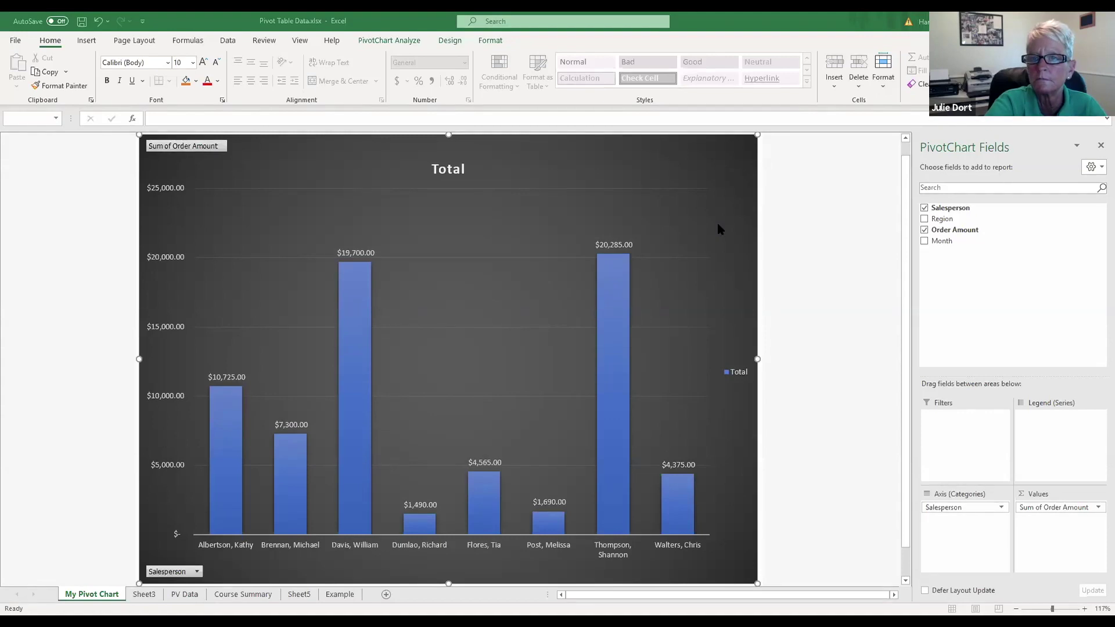
Step: Browse Sheet3, PV Data, Course Summary, Sheet5, Example and My Pivot Chart, returning to Sheet3
click(144, 594)
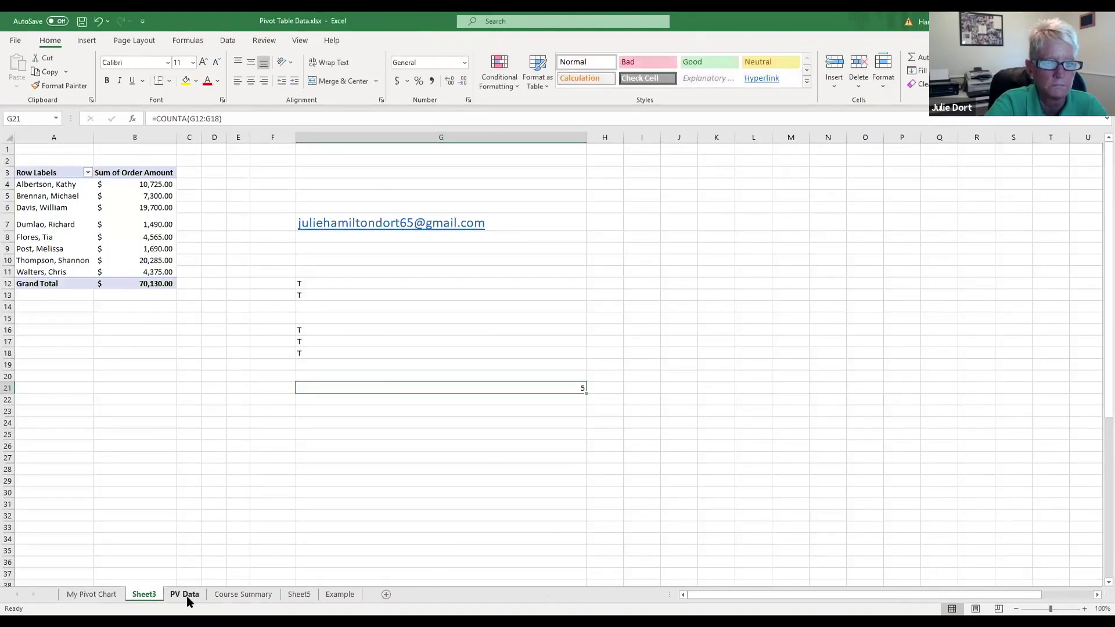
click(186, 596)
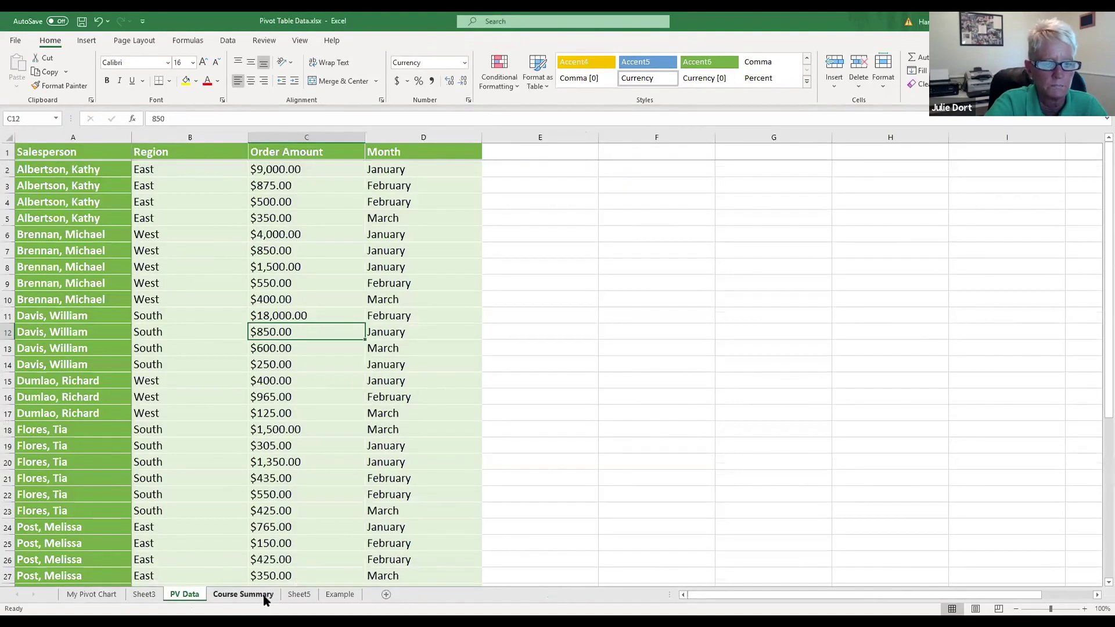
click(253, 596)
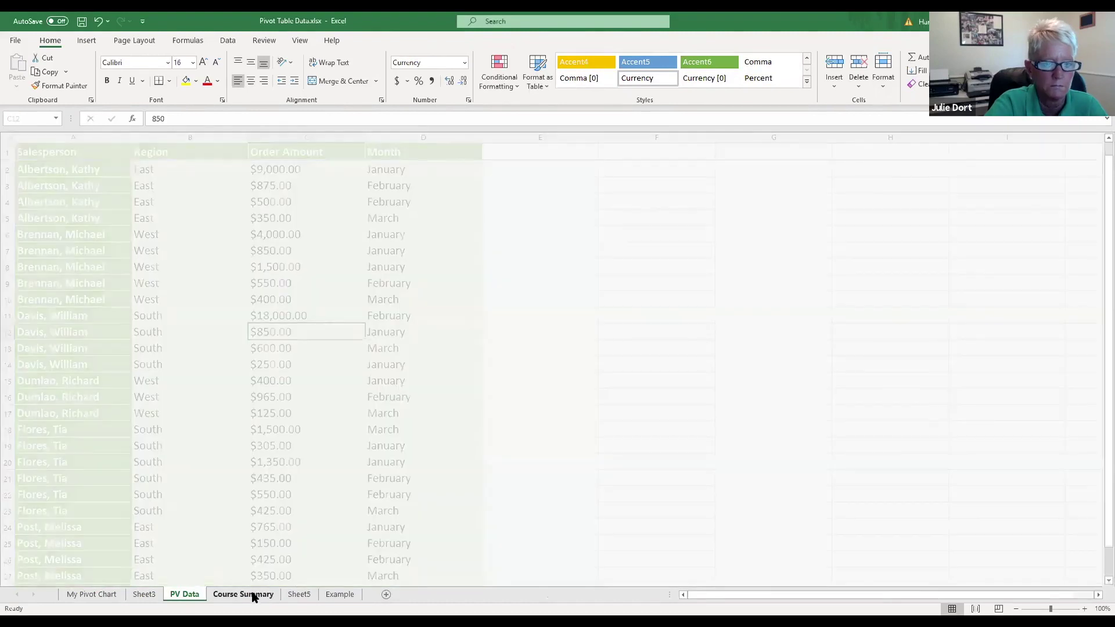
click(298, 595)
click(340, 595)
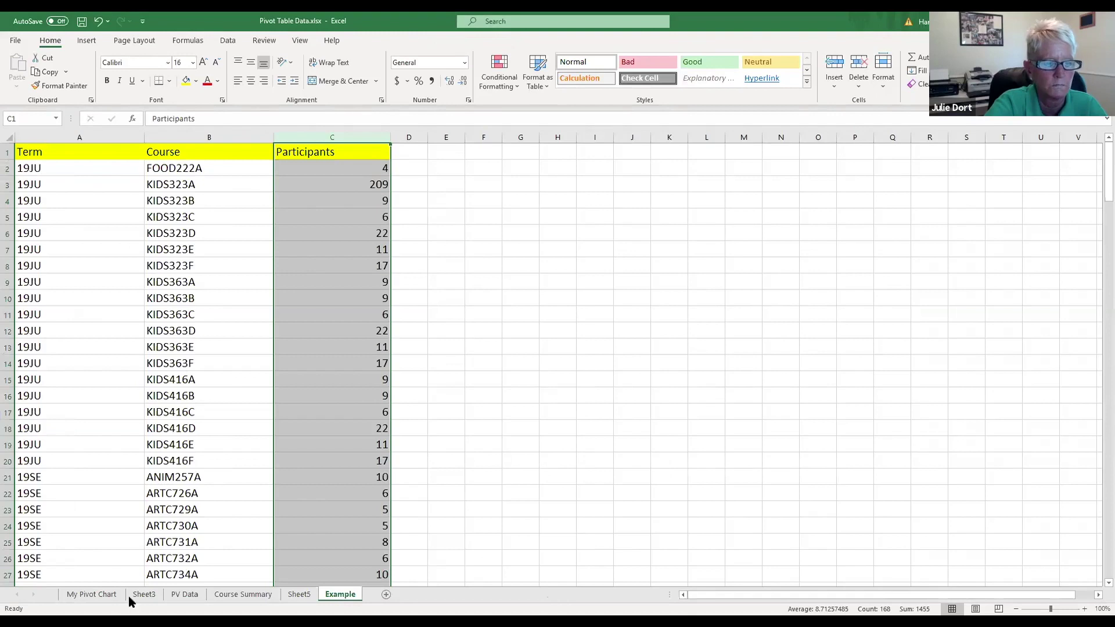
click(93, 595)
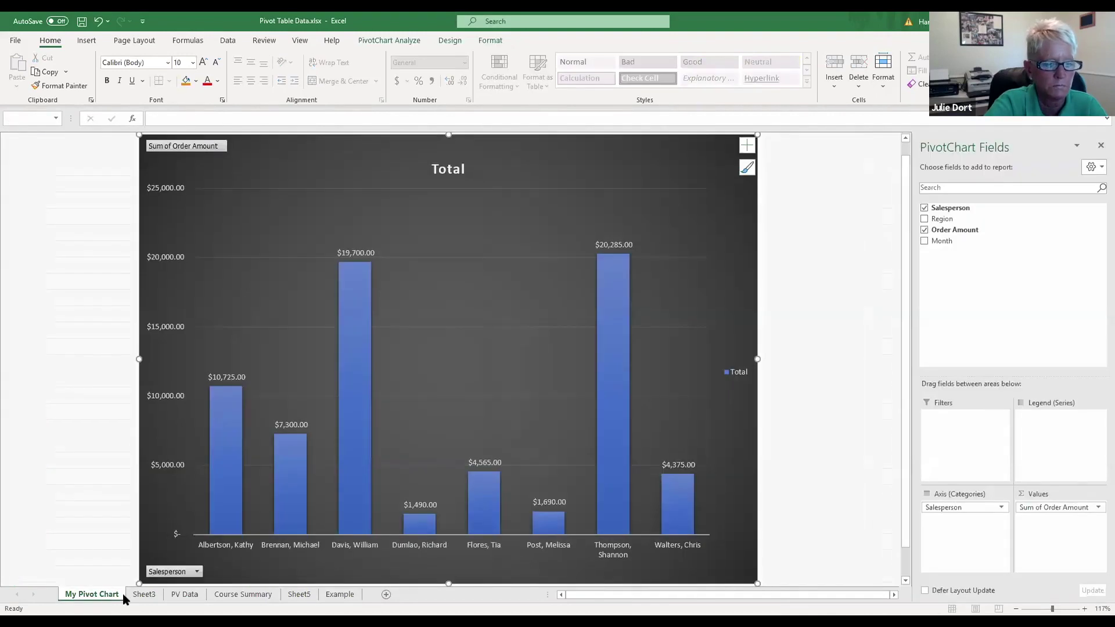
click(143, 594)
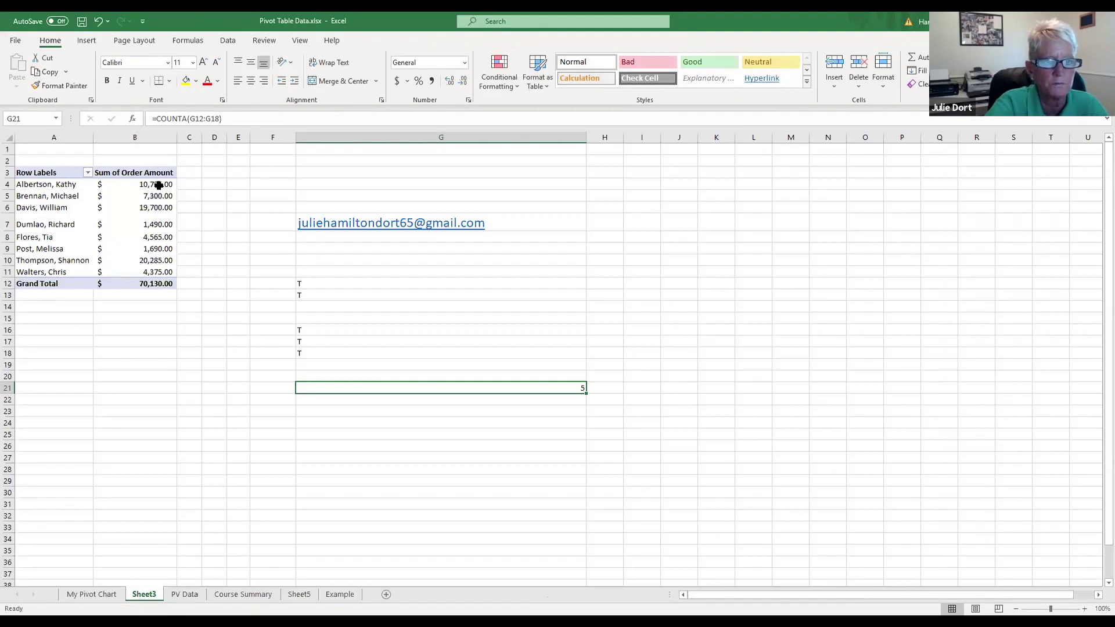
drag(159, 182, 158, 283)
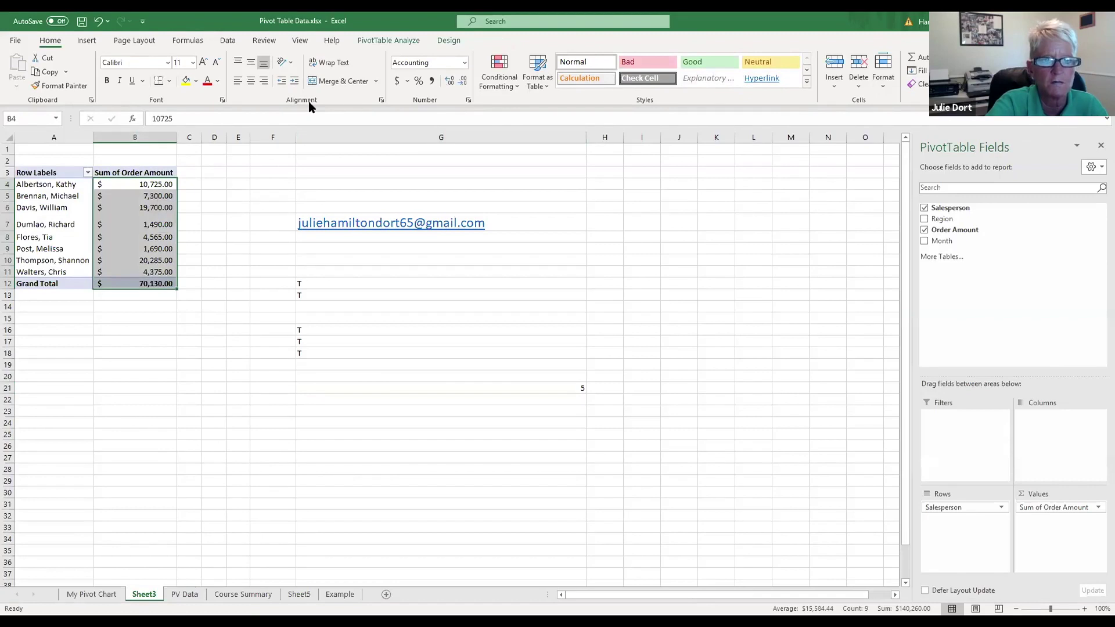
click(419, 82)
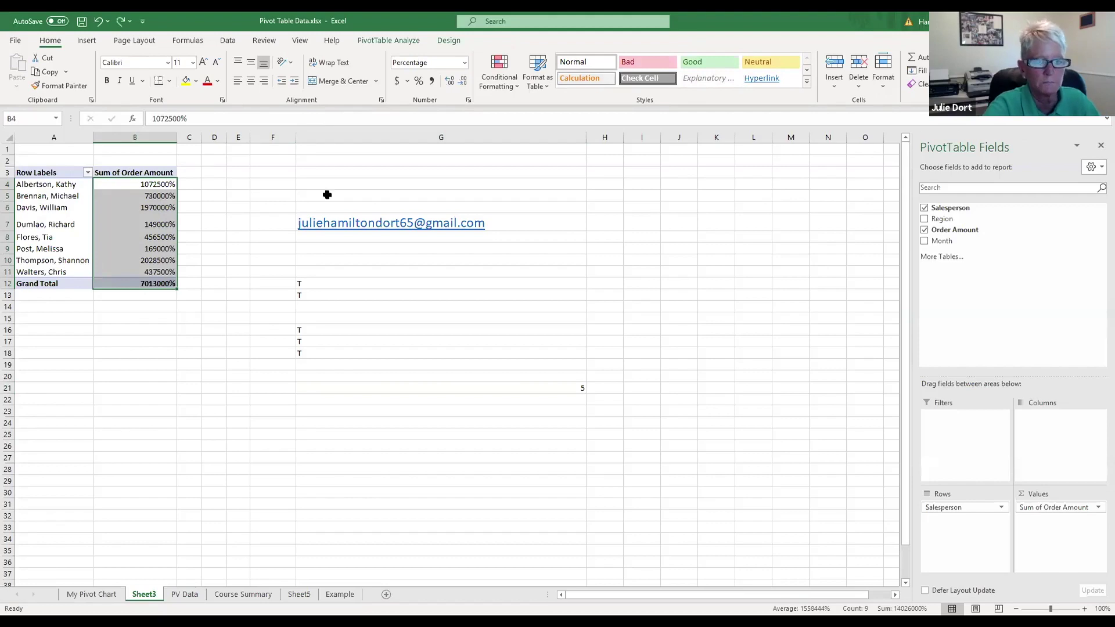
click(391, 82)
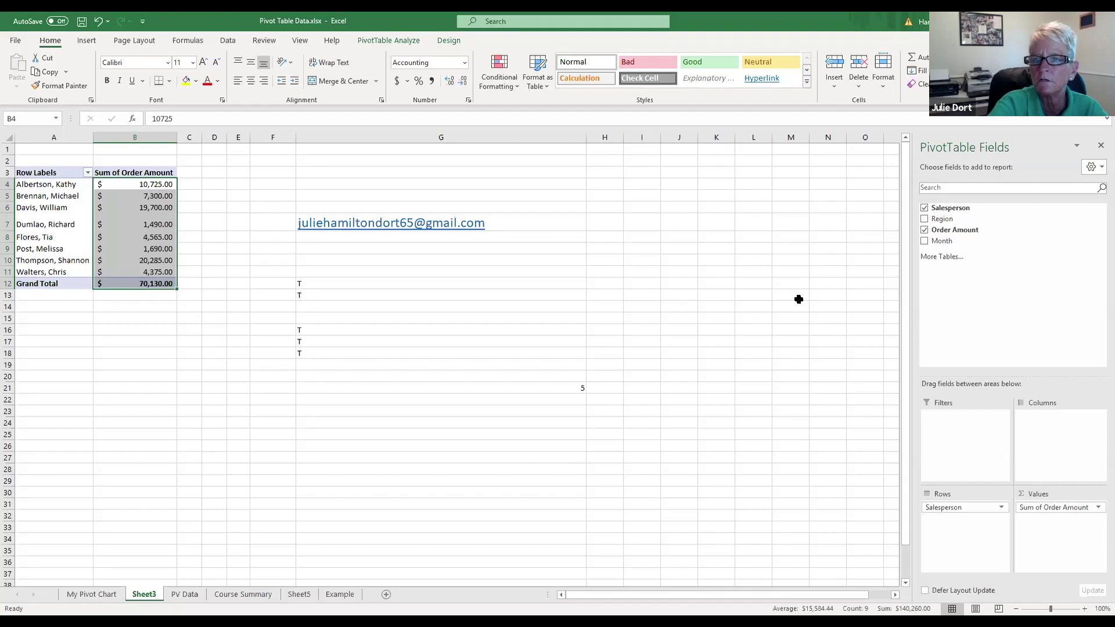
click(798, 300)
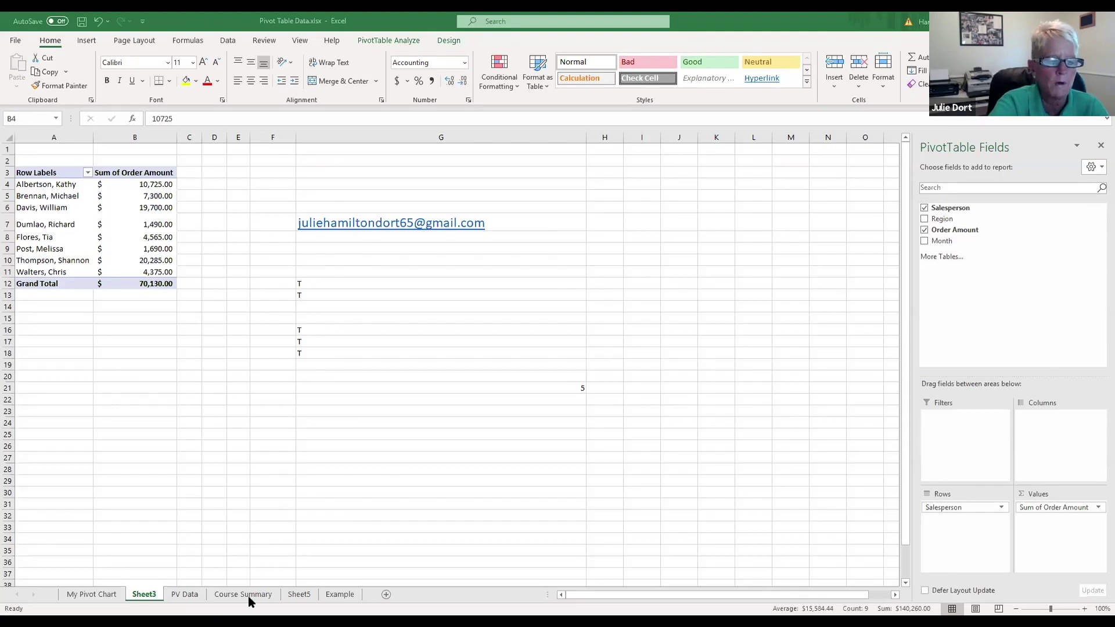
Step: On PV Data, total the Order Amount column with =SUM(C2:C40) in C41
click(183, 596)
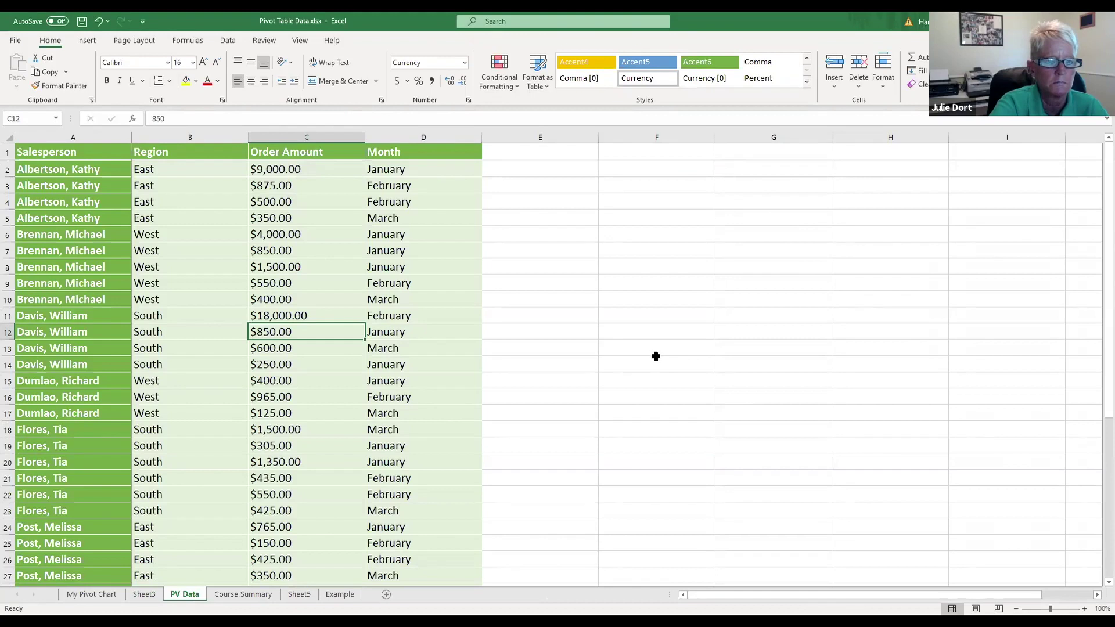
scroll(657, 356, down, 20)
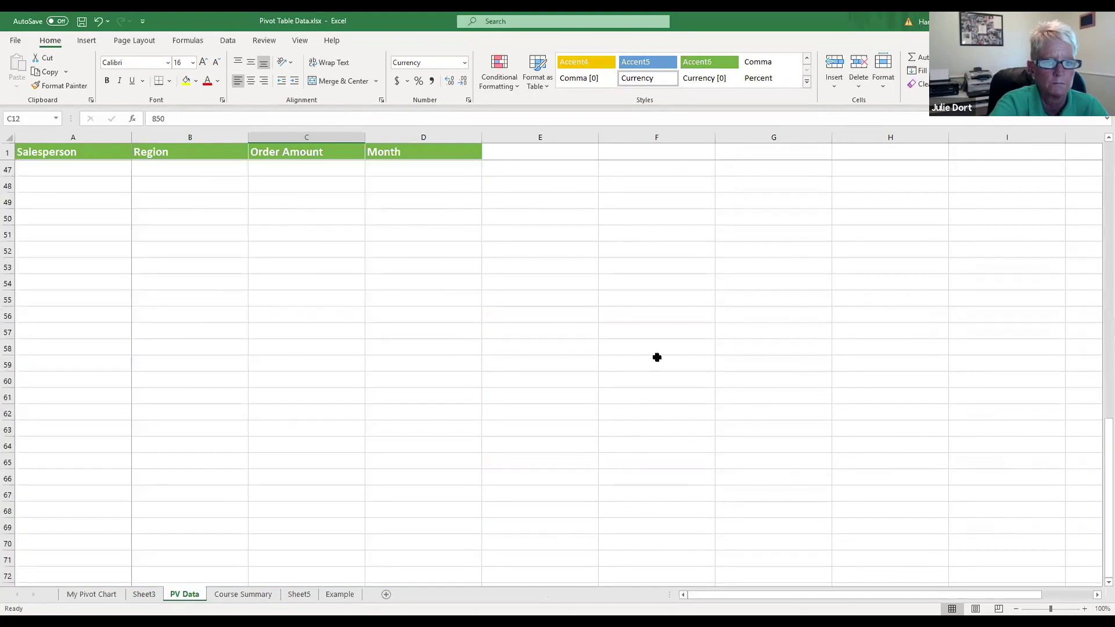
scroll(658, 356, up, 20)
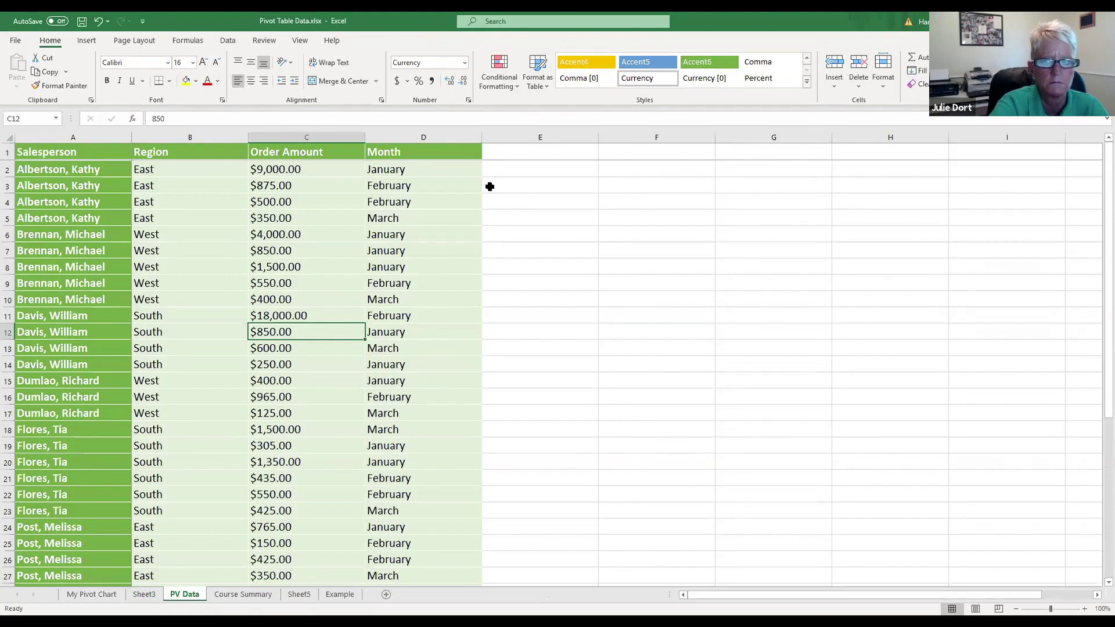
click(628, 279)
scroll(628, 279, down, 8)
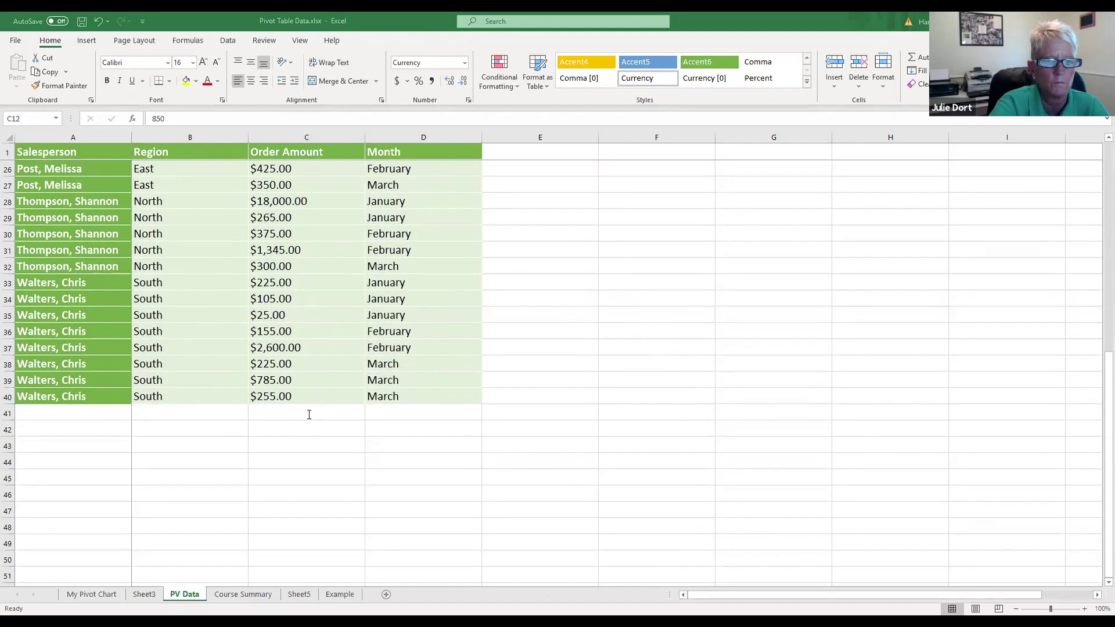
key(F2)
scroll(568, 404, down, 3)
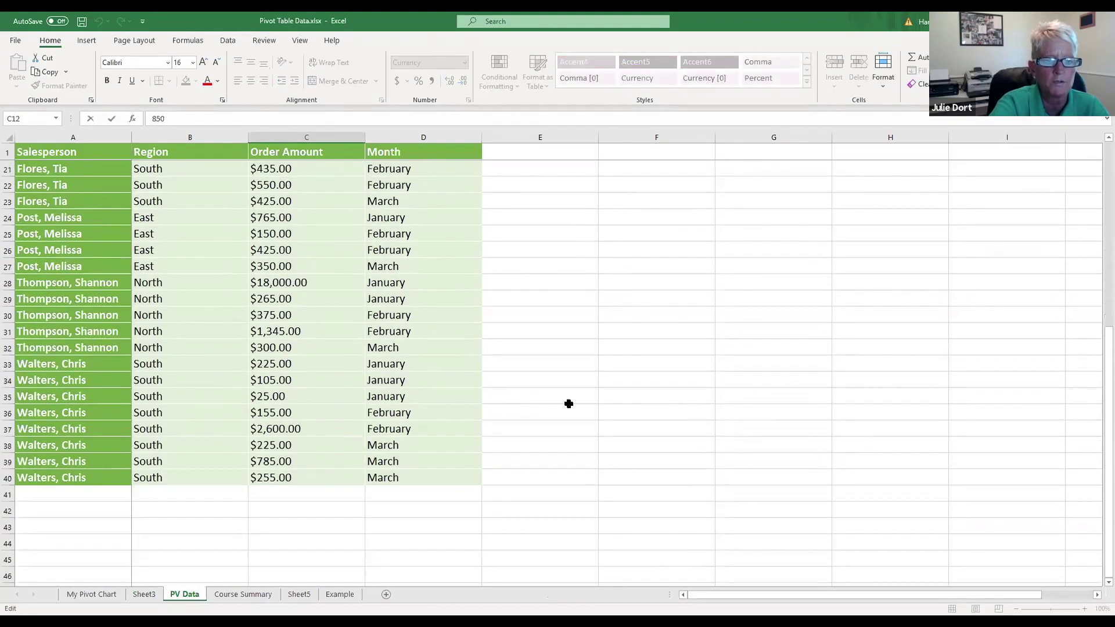
click(280, 496)
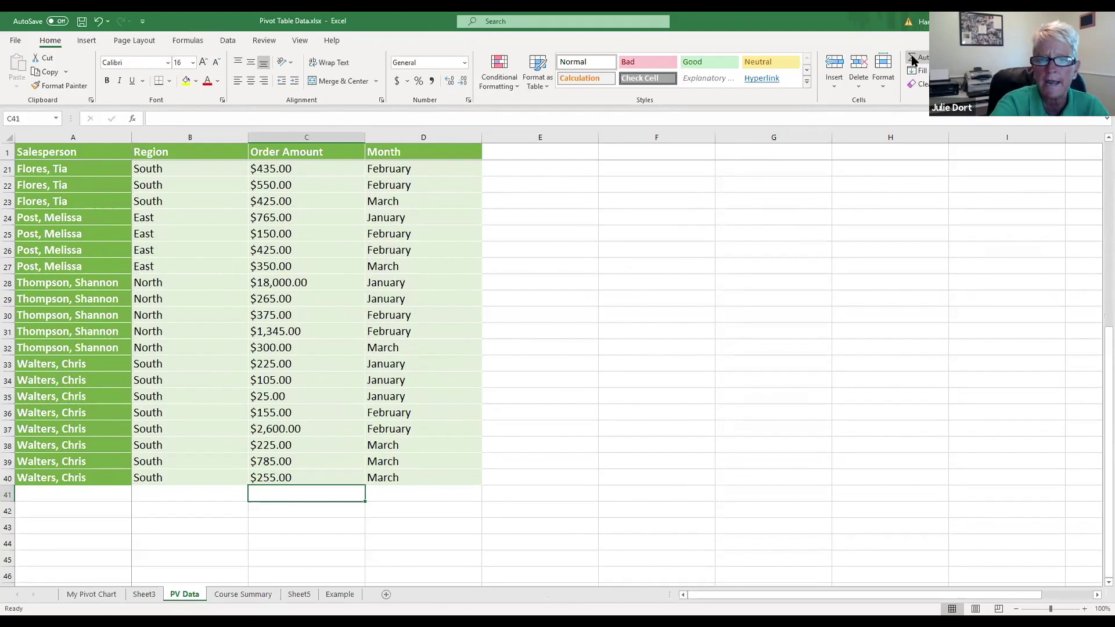
key(alt+equal)
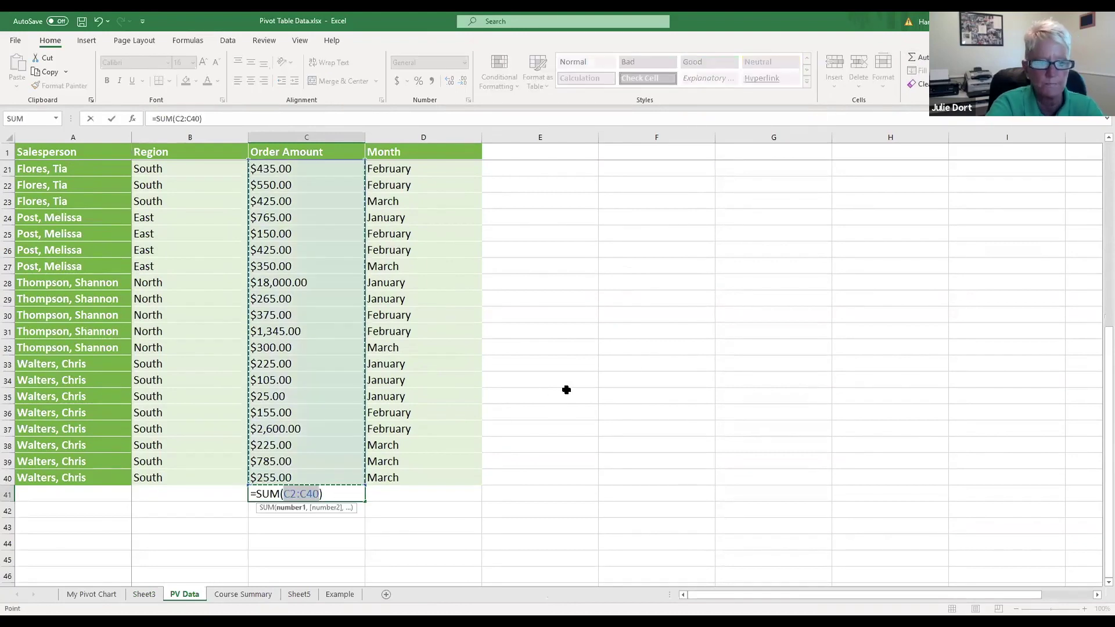
key(Return)
scroll(642, 350, up, 6)
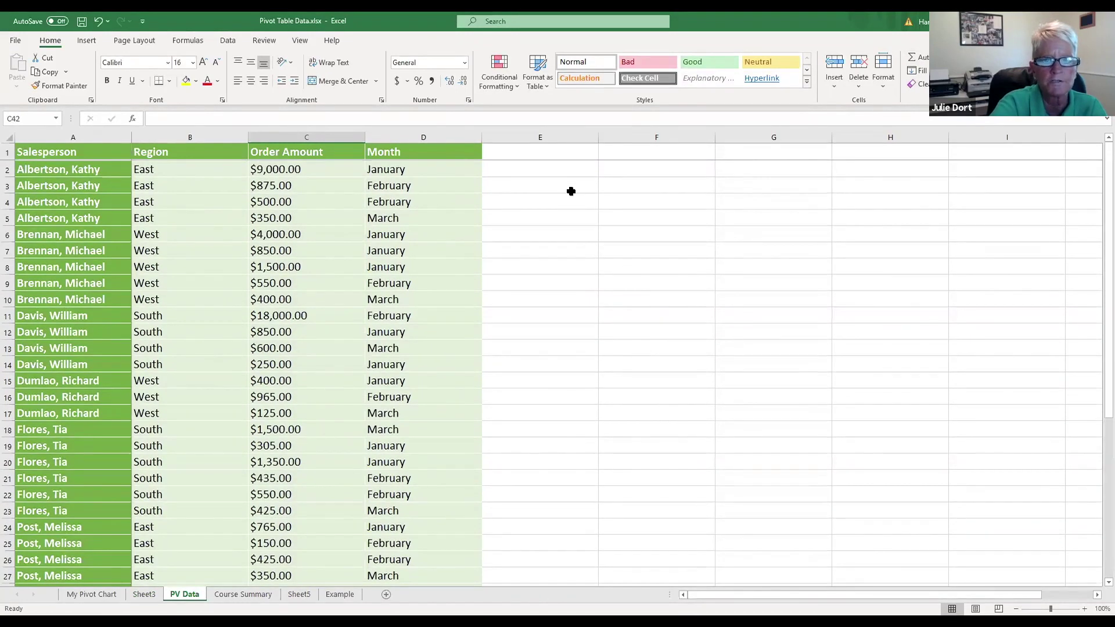
click(556, 154)
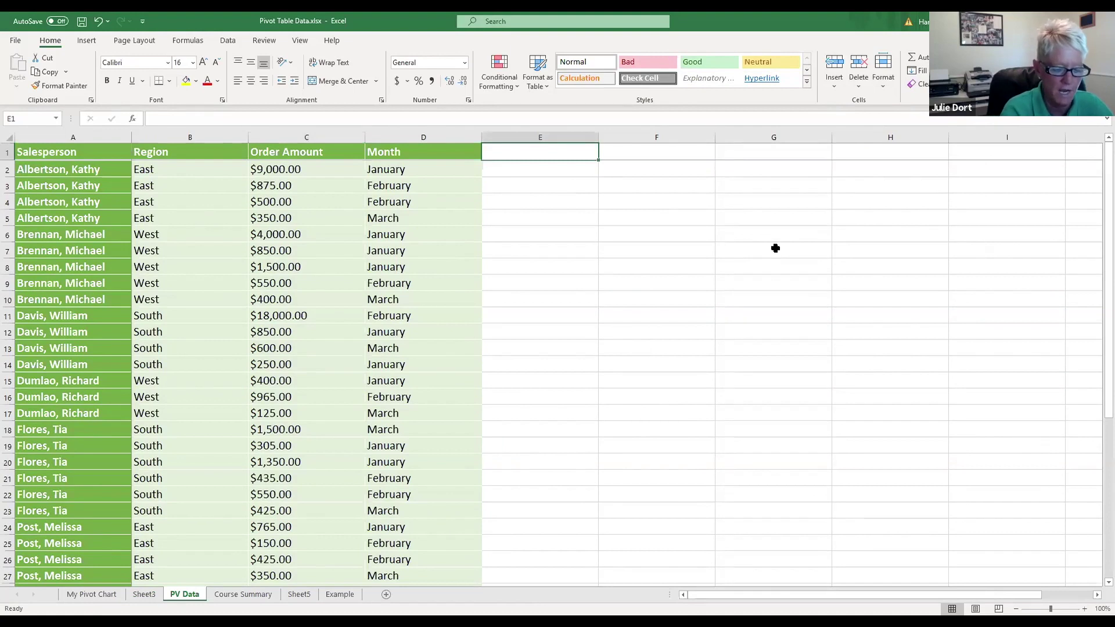
Step: Add a % heading in E1 and enter the share formula =C2/$C$41 in E2
text(%)
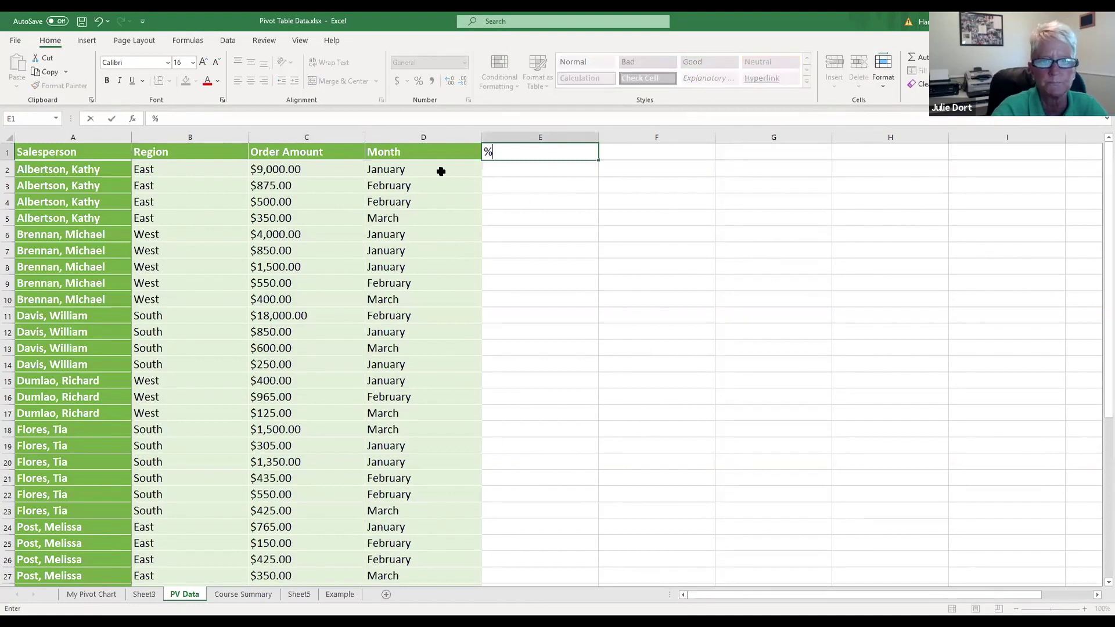
click(509, 174)
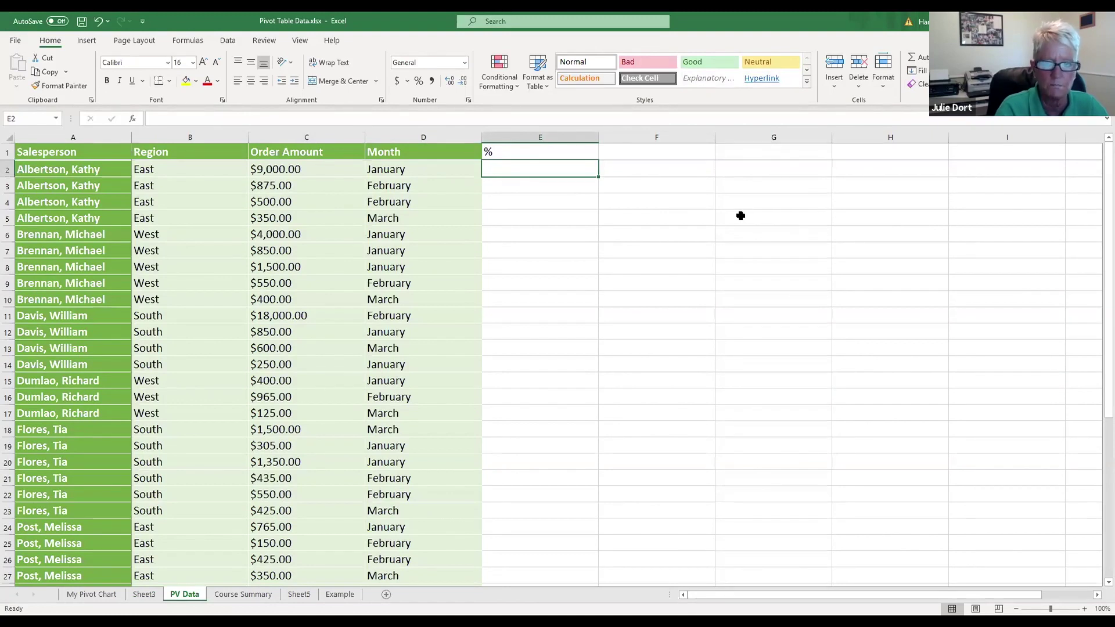
text(=)
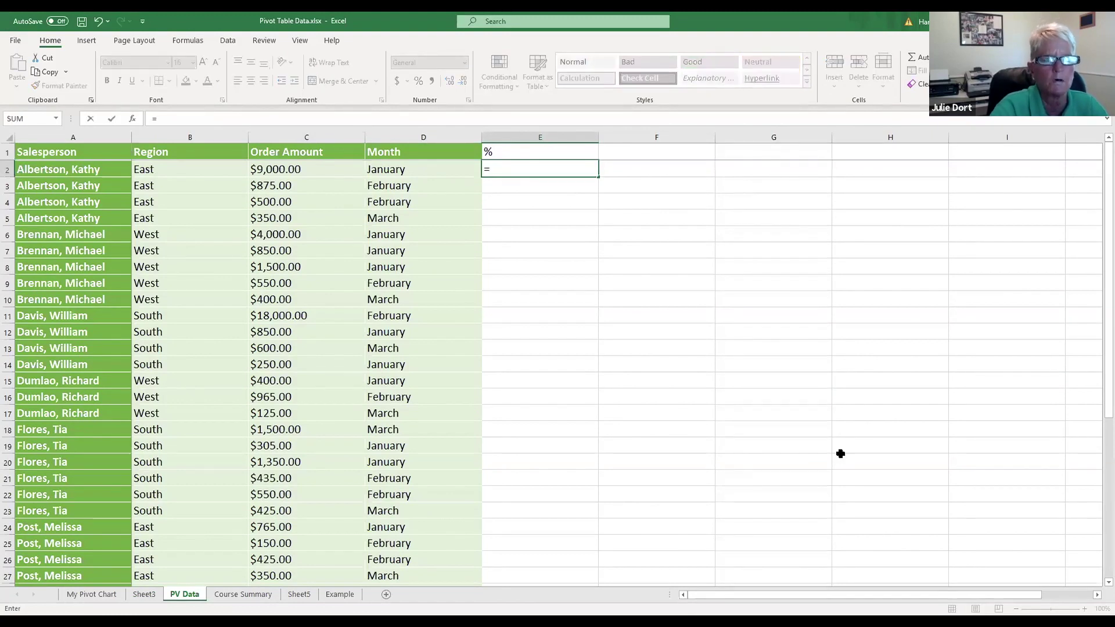
click(310, 170)
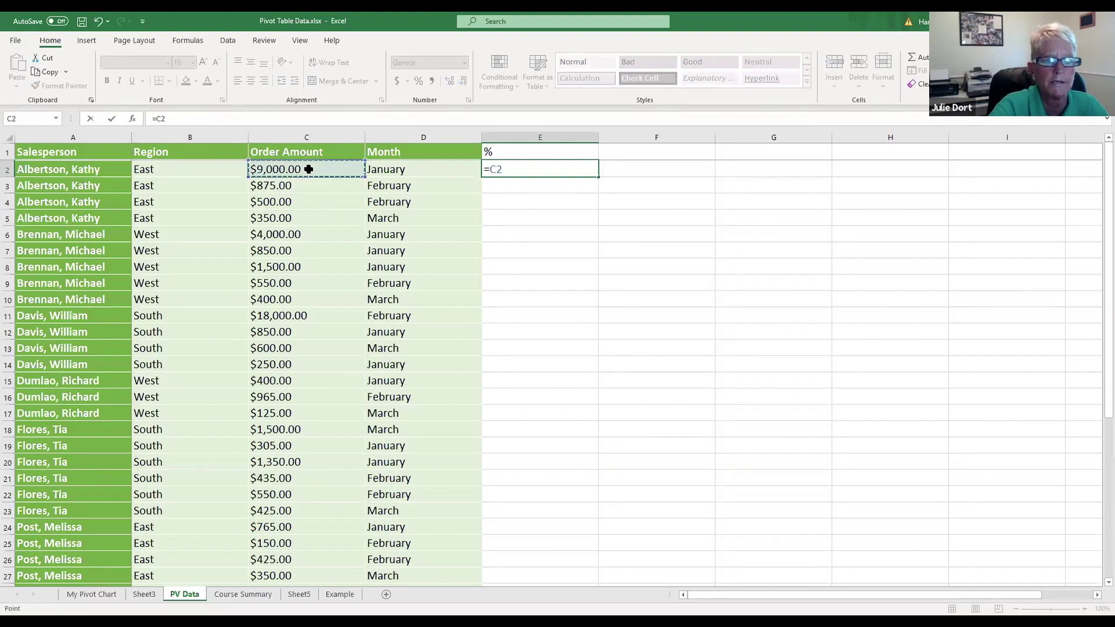
text(/)
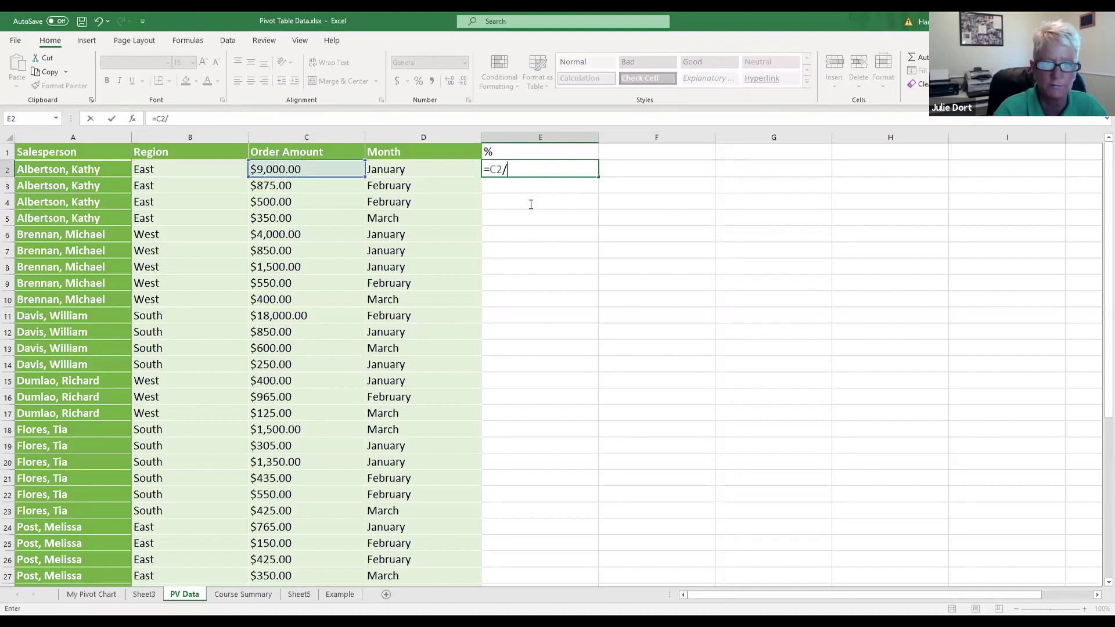
scroll(602, 240, down, 9)
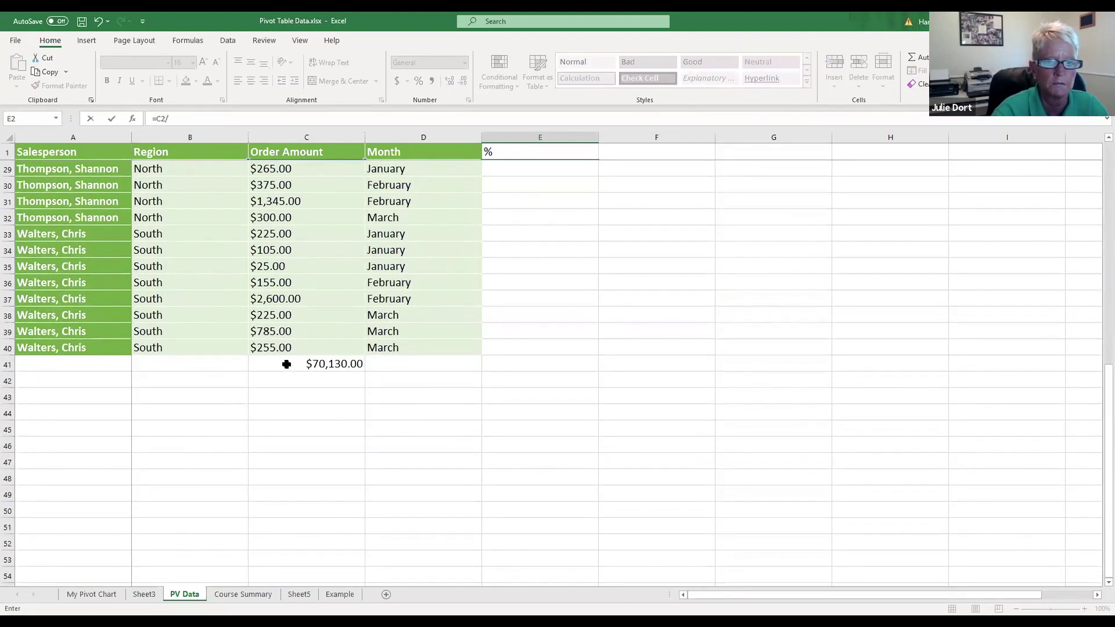
click(291, 363)
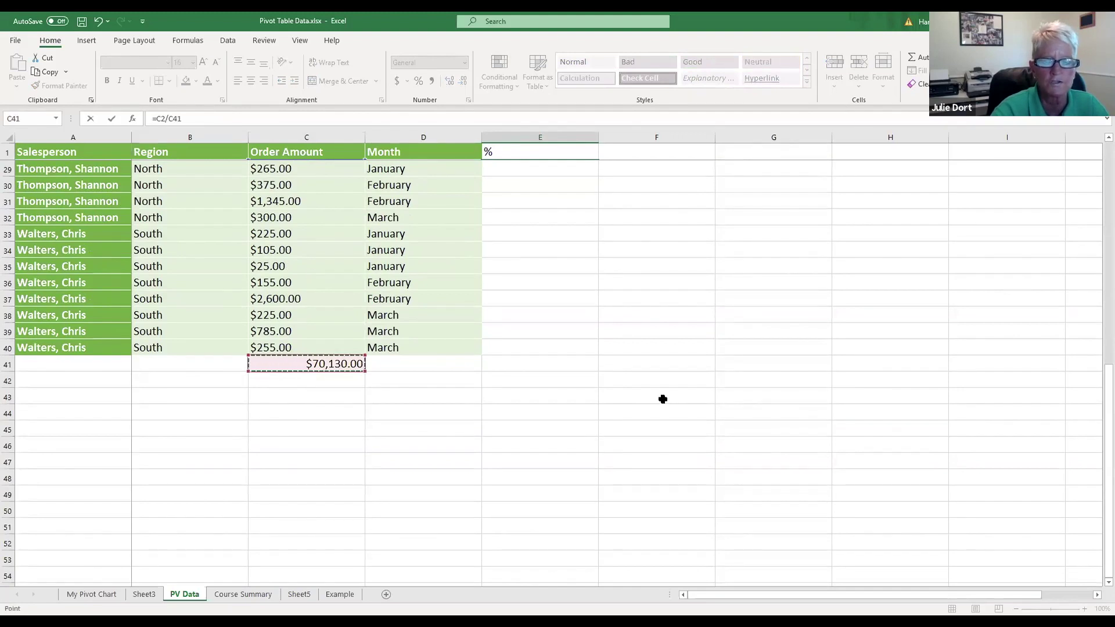
scroll(667, 401, up, 9)
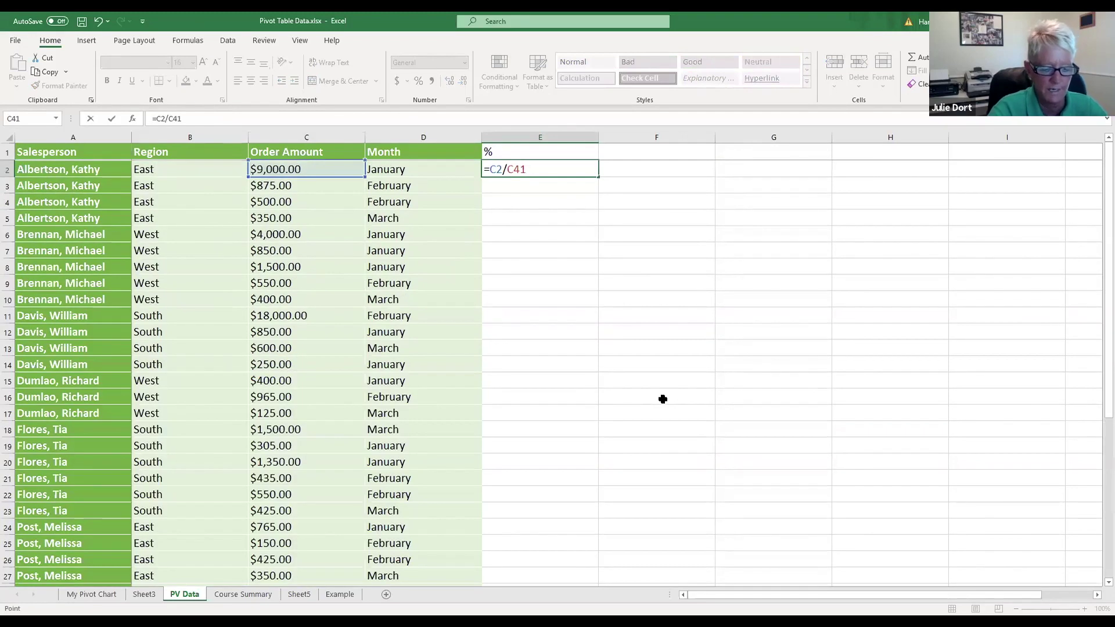
key(F5)
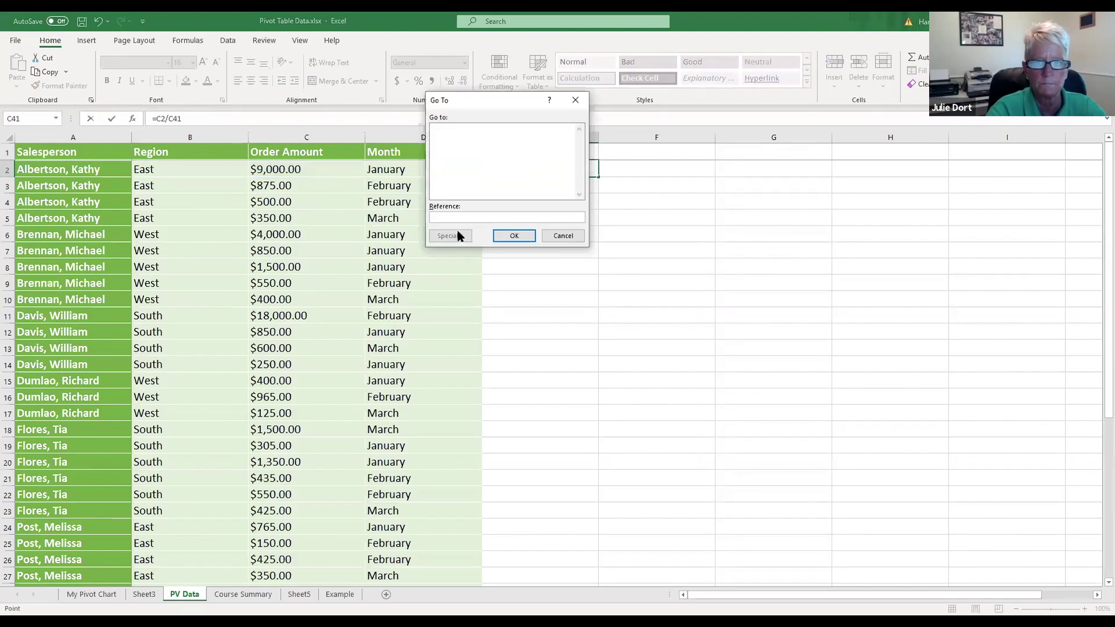
click(561, 236)
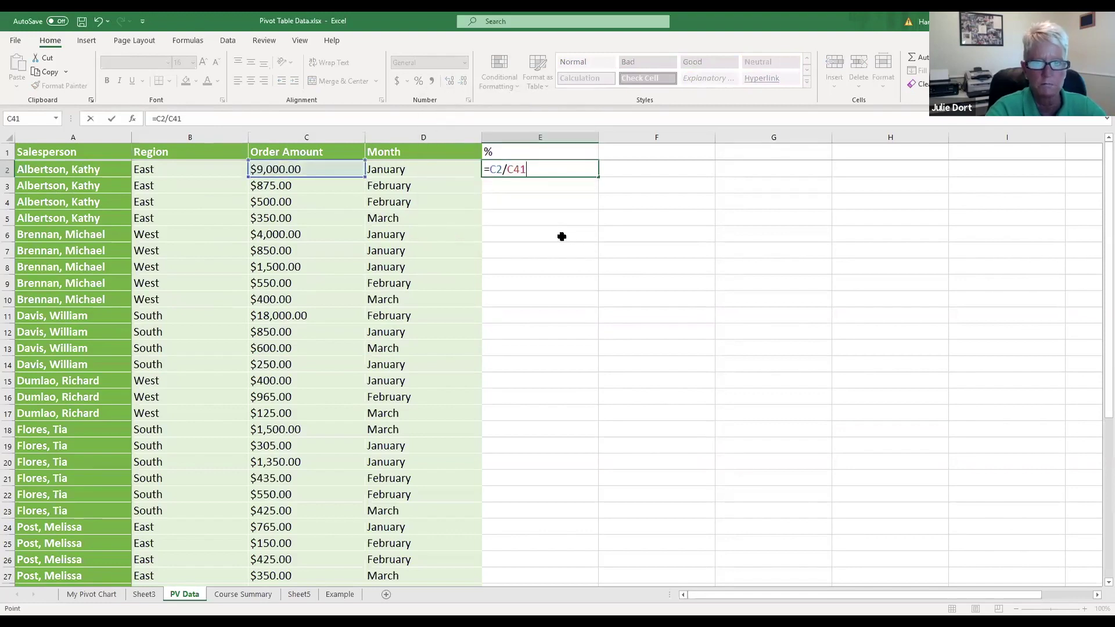
drag(508, 169, 525, 170)
key(F4)
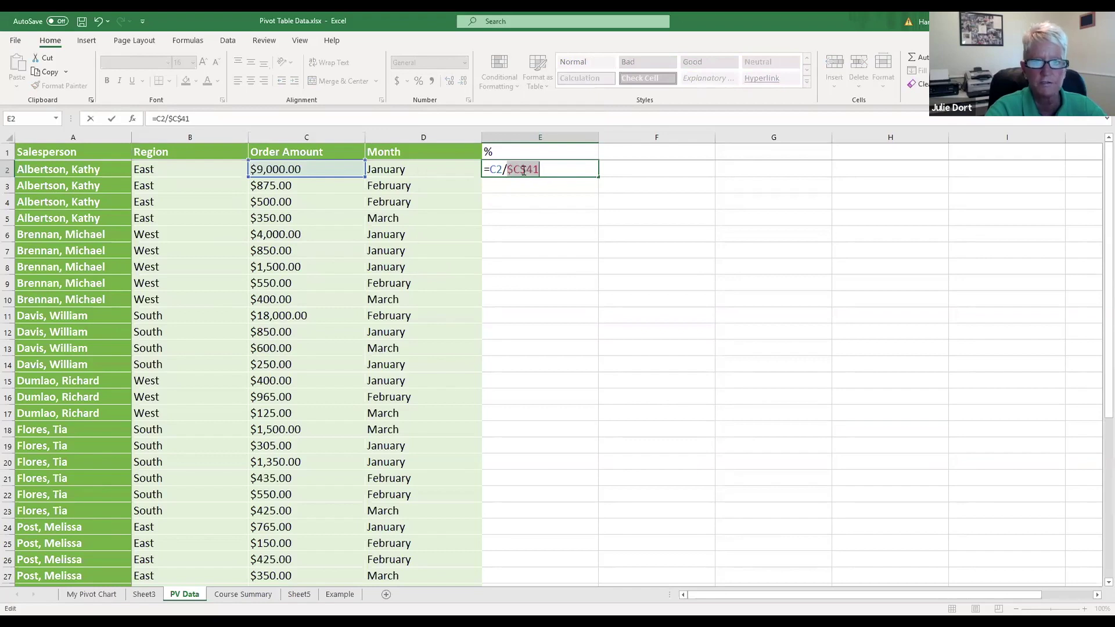
key(Return)
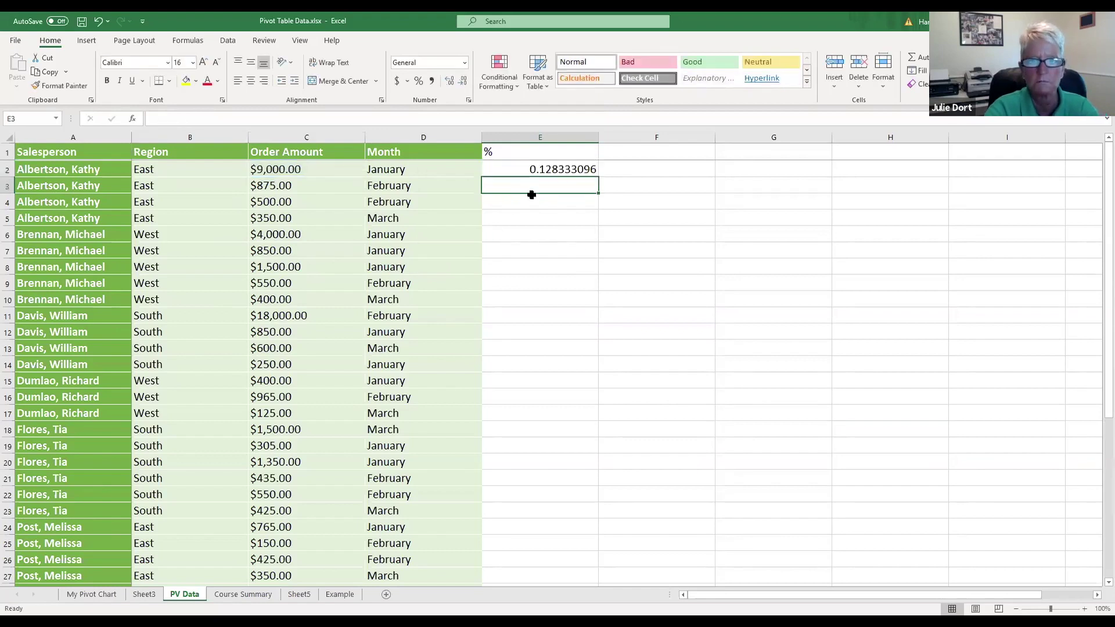
Step: Format E2 as a percentage and fill the formula down to row 40
click(508, 169)
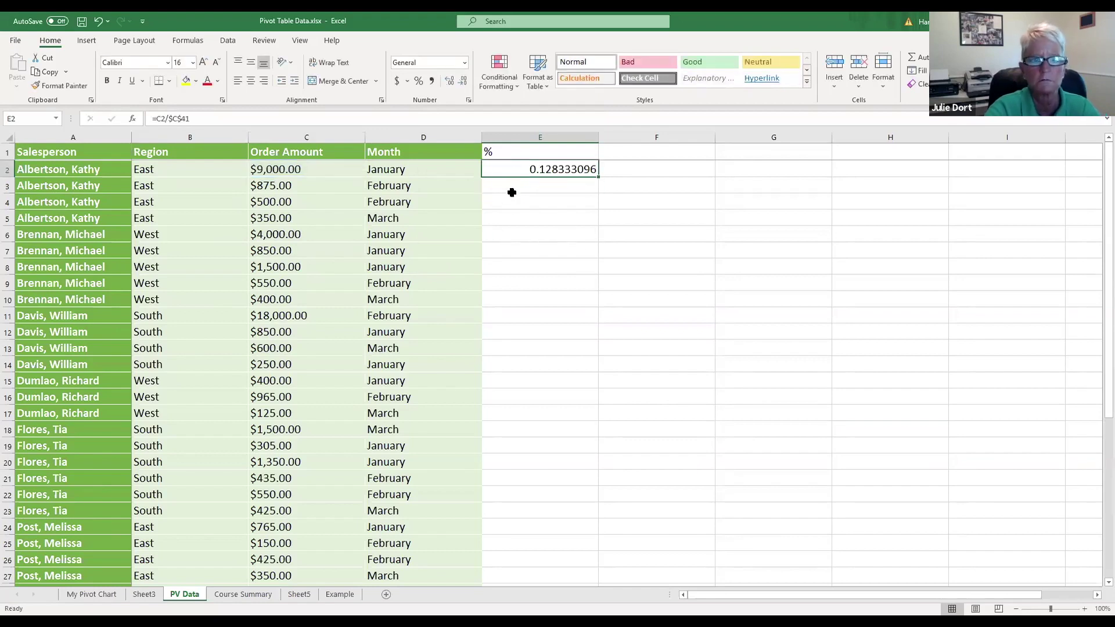
click(420, 82)
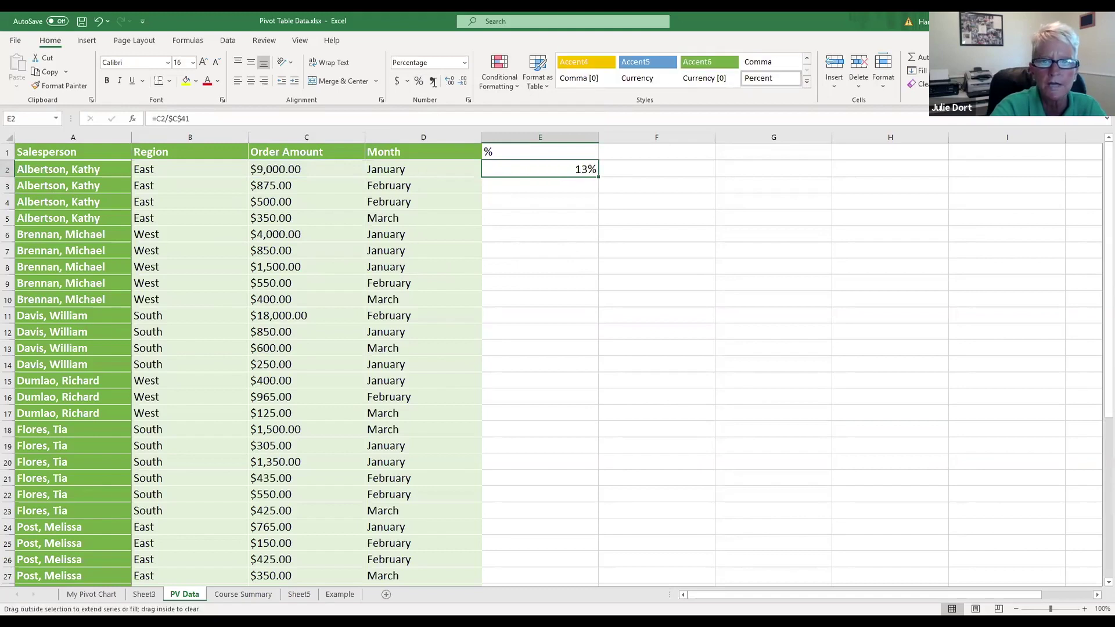
double_click(598, 177)
scroll(809, 314, down, 7)
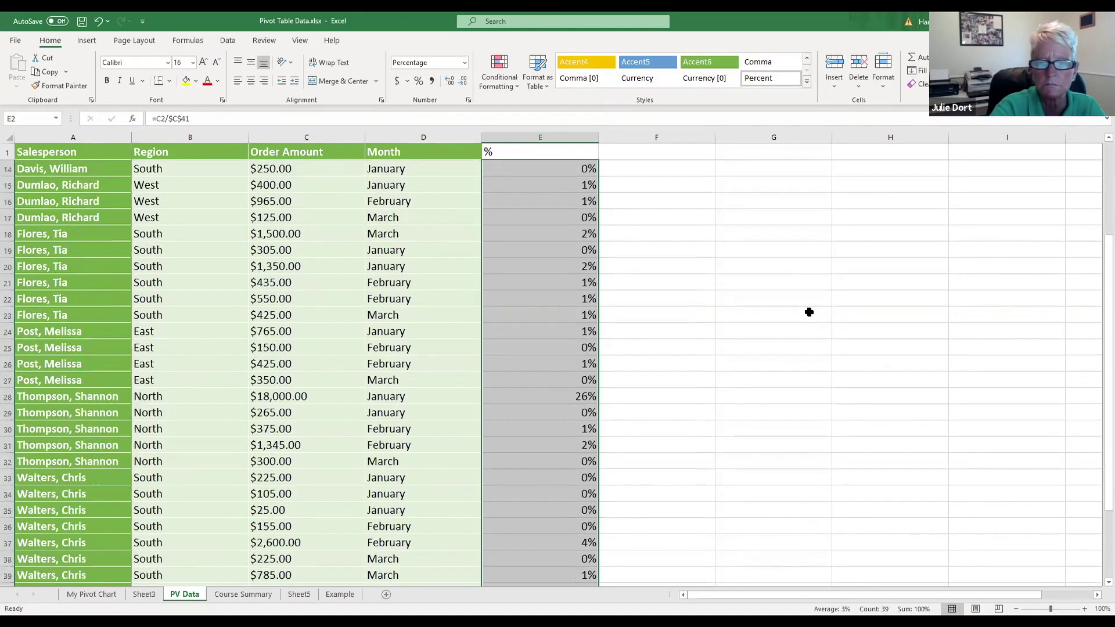
scroll(808, 310, up, 7)
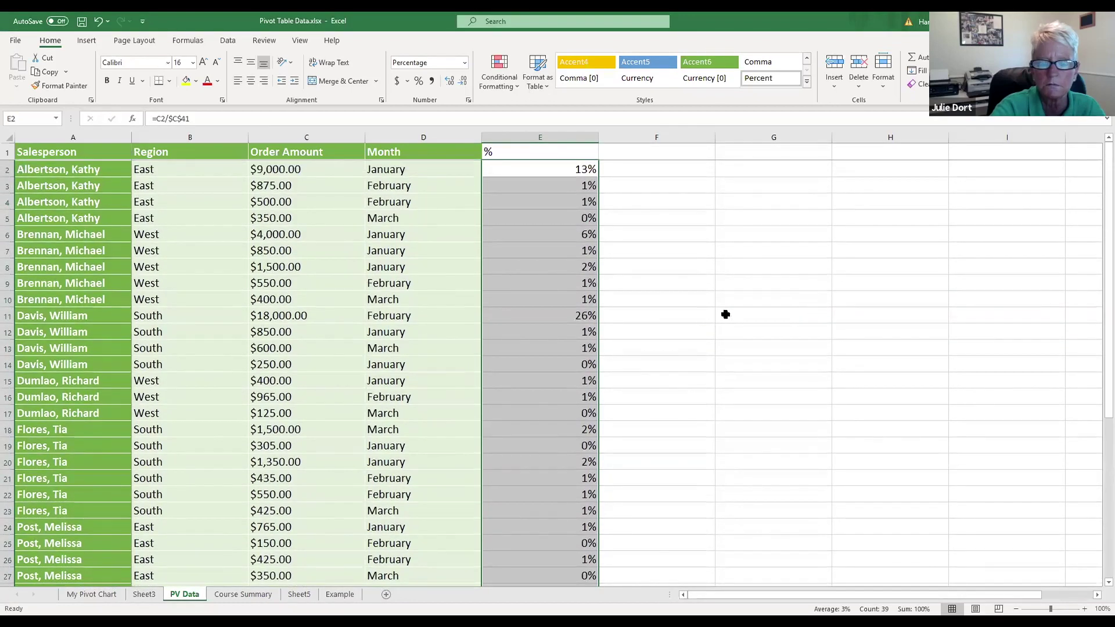
click(761, 314)
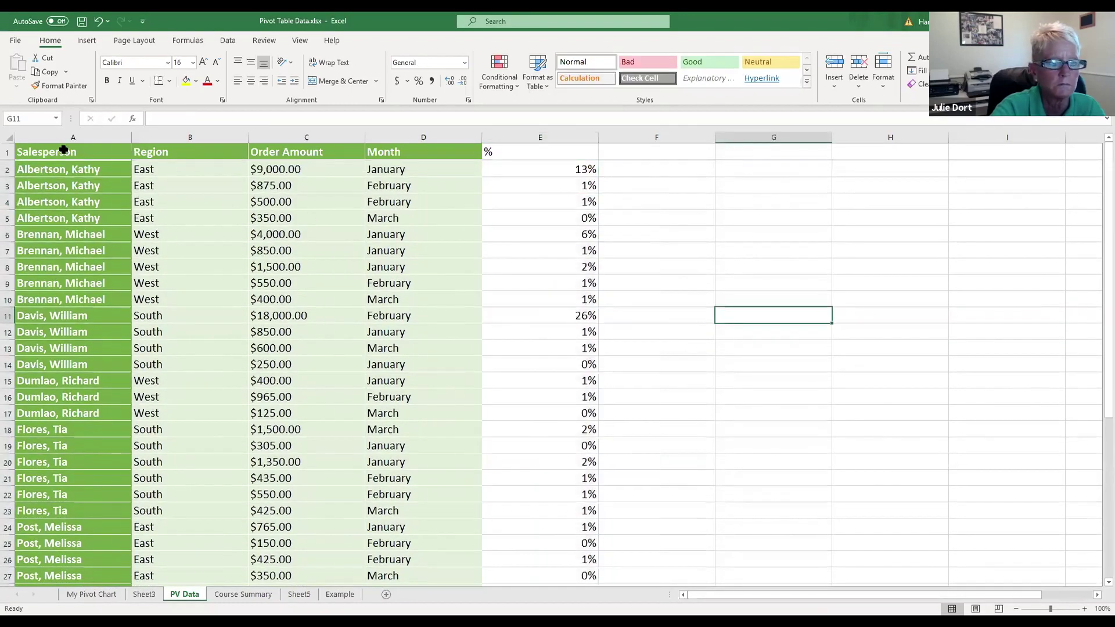
Step: Try a pivot table from the header row only, then cancel after the two-rows error
click(71, 136)
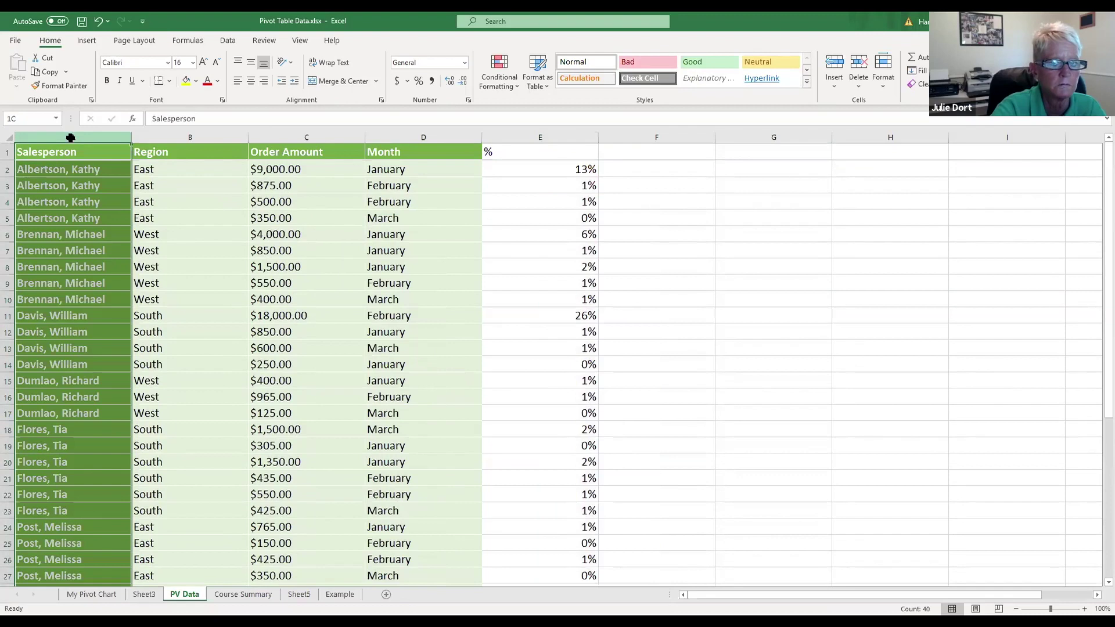
ctrl+click(540, 138)
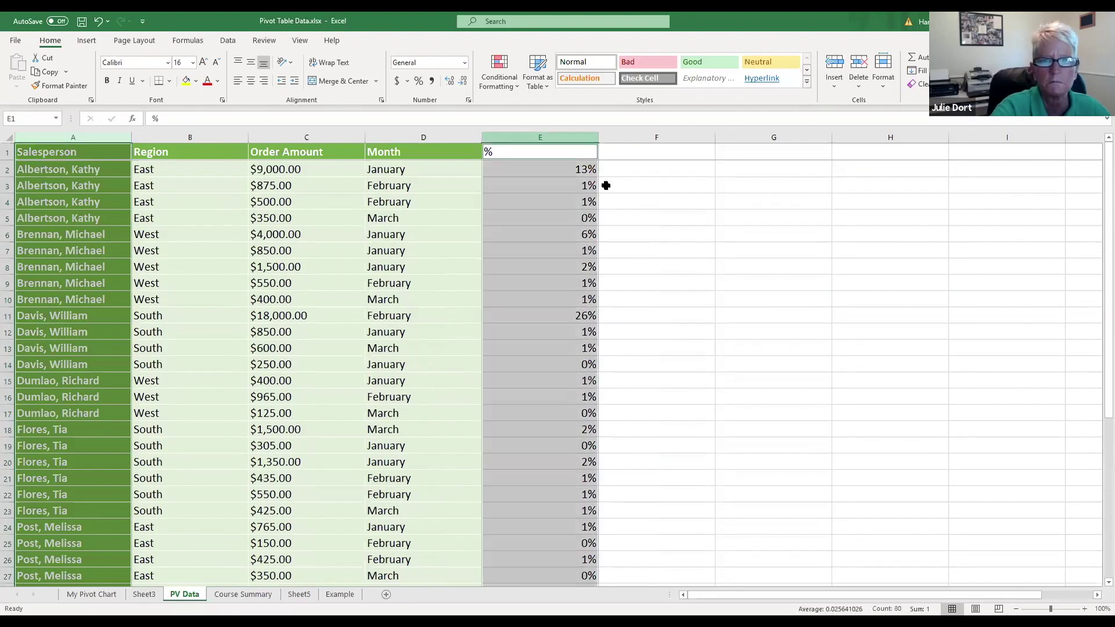
click(87, 41)
click(21, 65)
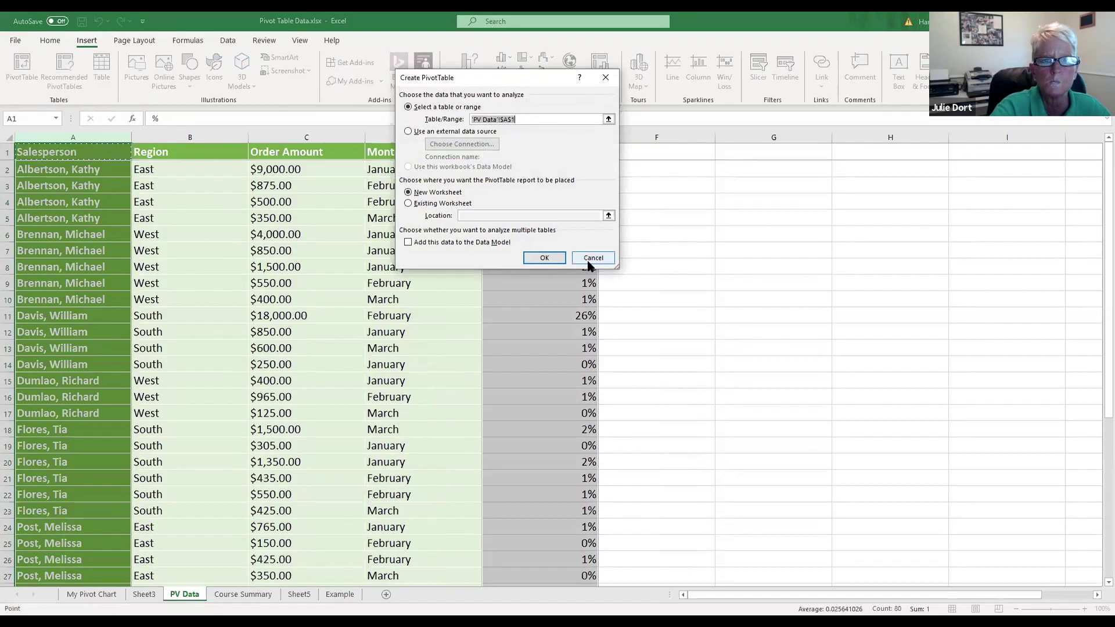
click(556, 257)
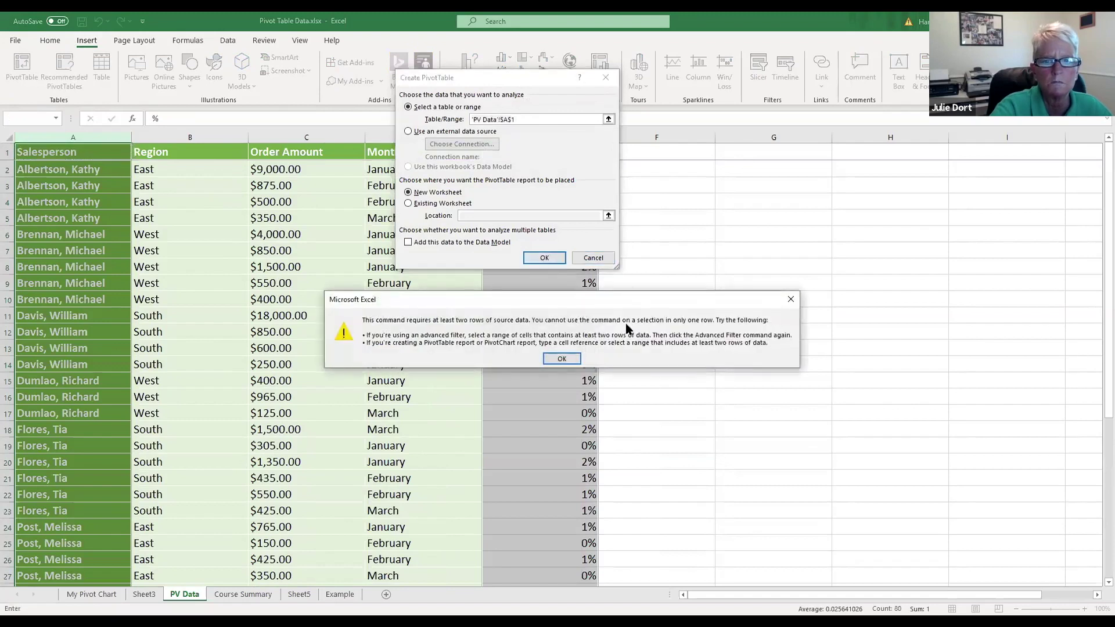
click(562, 359)
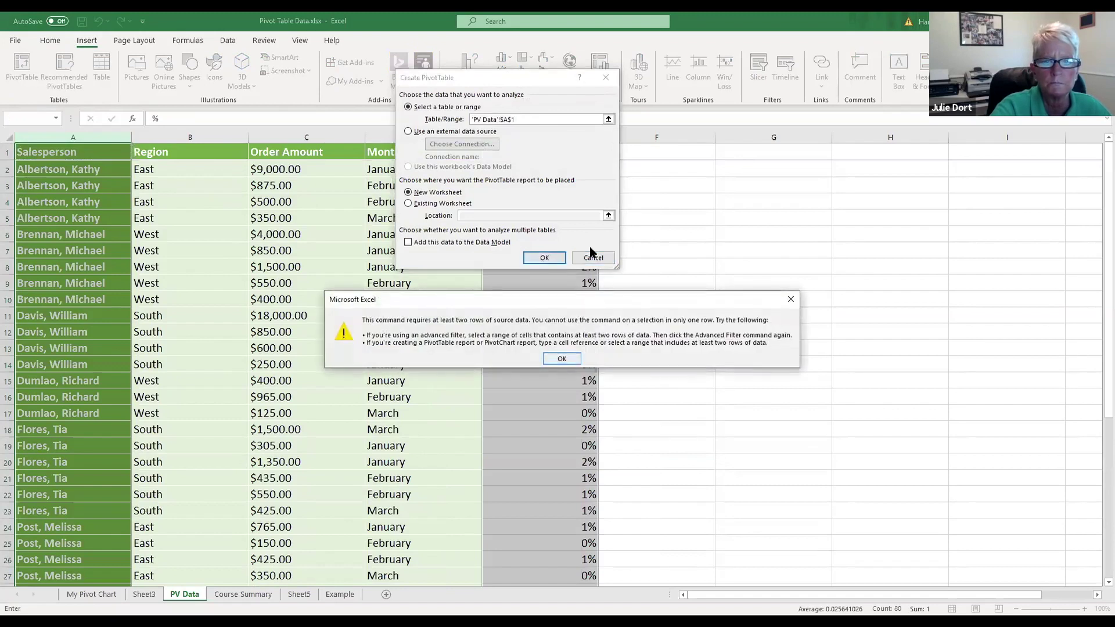
click(599, 256)
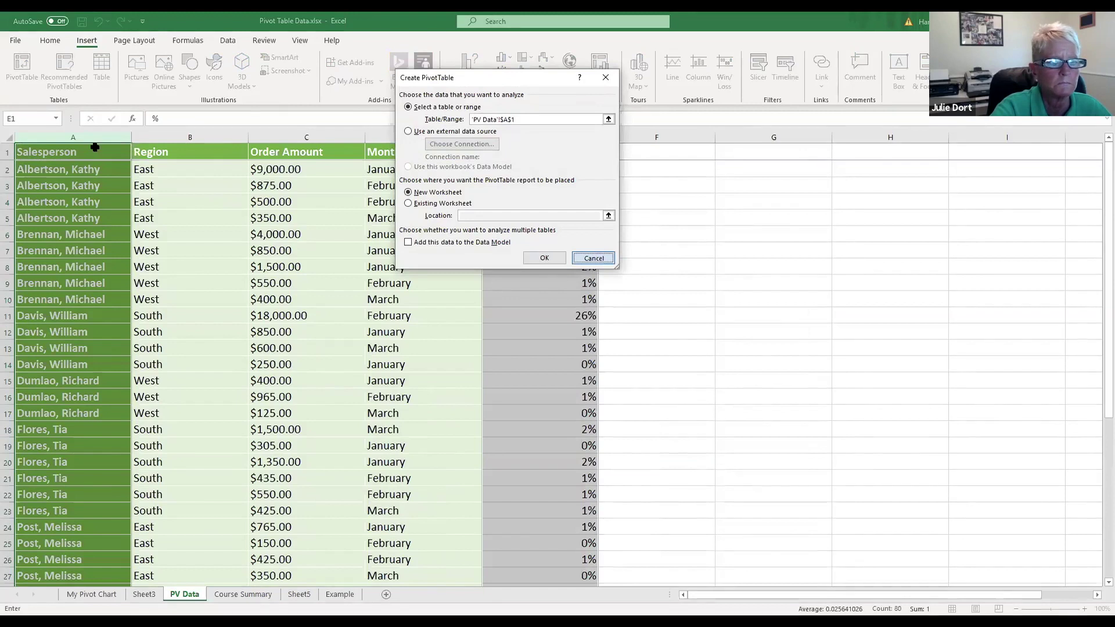
Step: Select A1:E40 and insert a pivot table on a new worksheet
click(94, 148)
drag(126, 159, 521, 523)
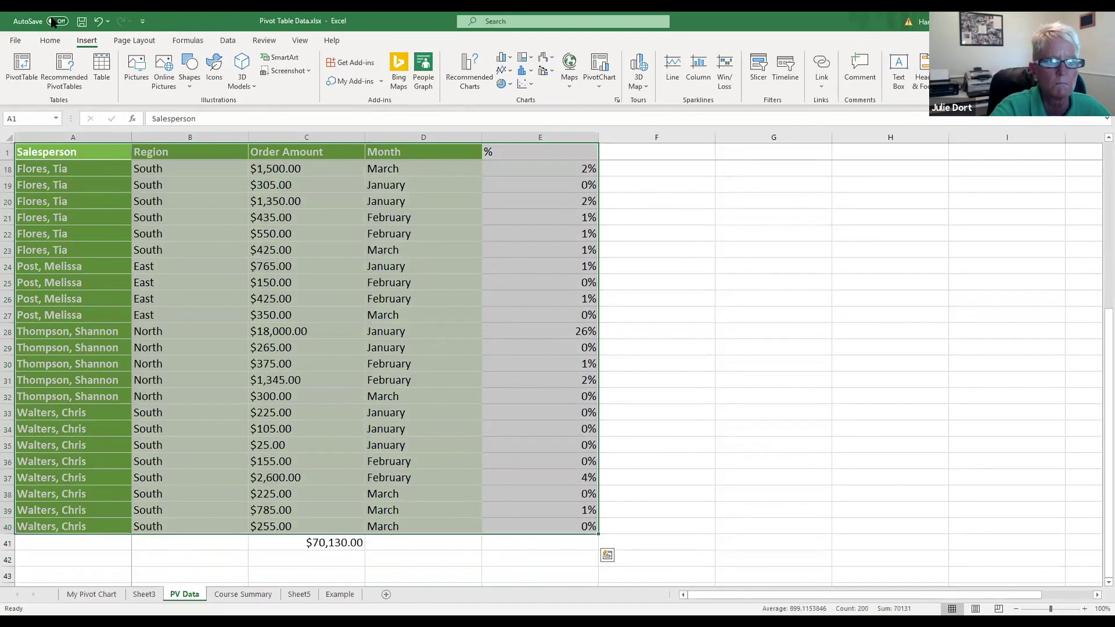
click(22, 62)
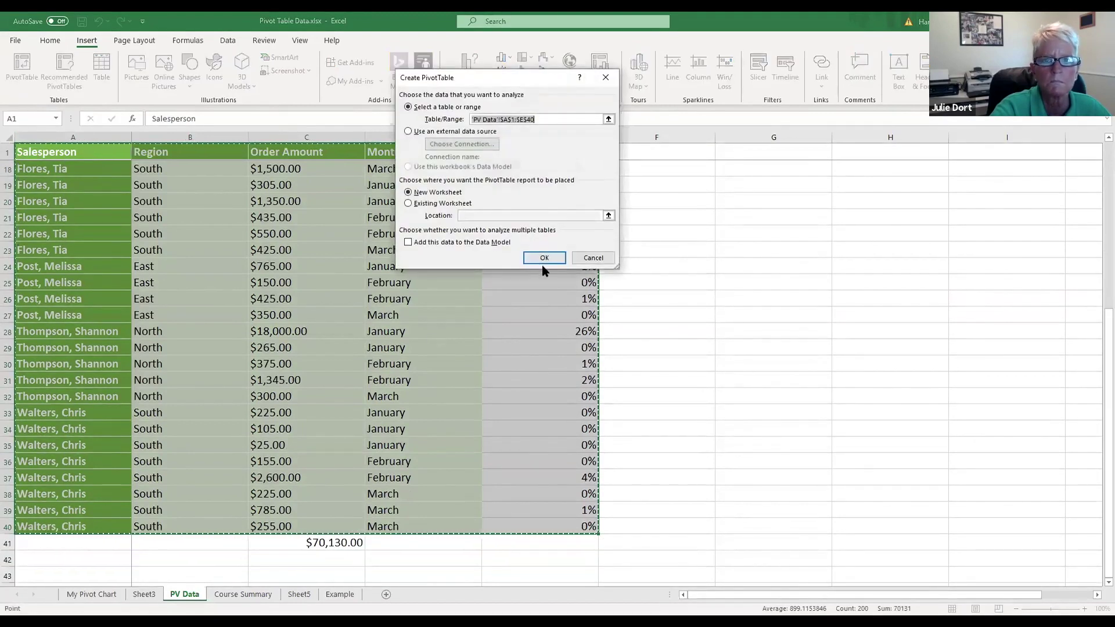
click(543, 257)
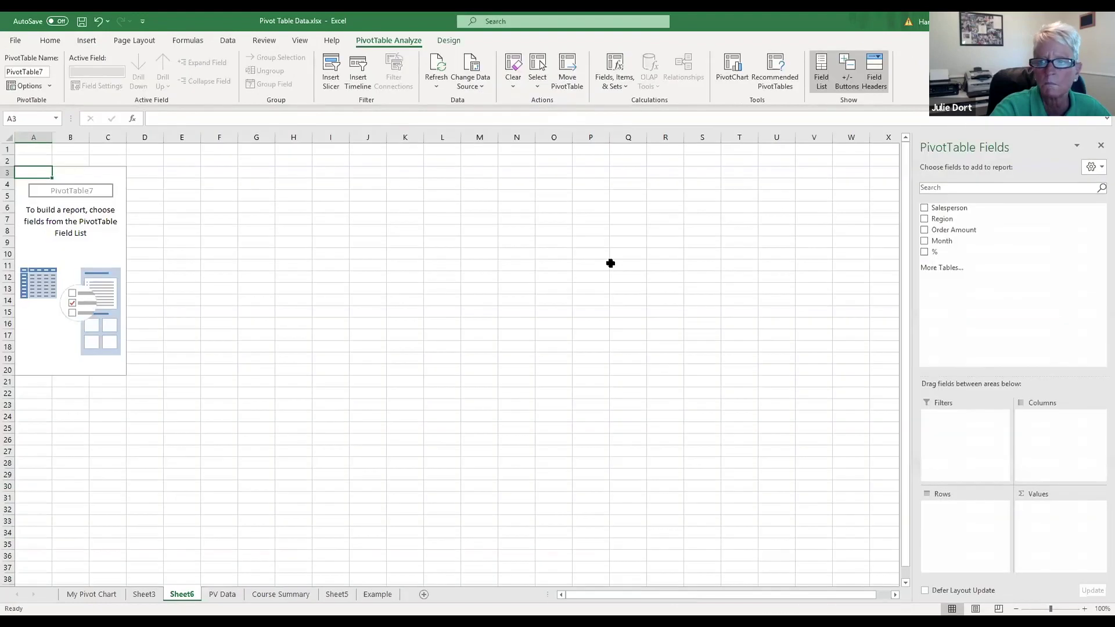
Step: Add Salesperson rows and Sum of % to the pivot, then format the sums in Percent Style
click(924, 208)
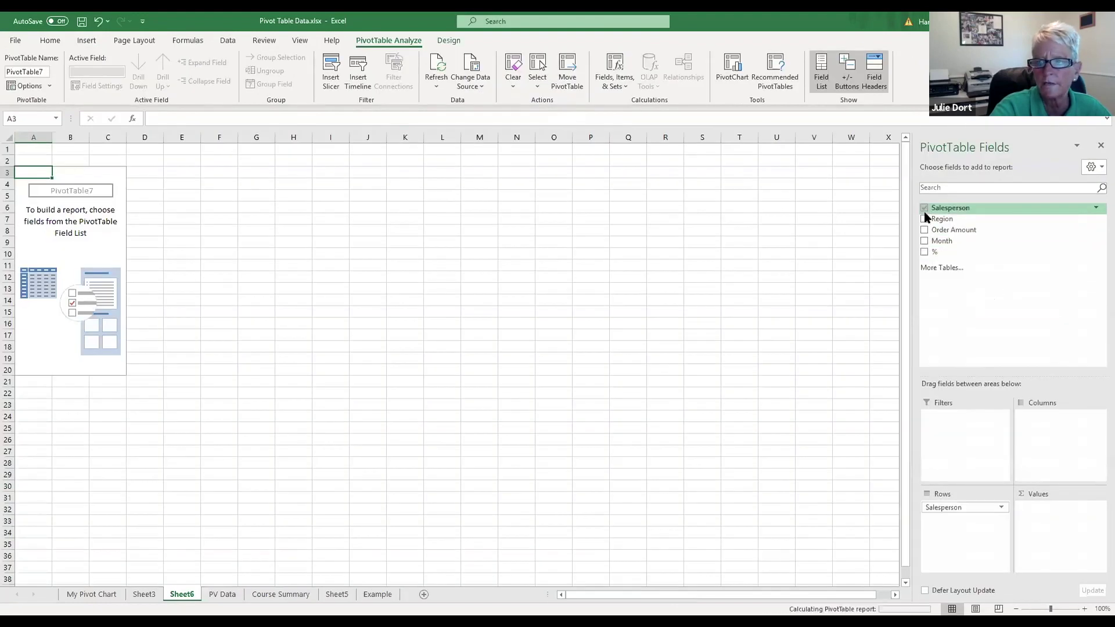
click(924, 252)
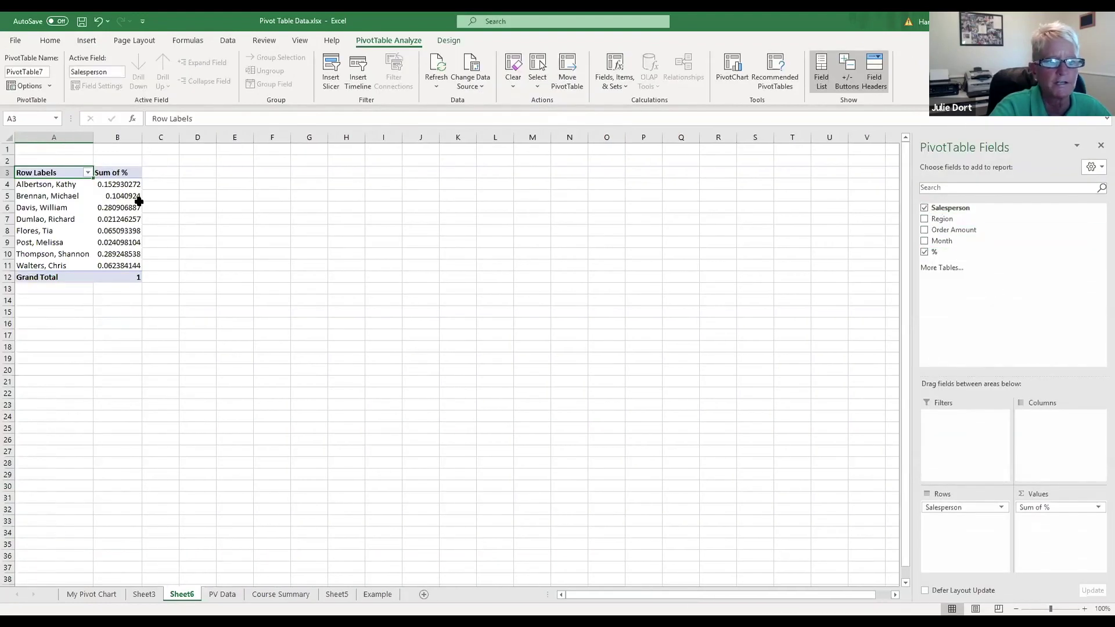
drag(119, 184, 122, 265)
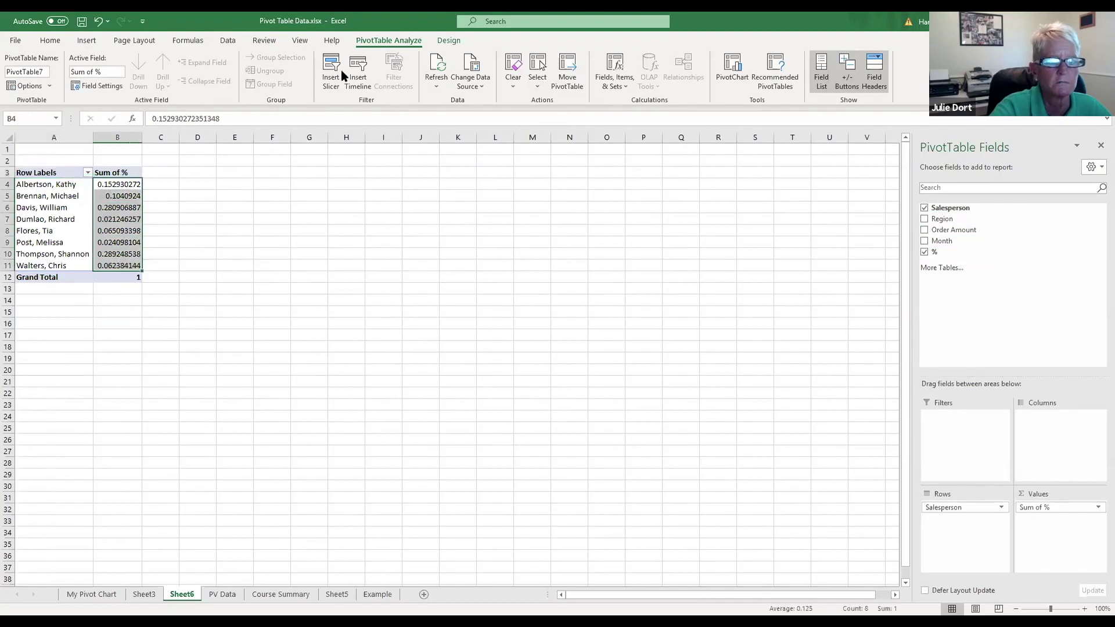
click(51, 40)
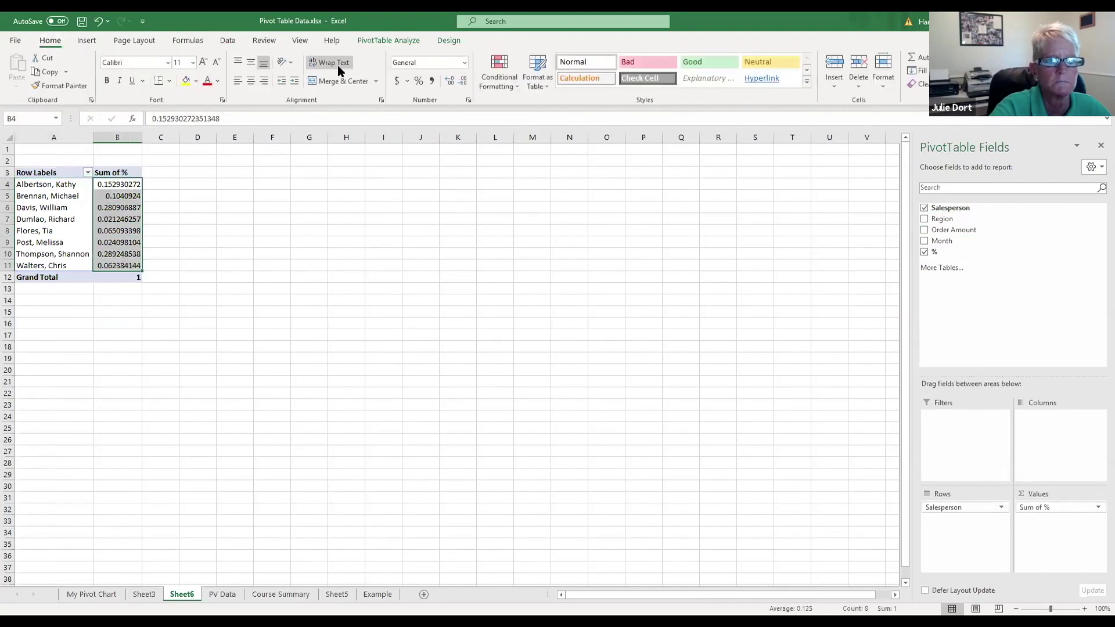
click(423, 83)
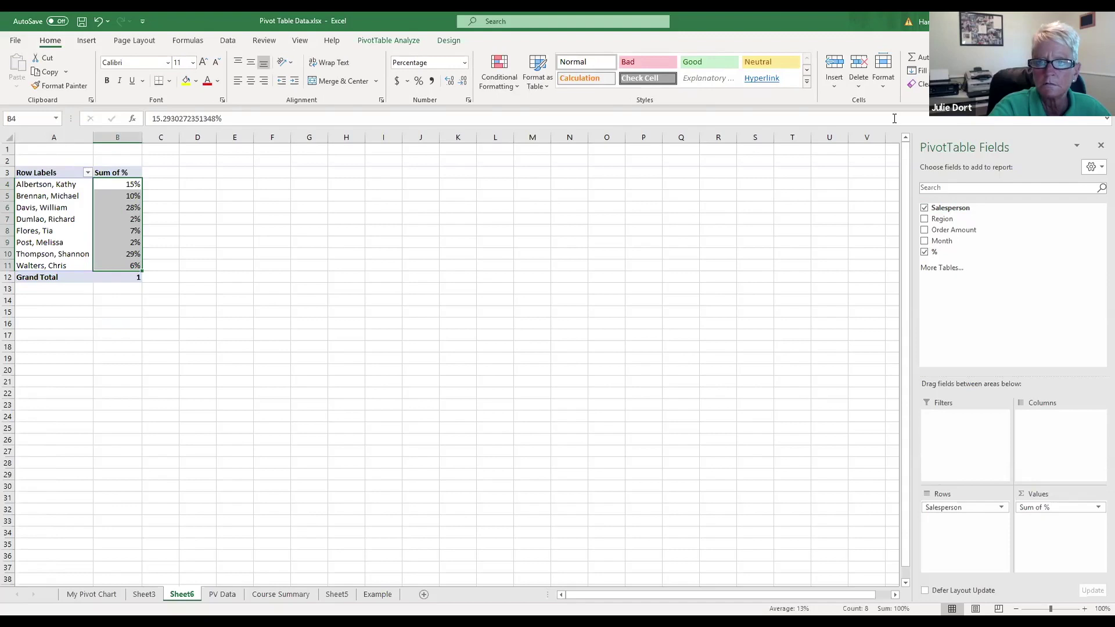
click(768, 297)
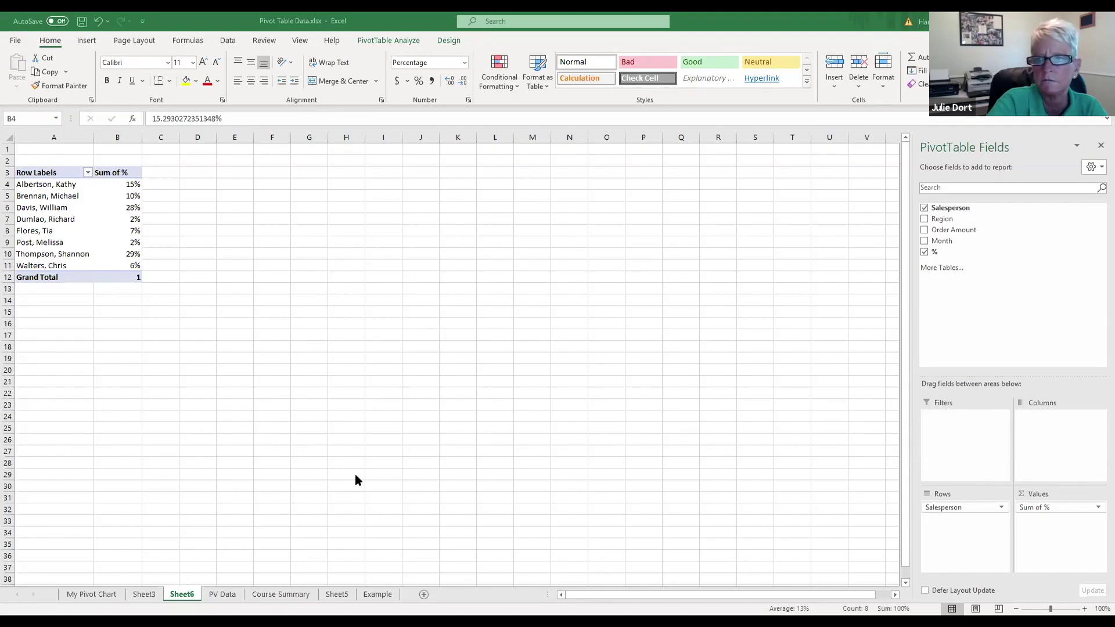
Step: Switch to PV Data and scroll through each order's % values, such as 13% and 26%
click(221, 594)
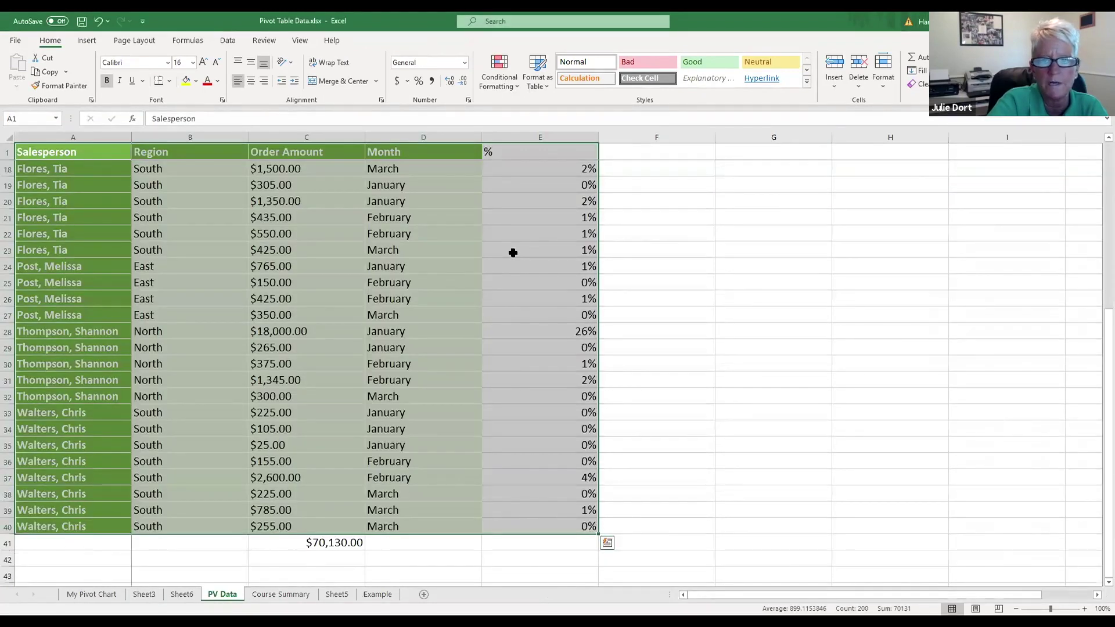
click(696, 203)
scroll(695, 210, up, 5)
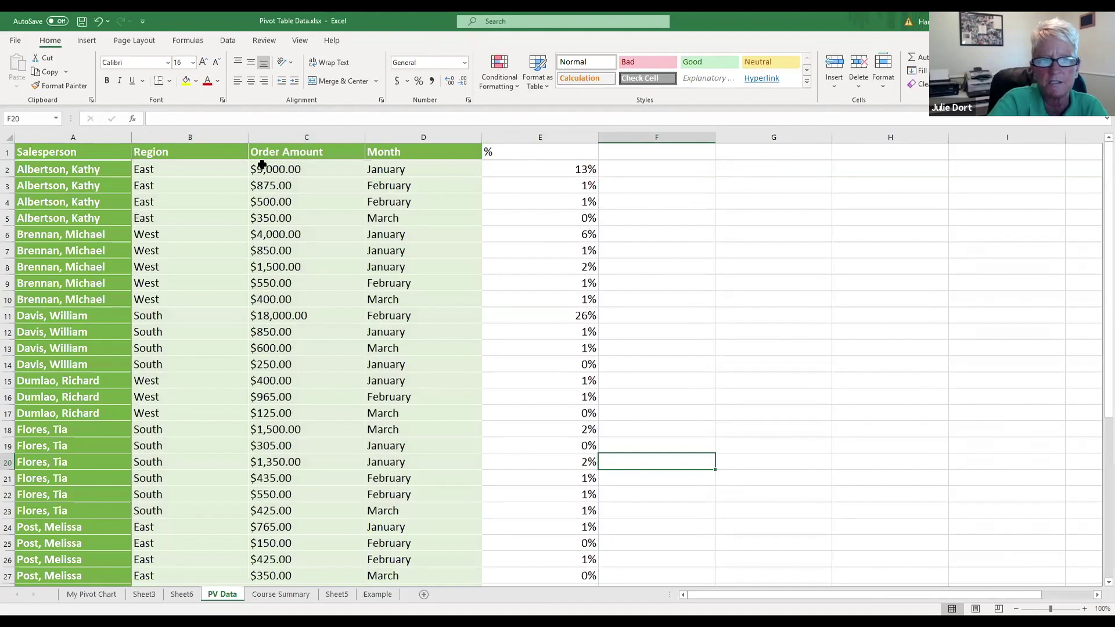
scroll(302, 394, down, 1)
scroll(302, 394, down, 3)
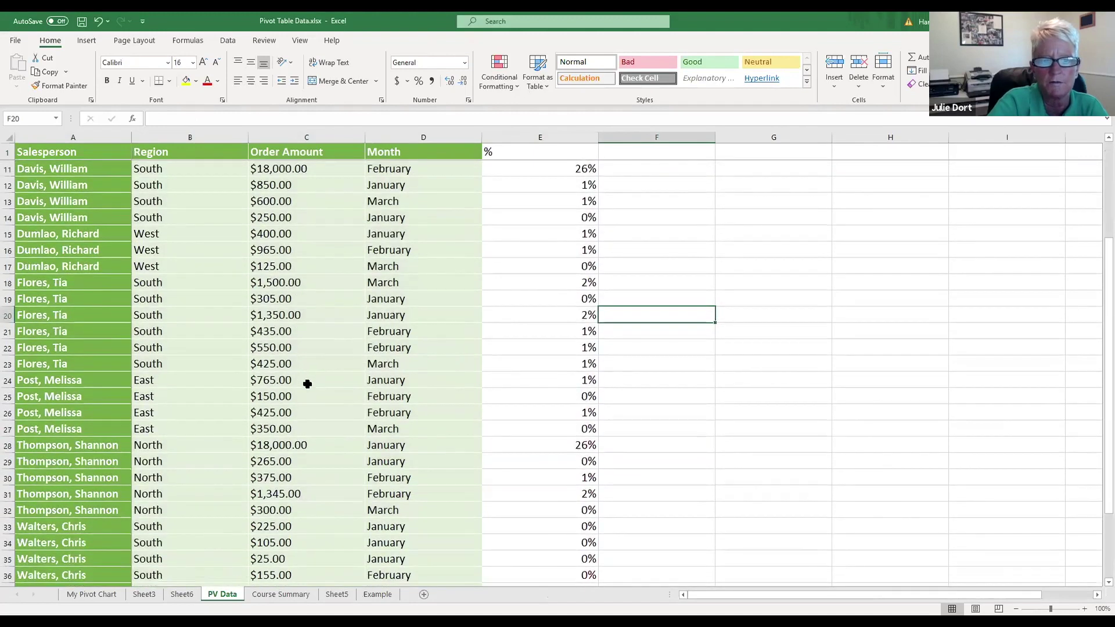
scroll(306, 381, up, 3)
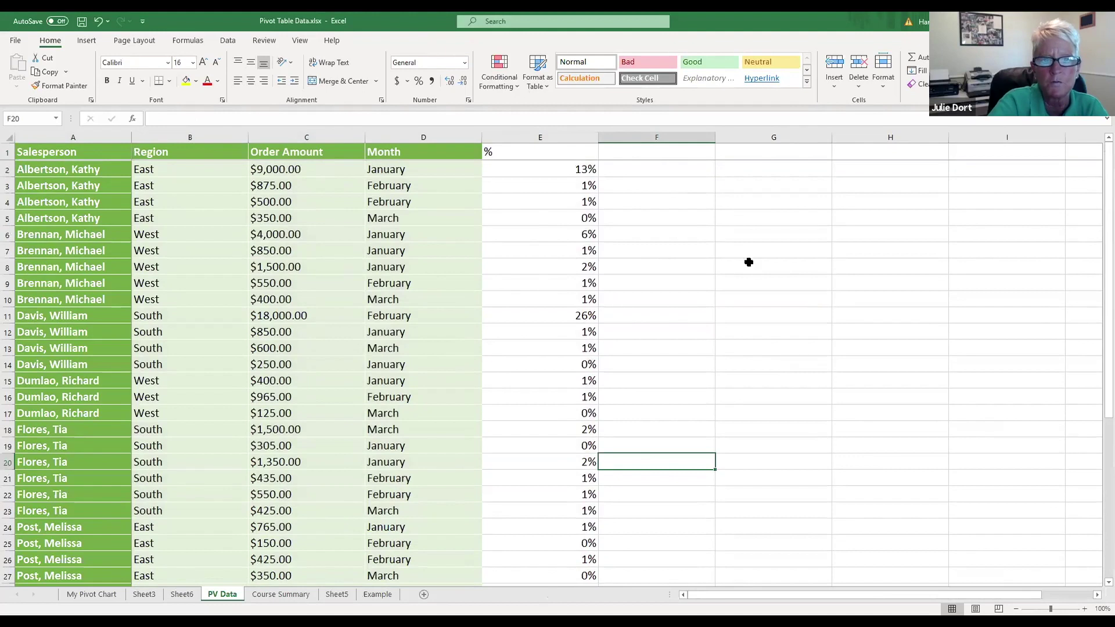
scroll(360, 482, down, 5)
scroll(313, 522, down, 1)
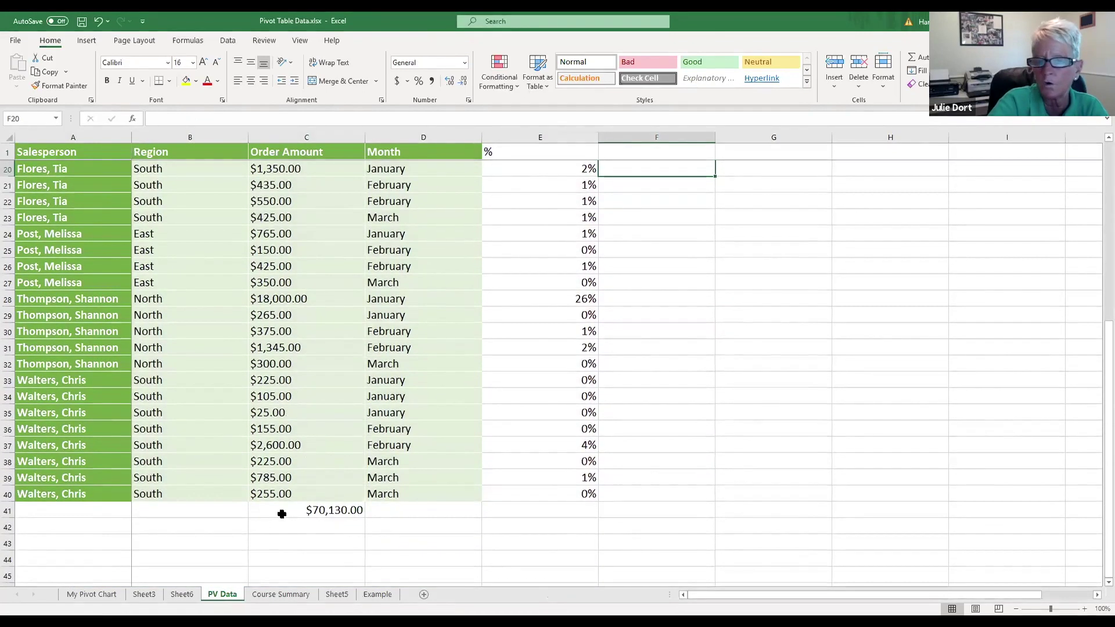
scroll(746, 343, up, 6)
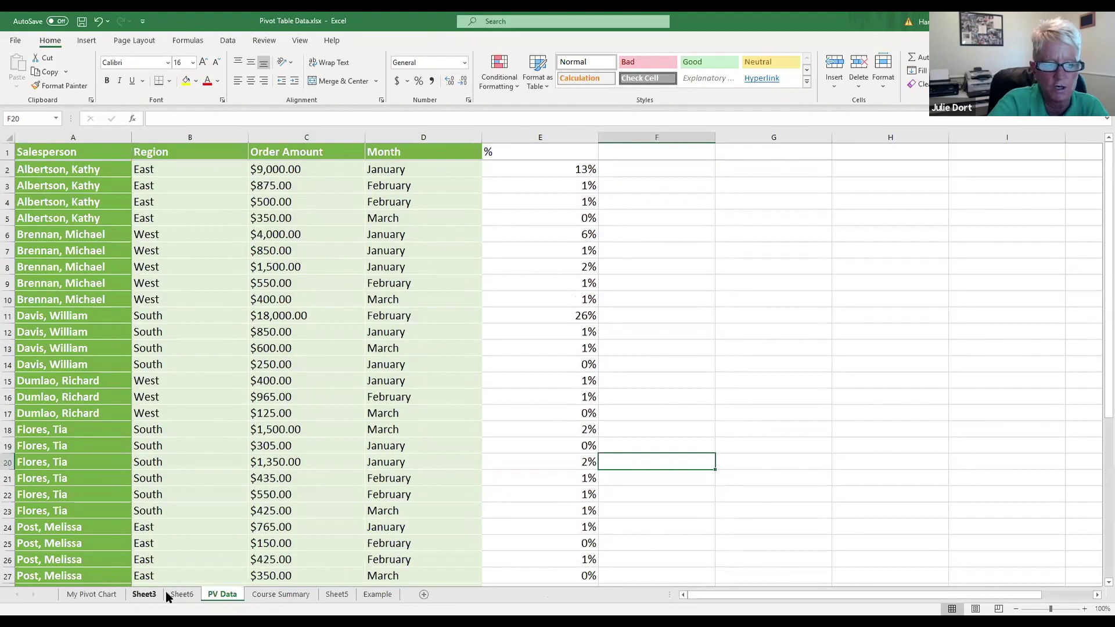
Step: Look through the My Pivot Chart, Sheet3, Sheet5 and PV Data sheets, then return to Sheet6
click(96, 596)
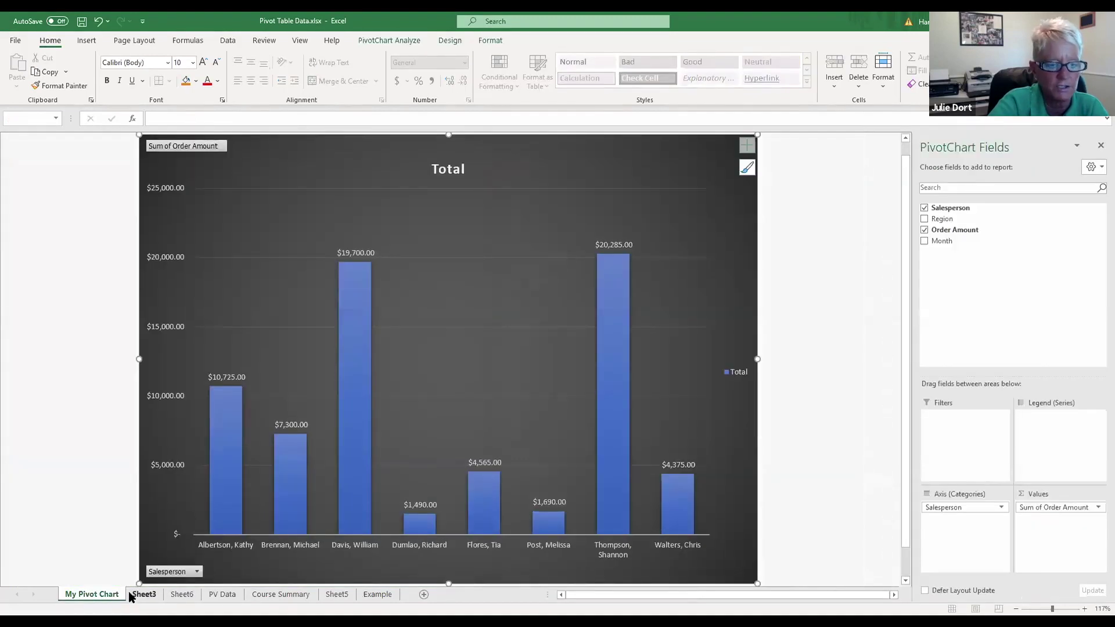
click(146, 595)
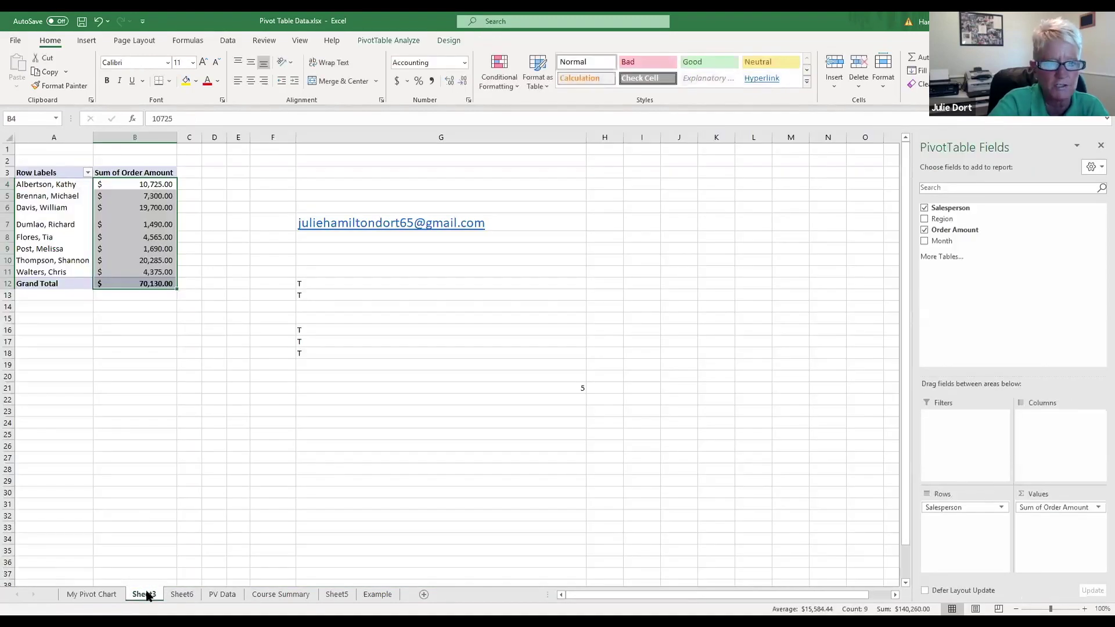
click(337, 595)
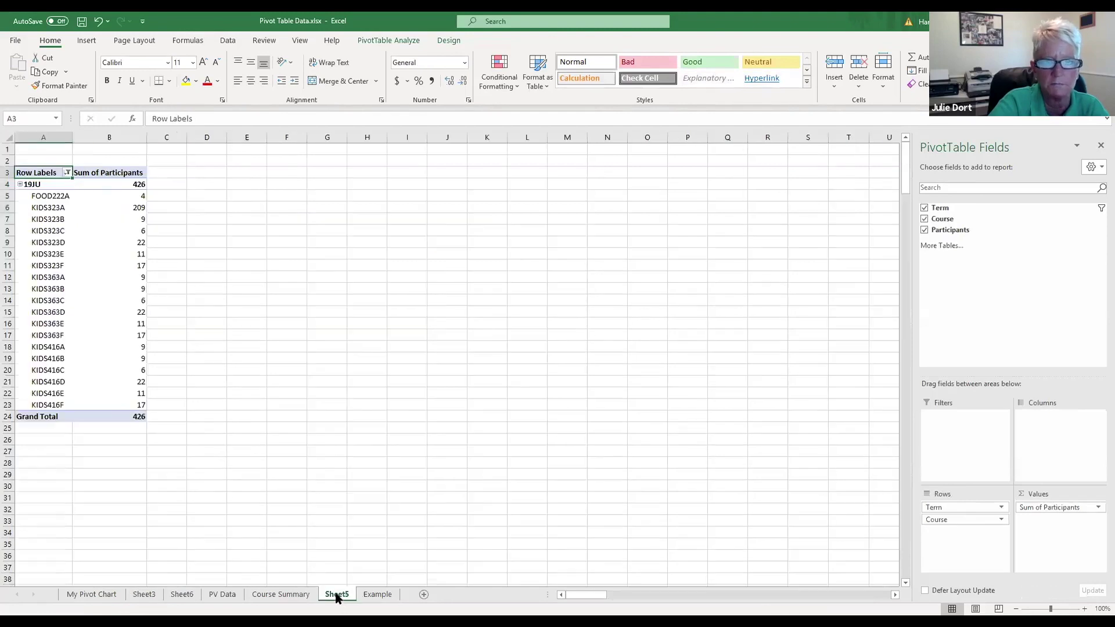
click(206, 595)
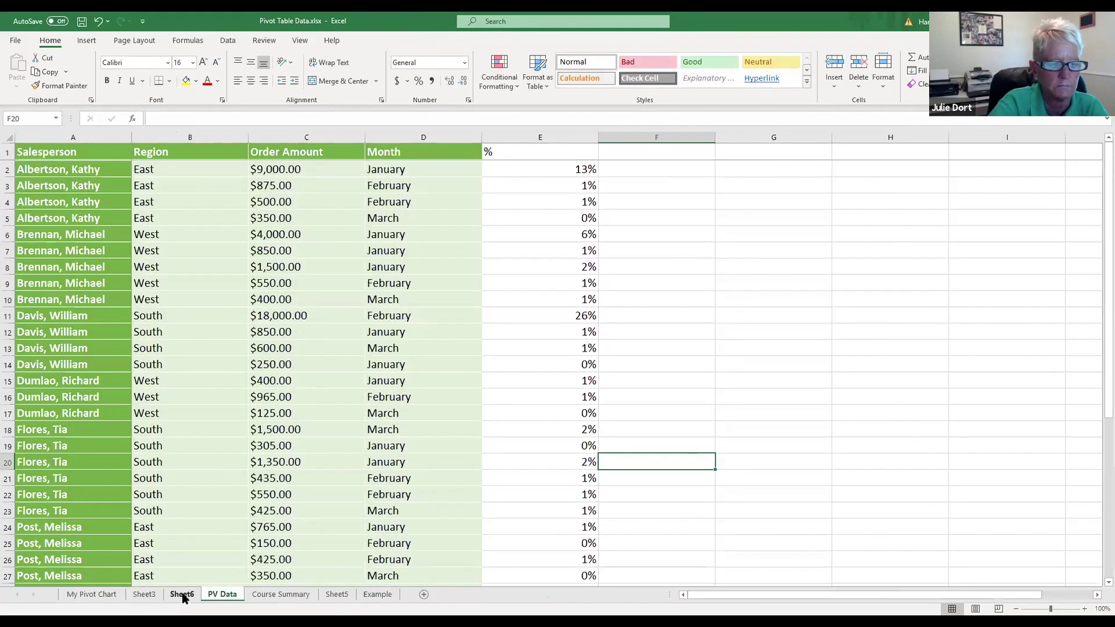
click(180, 594)
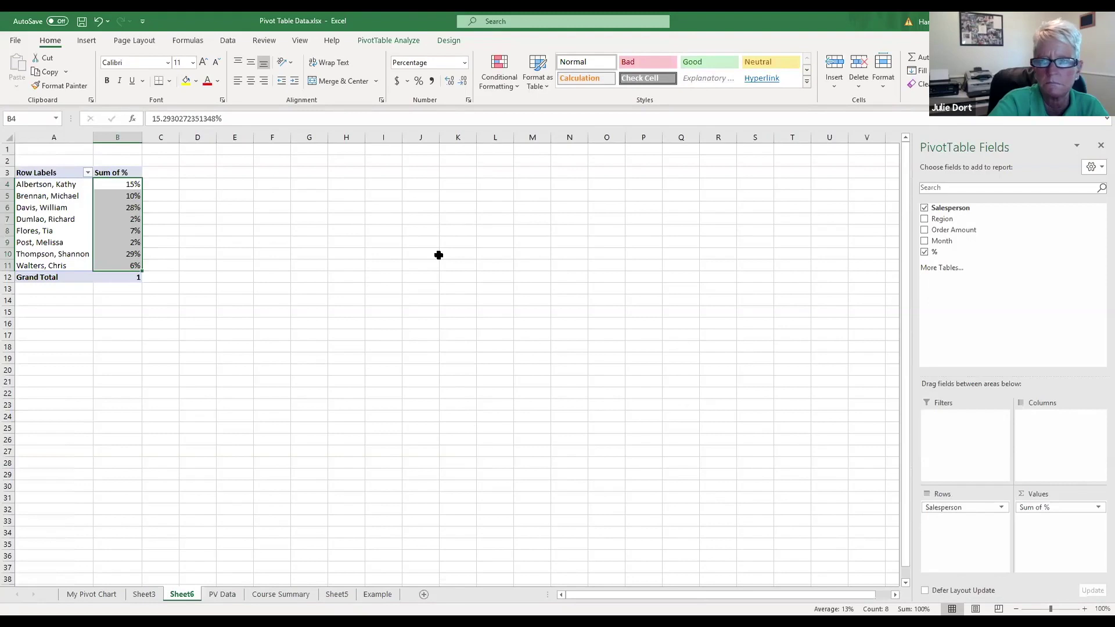
click(641, 298)
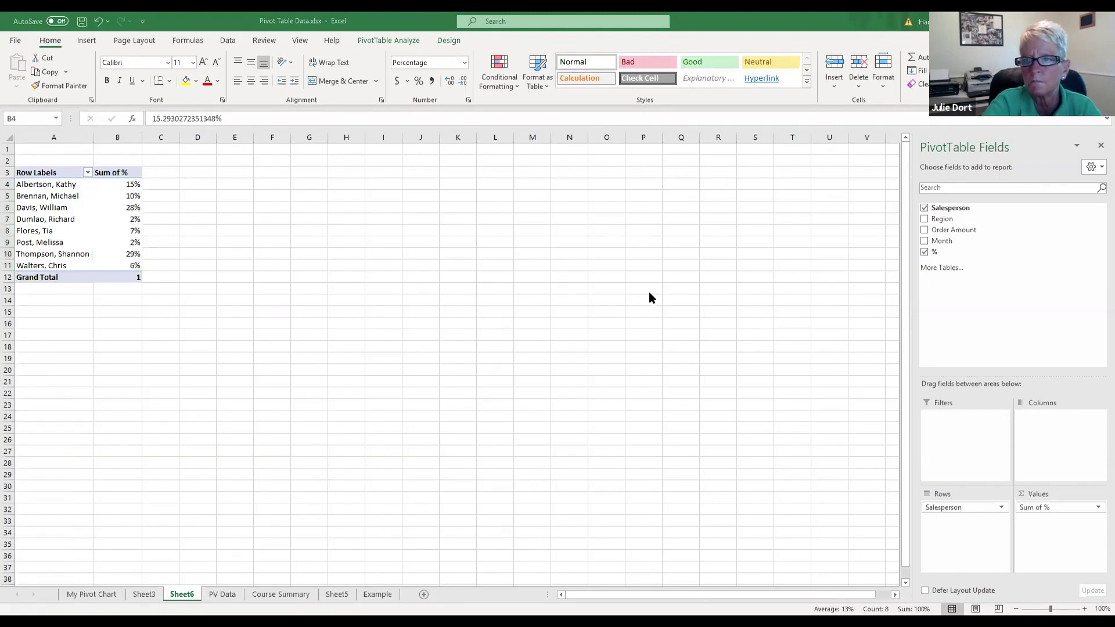